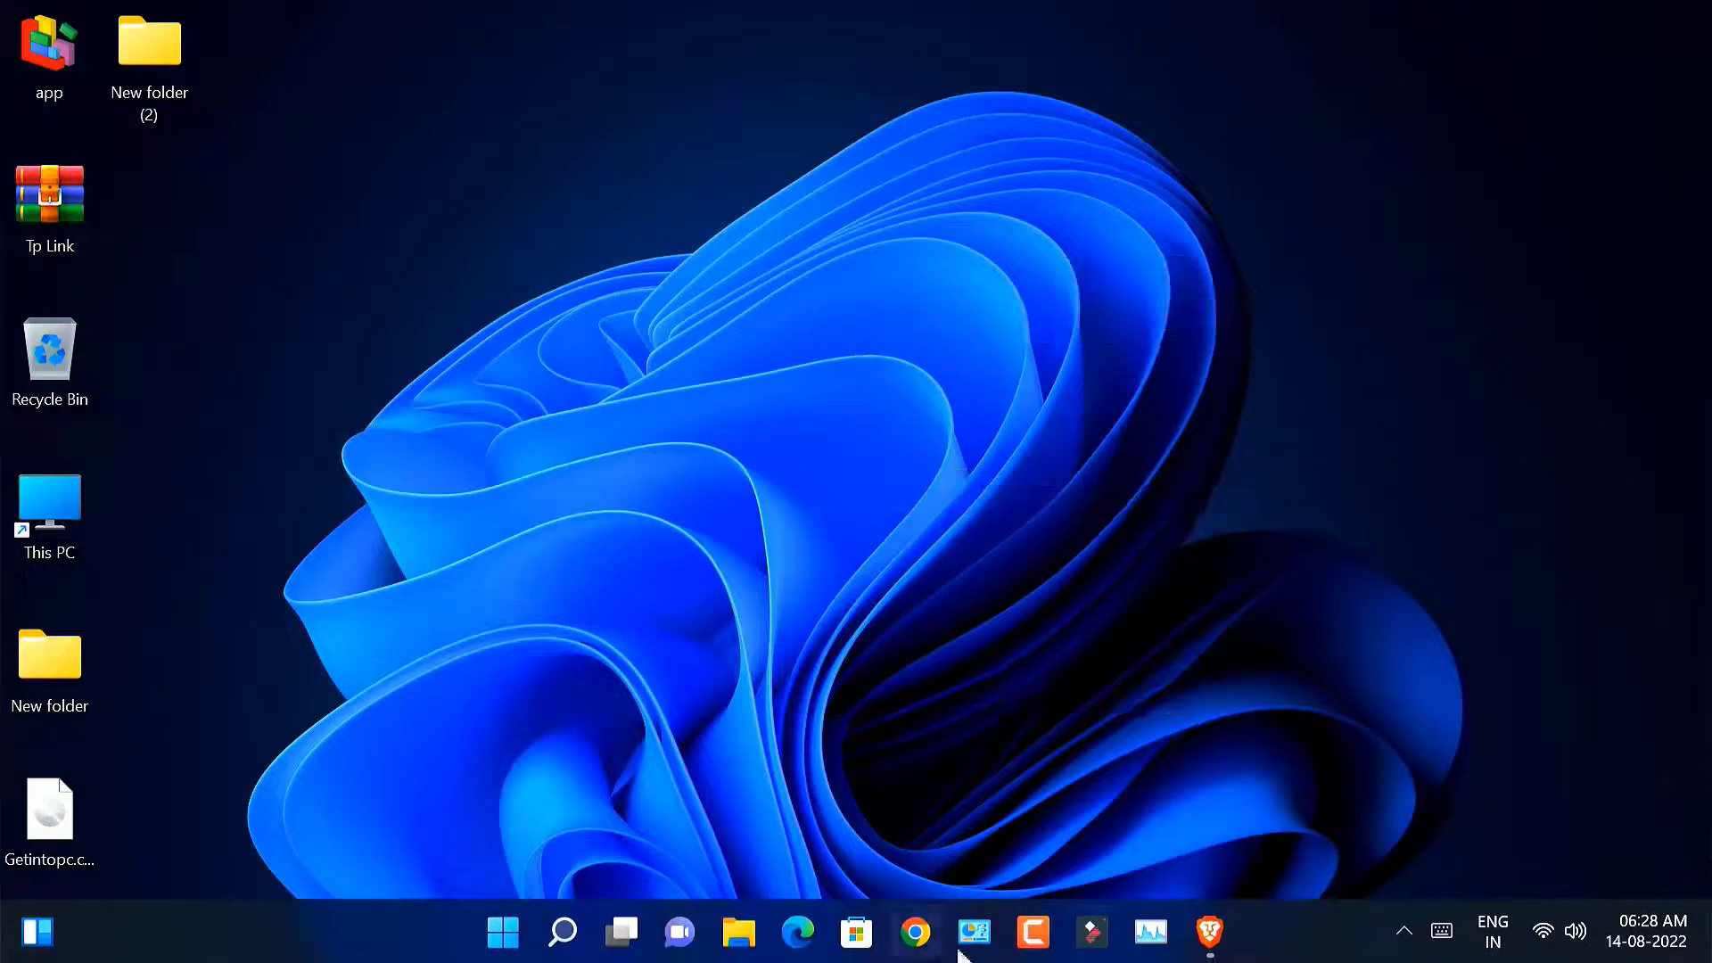
- Switch to the Brave browser, search Google for "win to usb" and open the official easyuefi.com WinToUSB page
{"action": "mouse_move", "coordinate": [1222, 927]}
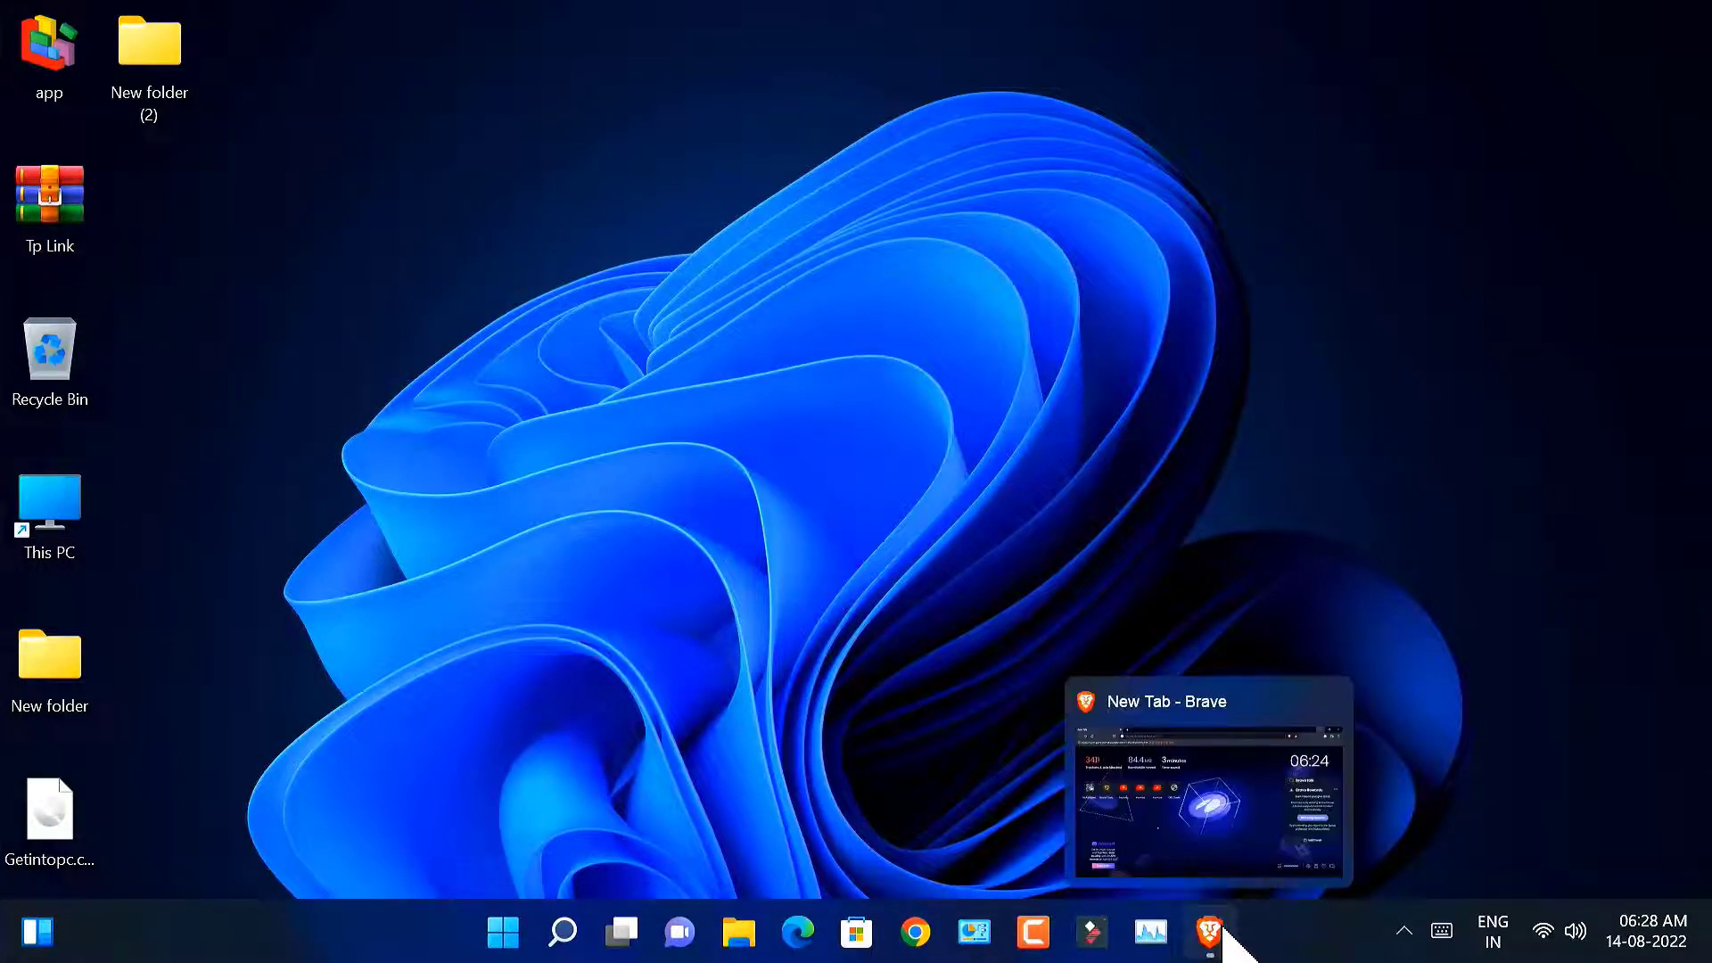
{"action": "left_click", "coordinate": [1224, 929]}
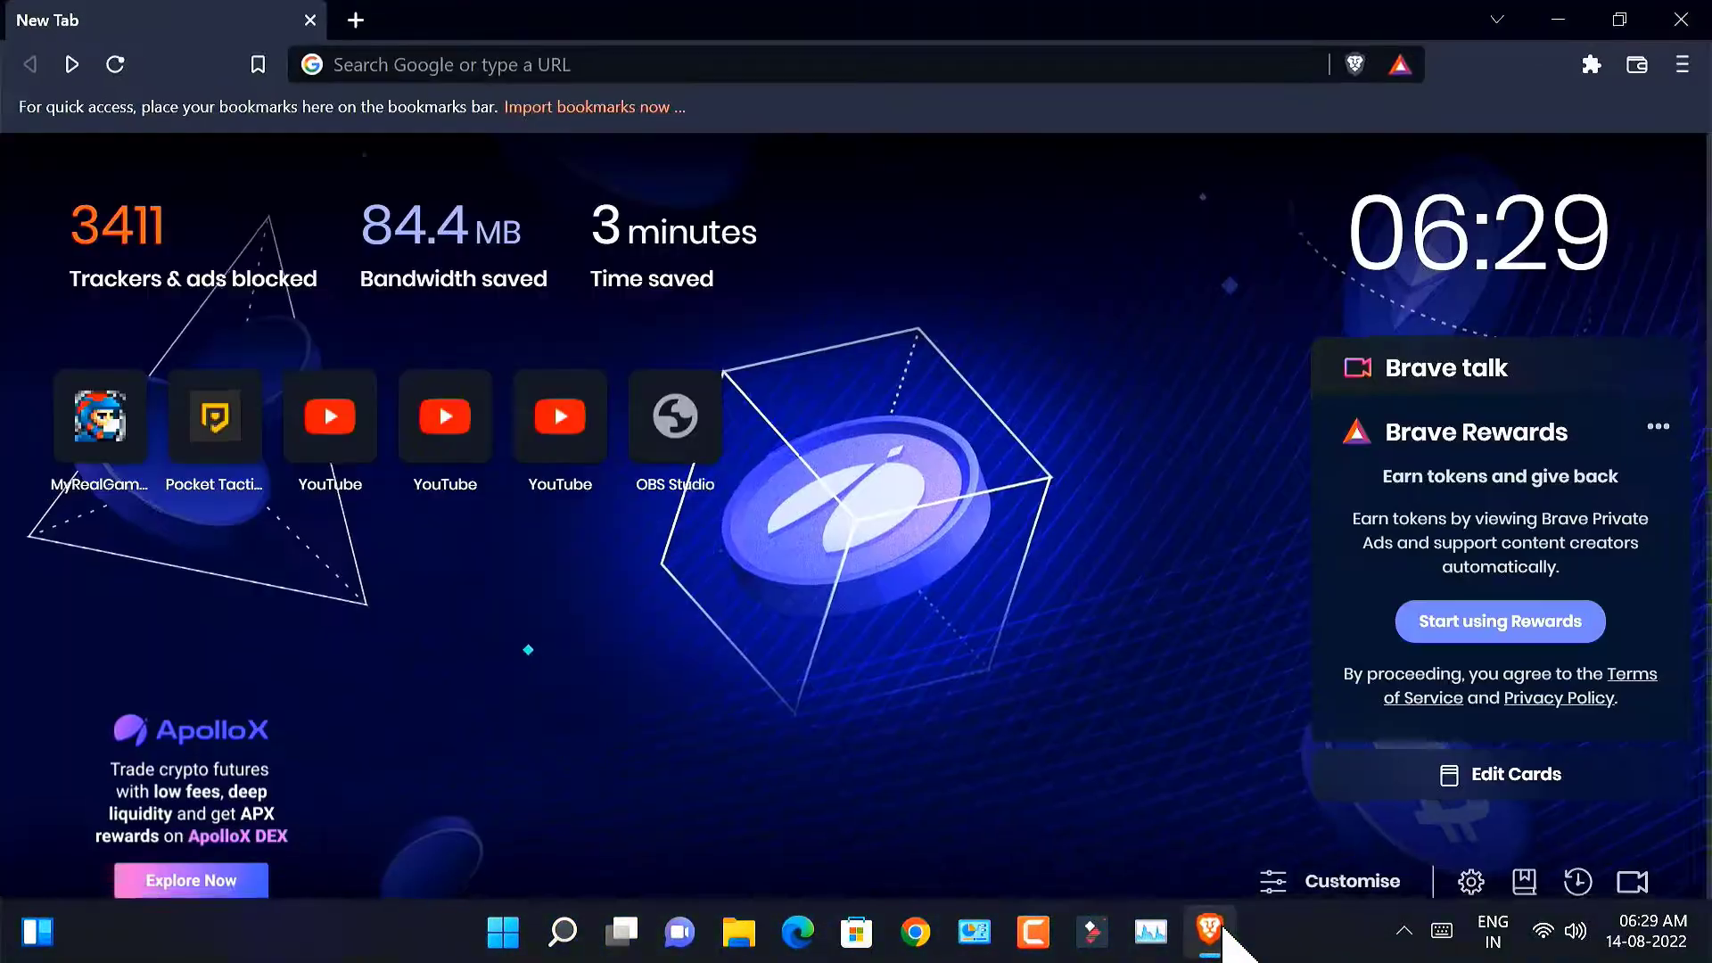
{"action": "left_click", "coordinate": [489, 53]}
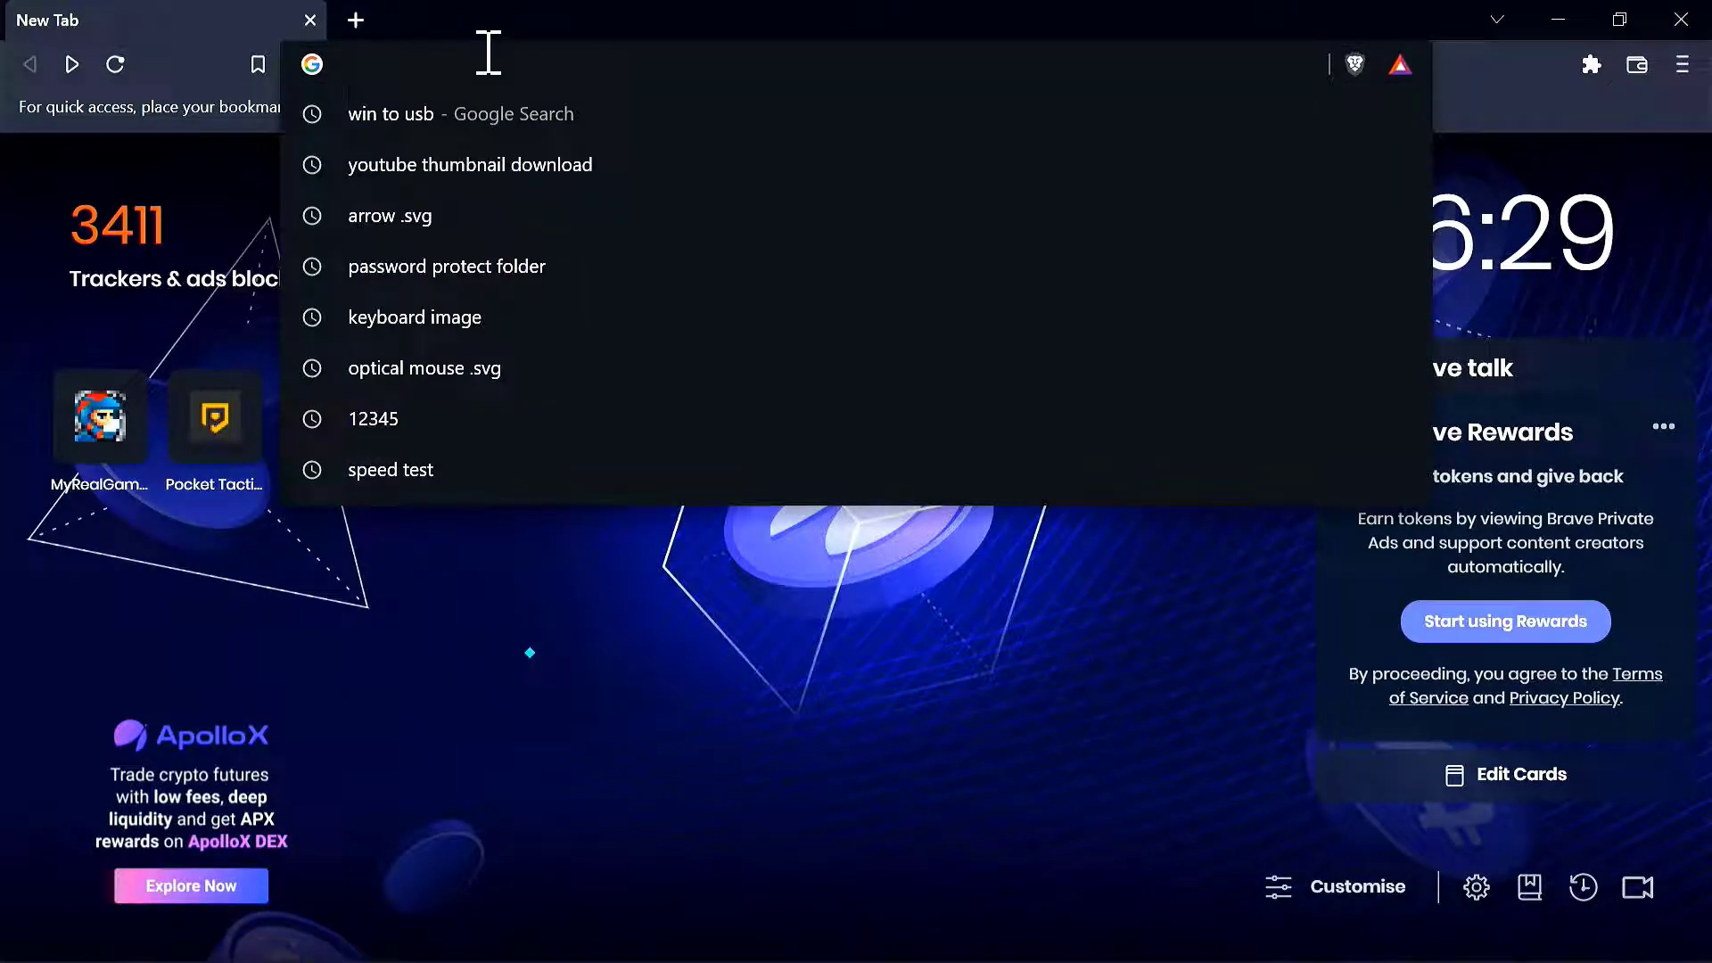
{"action": "type", "text": "win t"}
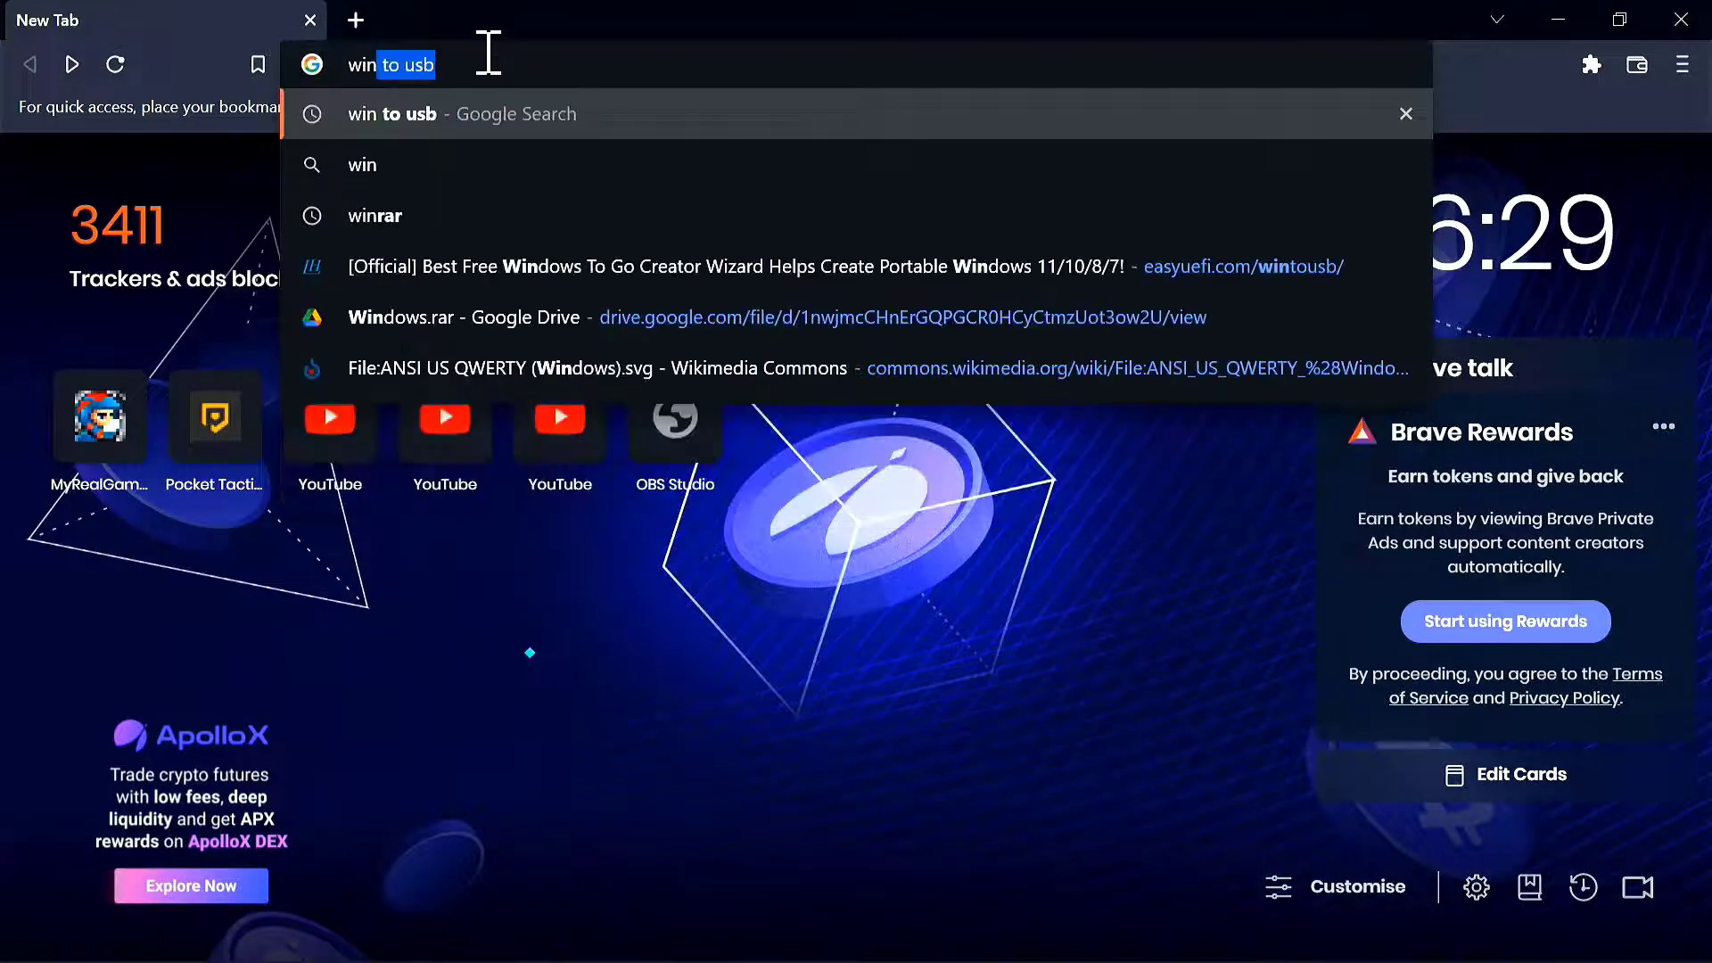
{"action": "type", "text": "o usb"}
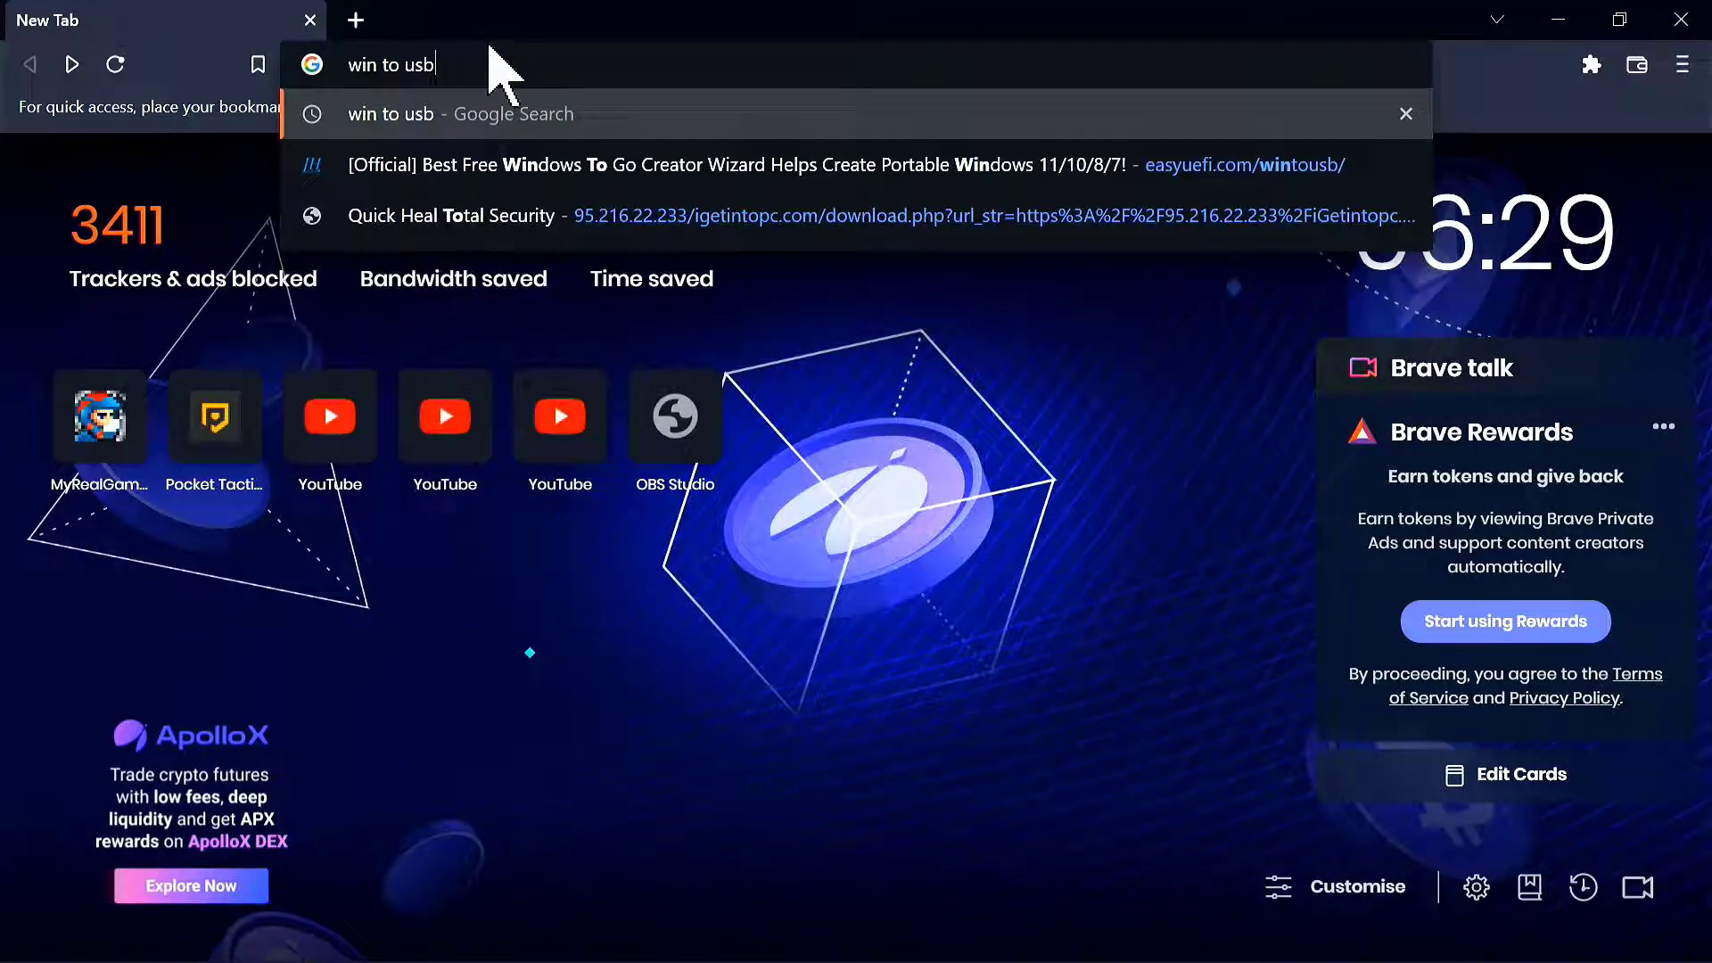
{"action": "left_click", "coordinate": [504, 114]}
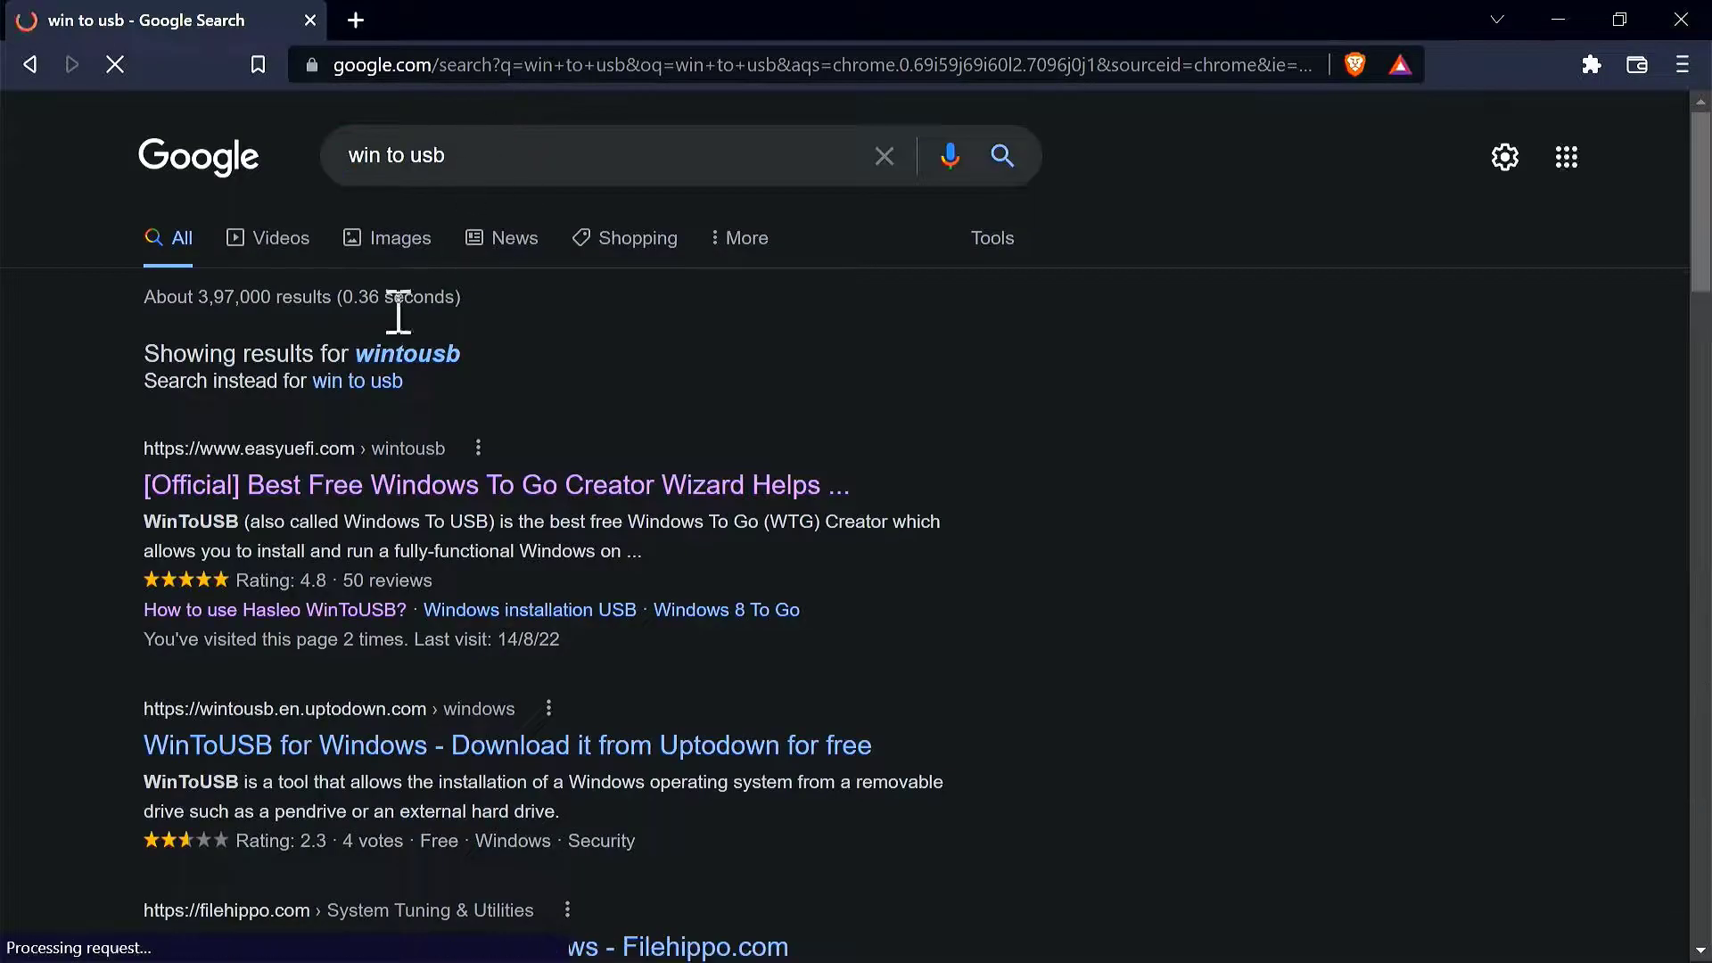
{"action": "left_click", "coordinate": [353, 498]}
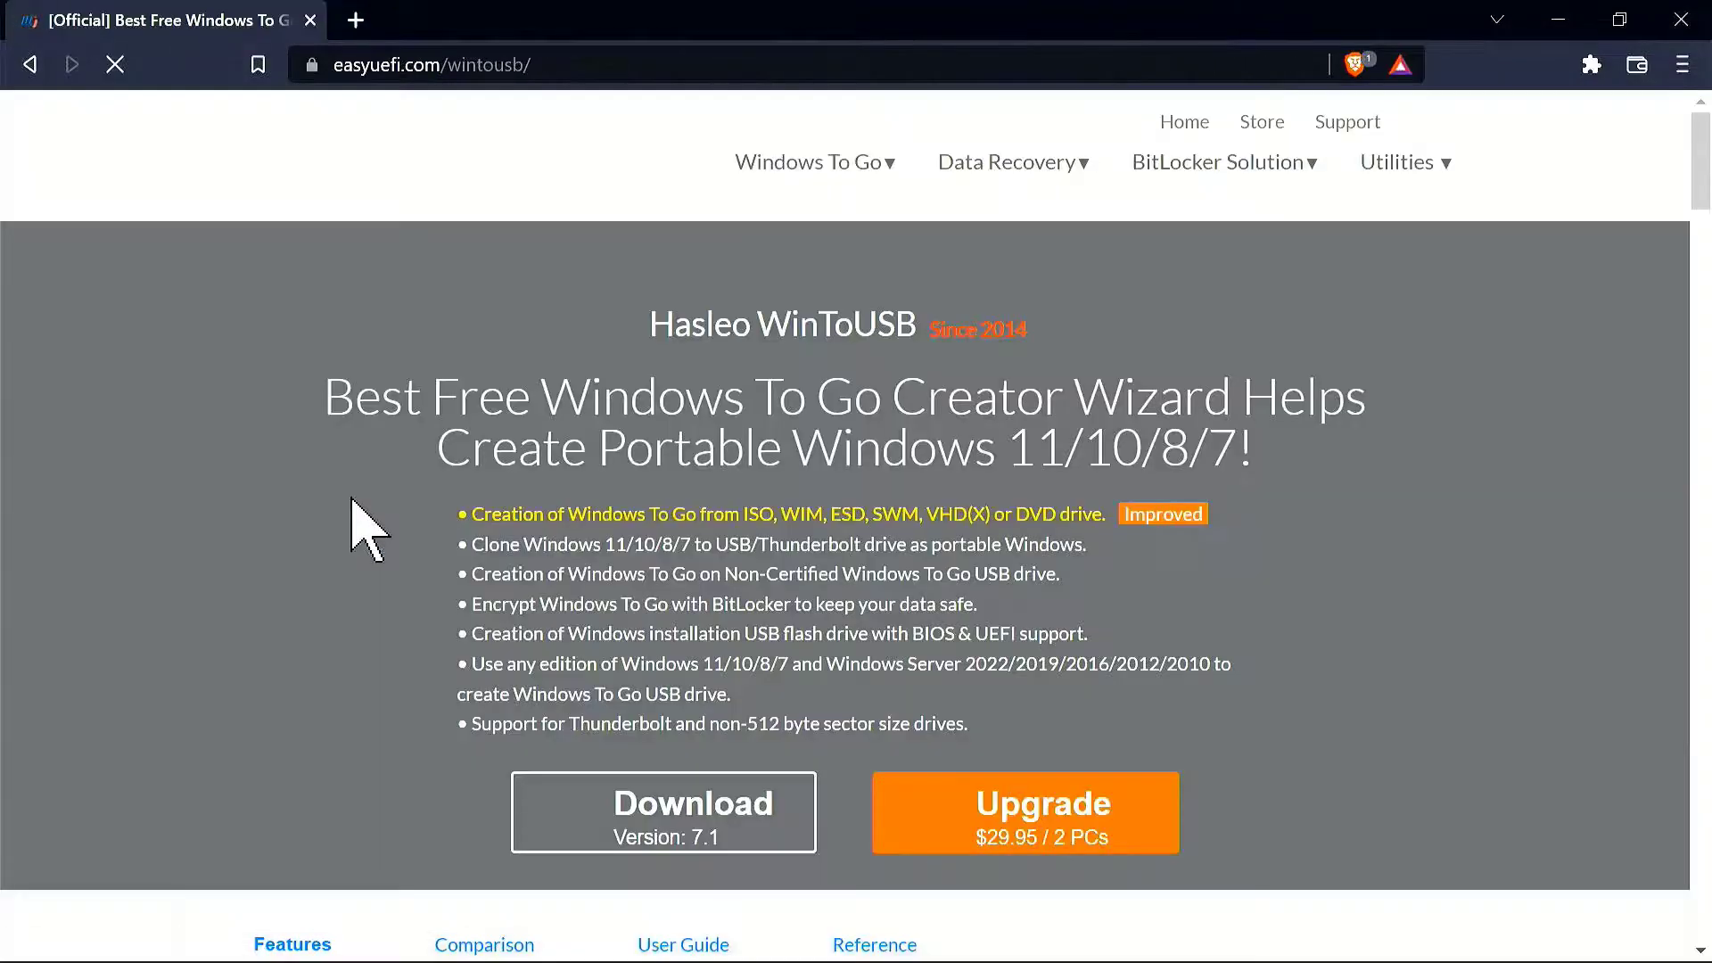
- Look through the WinToUSB page, including its features, editions comparison, user guide and tech specifications
{"action": "scroll", "coordinate": [612, 512], "scroll_direction": "down", "scroll_amount": 5}
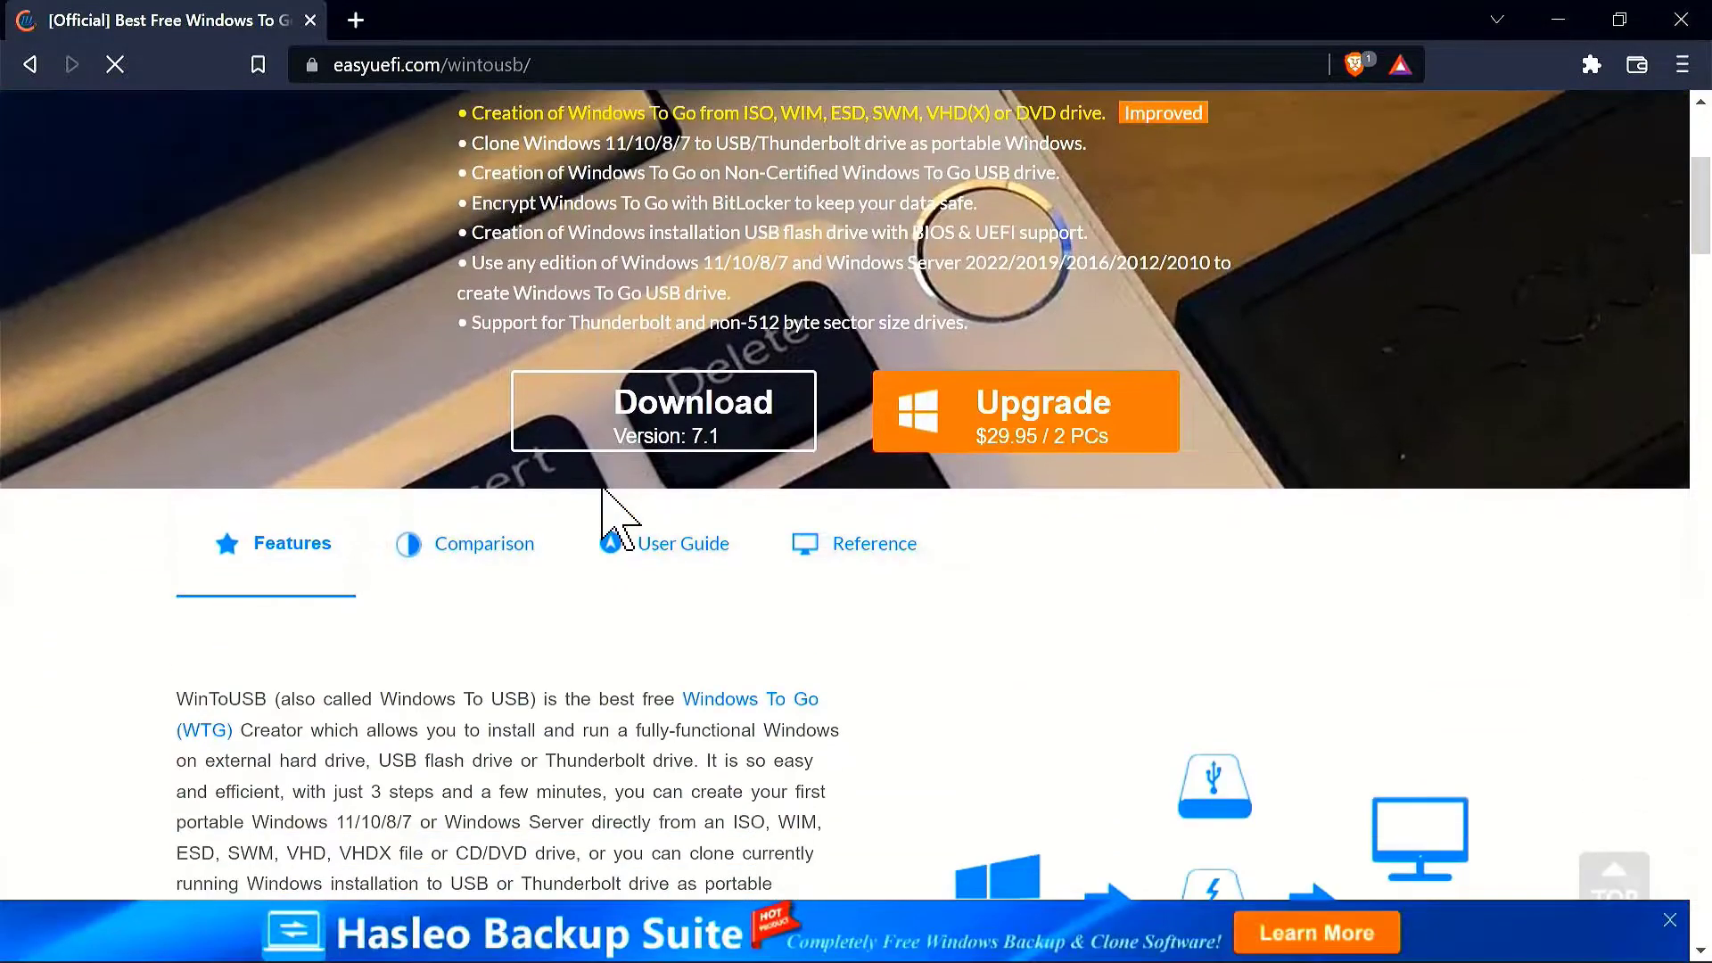
{"action": "scroll", "coordinate": [612, 515], "scroll_direction": "down", "scroll_amount": 15}
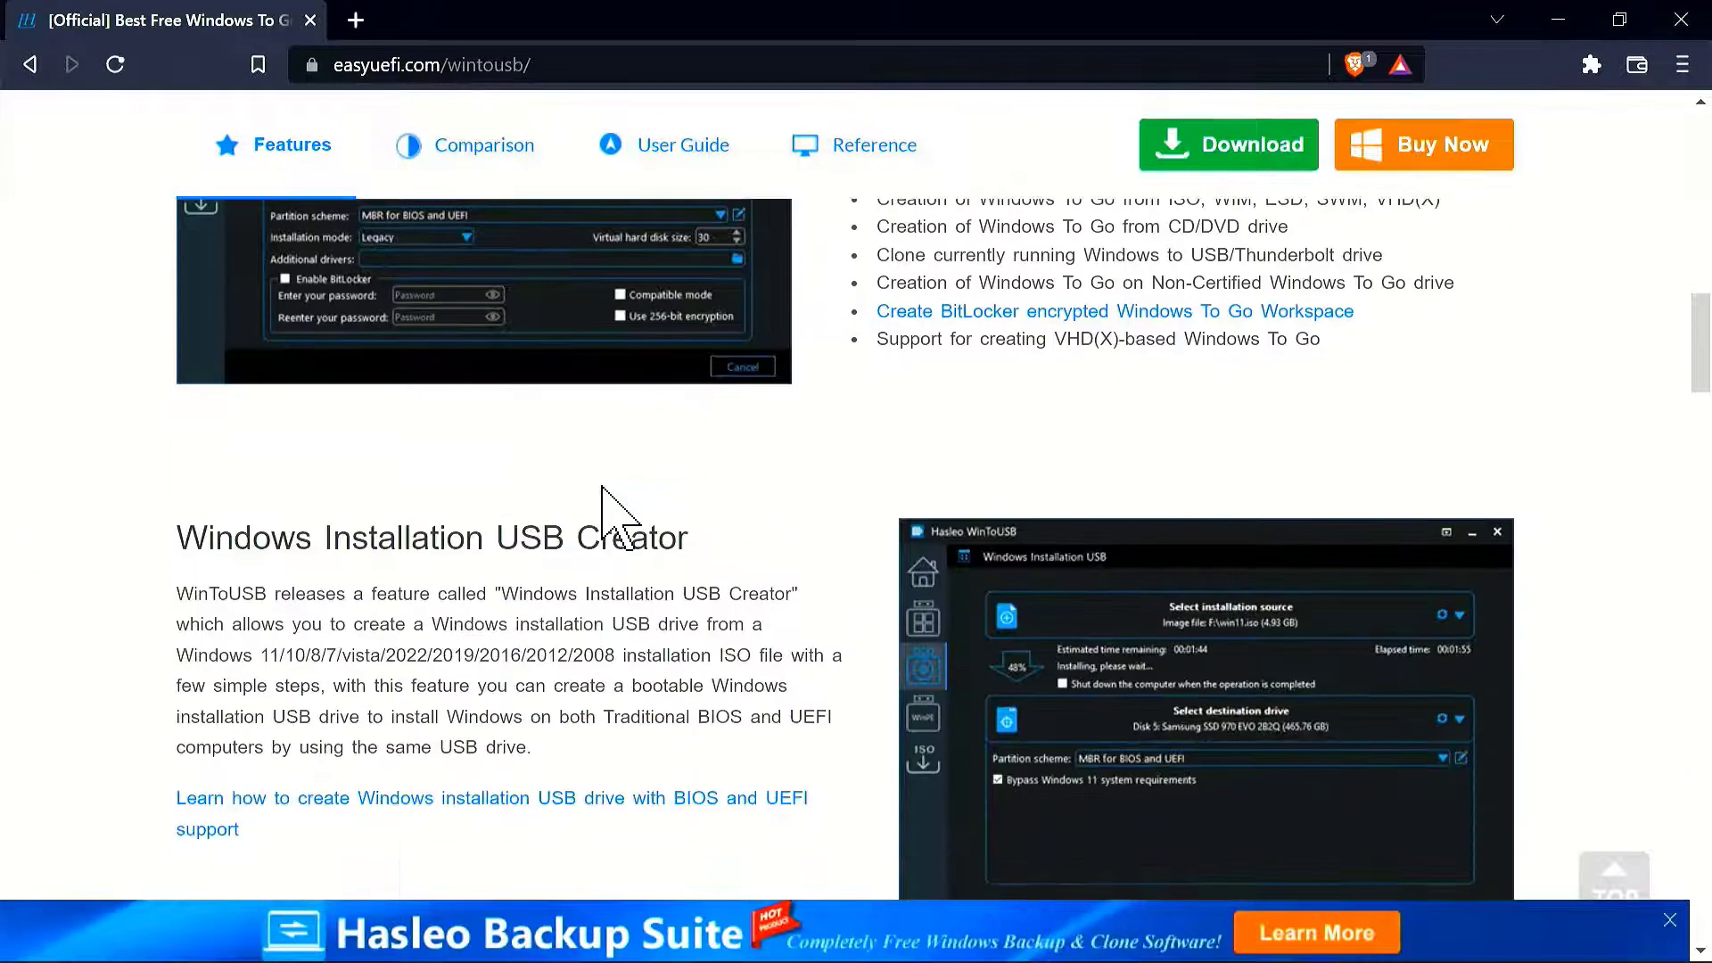
{"action": "scroll", "coordinate": [603, 488], "scroll_direction": "down", "scroll_amount": 12}
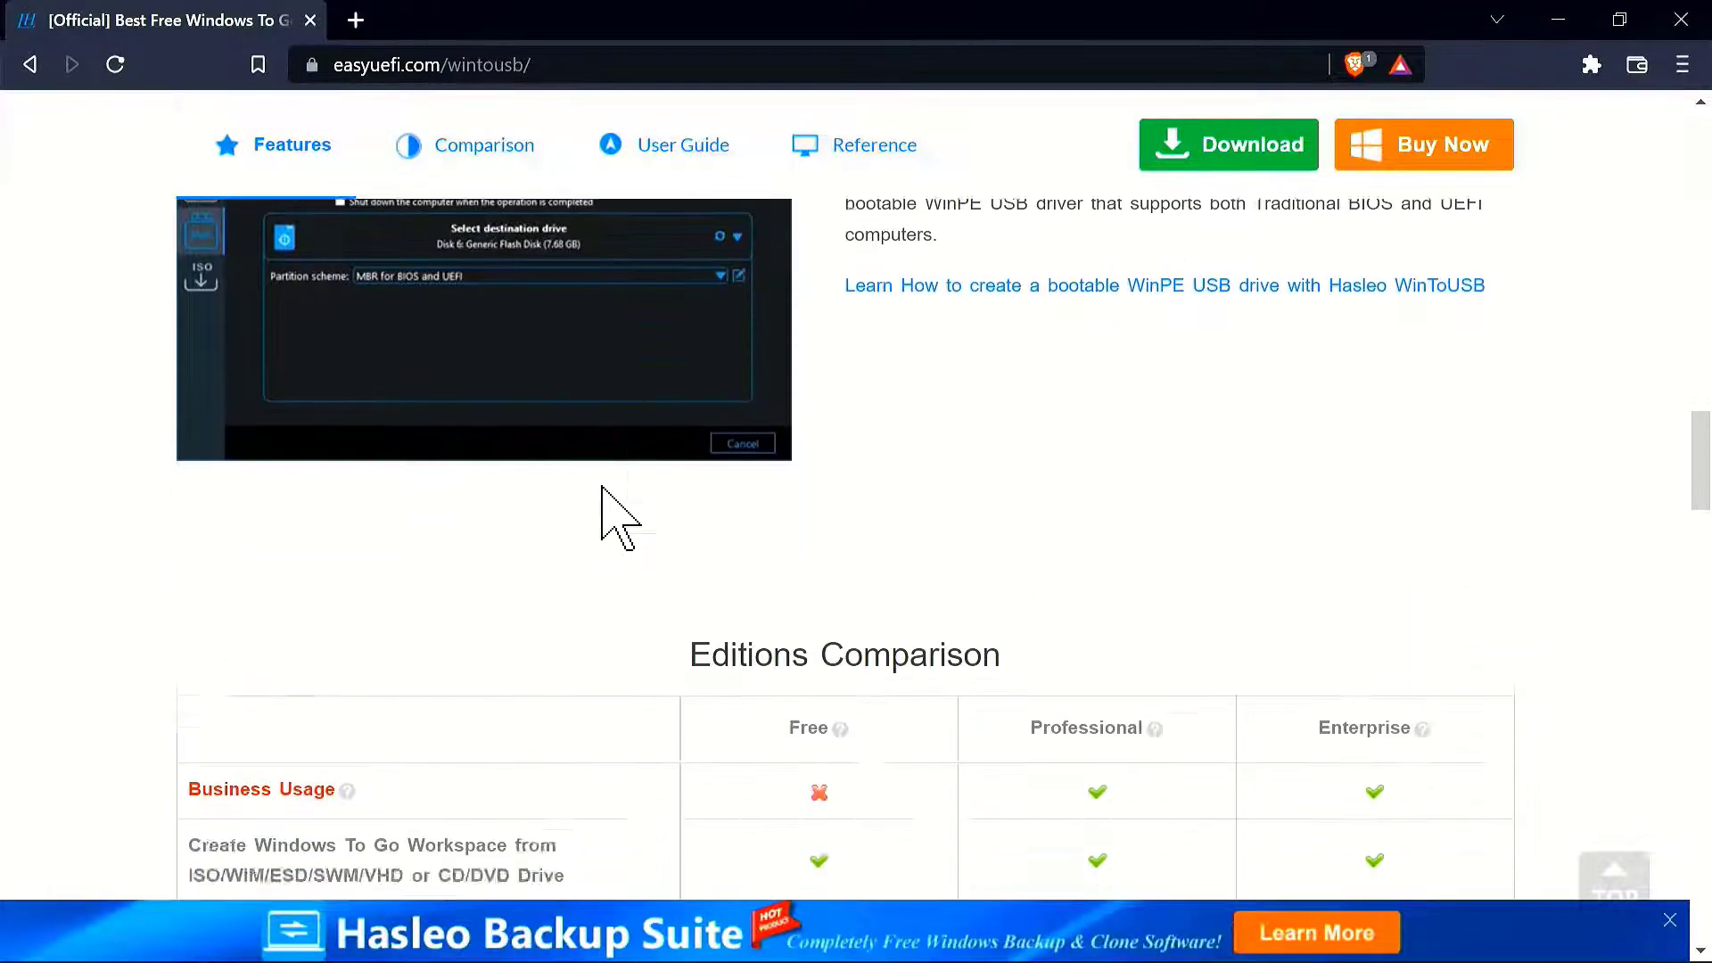
{"action": "scroll", "coordinate": [603, 487], "scroll_direction": "down", "scroll_amount": 17}
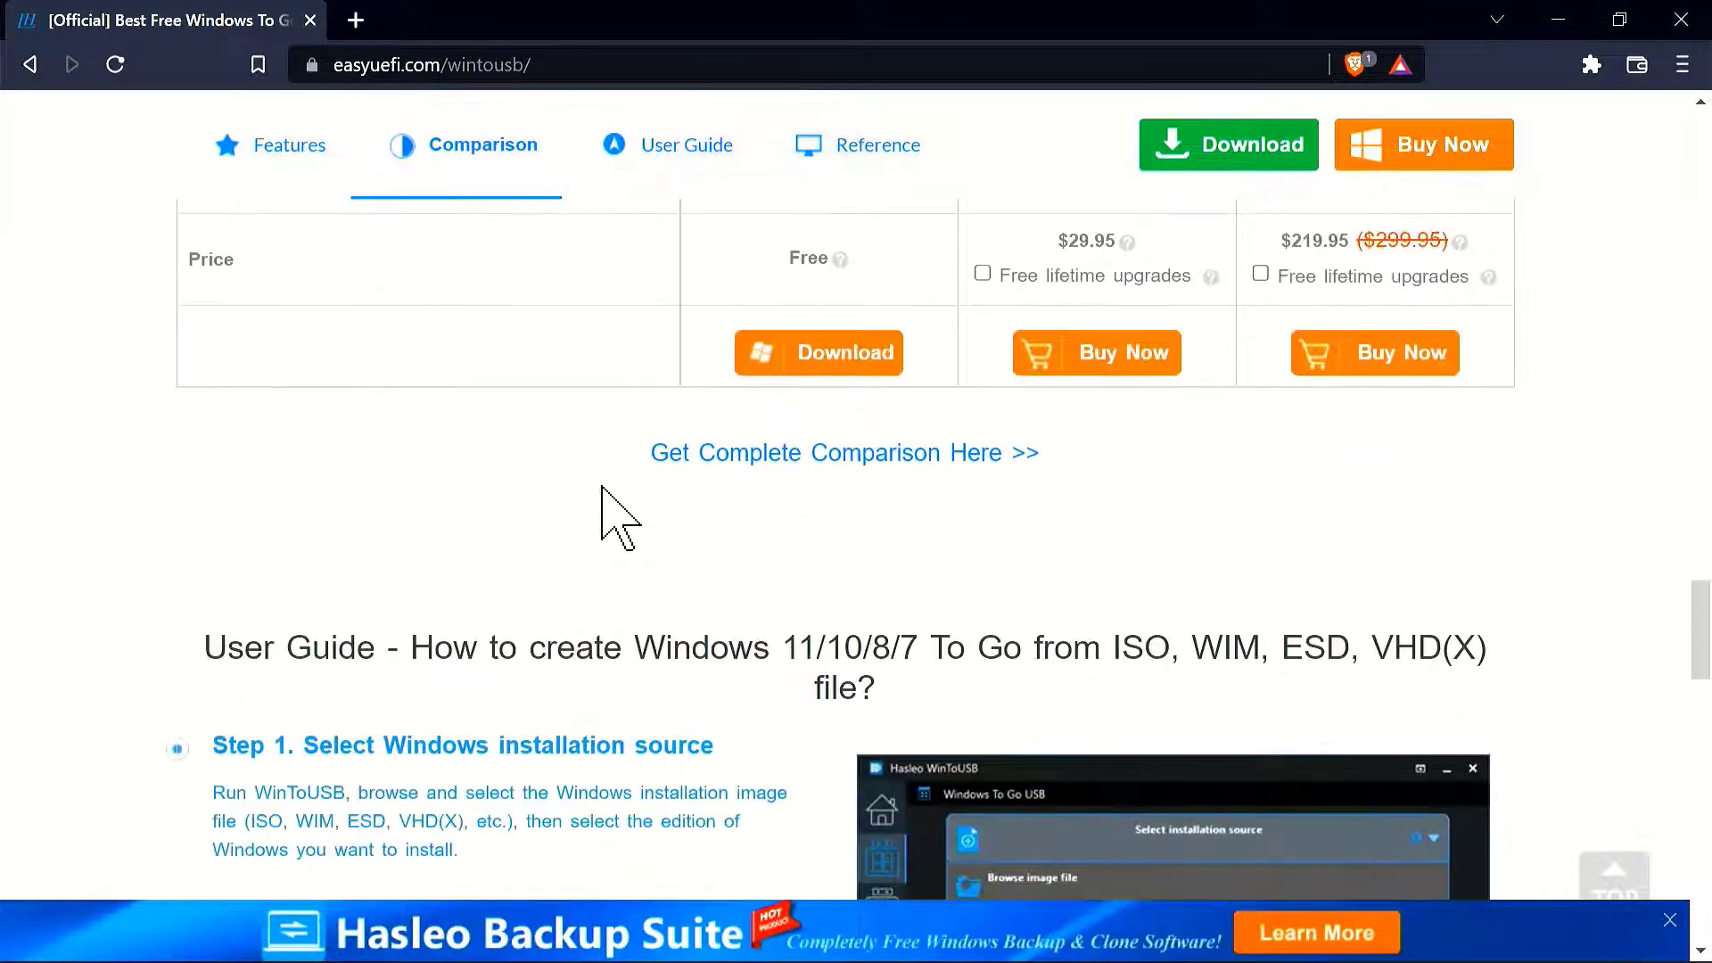
{"action": "scroll", "coordinate": [603, 488], "scroll_direction": "down", "scroll_amount": 7}
{"action": "scroll", "coordinate": [606, 508], "scroll_direction": "down", "scroll_amount": 14}
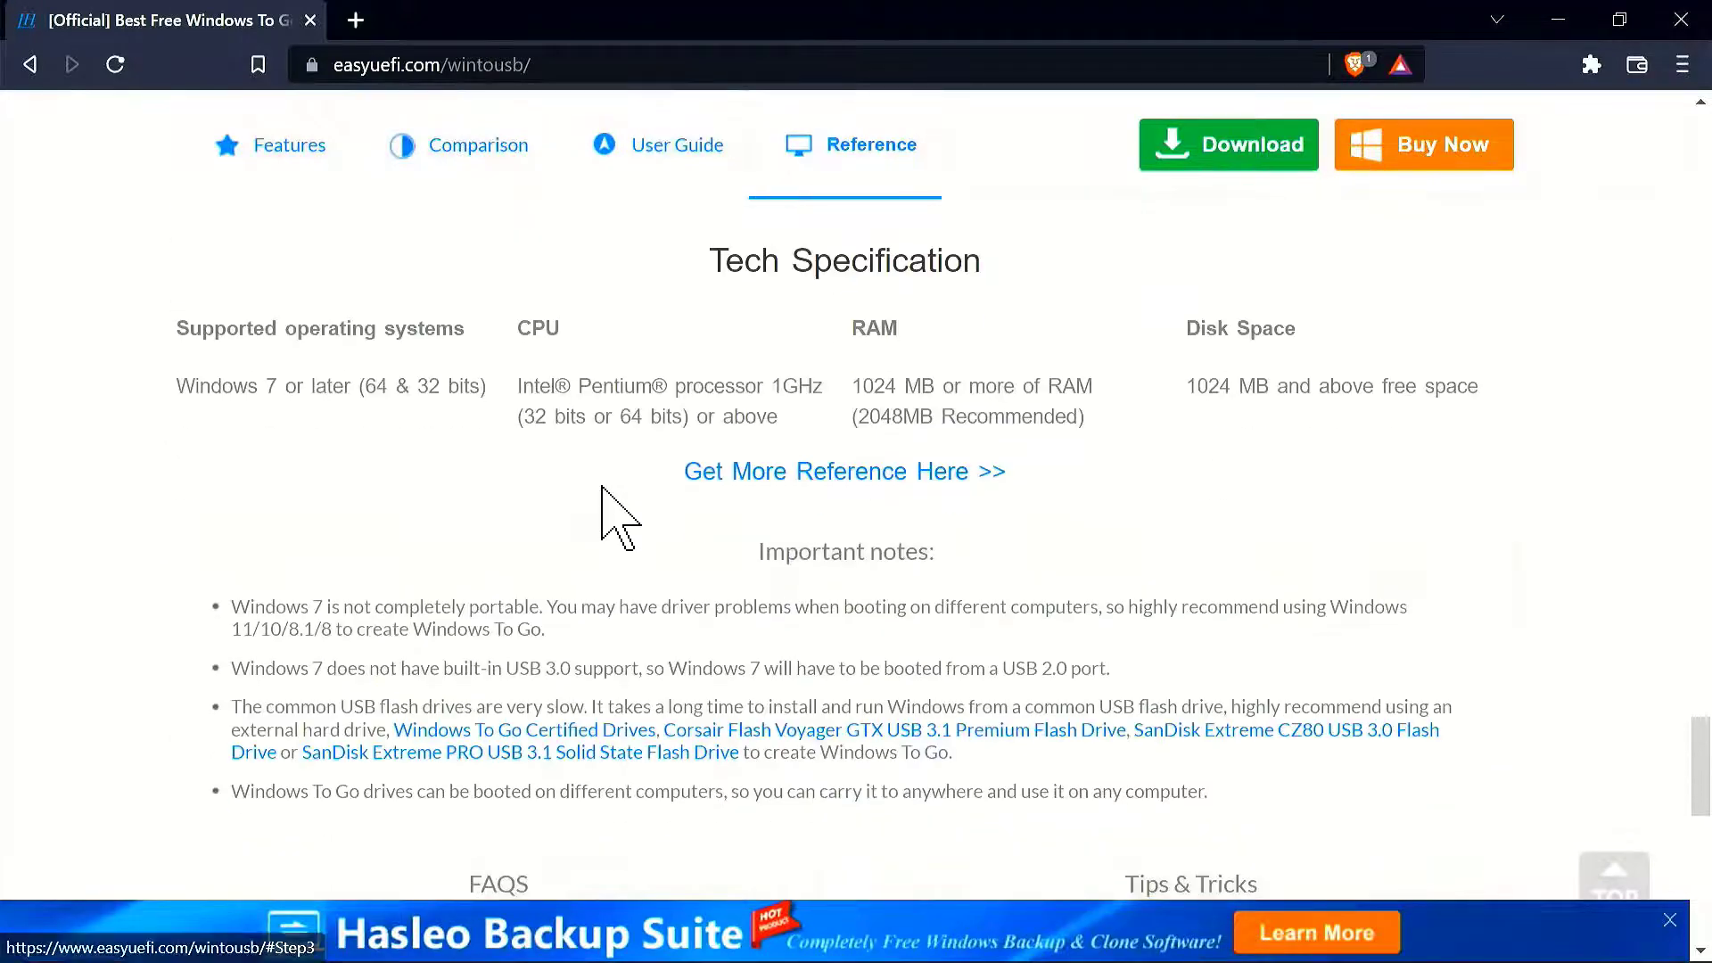
{"action": "scroll", "coordinate": [603, 487], "scroll_direction": "down", "scroll_amount": 5}
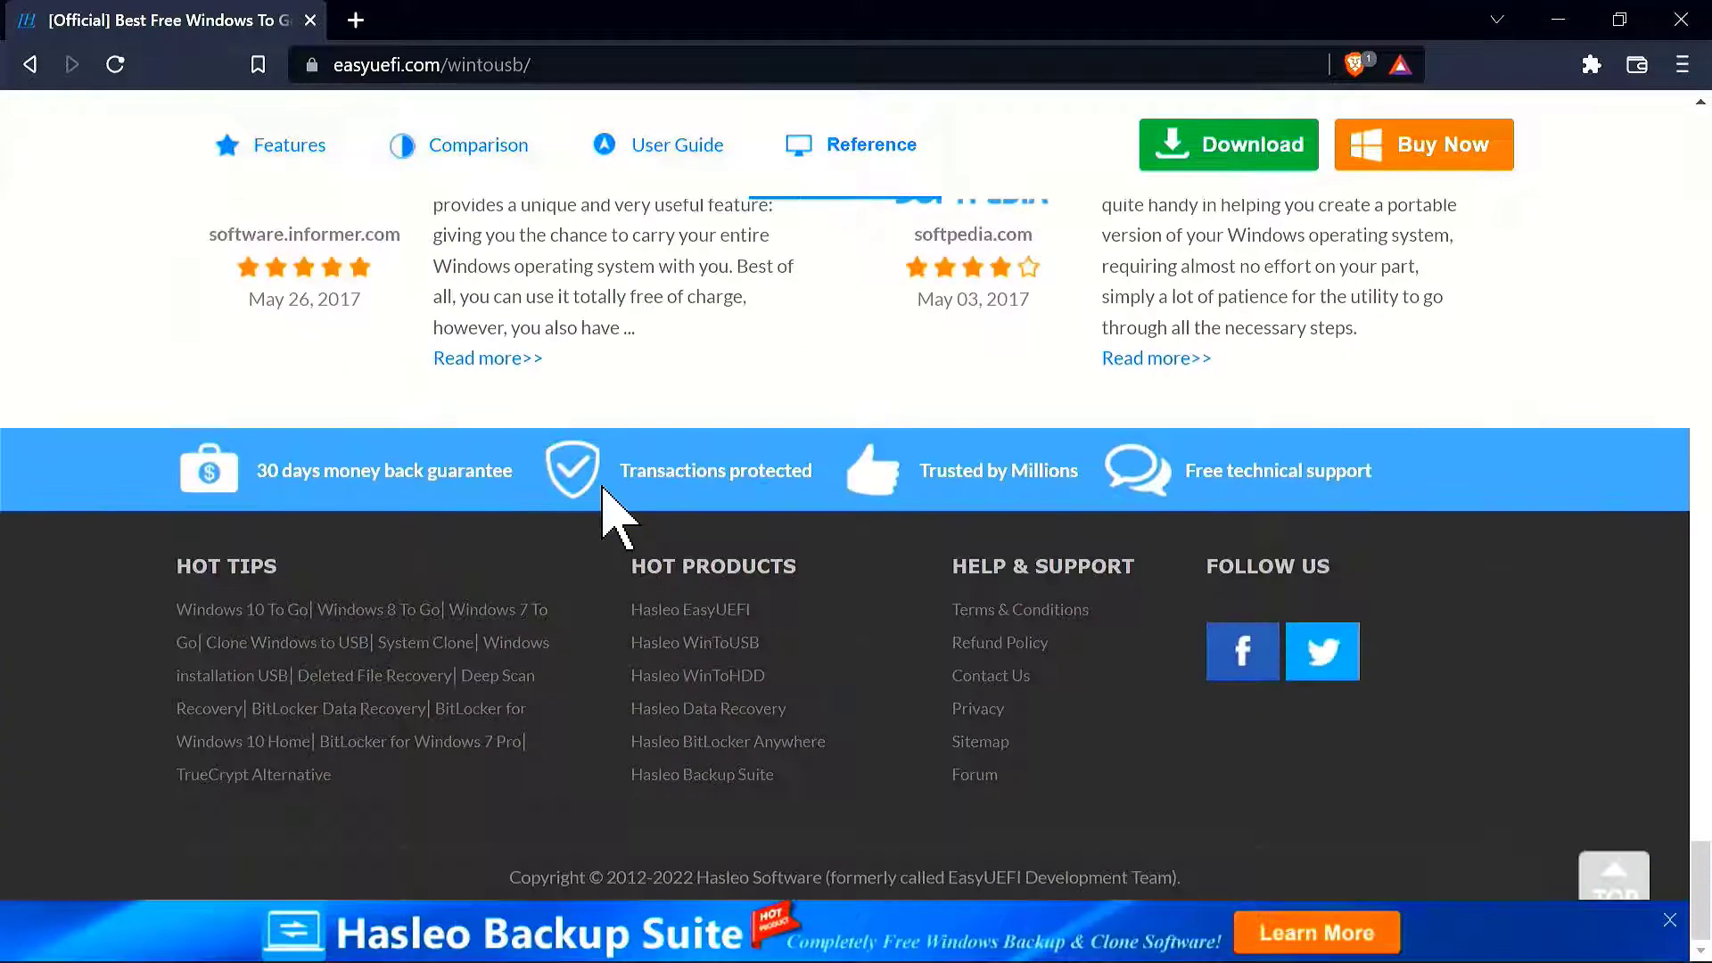
{"action": "scroll", "coordinate": [602, 487], "scroll_direction": "up", "scroll_amount": 20}
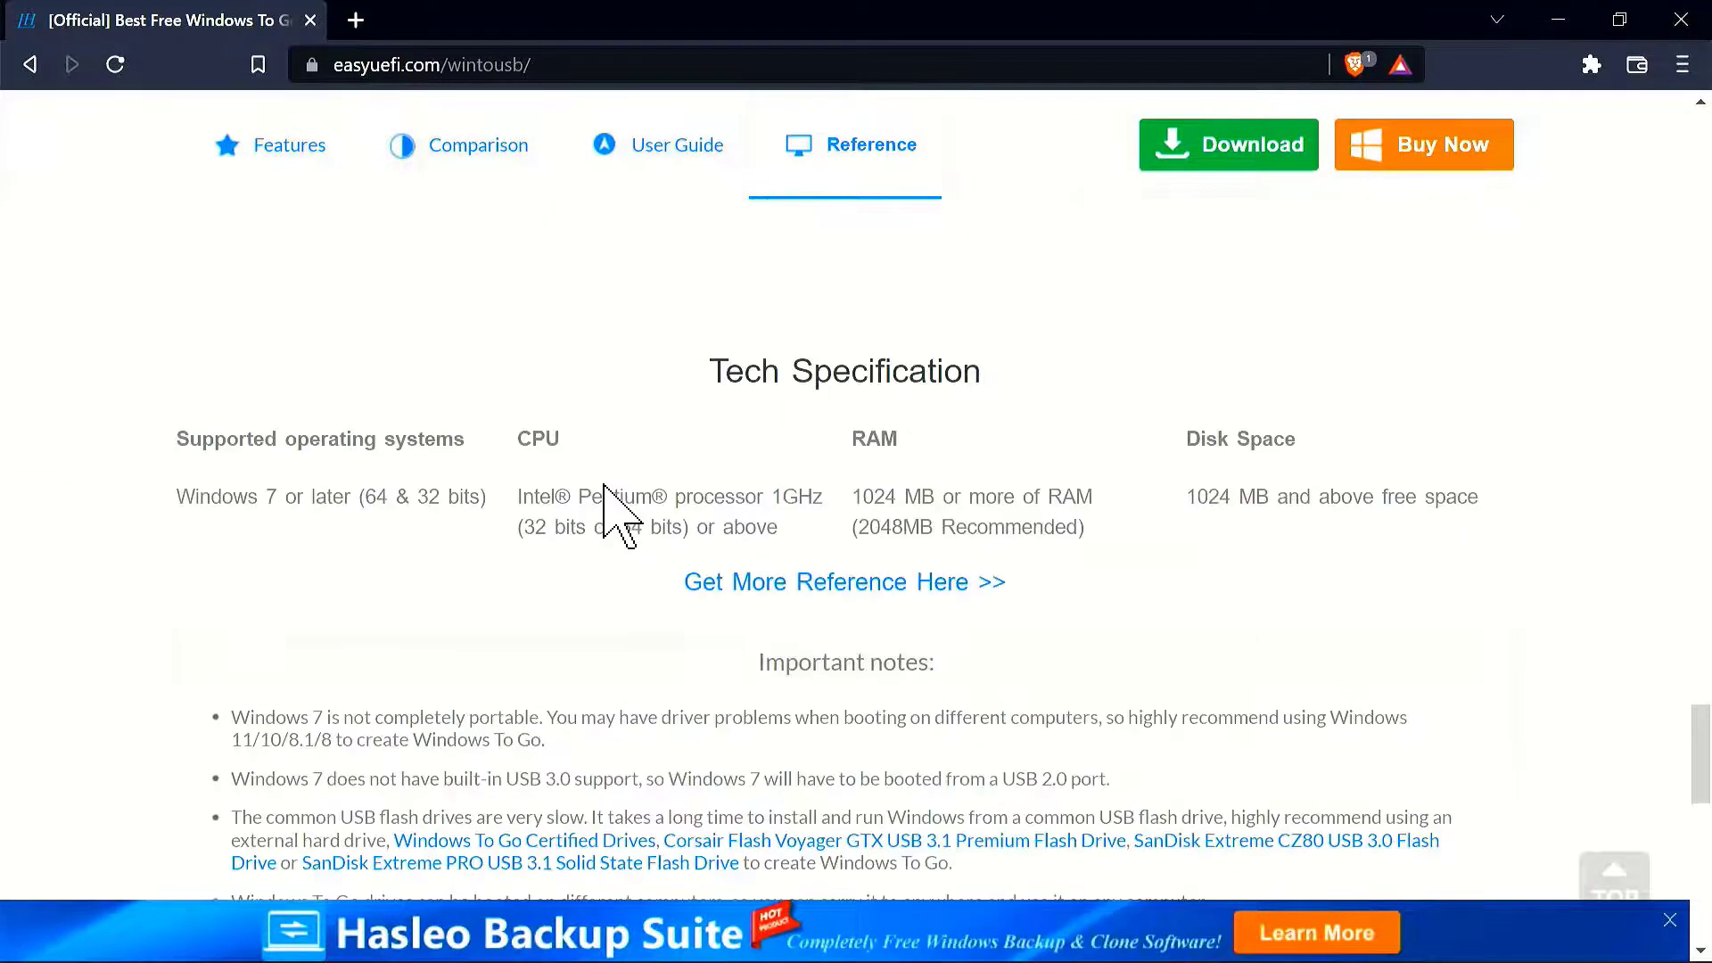
{"action": "scroll", "coordinate": [622, 513], "scroll_direction": "up", "scroll_amount": 20}
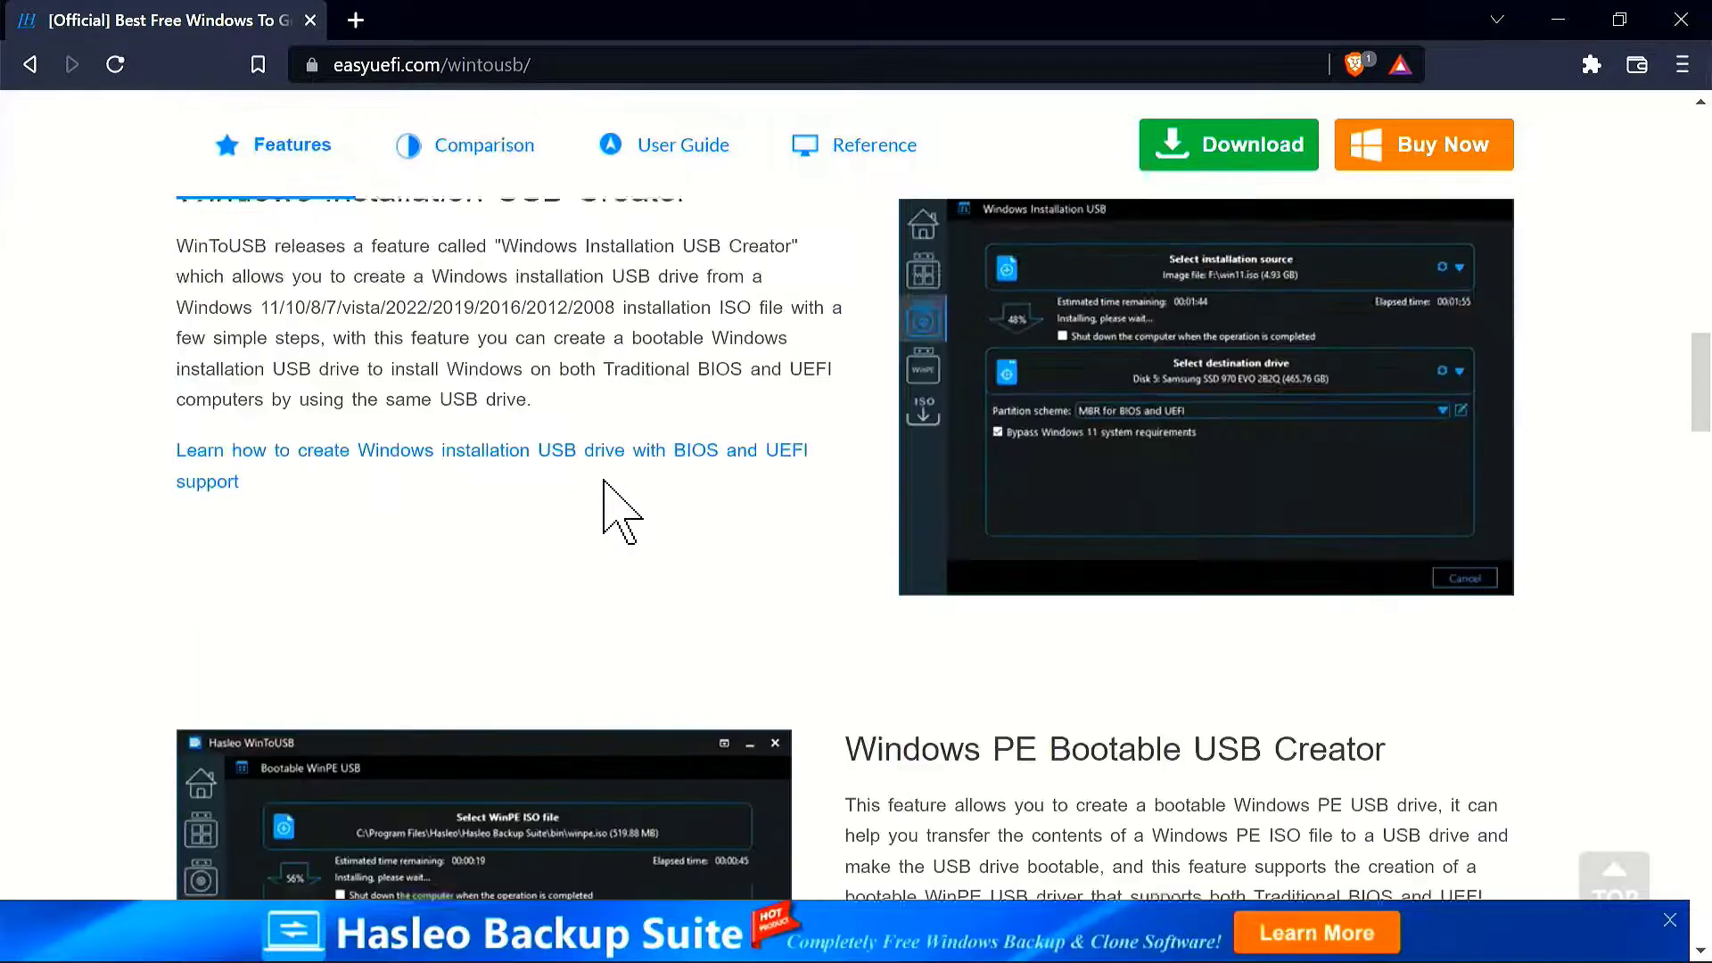
{"action": "scroll", "coordinate": [607, 482], "scroll_direction": "up", "scroll_amount": 6}
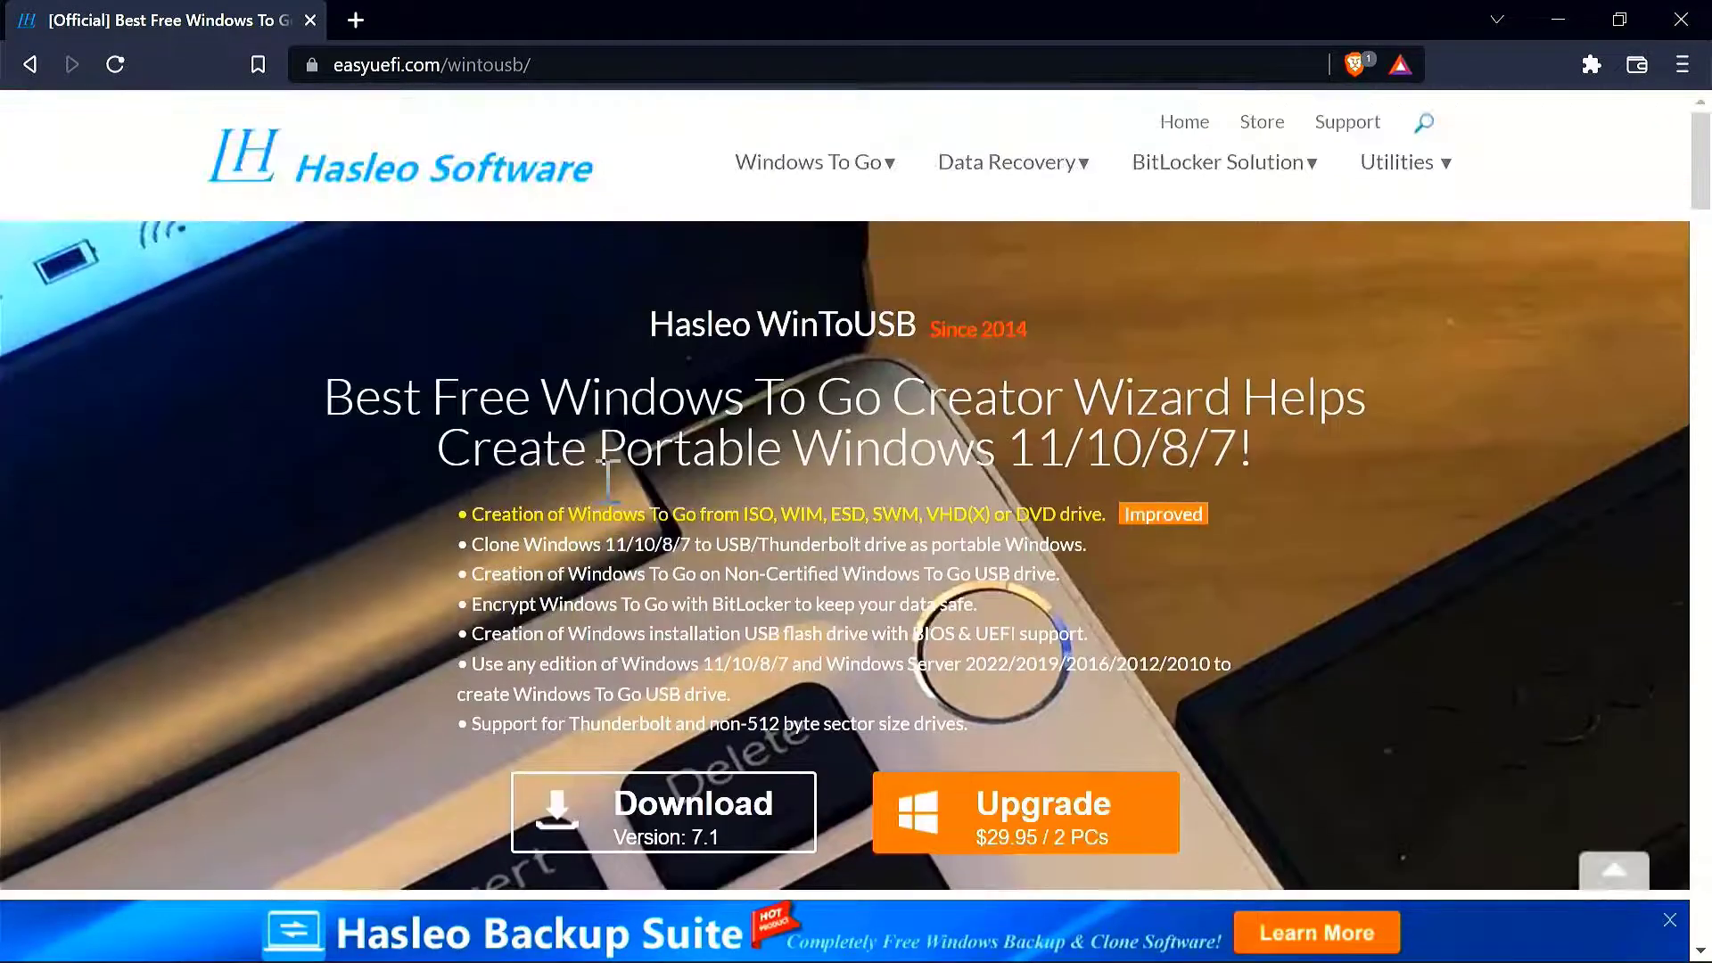
- Download WinToUSB_Free.exe, keeping the duplicate-link option that reuses a complete file, then minimize the browser and close the download dialog
{"action": "scroll", "coordinate": [604, 484], "scroll_direction": "down", "scroll_amount": 2}
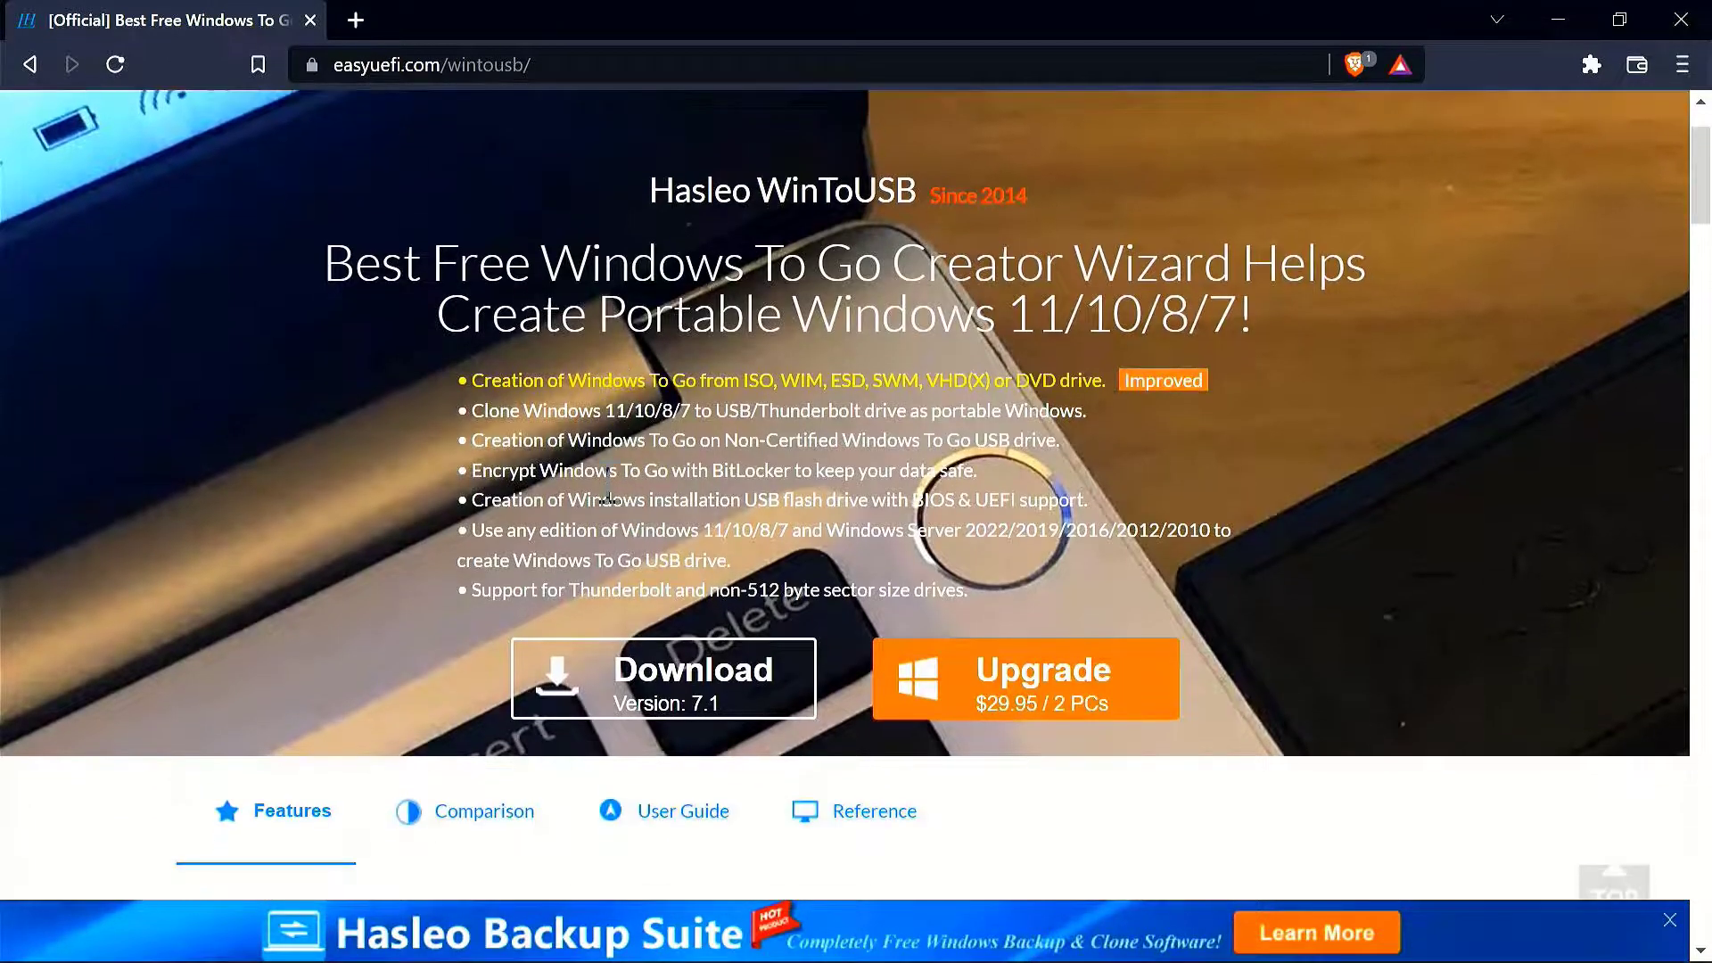
{"action": "left_click", "coordinate": [626, 660]}
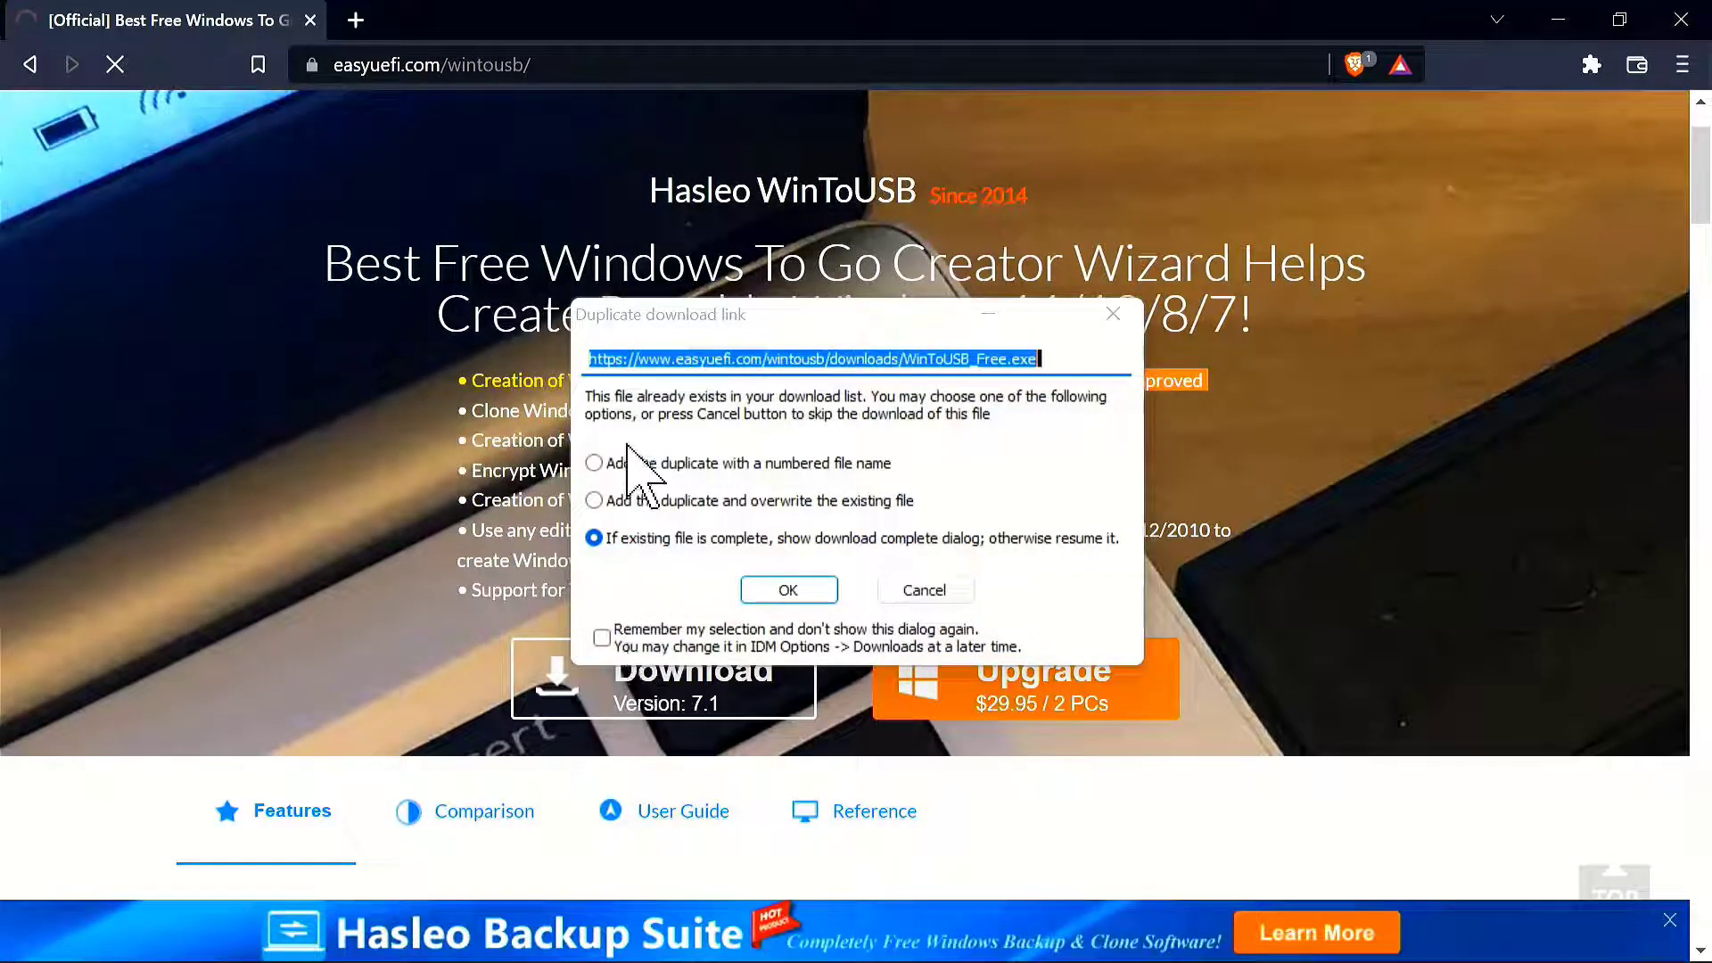
{"action": "left_click", "coordinate": [772, 590]}
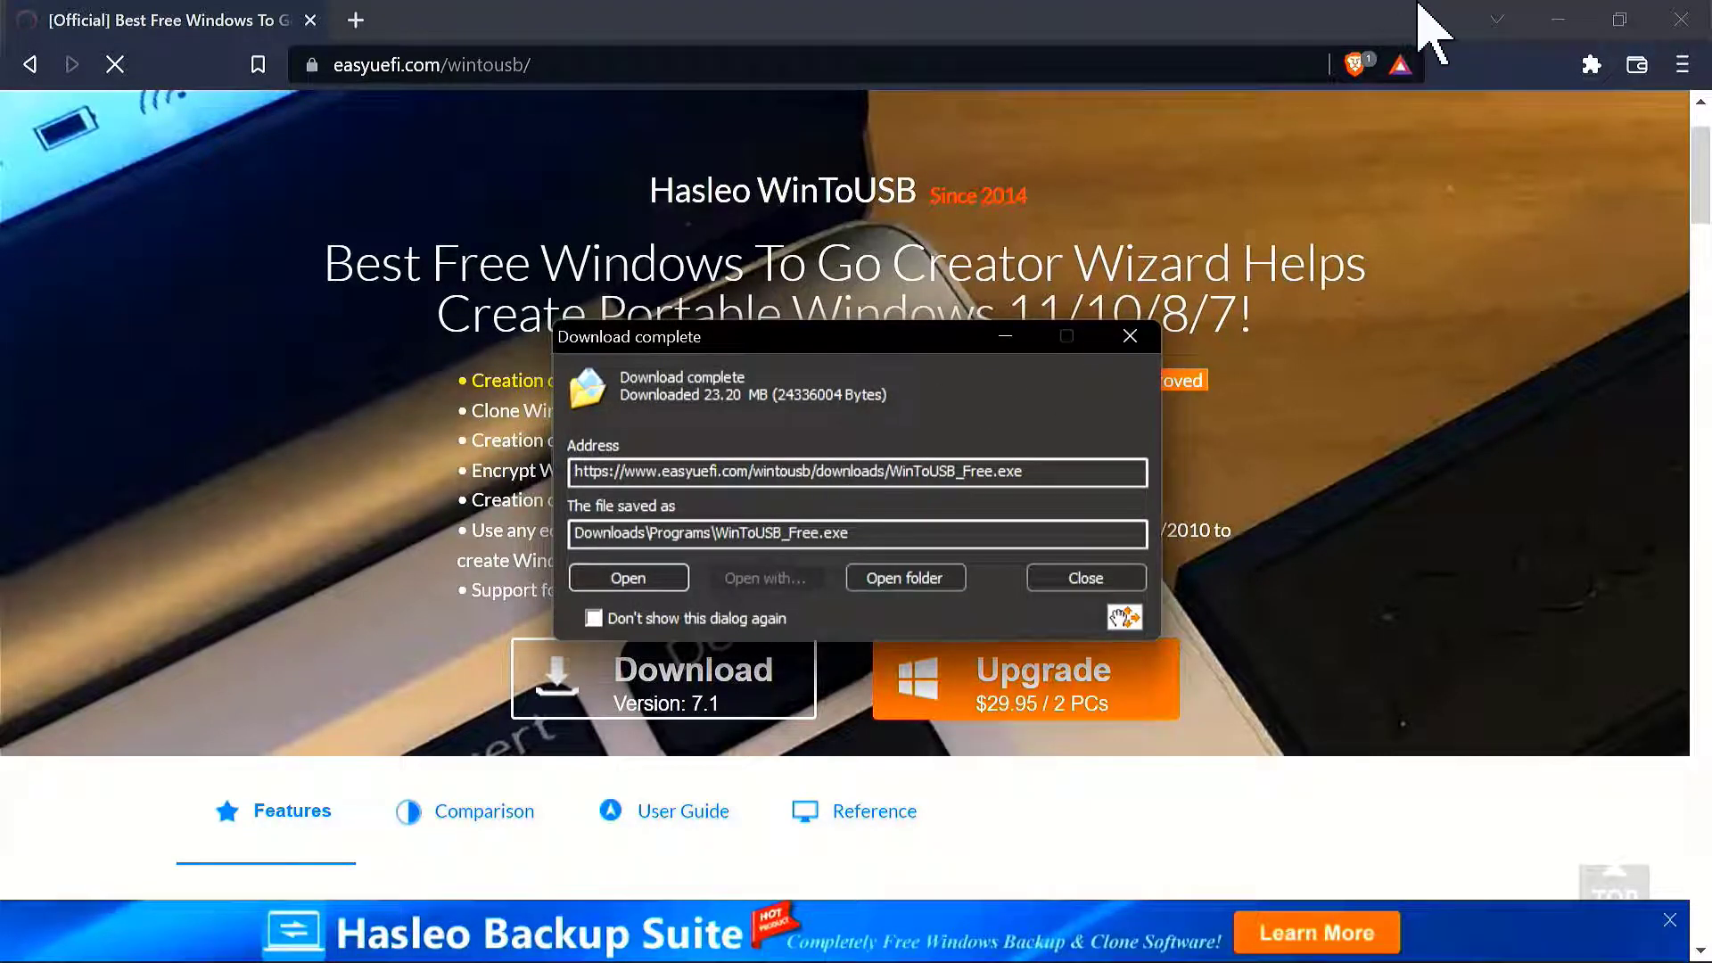
{"action": "left_click", "coordinate": [1557, 18]}
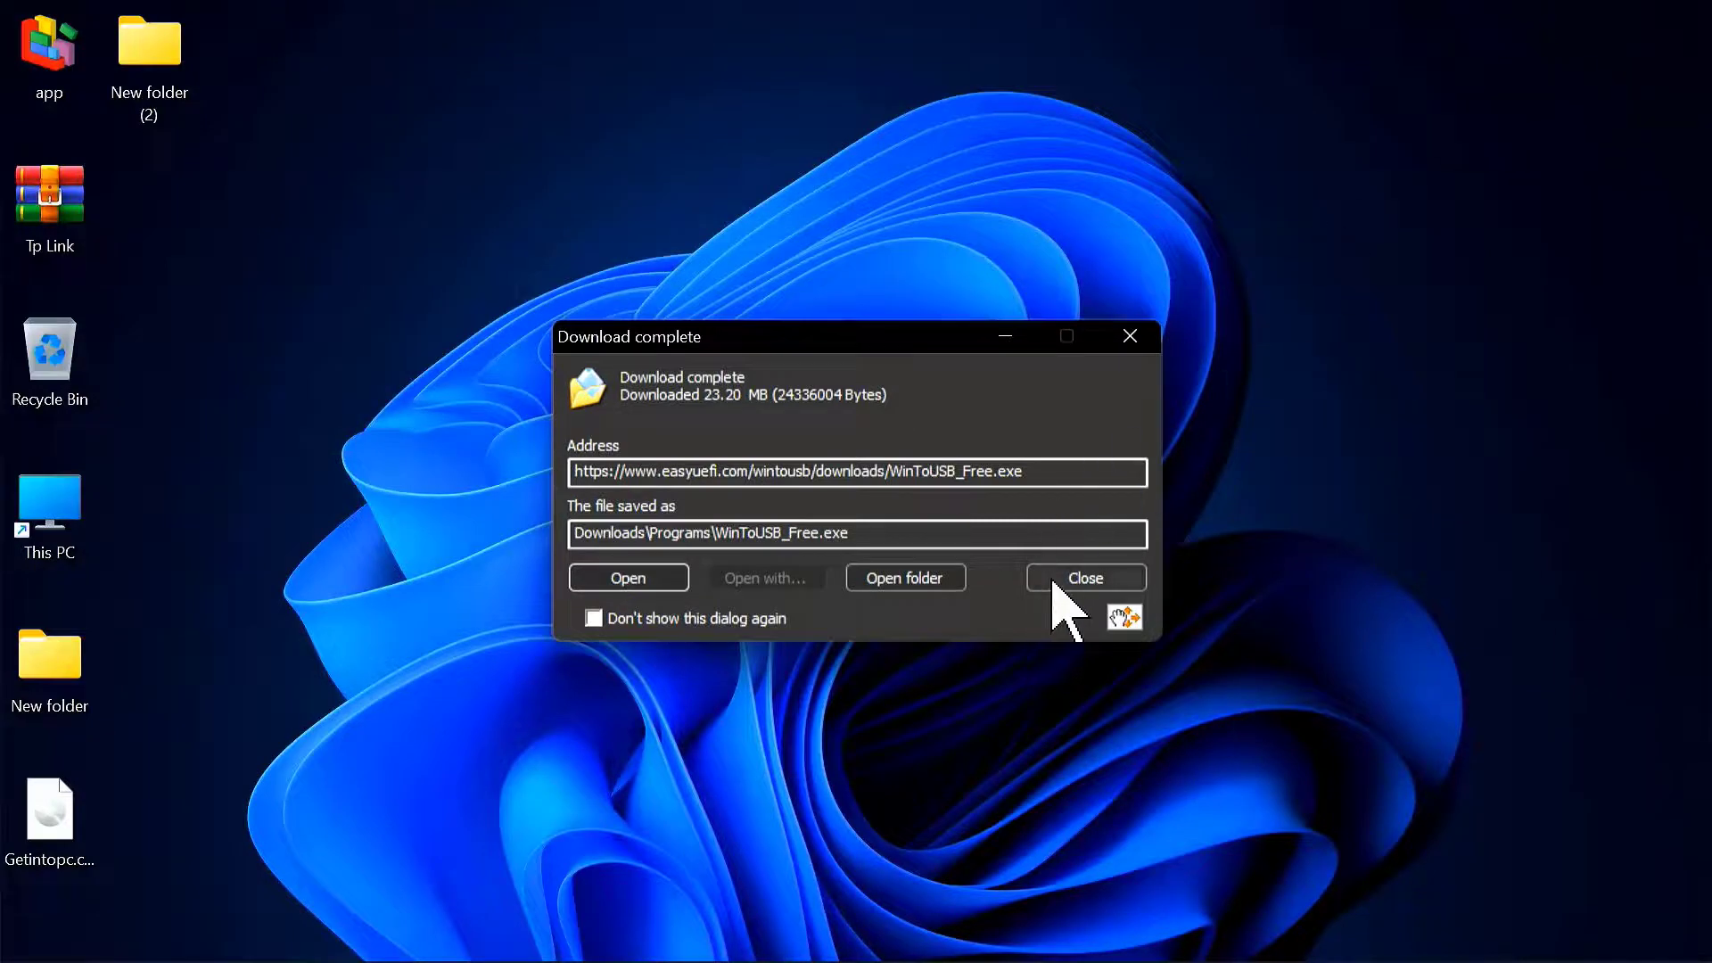
{"action": "left_click", "coordinate": [1125, 721]}
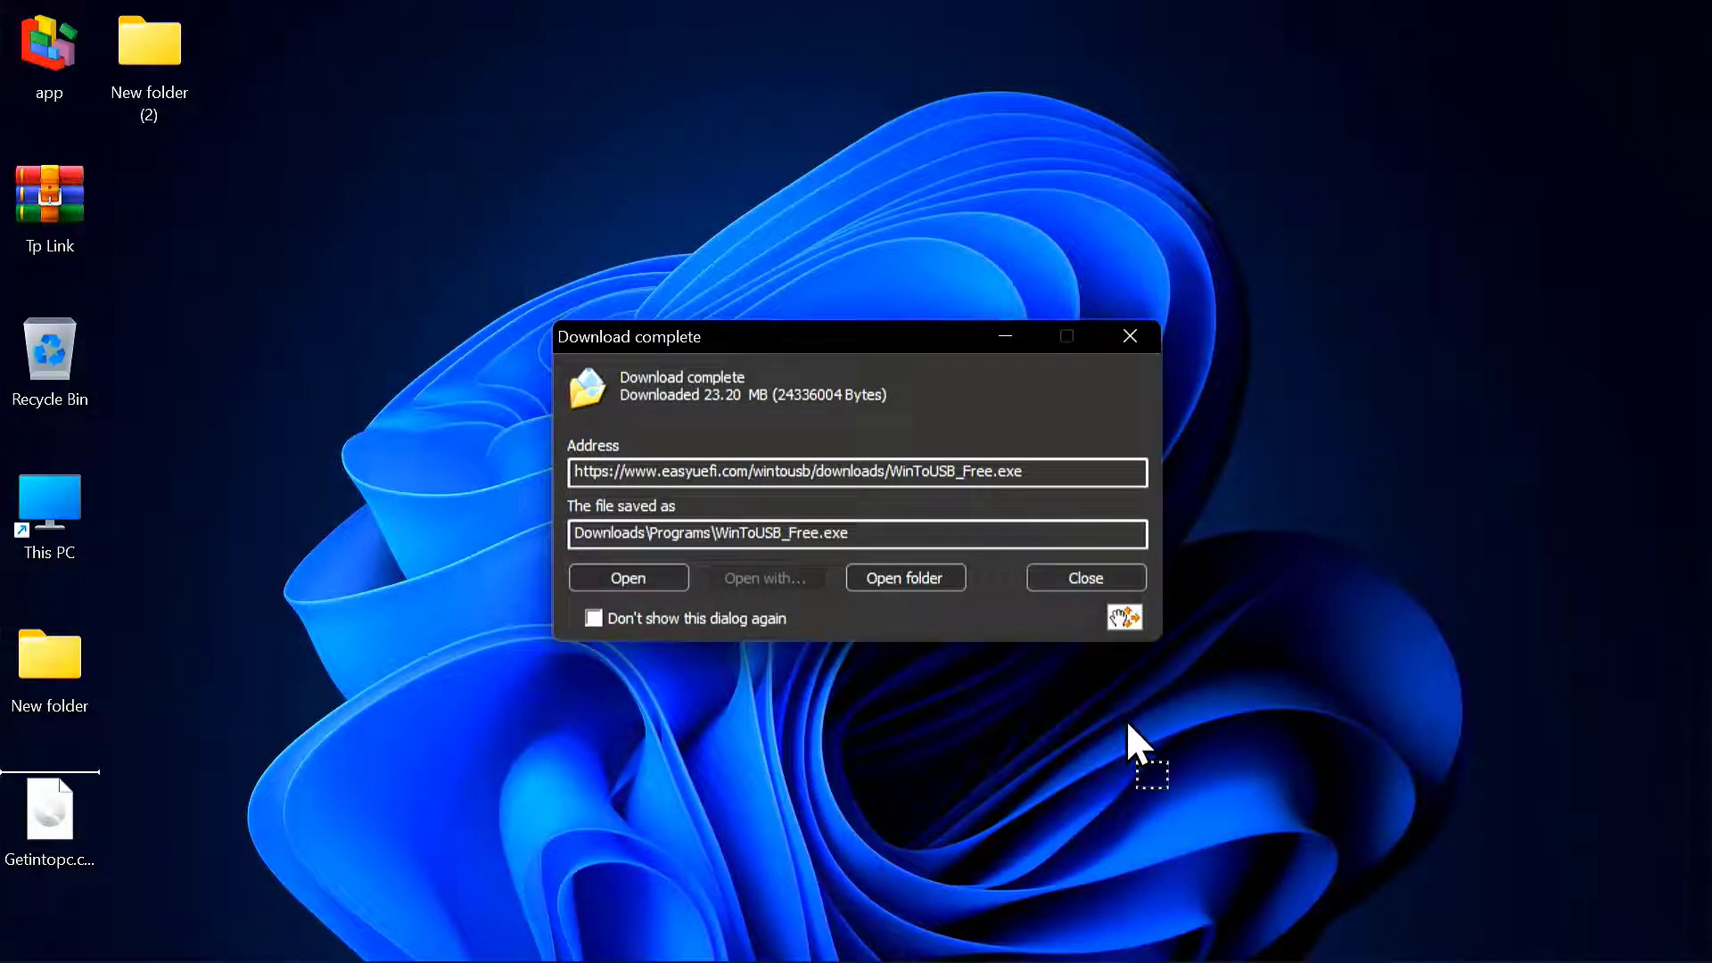
{"action": "left_click", "coordinate": [1133, 339]}
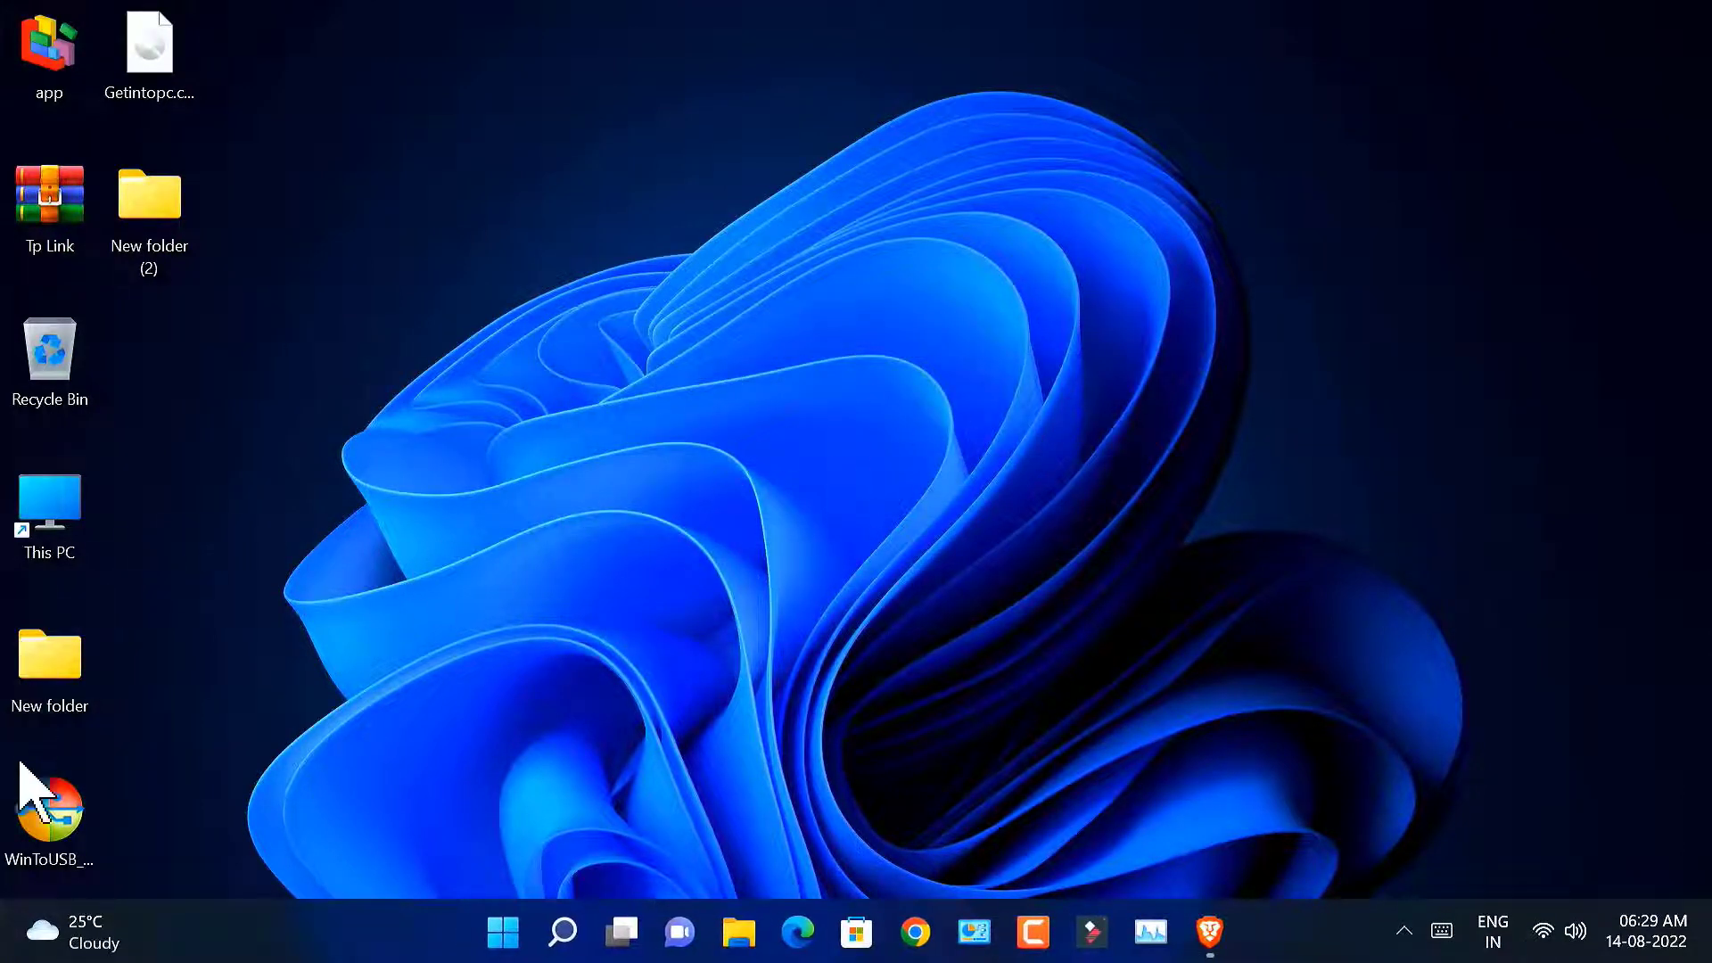
- Launch the WinToUSB installer from the desktop and use English as the setup language
{"action": "left_click", "coordinate": [30, 818]}
{"action": "left_click_drag", "start_coordinate": [45, 828], "coordinate": [640, 688]}
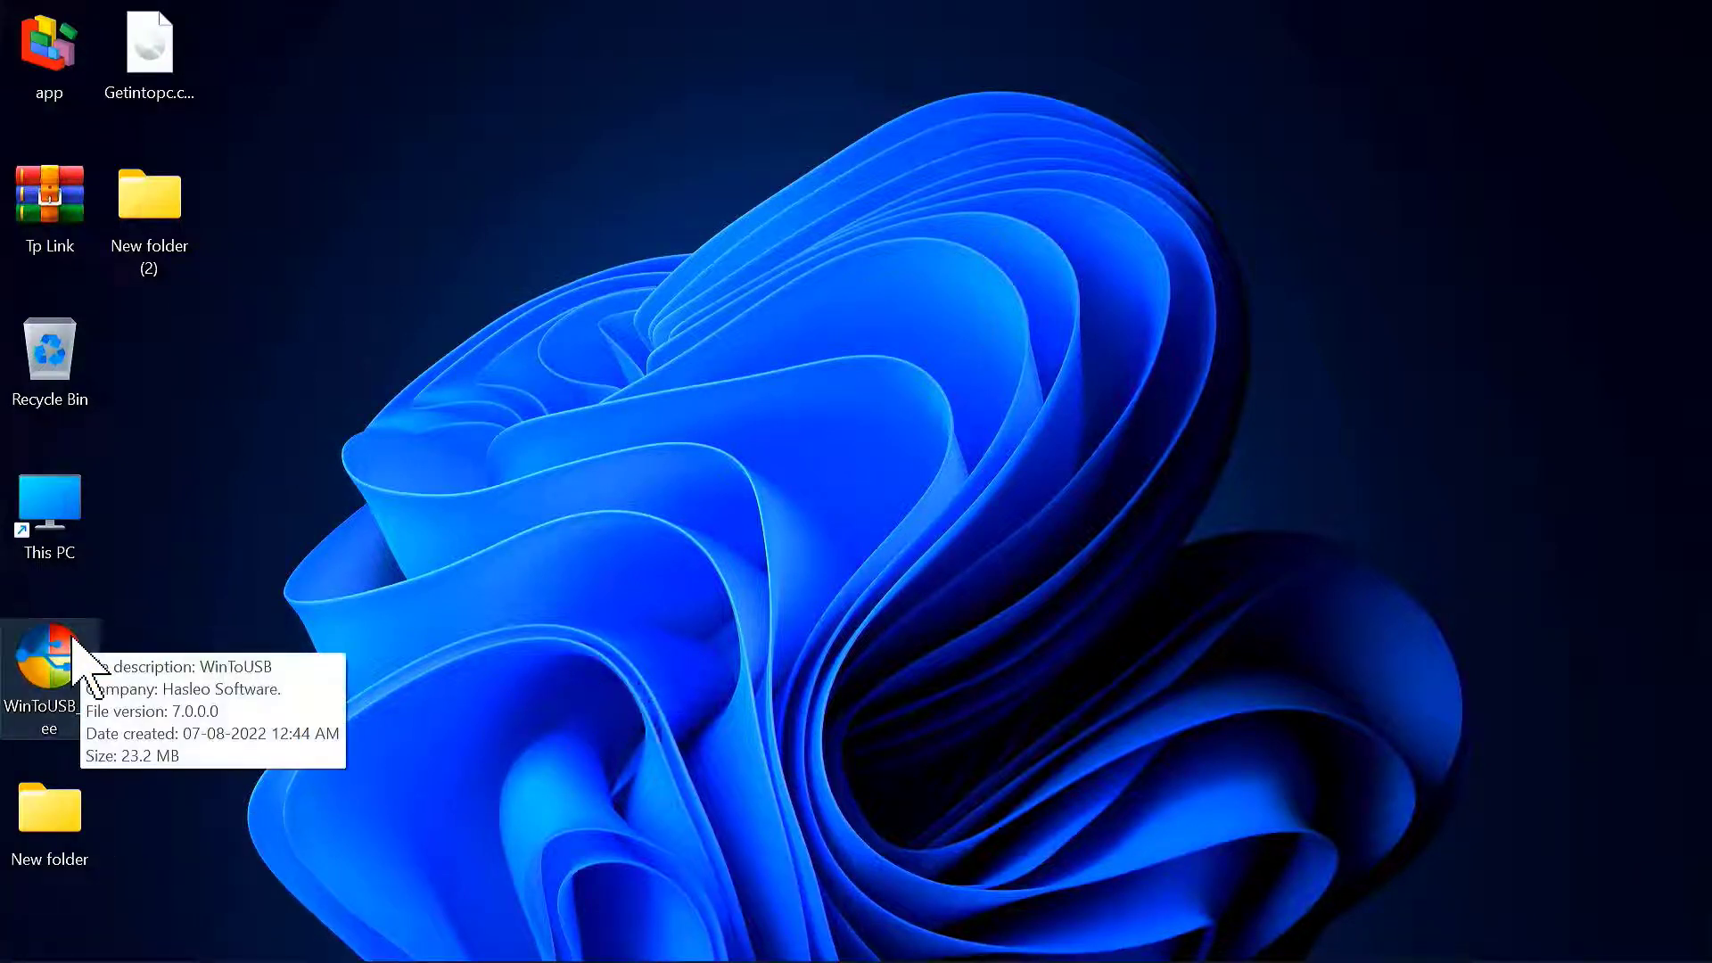
{"action": "double_click", "coordinate": [69, 664]}
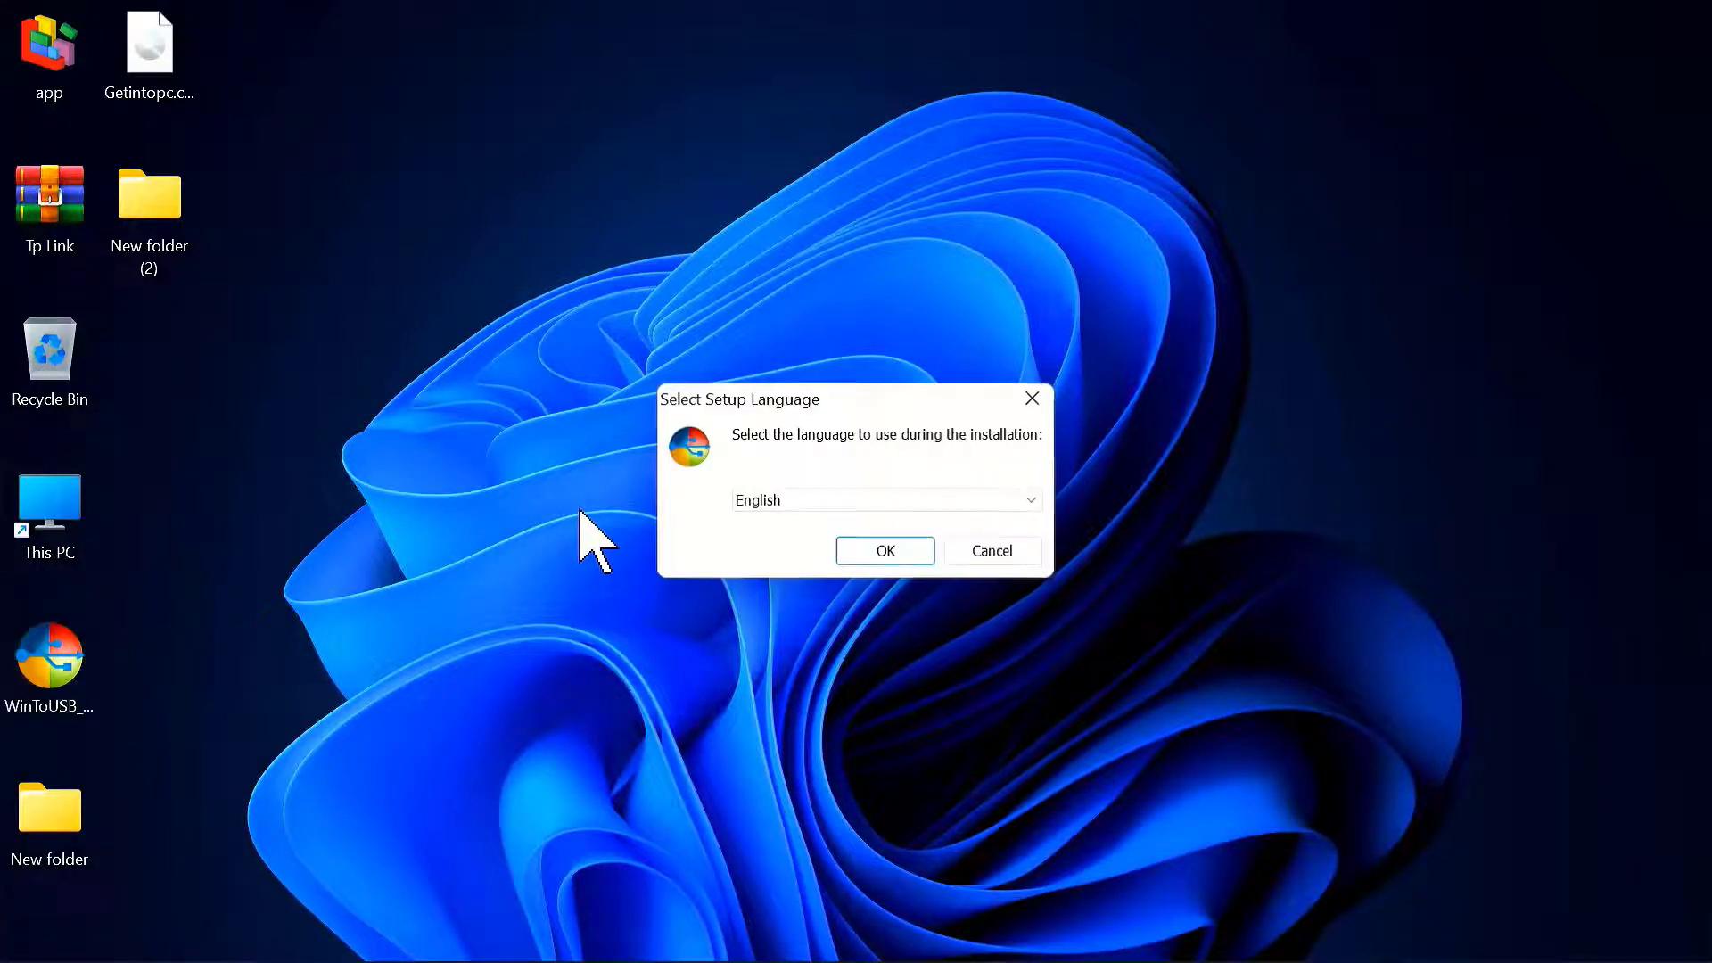
{"action": "left_click", "coordinate": [907, 560]}
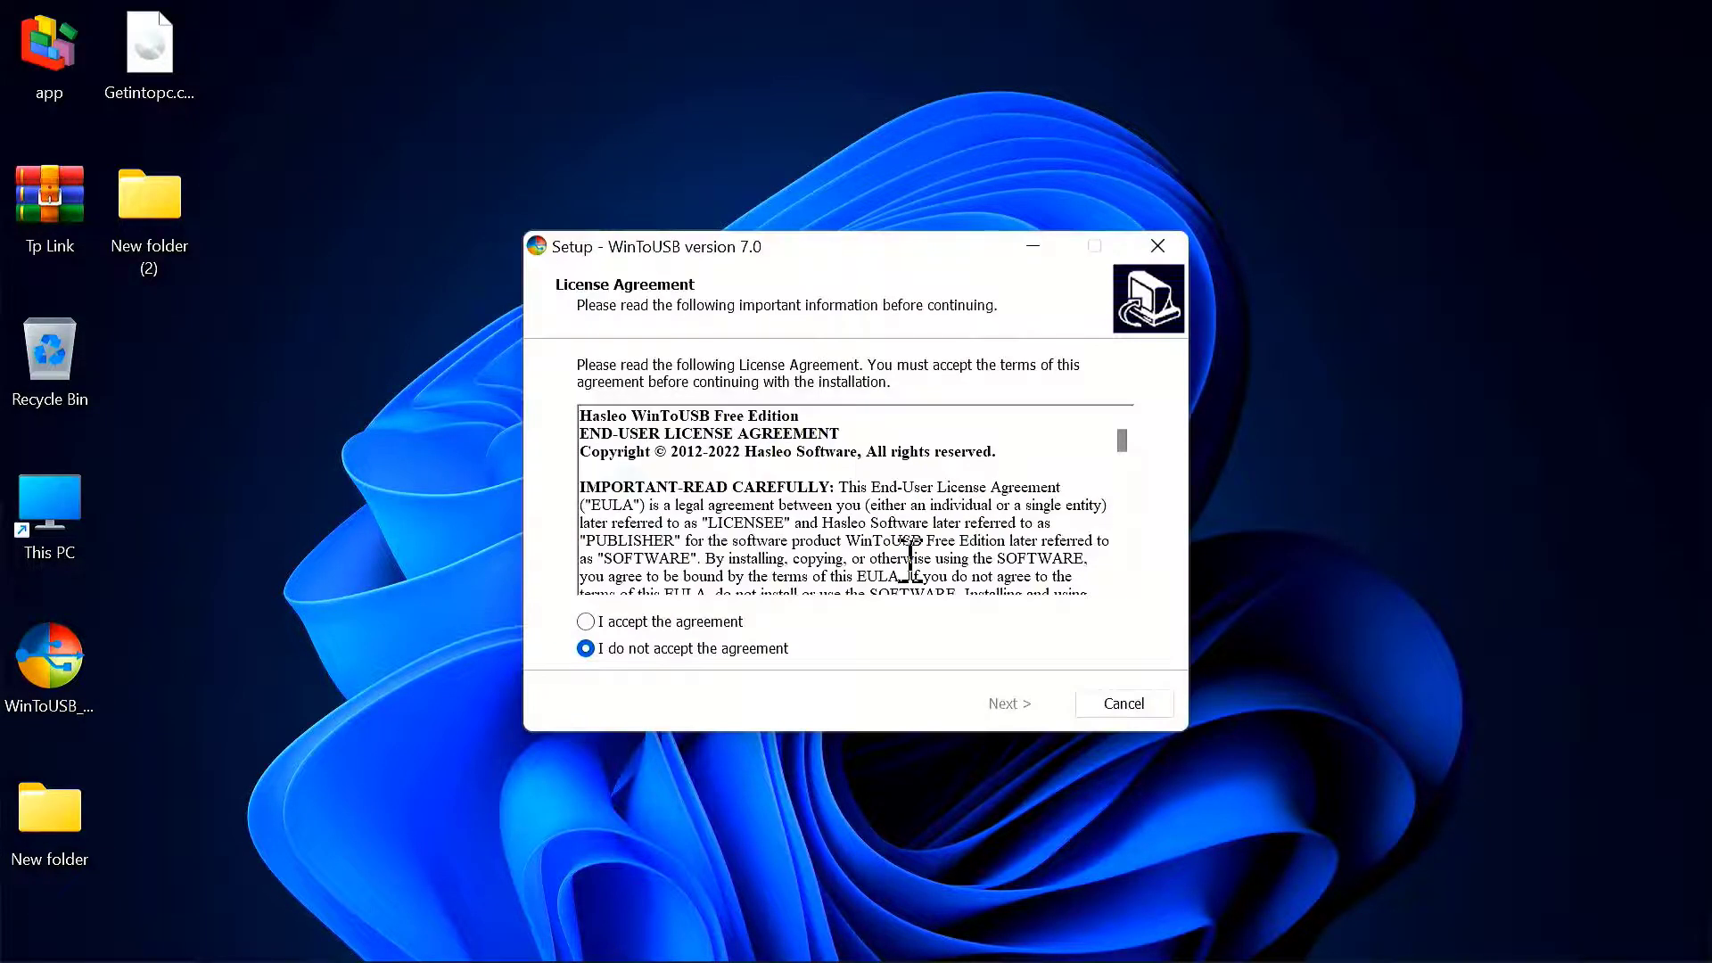
- Accept the license agreement and install into the existing folder C:\Program Files\Hasleo\WinToUSB
{"action": "left_click", "coordinate": [586, 622]}
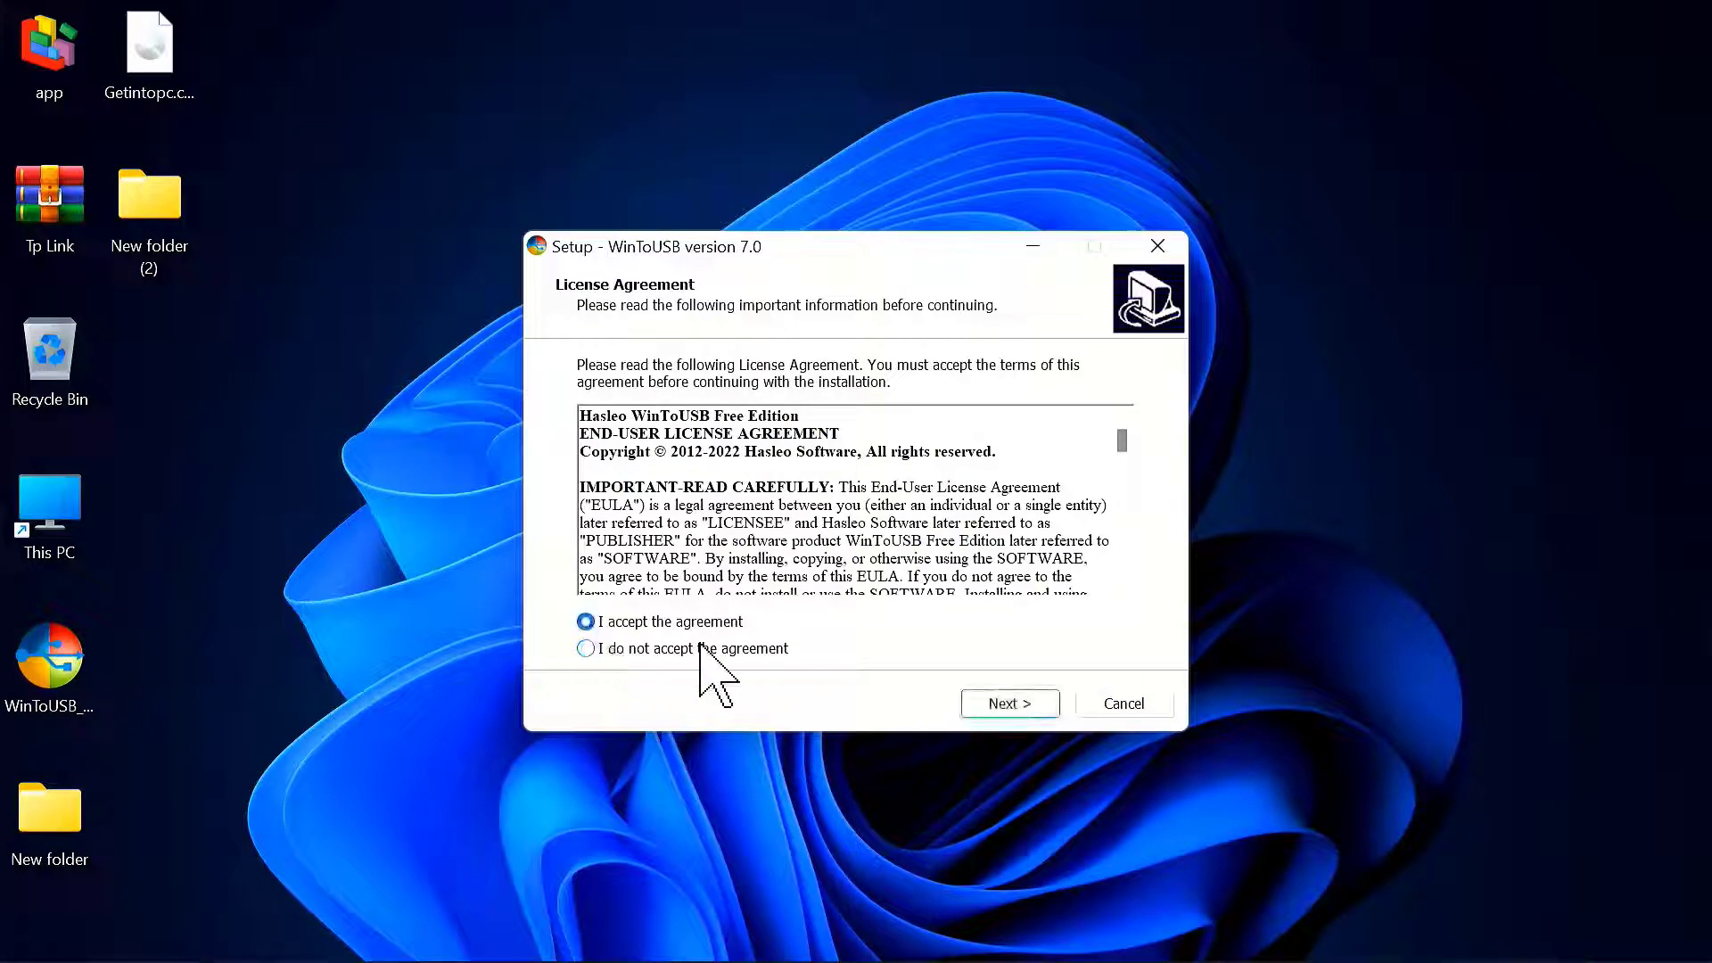
{"action": "left_click", "coordinate": [970, 704]}
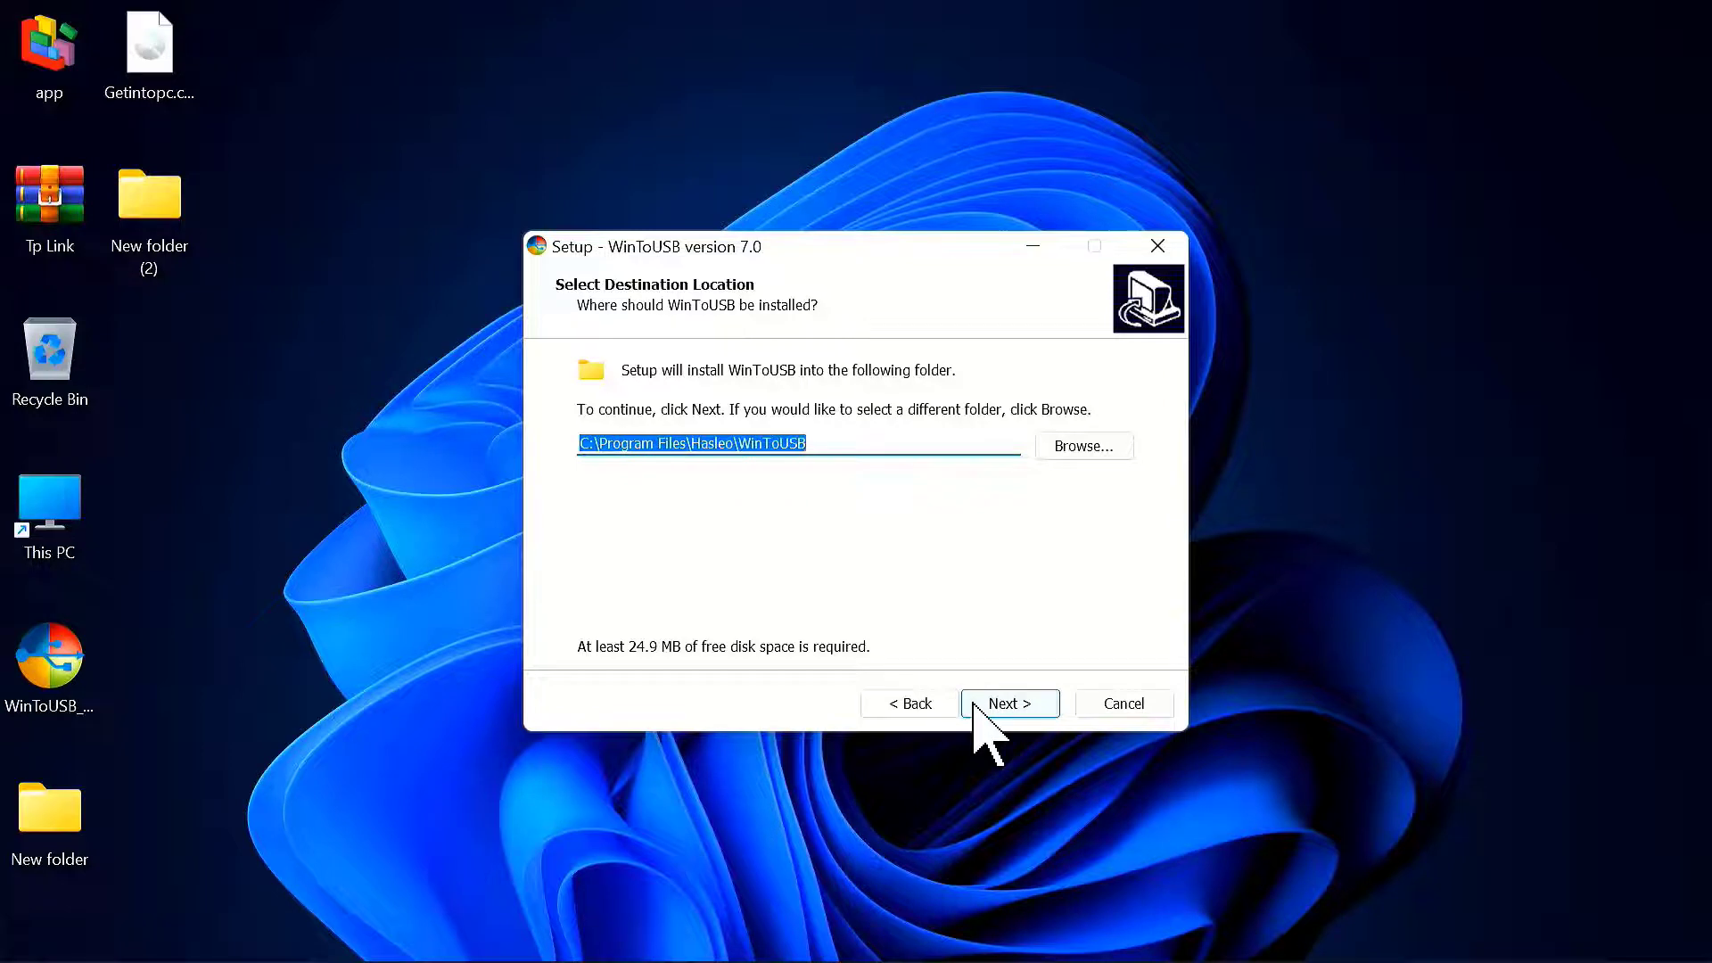
{"action": "left_click", "coordinate": [973, 704]}
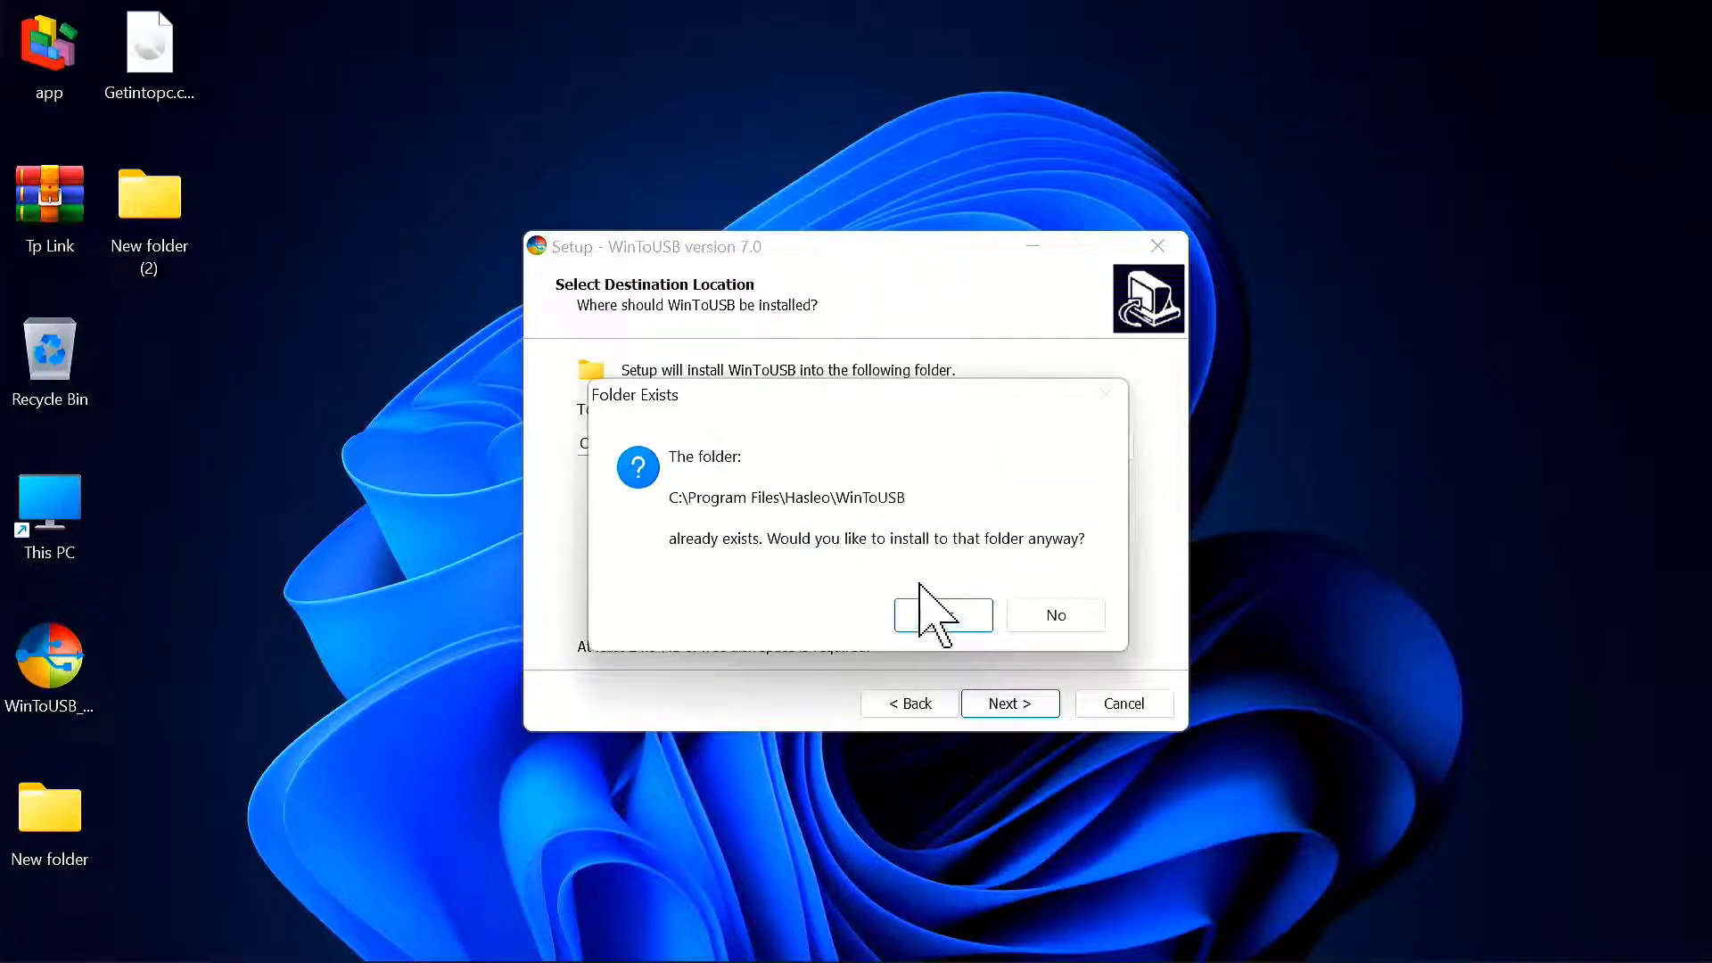
{"action": "left_click", "coordinate": [945, 615]}
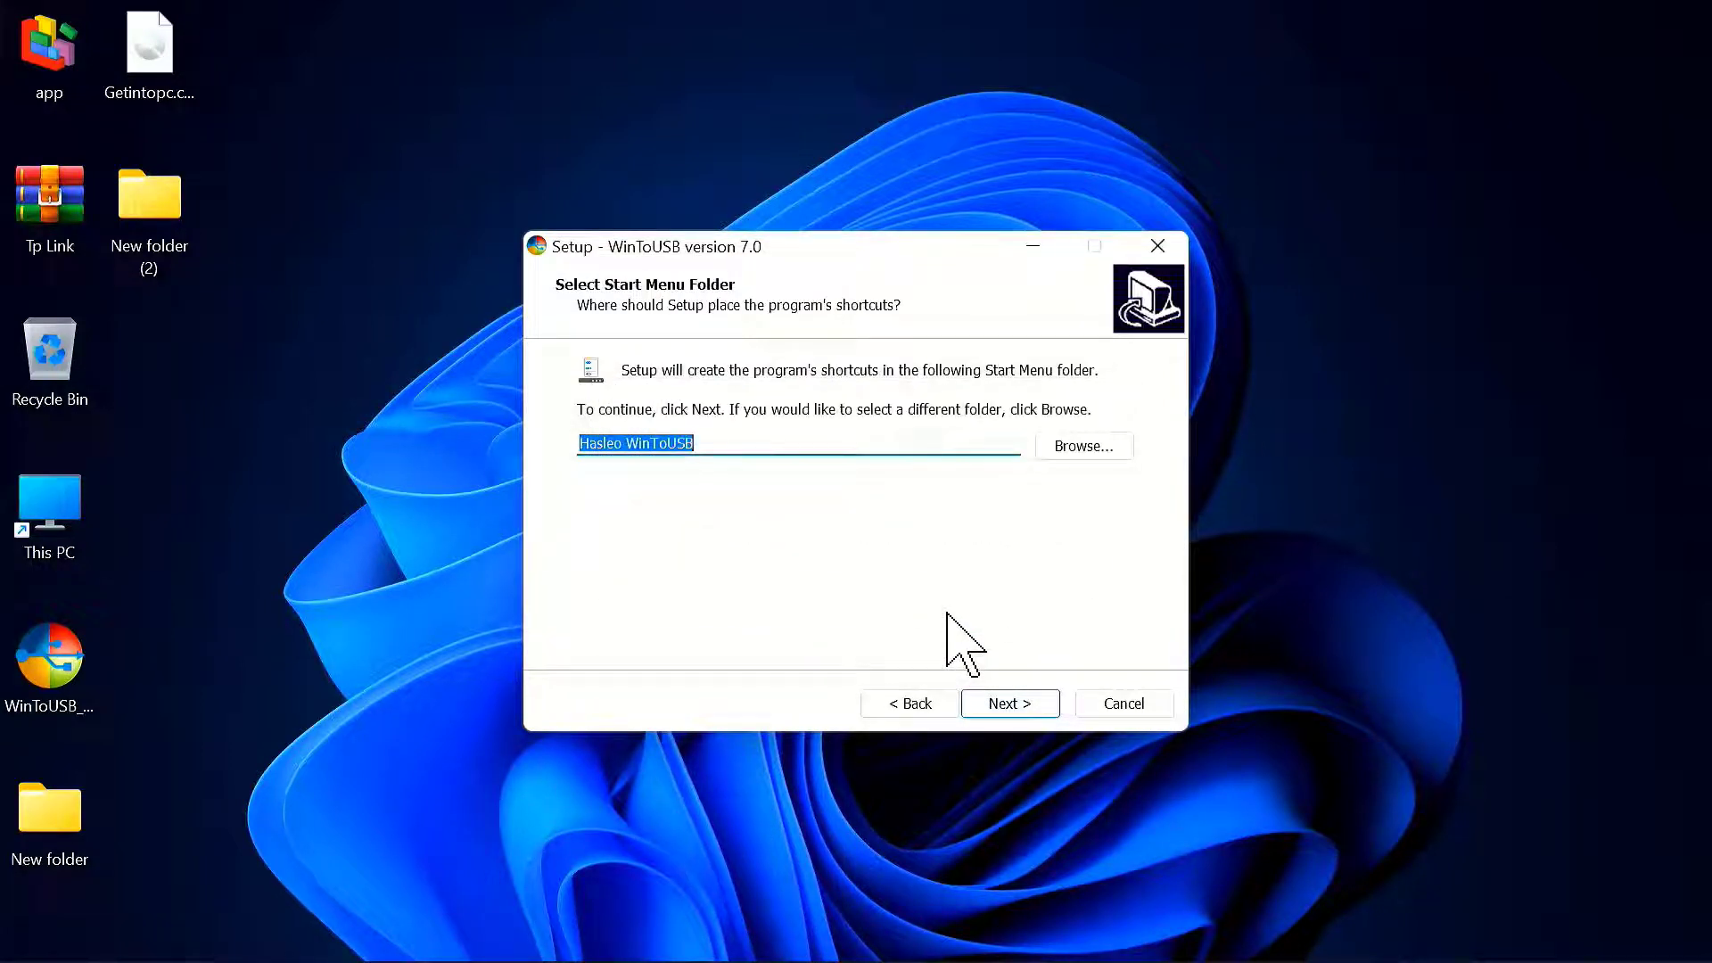
- Keep the Hasleo WinToUSB Start Menu folder and the desktop shortcut option, run the installation and finish the setup wizard
{"action": "left_click", "coordinate": [1026, 704]}
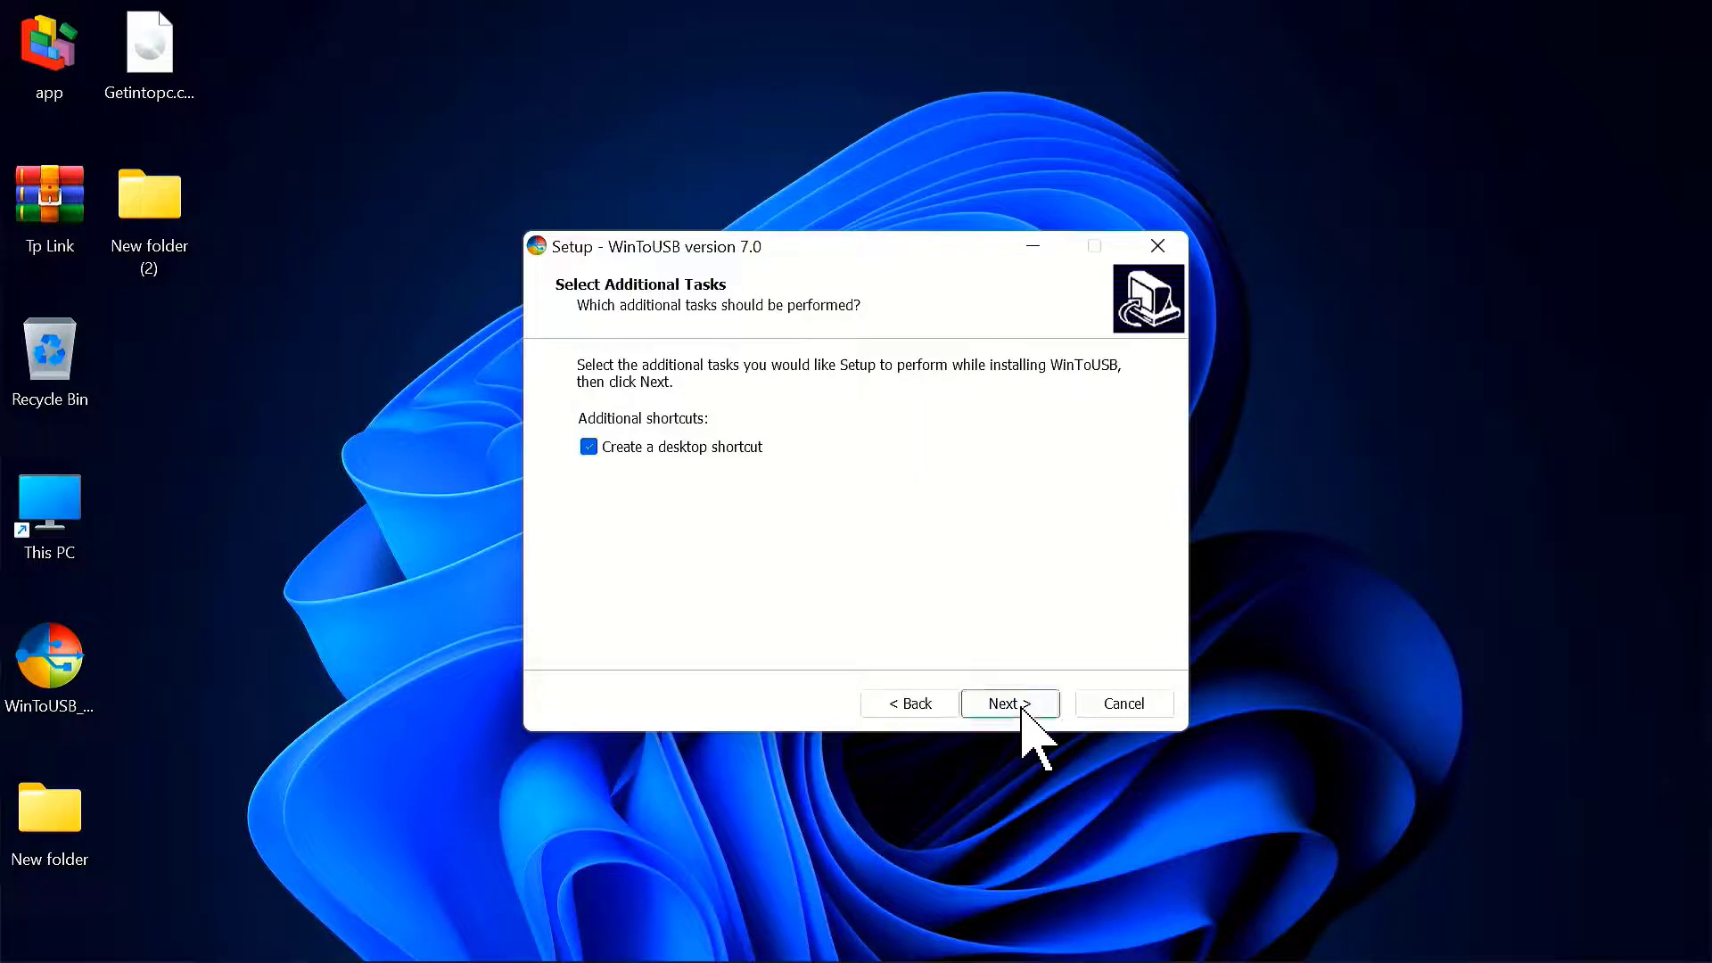
{"action": "left_click", "coordinate": [1008, 703]}
{"action": "left_click", "coordinate": [1011, 704]}
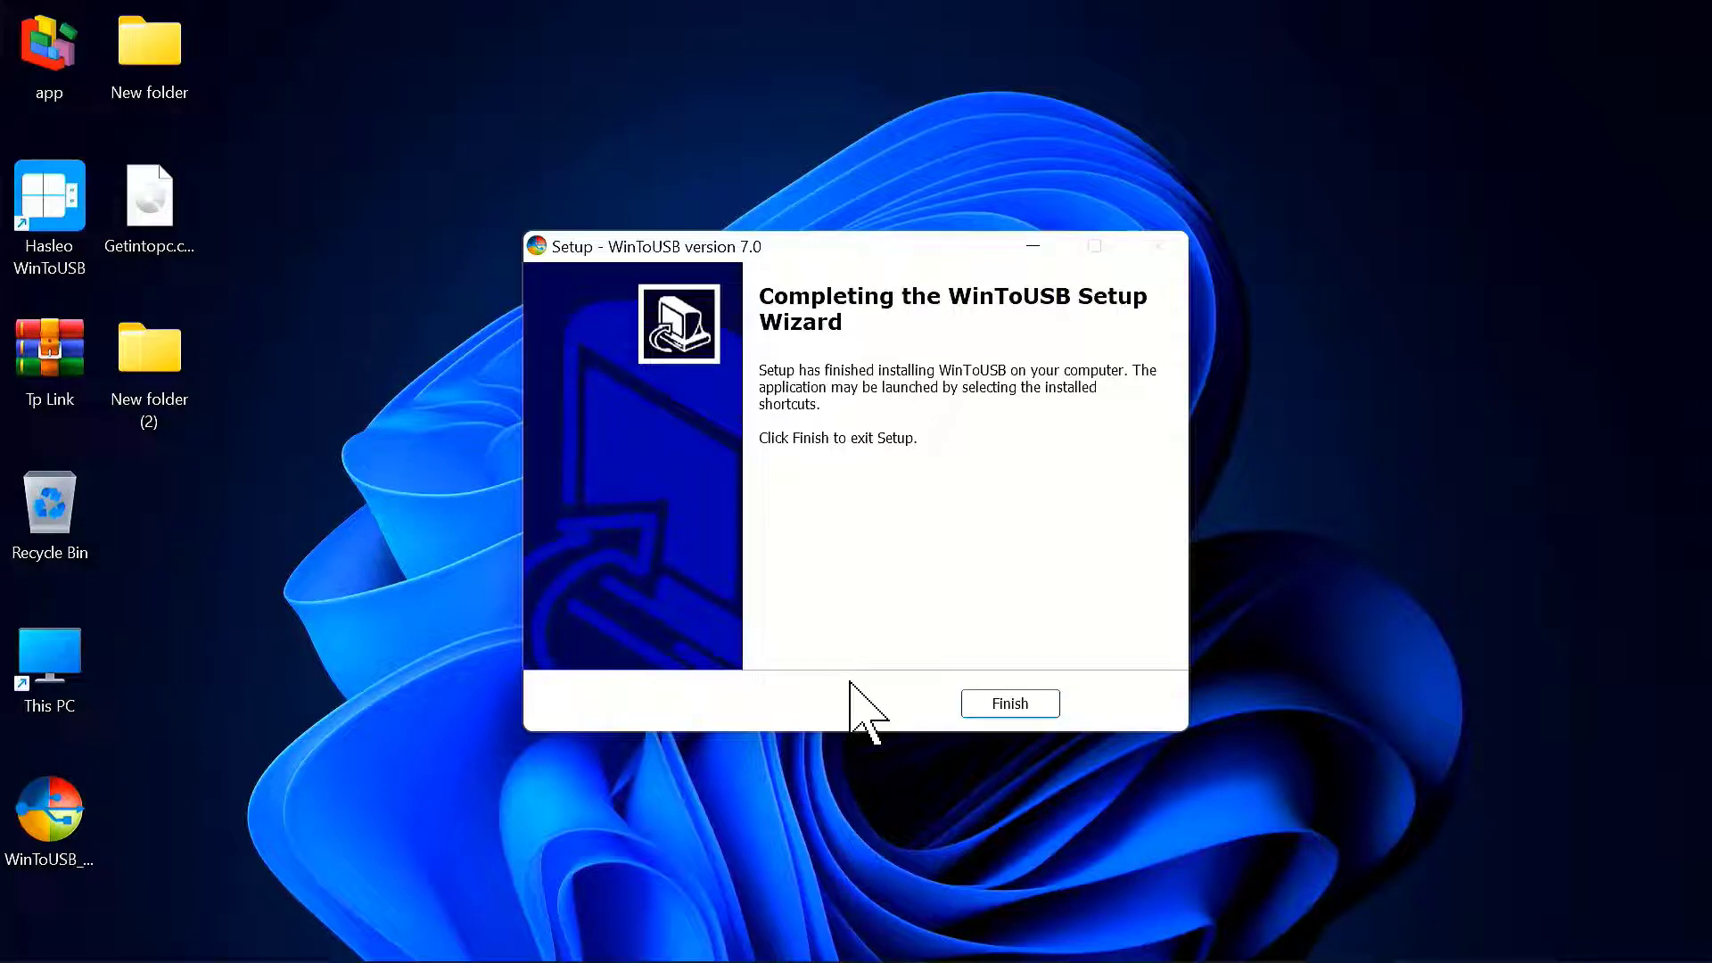
{"action": "left_click", "coordinate": [988, 703]}
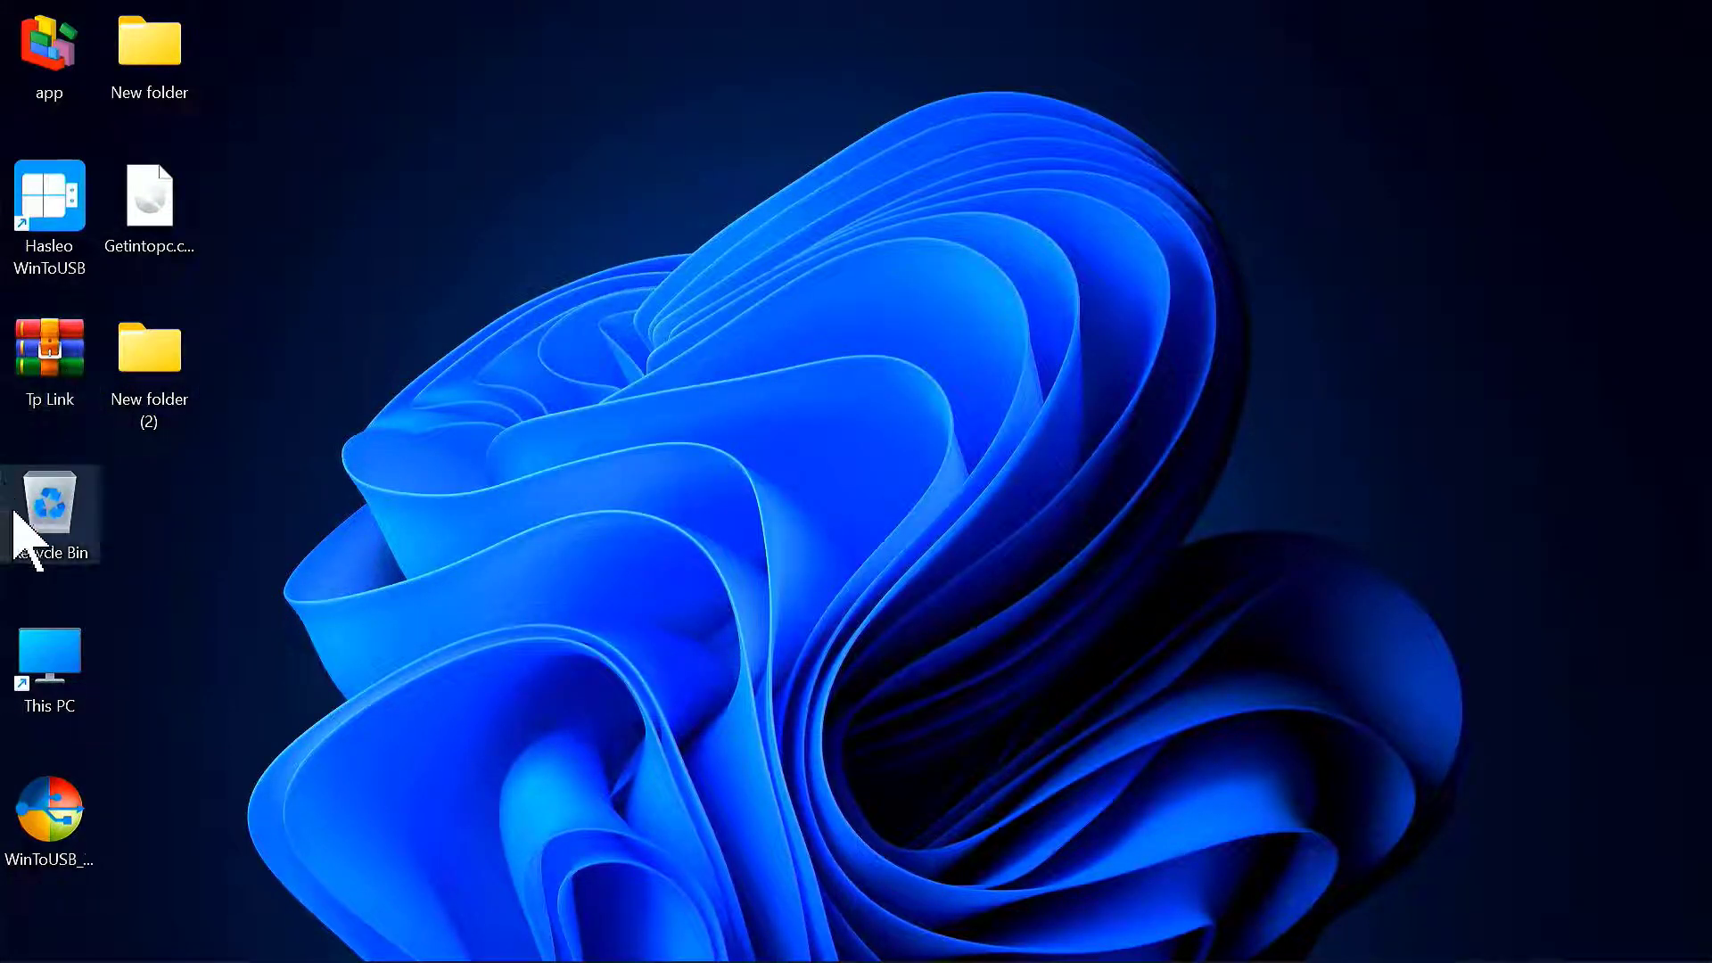
- Open File Explorer maximized via the Recycle Bin, go to This PC and check that the USB drive is connected
{"action": "double_click", "coordinate": [75, 511]}
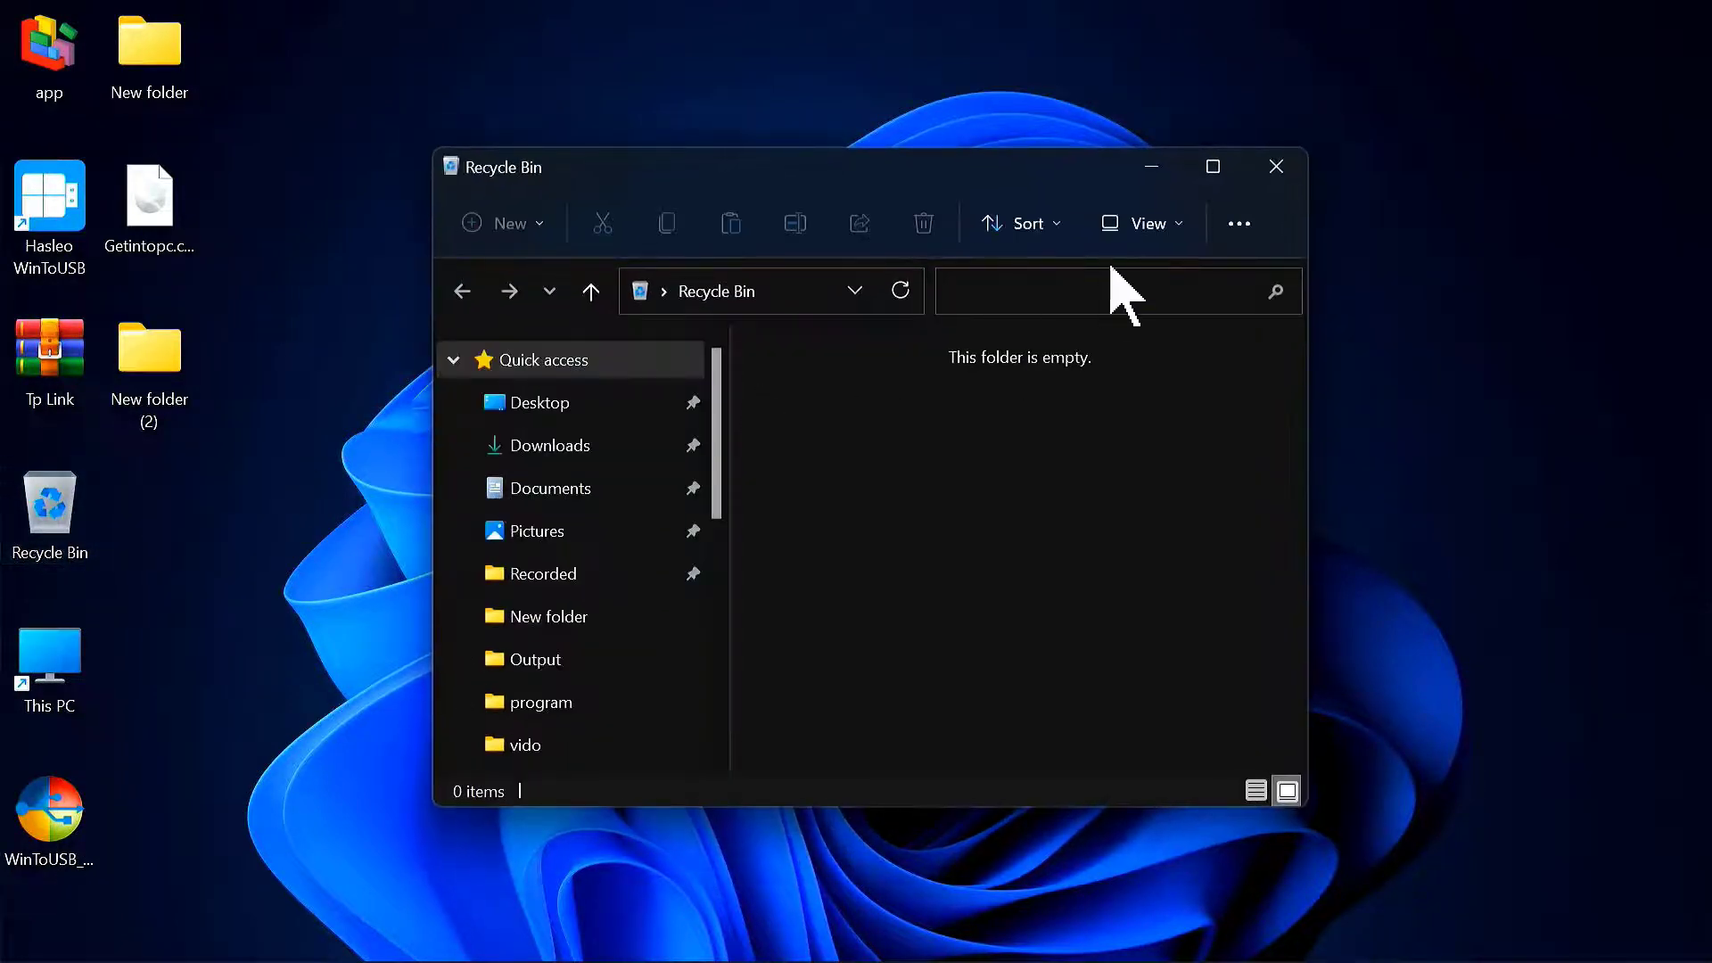
{"action": "left_click", "coordinate": [1213, 168]}
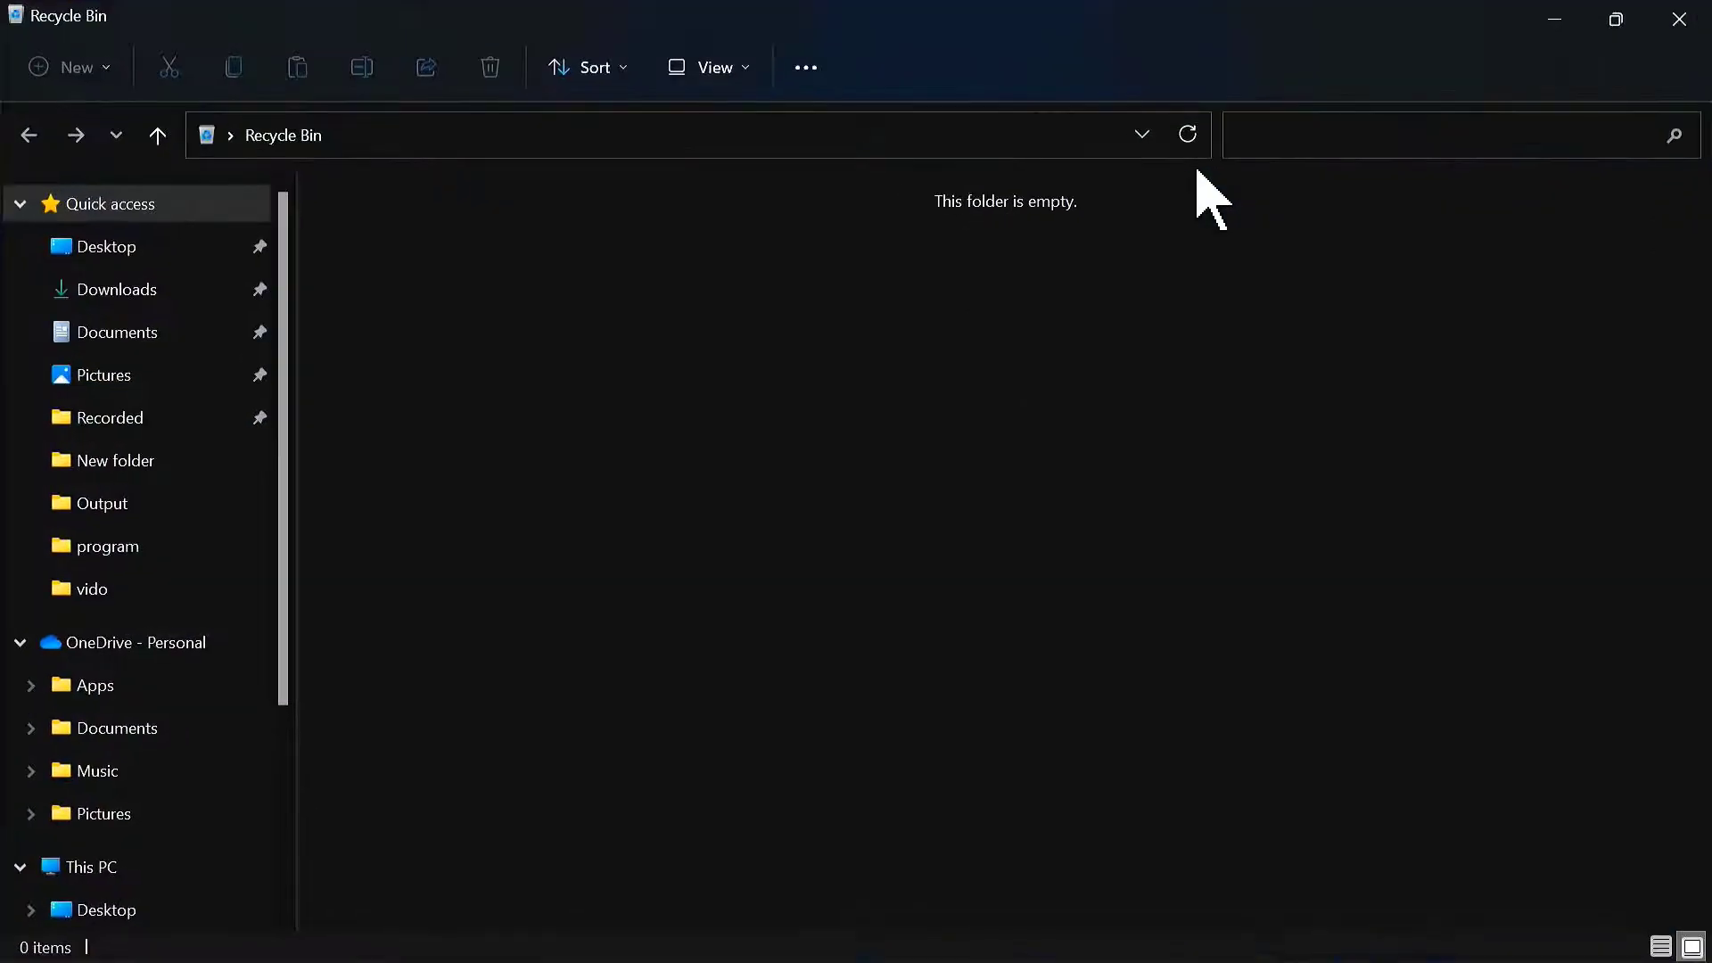
{"action": "scroll", "coordinate": [6, 601], "scroll_direction": "down", "scroll_amount": 1}
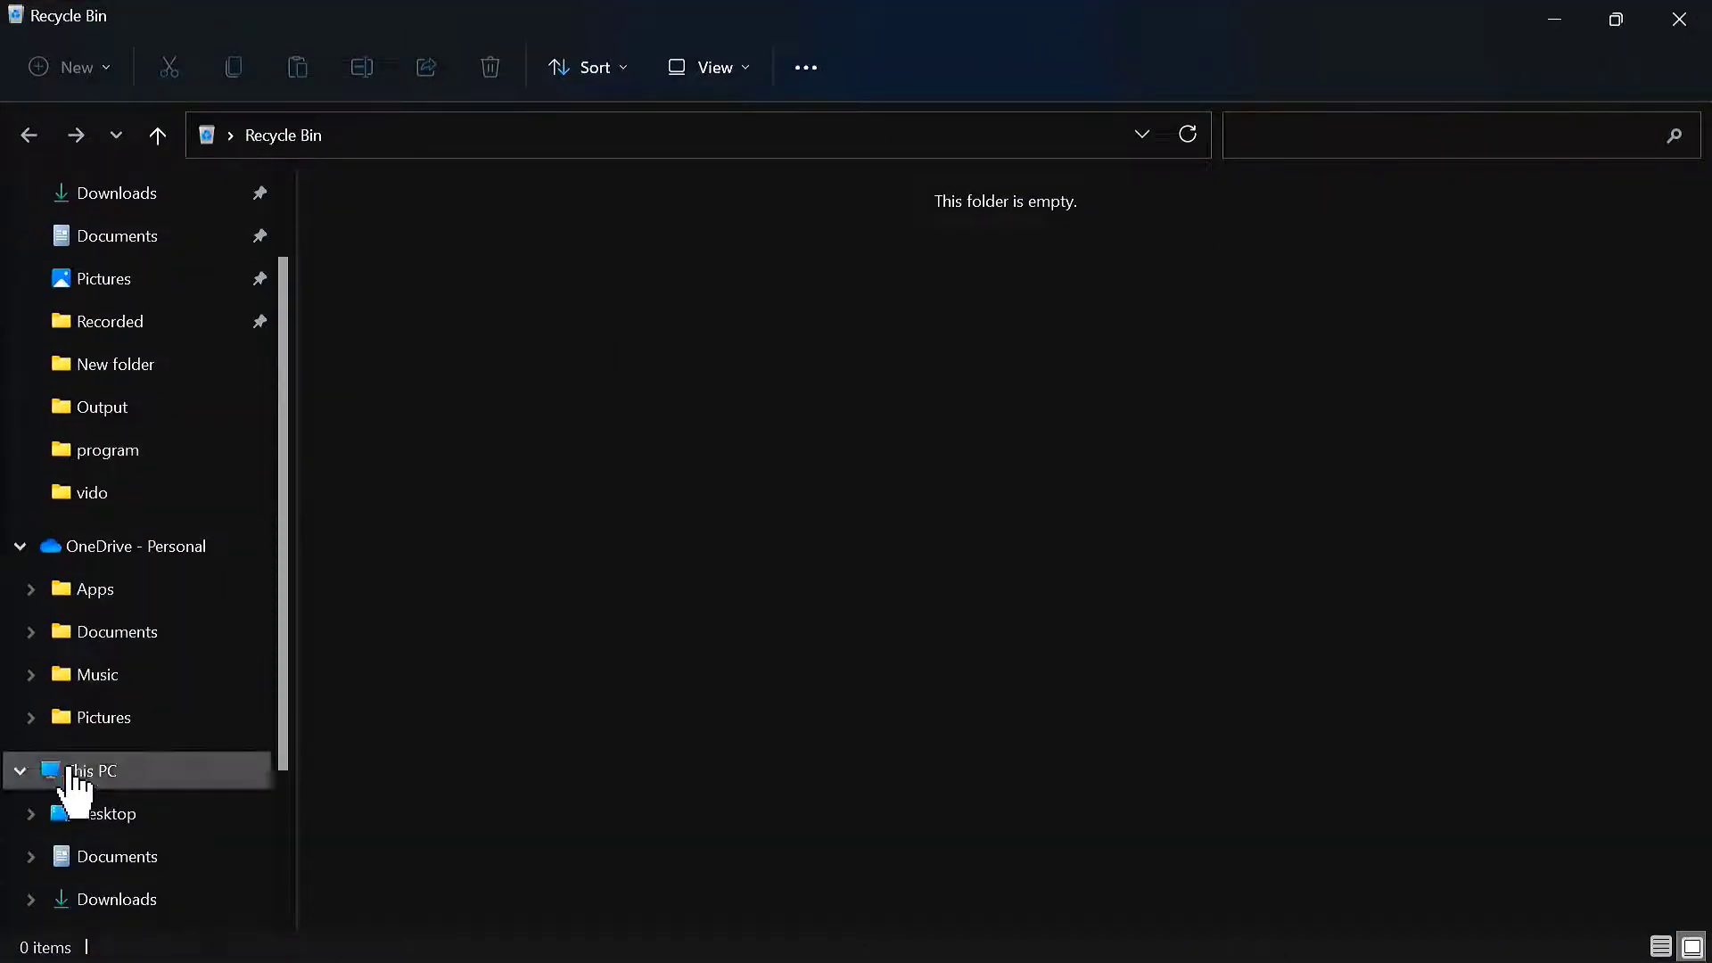
{"action": "left_click", "coordinate": [105, 784]}
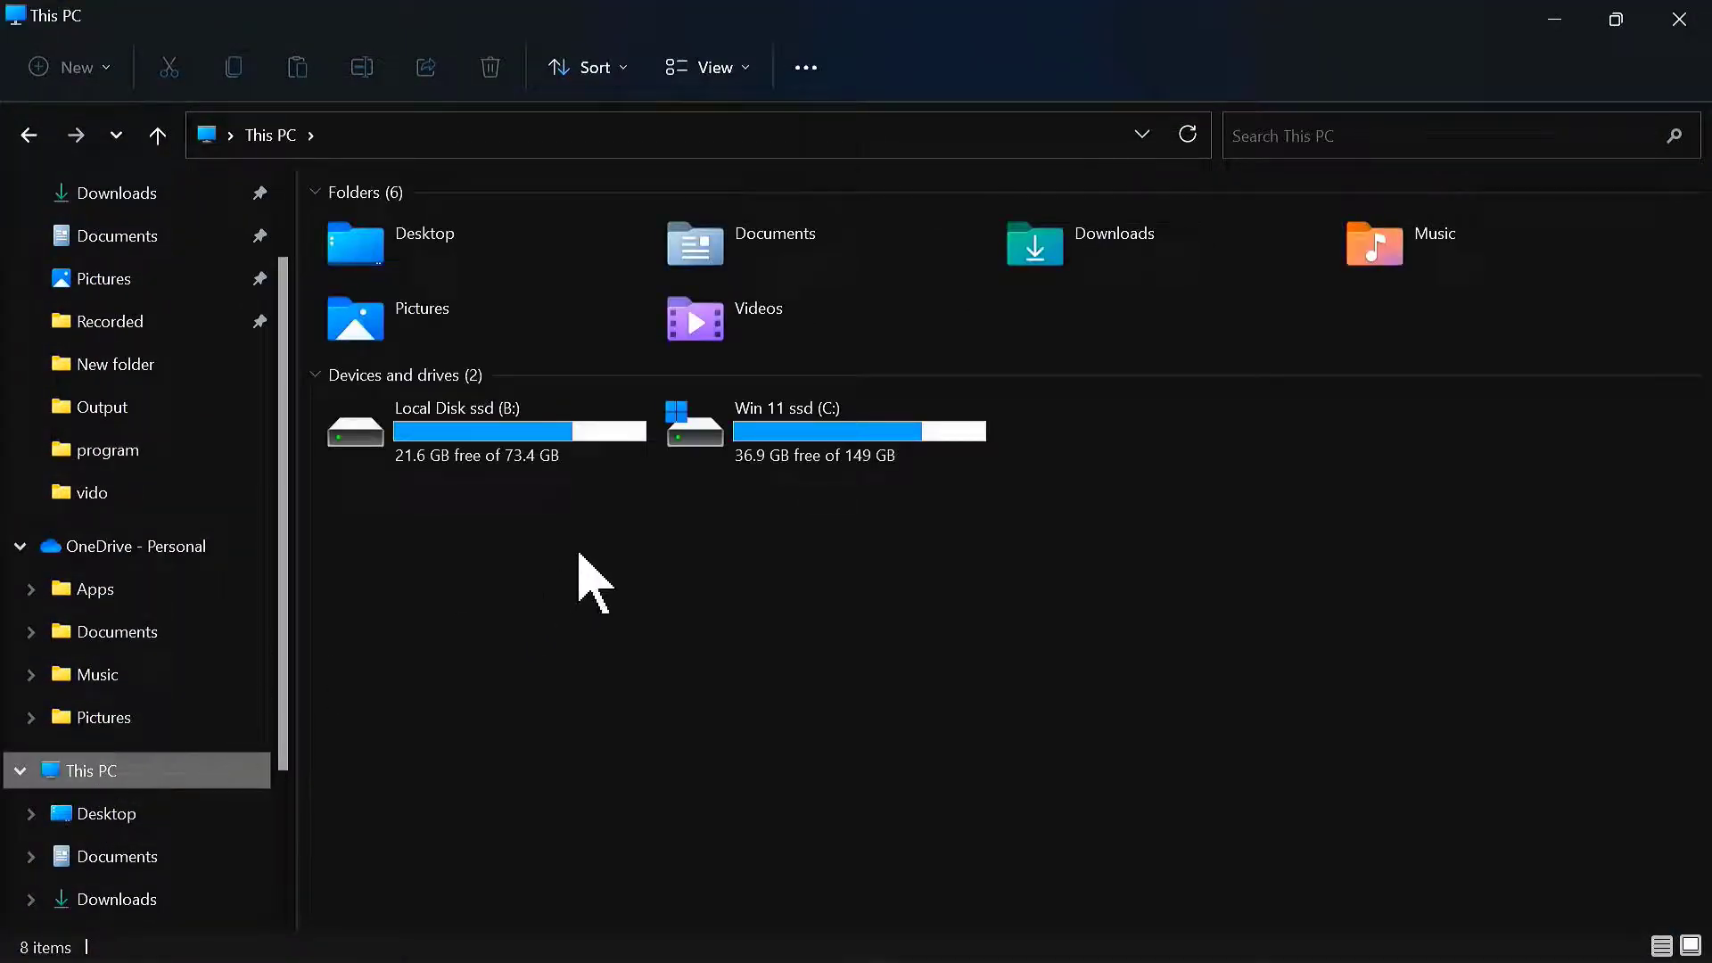
{"action": "left_click_drag", "start_coordinate": [876, 526], "coordinate": [1035, 419]}
{"action": "left_click", "coordinate": [1141, 505]}
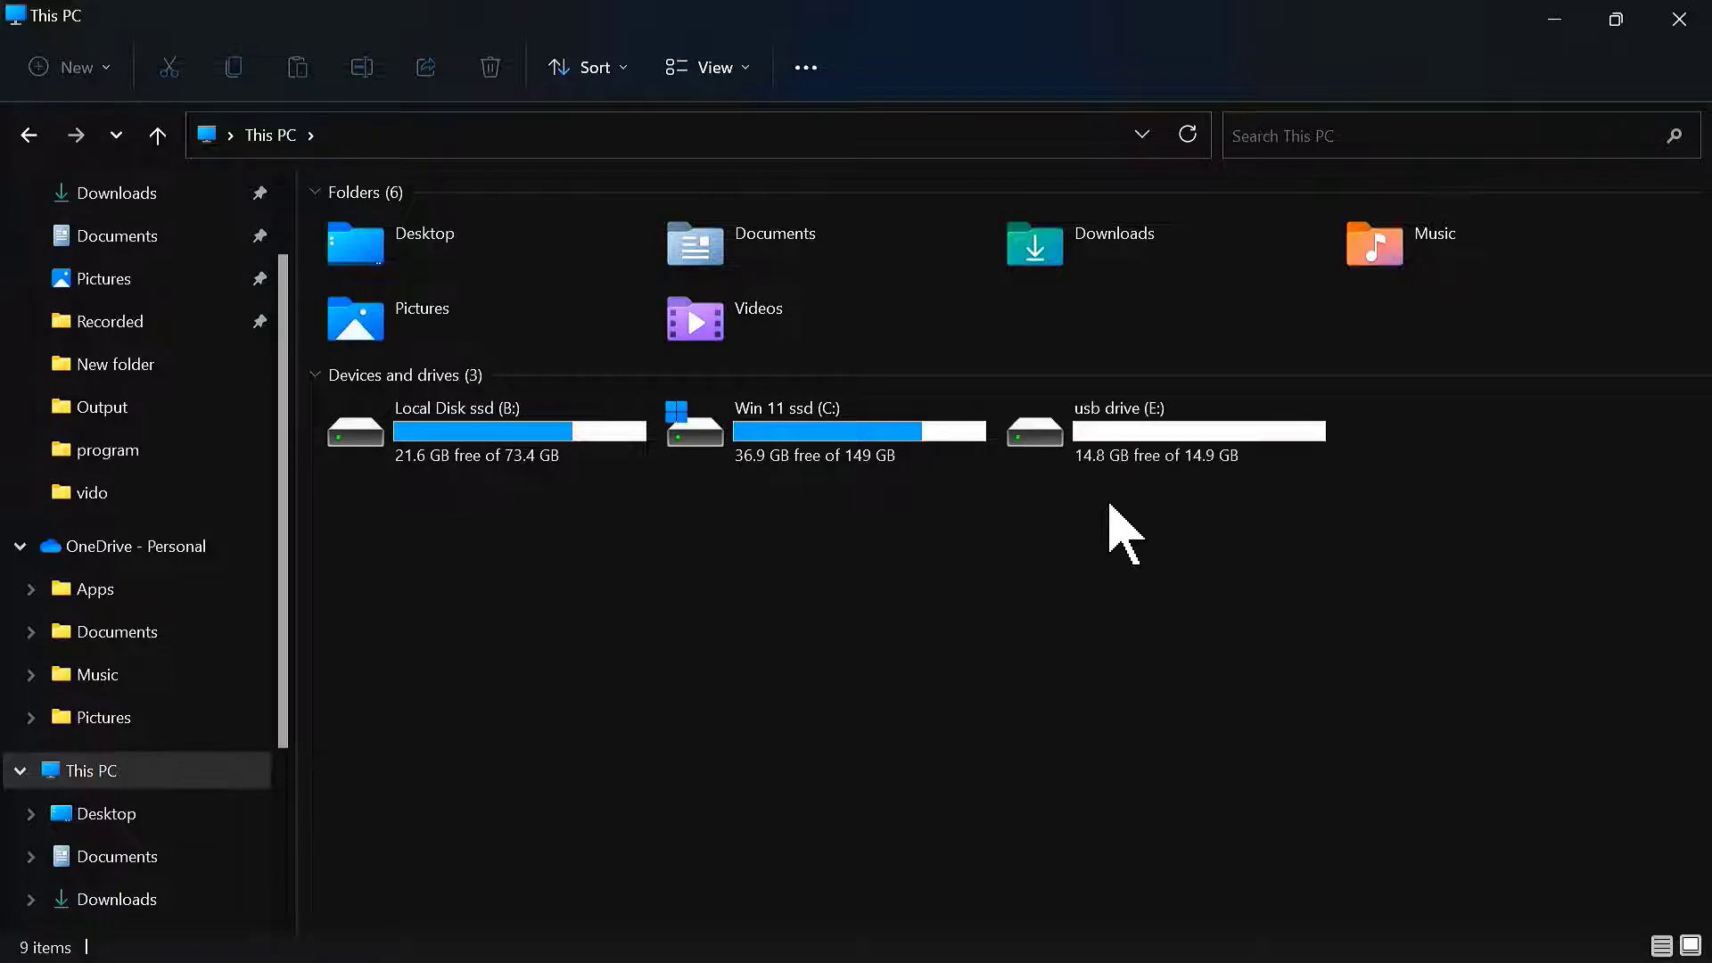
- Examine the capacity and file system of usb drive (E:) in its properties, and close File Explorer
{"action": "left_click", "coordinate": [1123, 442]}
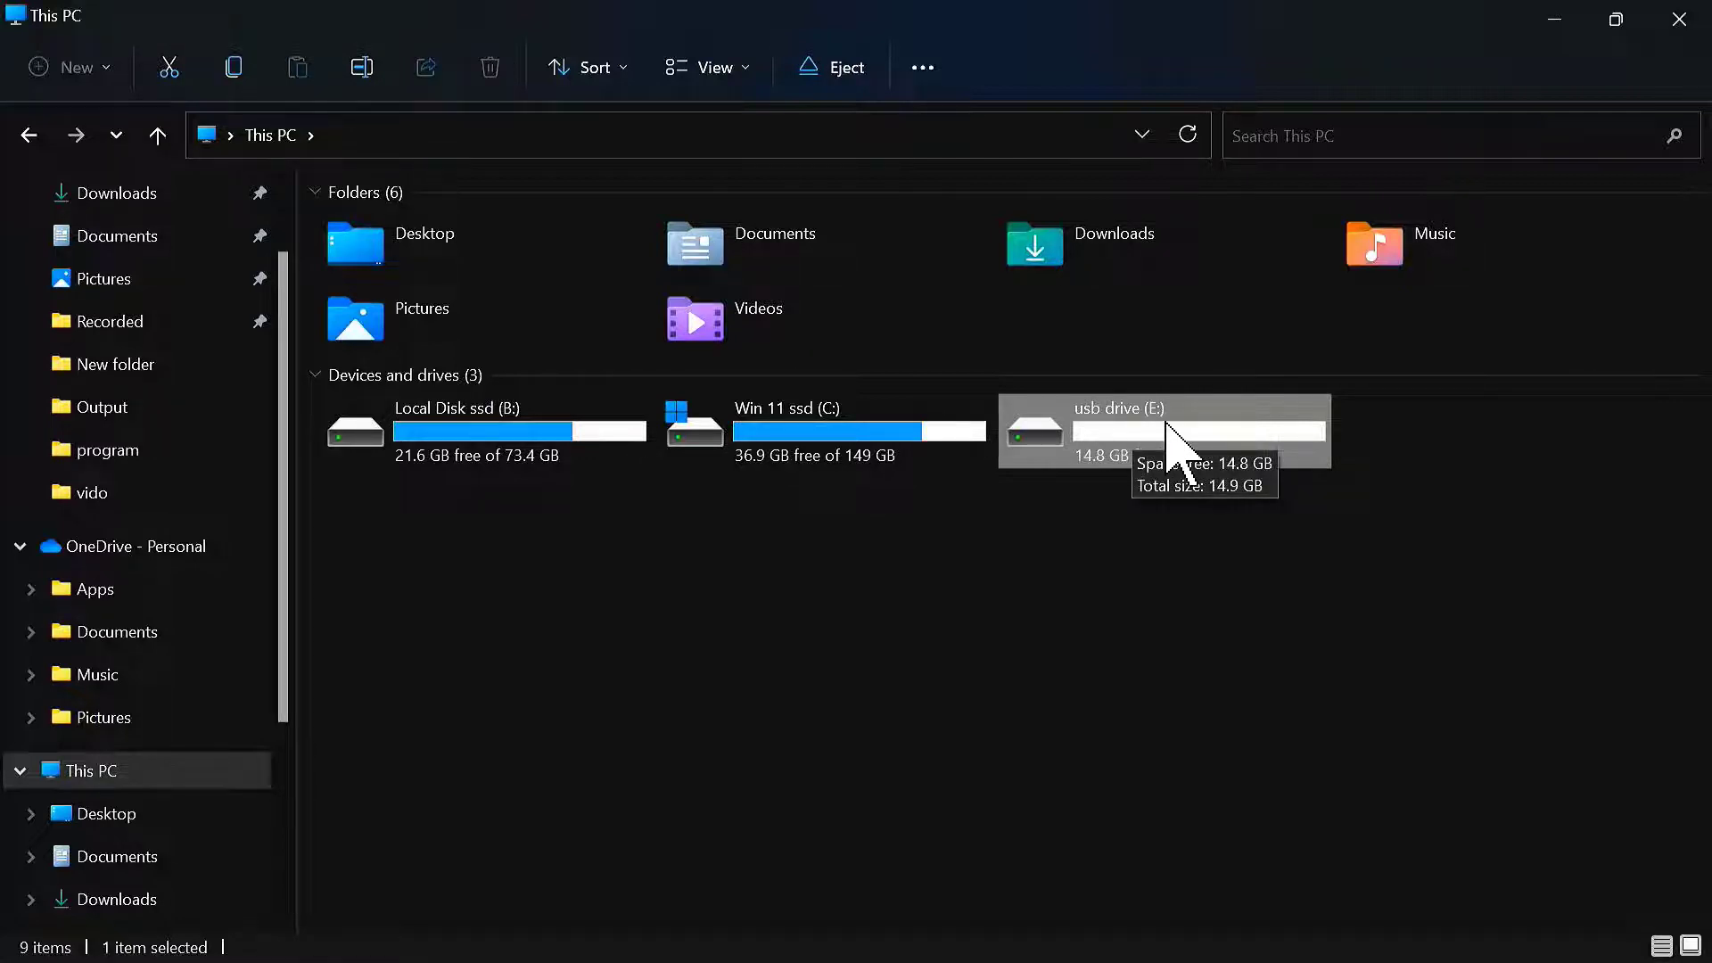
{"action": "left_click", "coordinate": [1327, 627]}
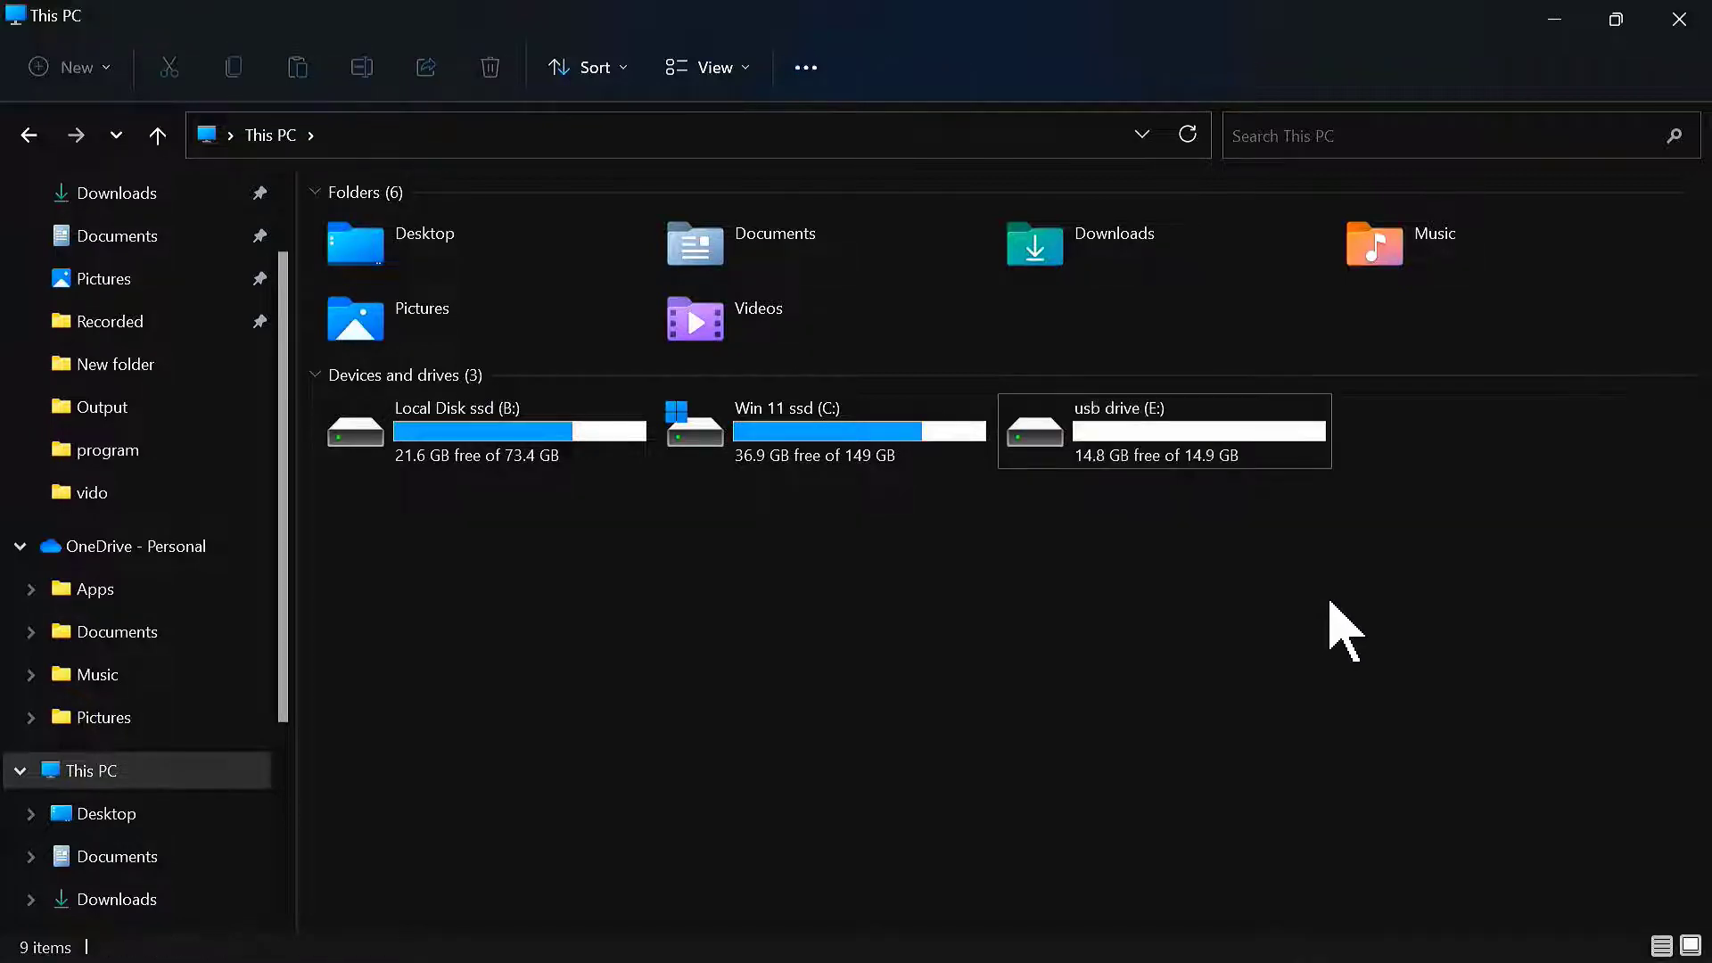
{"action": "left_click", "coordinate": [1204, 431]}
{"action": "right_click", "coordinate": [1246, 450]}
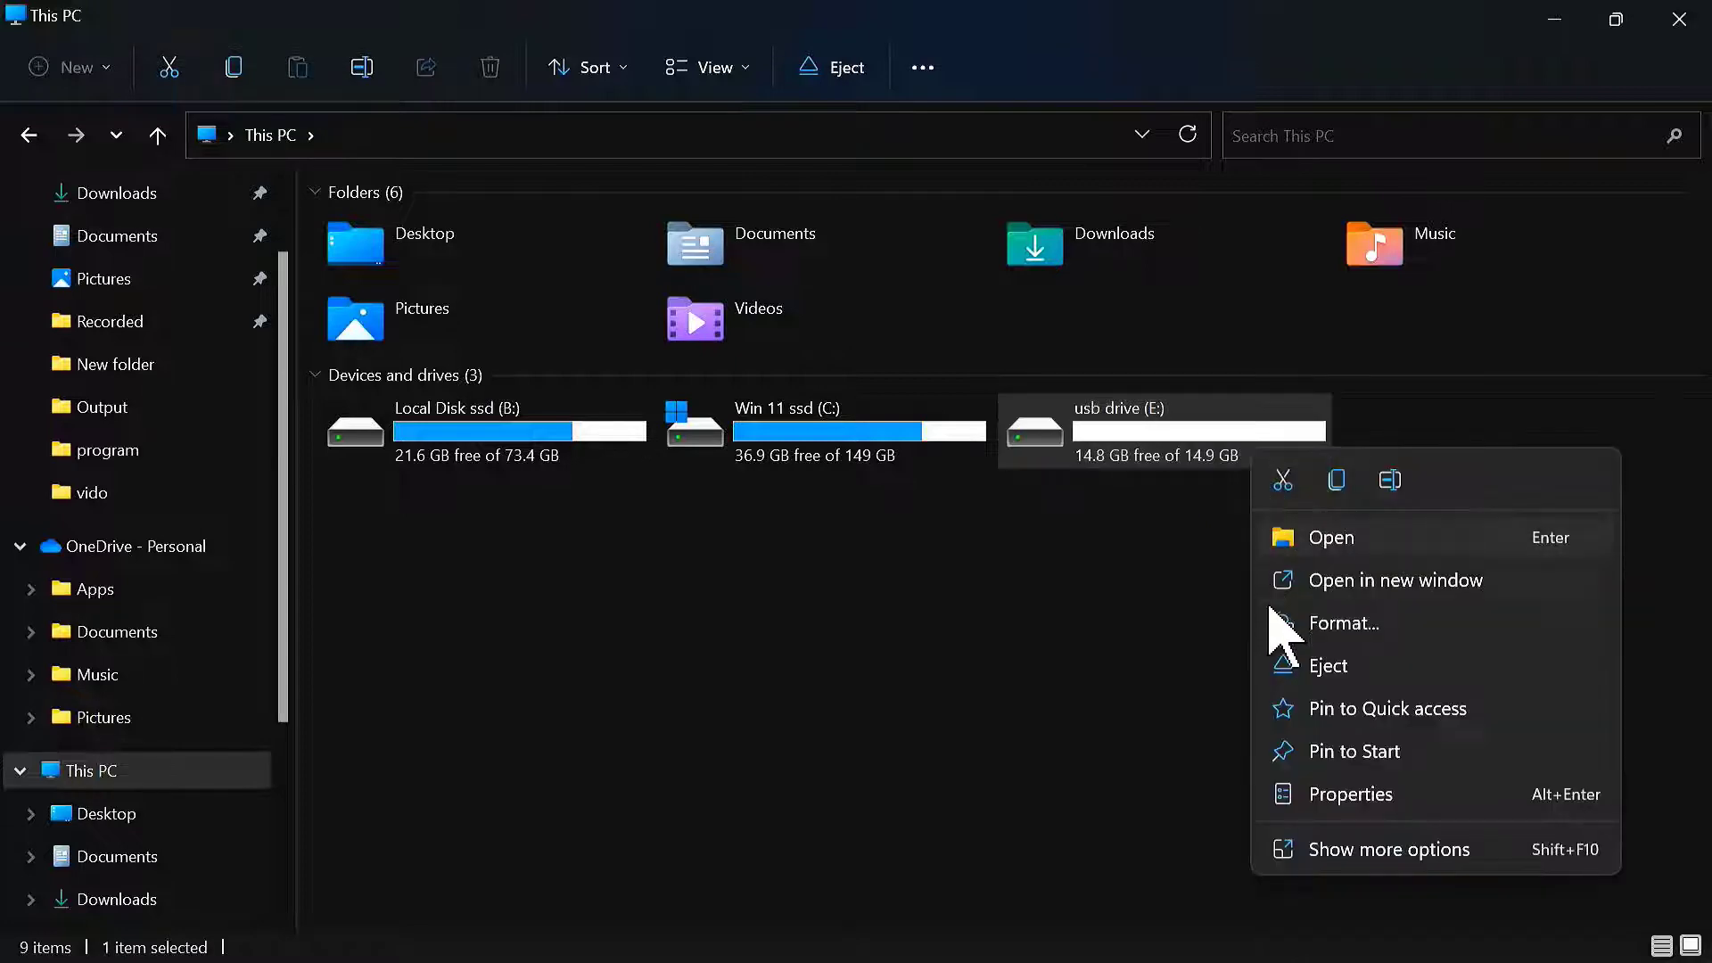
{"action": "left_click", "coordinate": [1330, 793]}
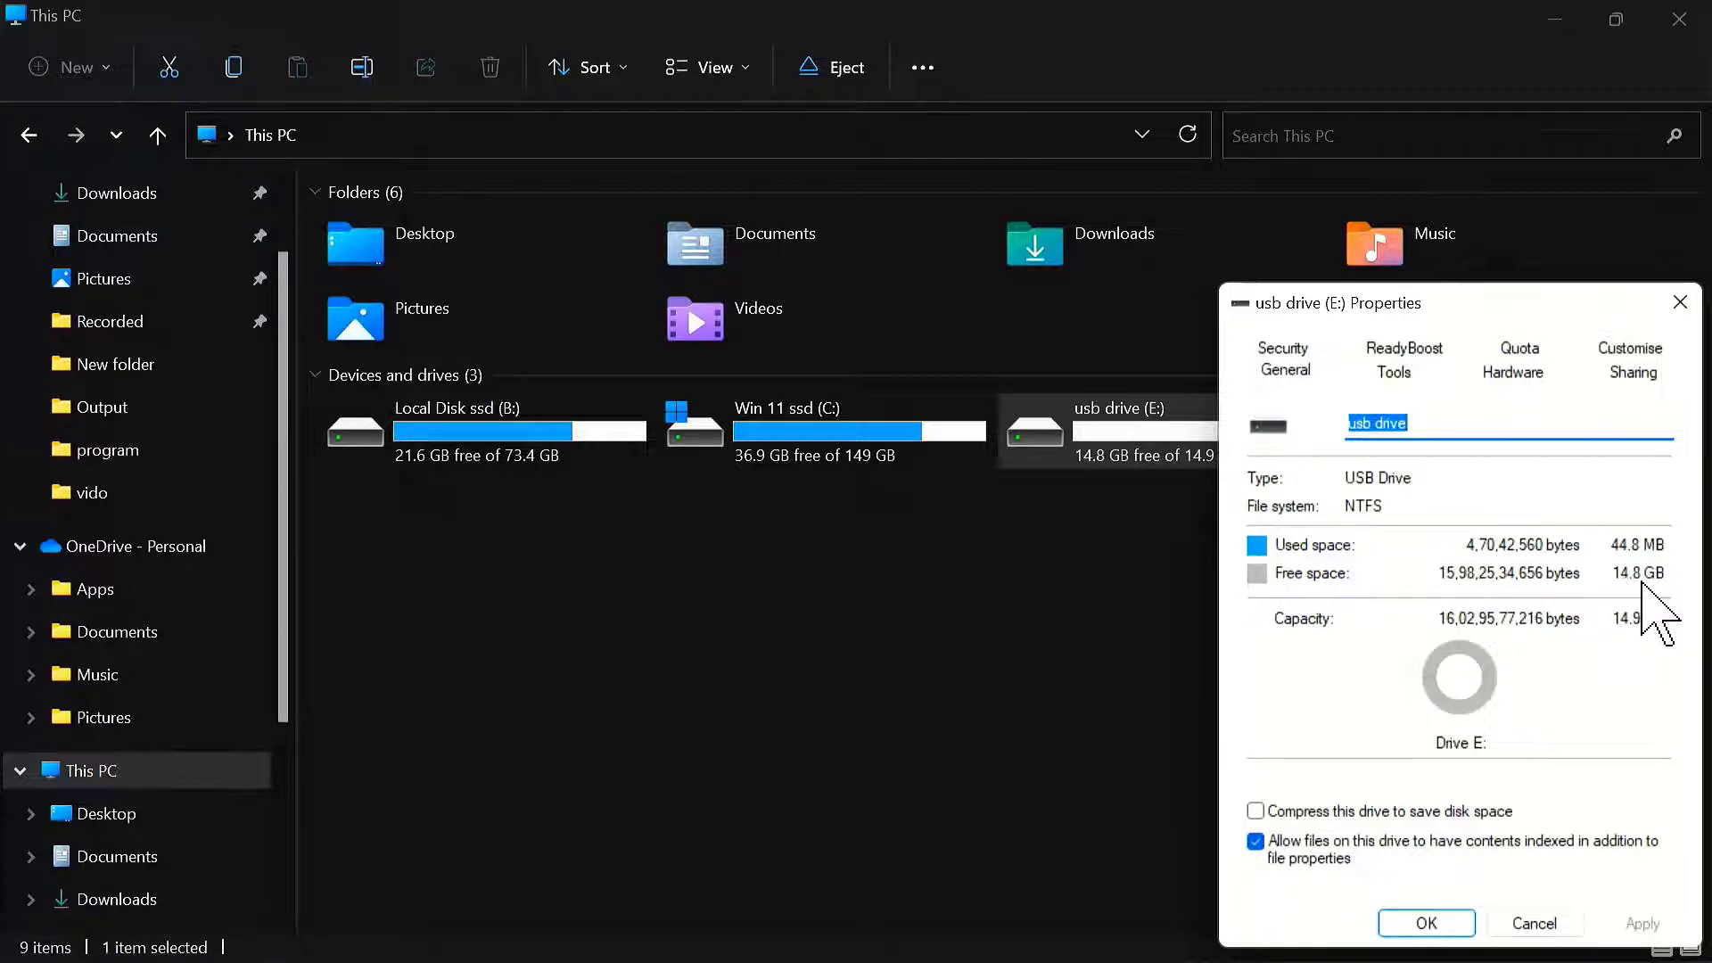
{"action": "left_click", "coordinate": [1680, 302]}
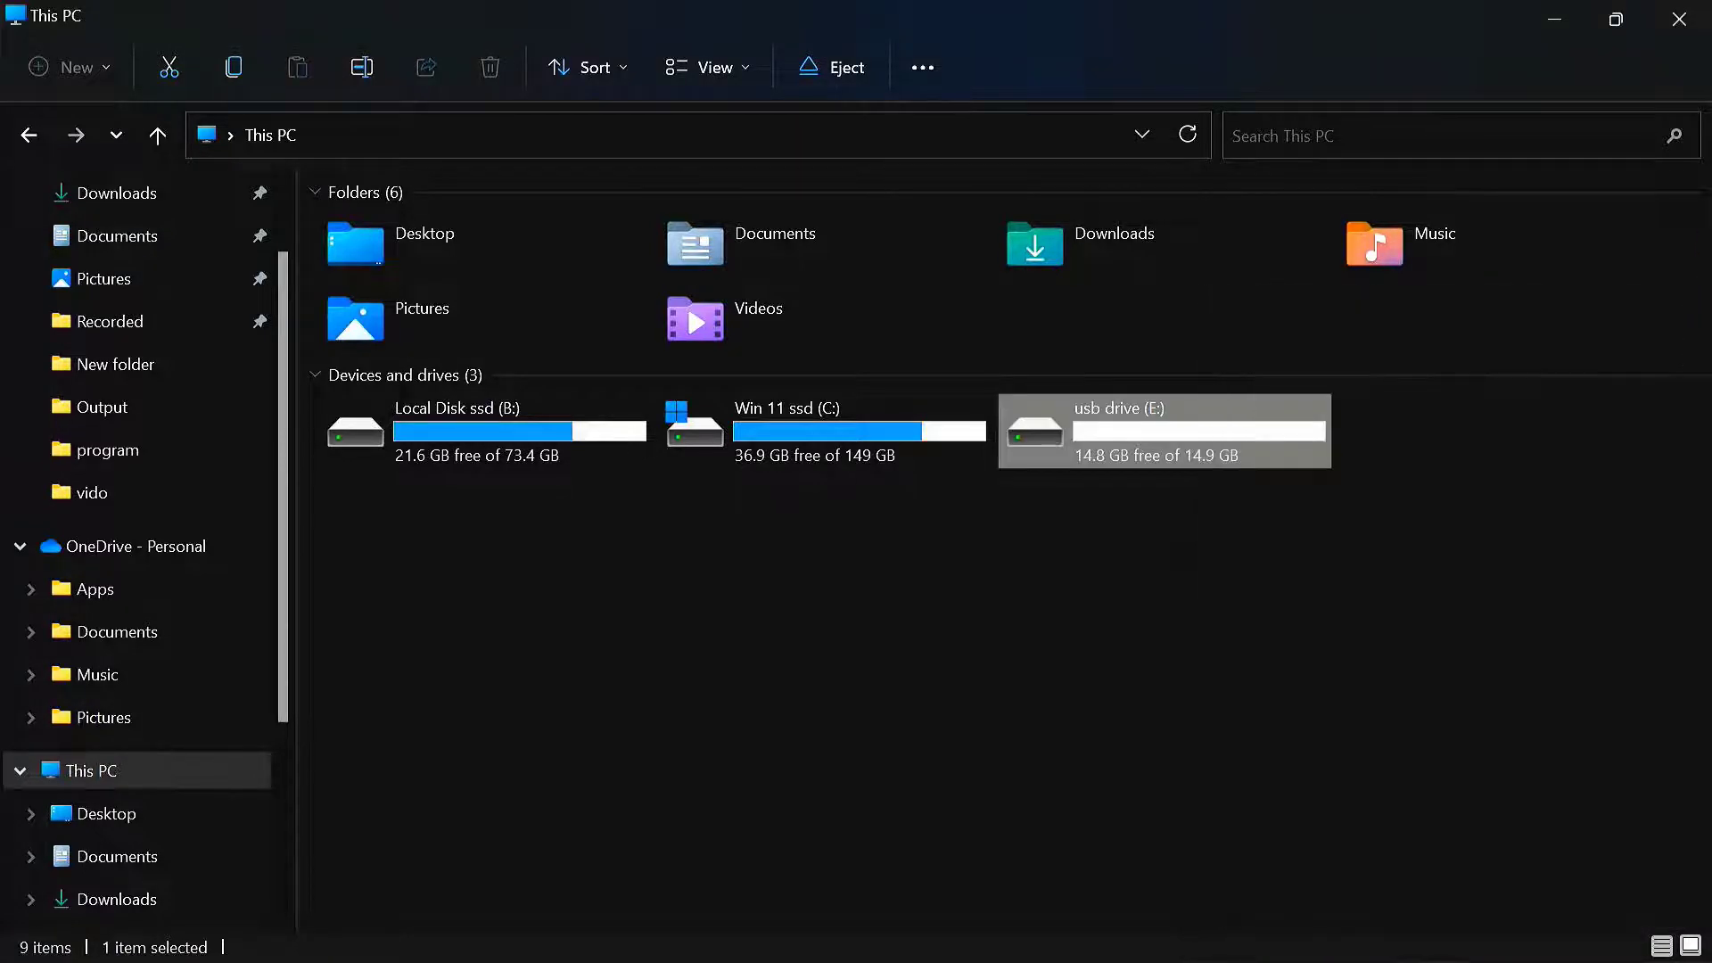
{"action": "left_click", "coordinate": [1698, 13]}
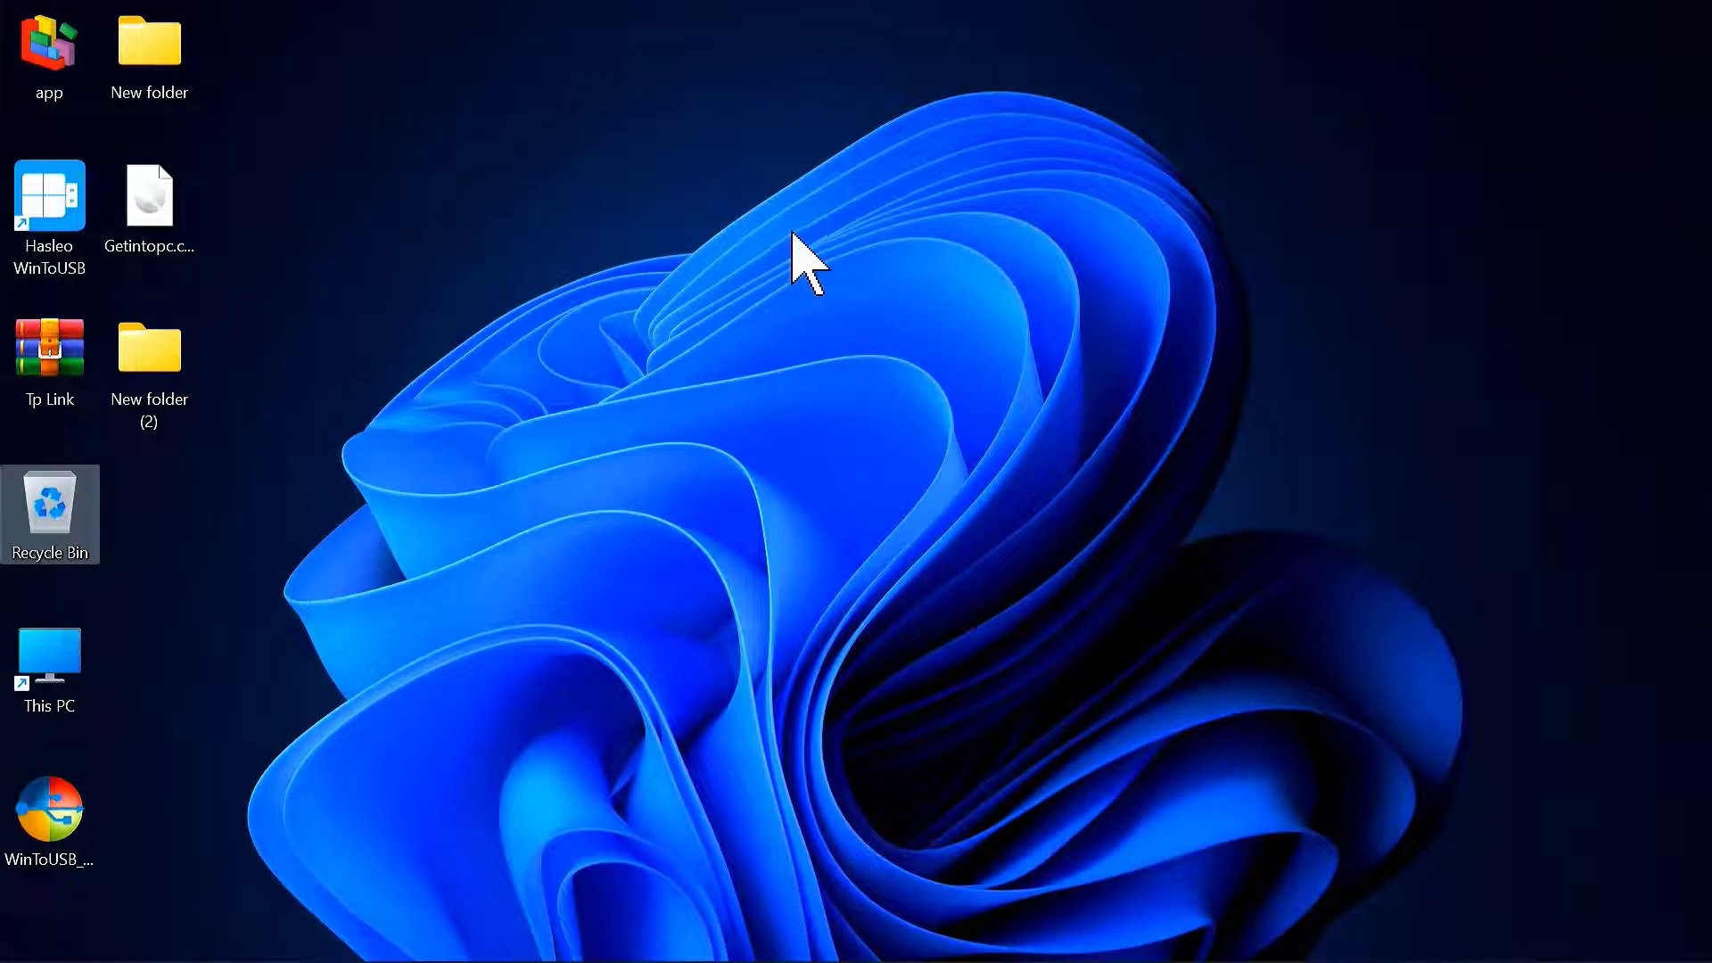
- Launch Hasleo WinToUSB from the desktop and choose the Windows To Go USB mode
{"action": "mouse_move", "coordinate": [152, 229]}
{"action": "left_mouse_down"}
{"action": "mouse_move", "coordinate": [402, 236]}
{"action": "mouse_move", "coordinate": [621, 217]}
{"action": "mouse_move", "coordinate": [179, 237]}
{"action": "mouse_move", "coordinate": [165, 219]}
{"action": "left_mouse_up"}
{"action": "left_click", "coordinate": [505, 263]}
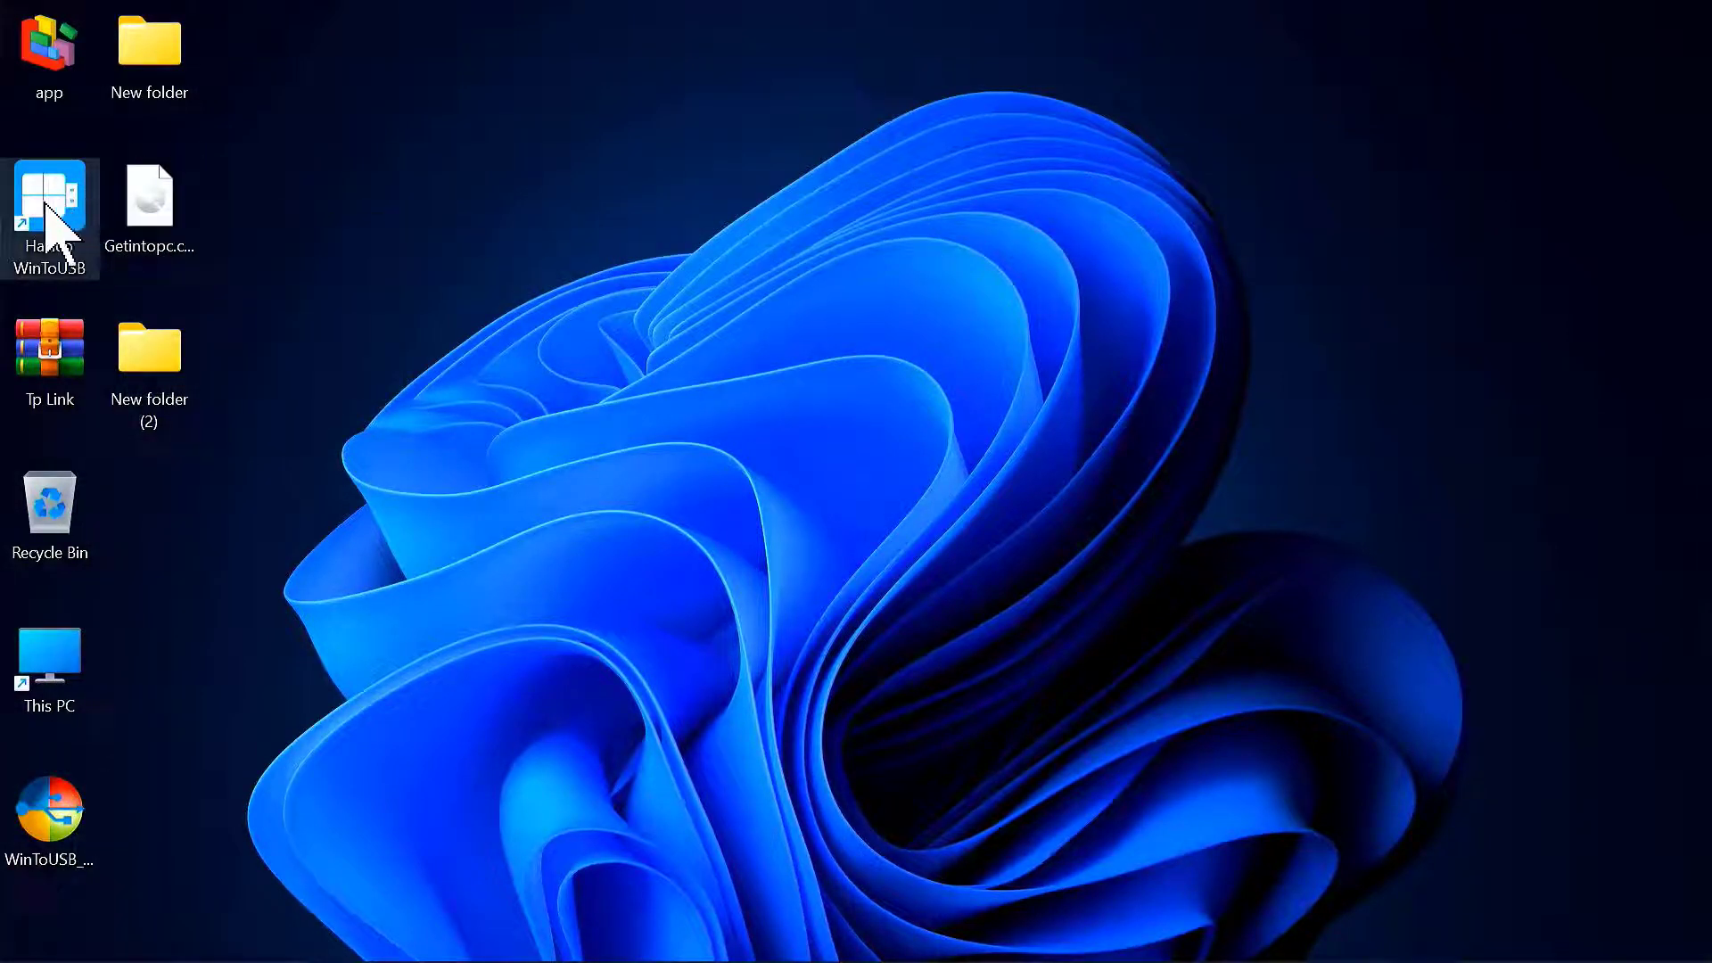
{"action": "double_click", "coordinate": [49, 202]}
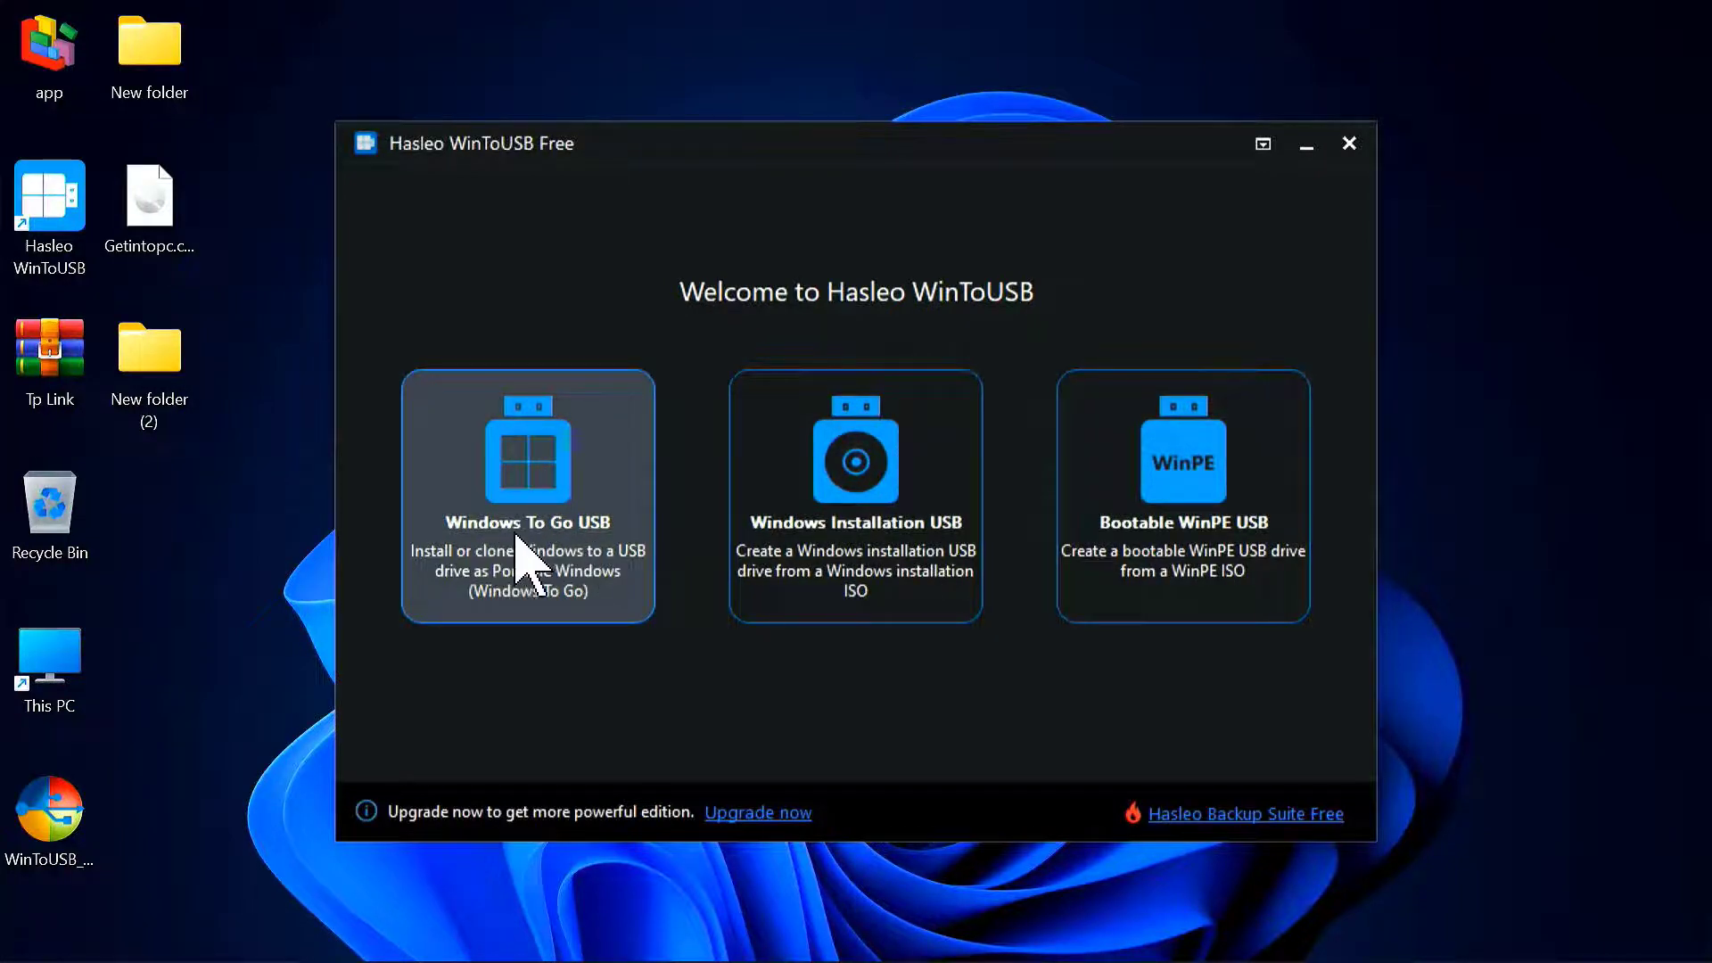
{"action": "left_click", "coordinate": [534, 564]}
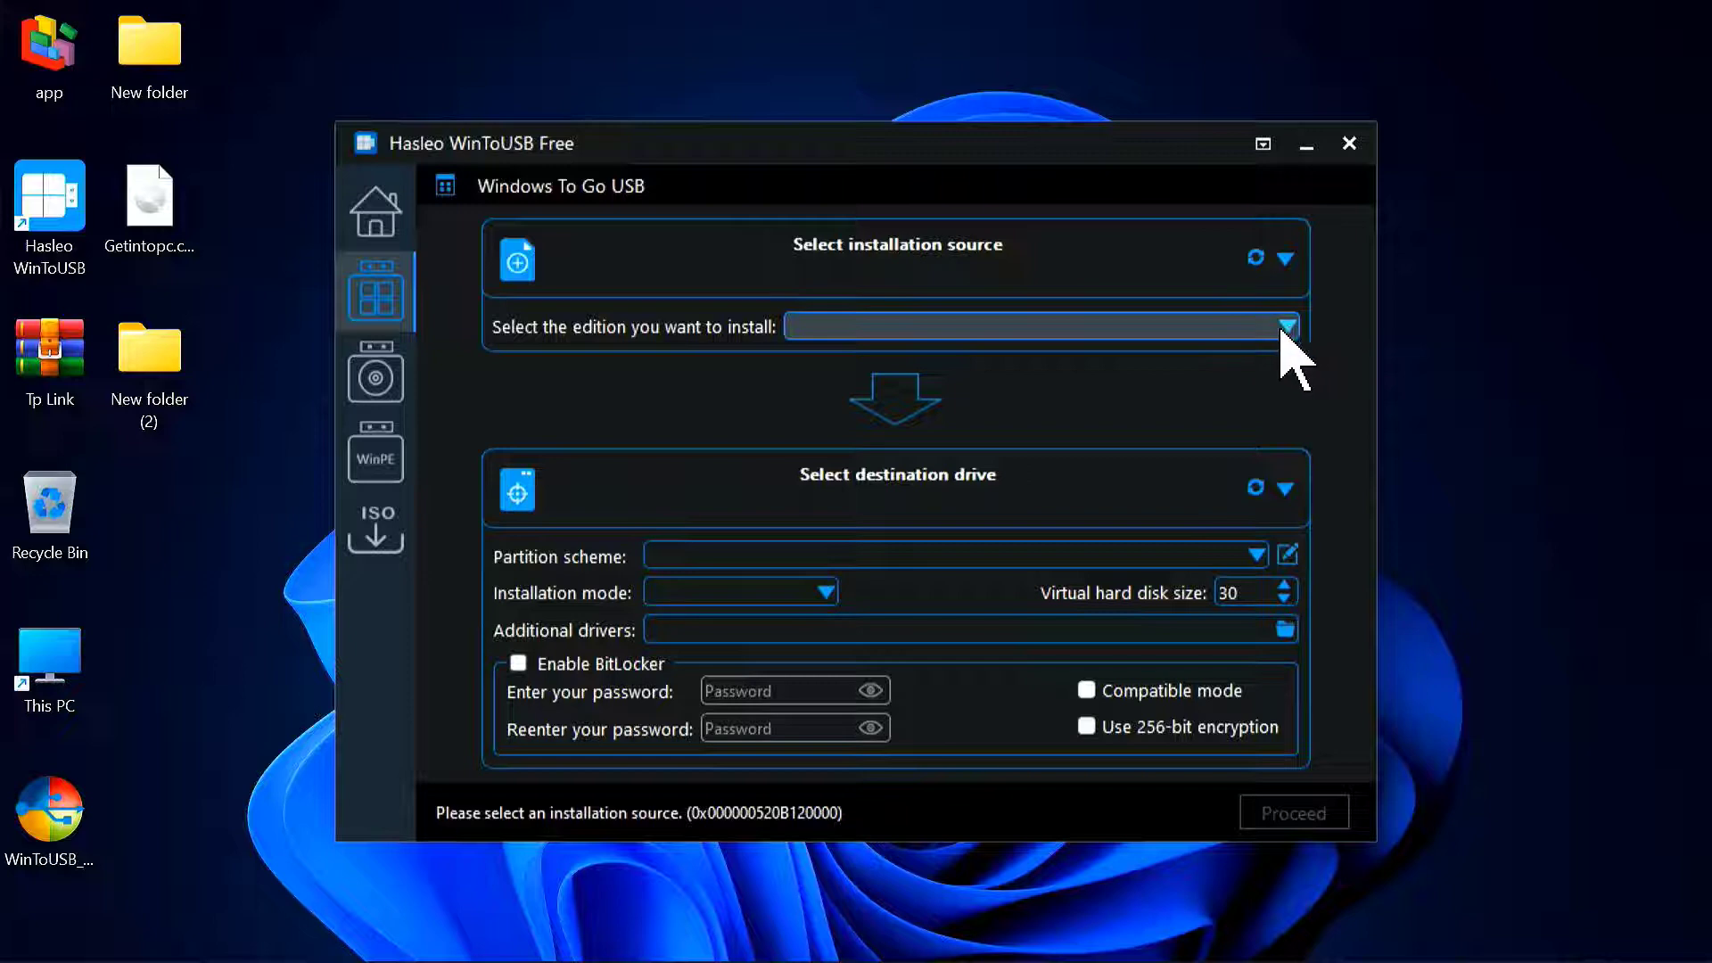
- Load the image file Getintopc.comWIN7DUAL.en-USJAN2020 from the Desktop as the installation source
{"action": "left_click", "coordinate": [1287, 260]}
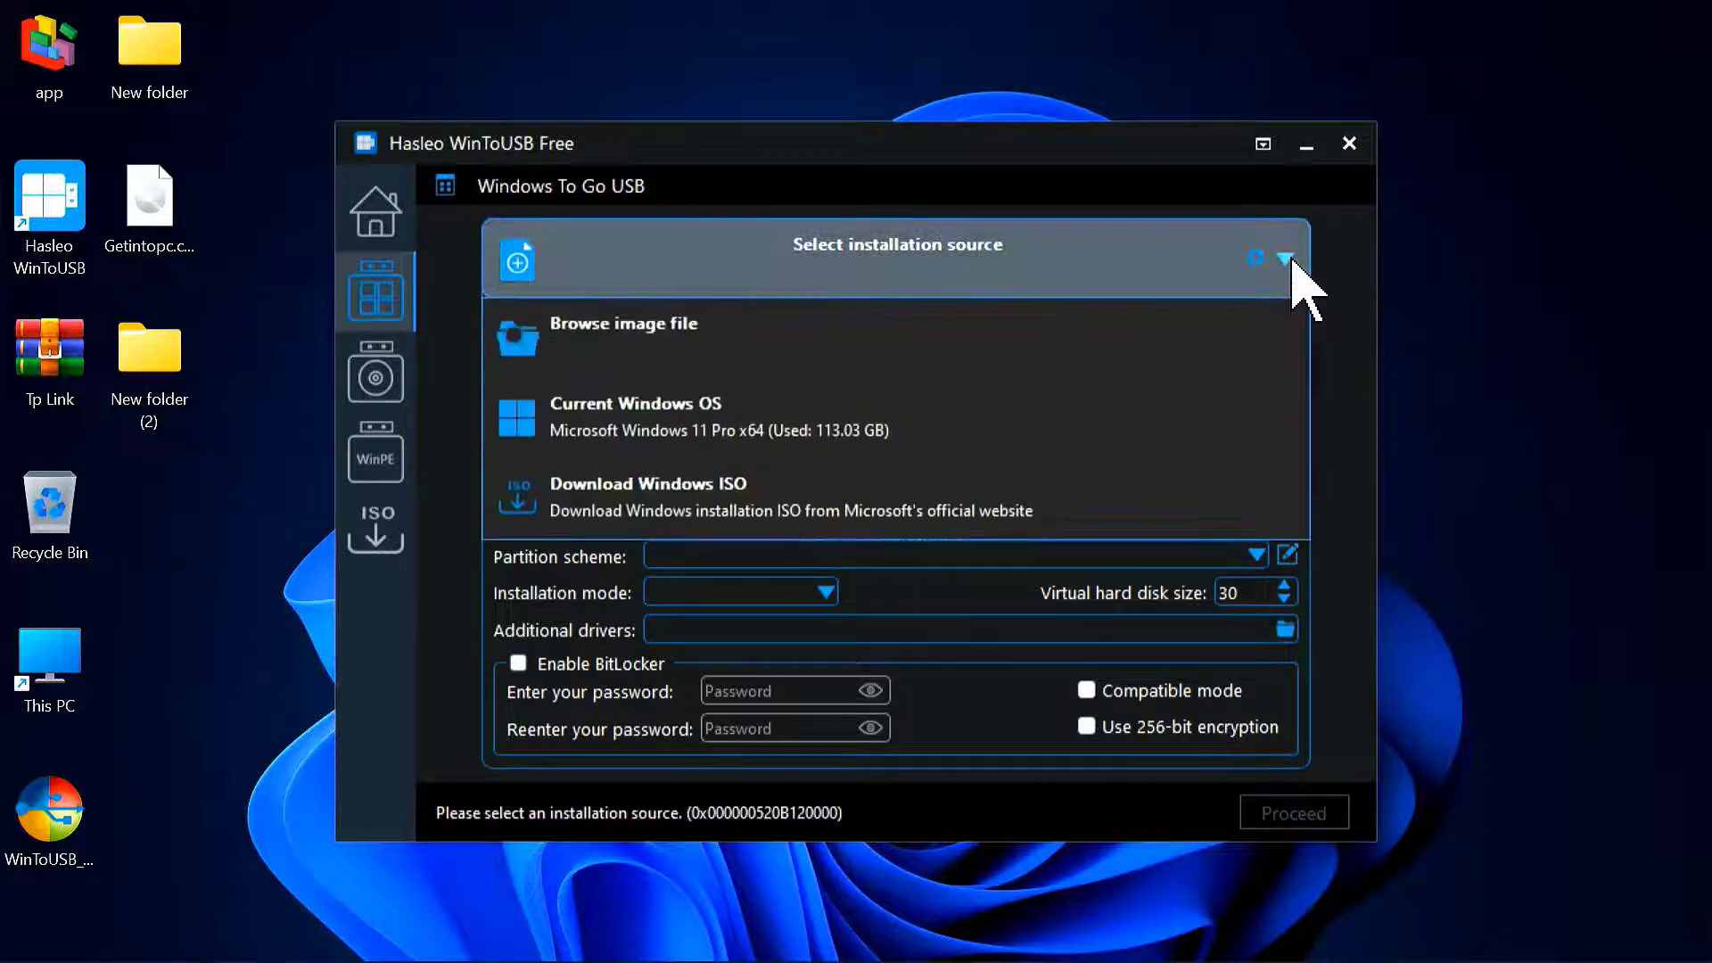
{"action": "left_click", "coordinate": [1082, 363]}
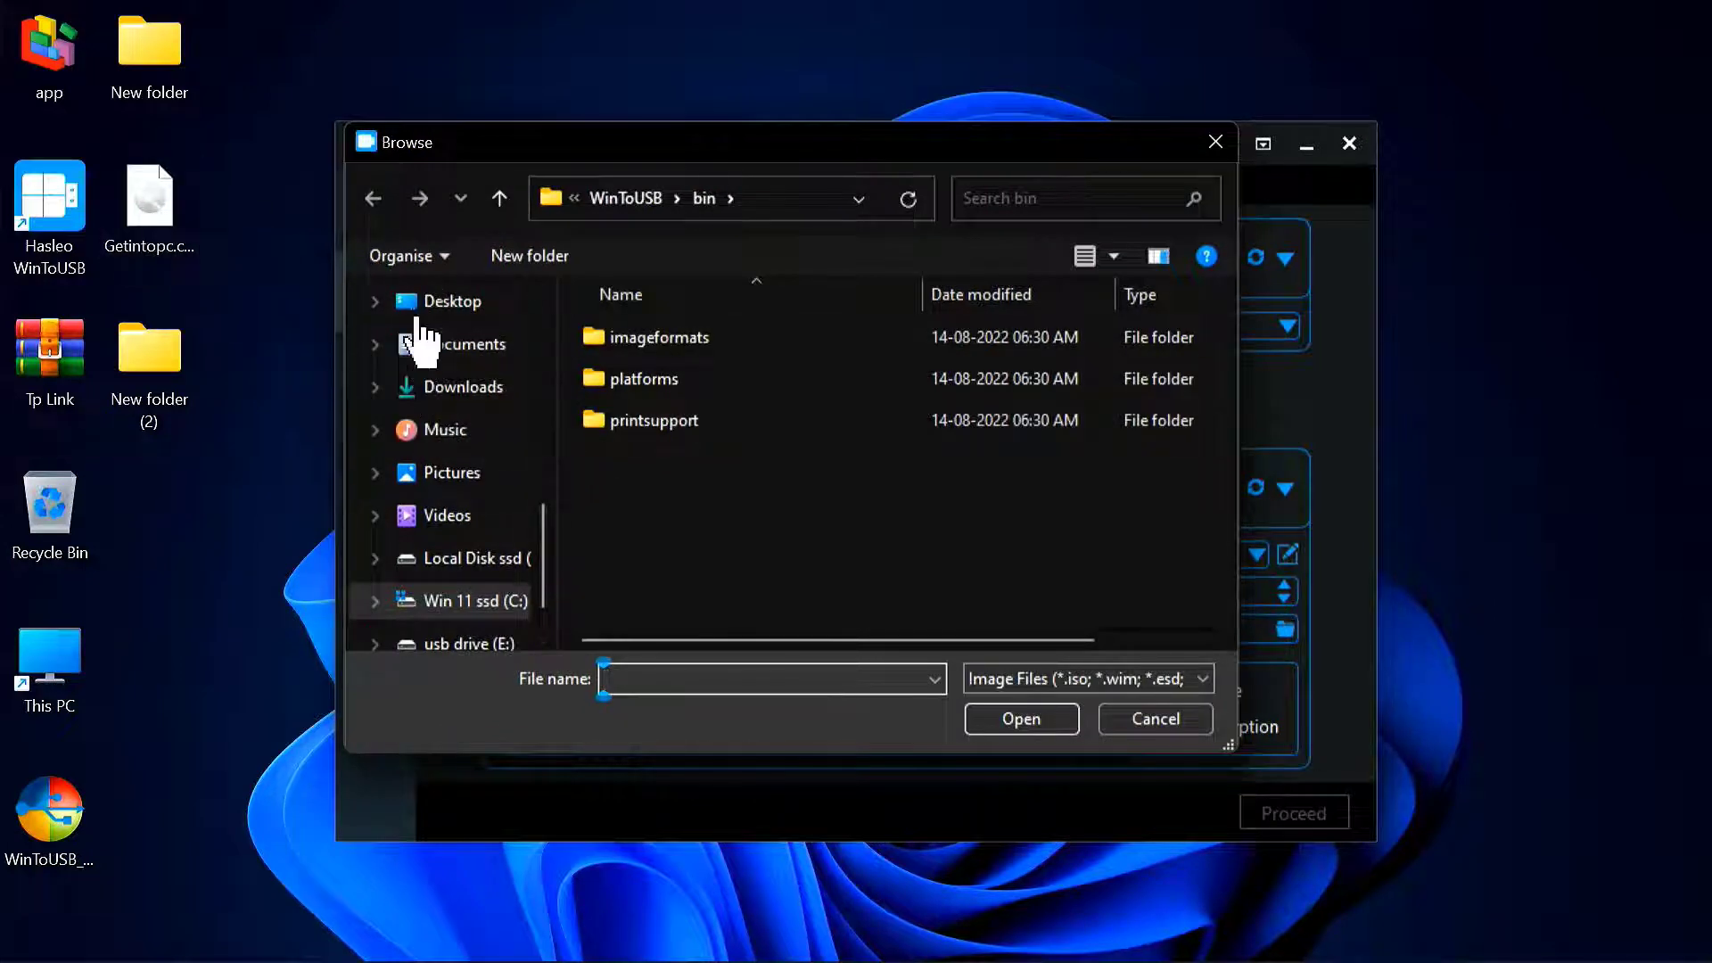
{"action": "left_click", "coordinate": [430, 301]}
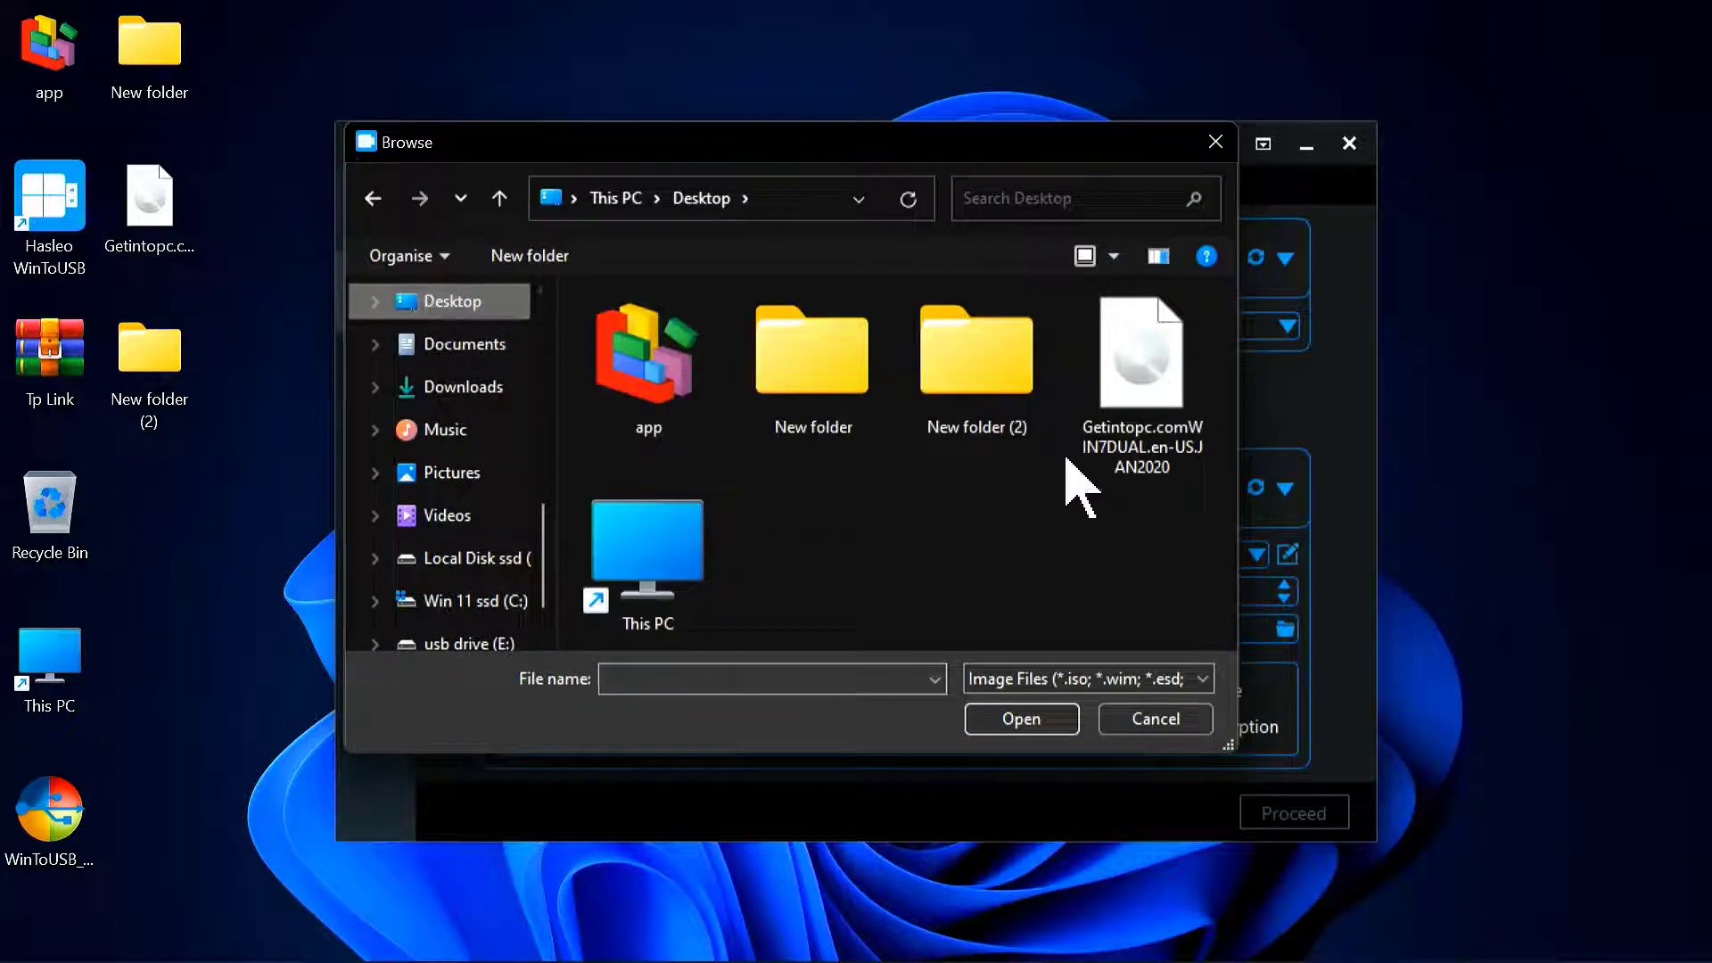
{"action": "left_click", "coordinate": [1134, 412]}
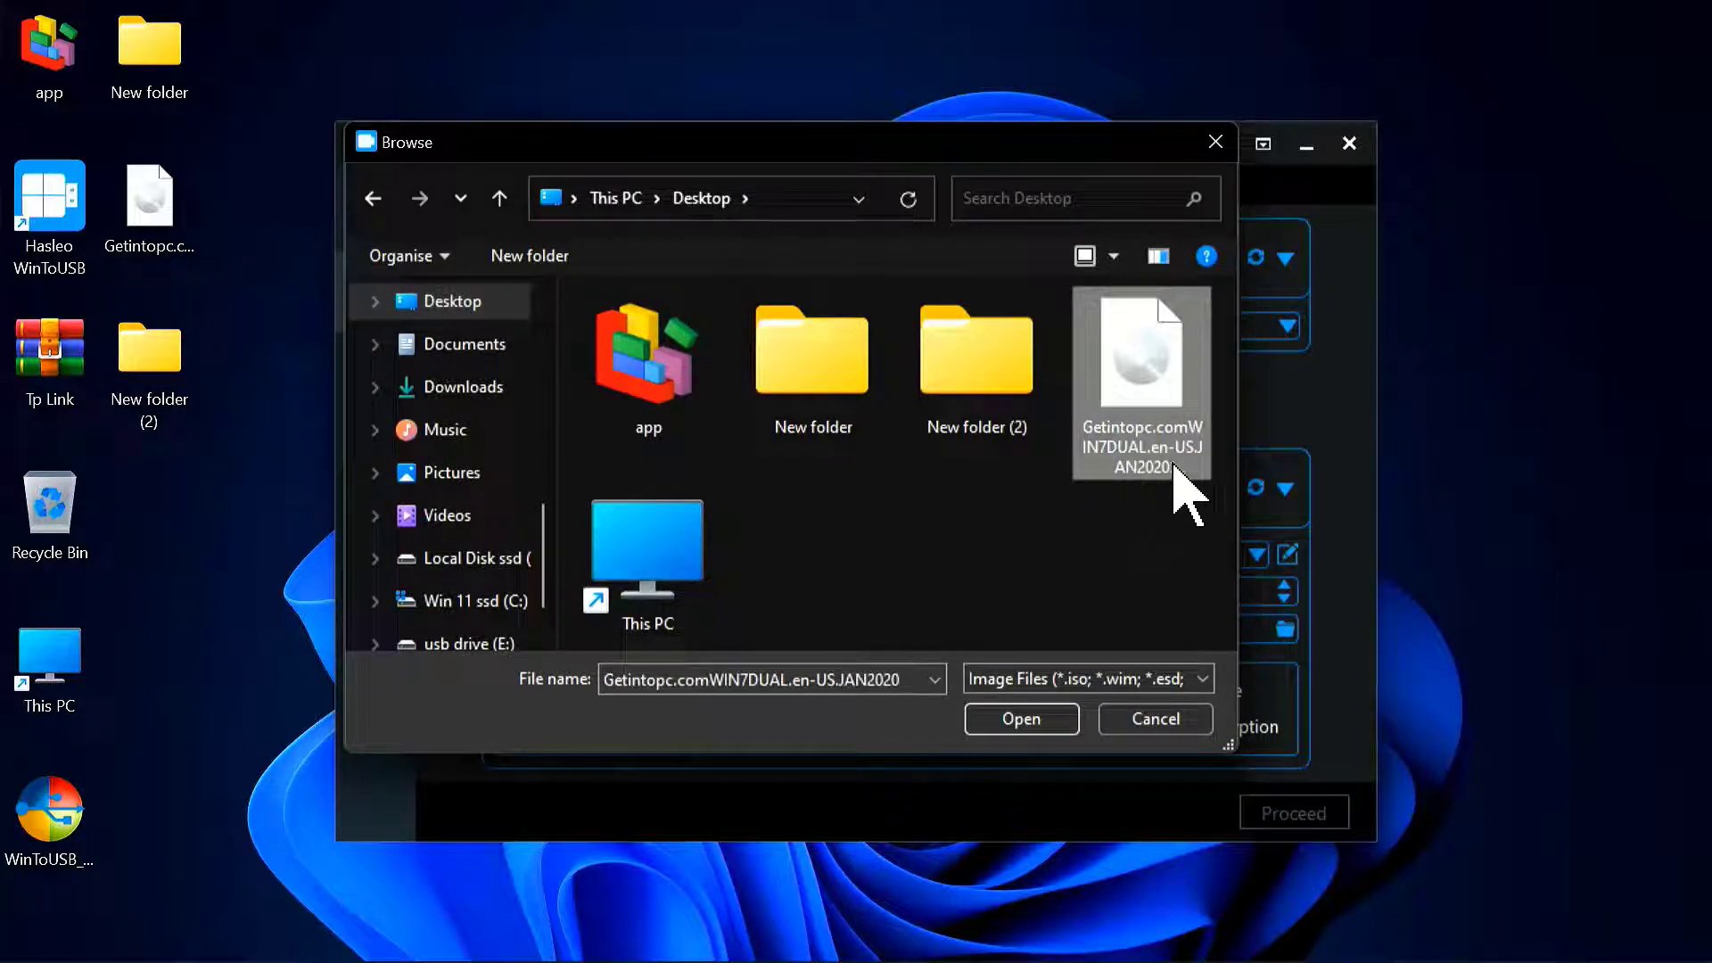
{"action": "left_click", "coordinate": [1033, 718]}
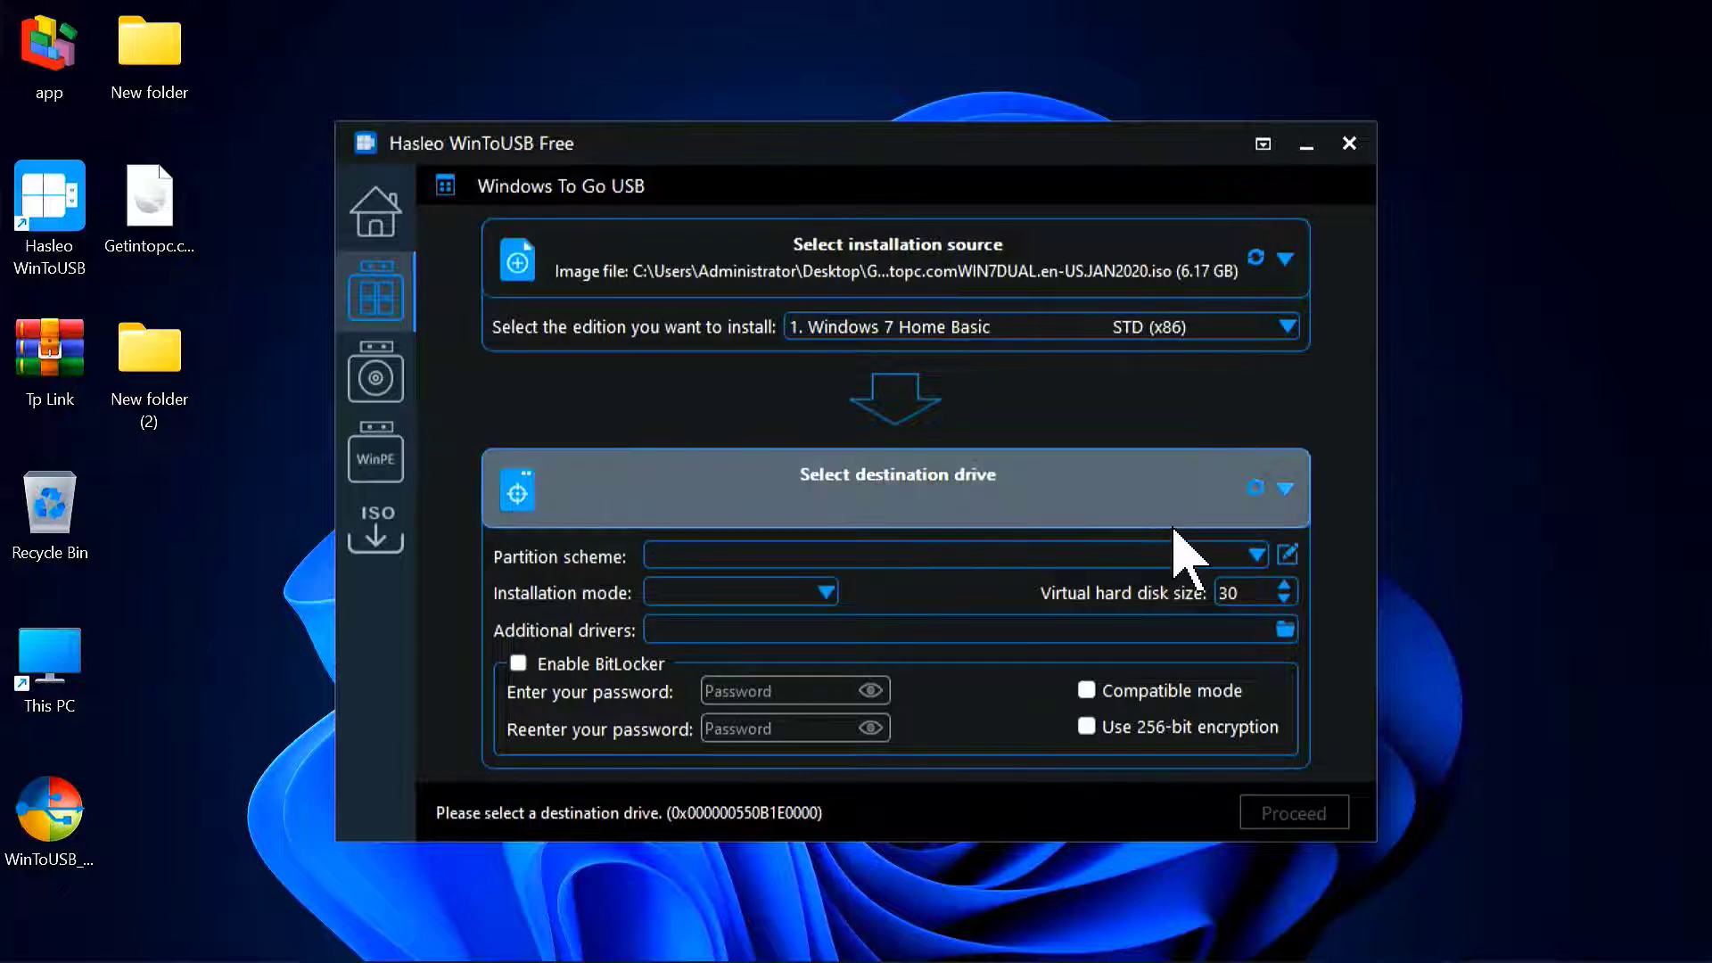
- Set Disk 1: hp v150w as the destination drive, start creating the Windows To Go USB and agree to format the device
{"action": "left_click", "coordinate": [1247, 497]}
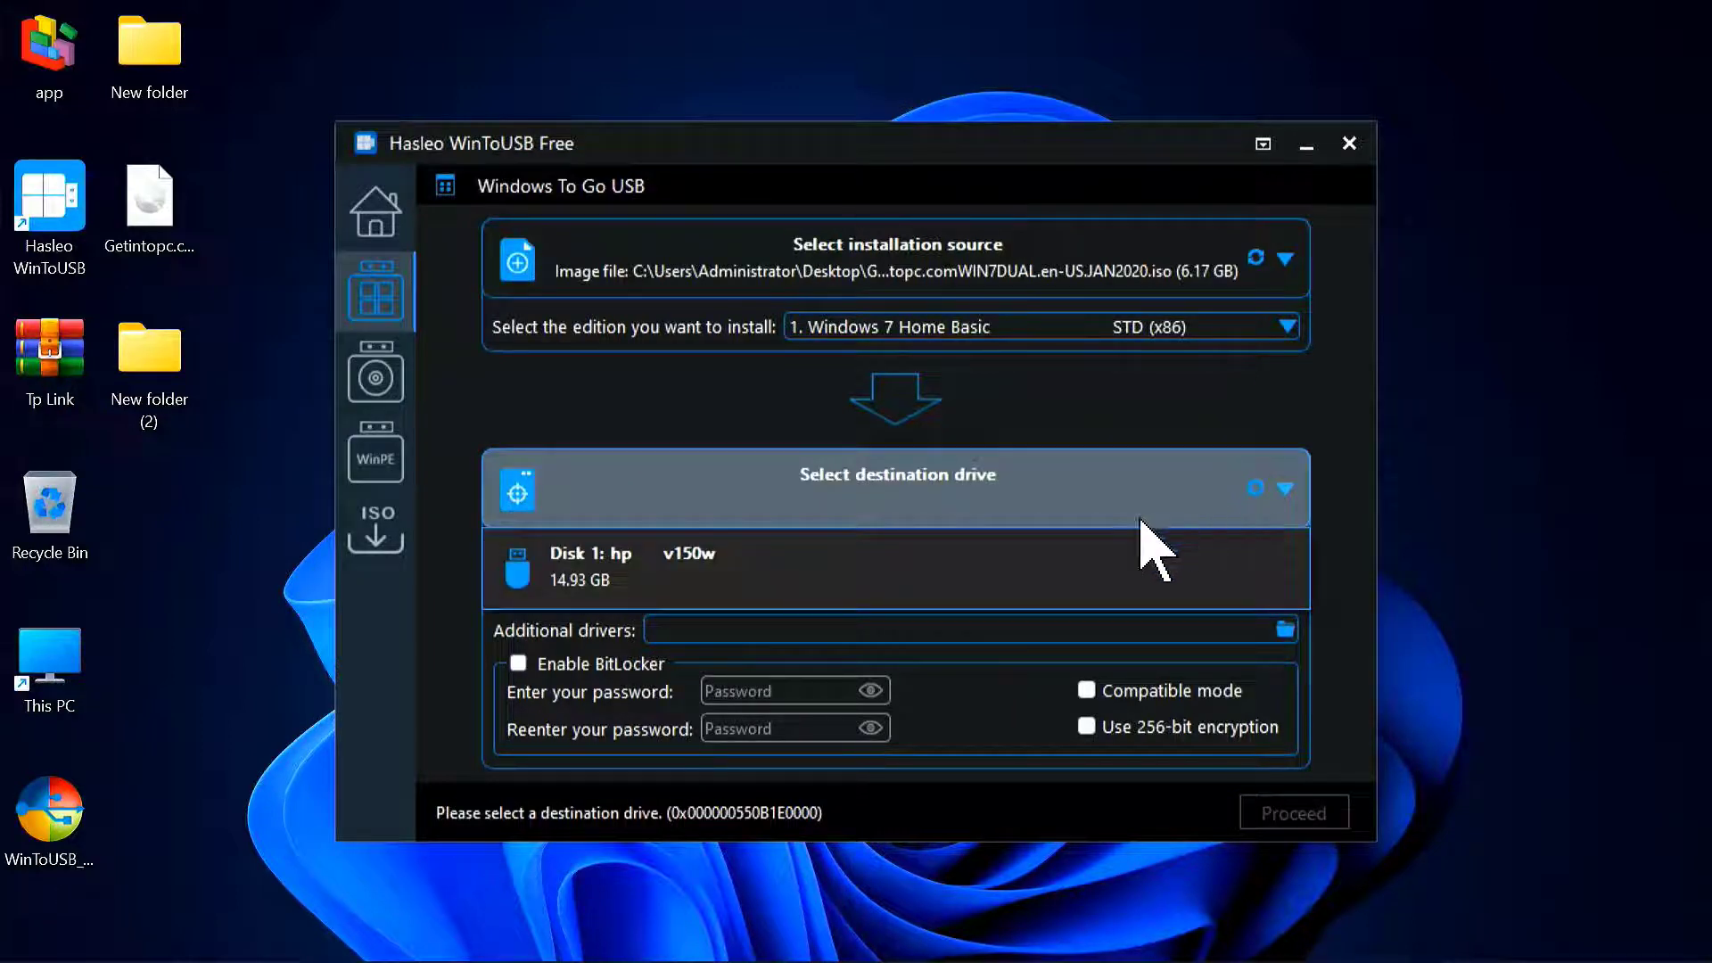
{"action": "left_click", "coordinate": [669, 589]}
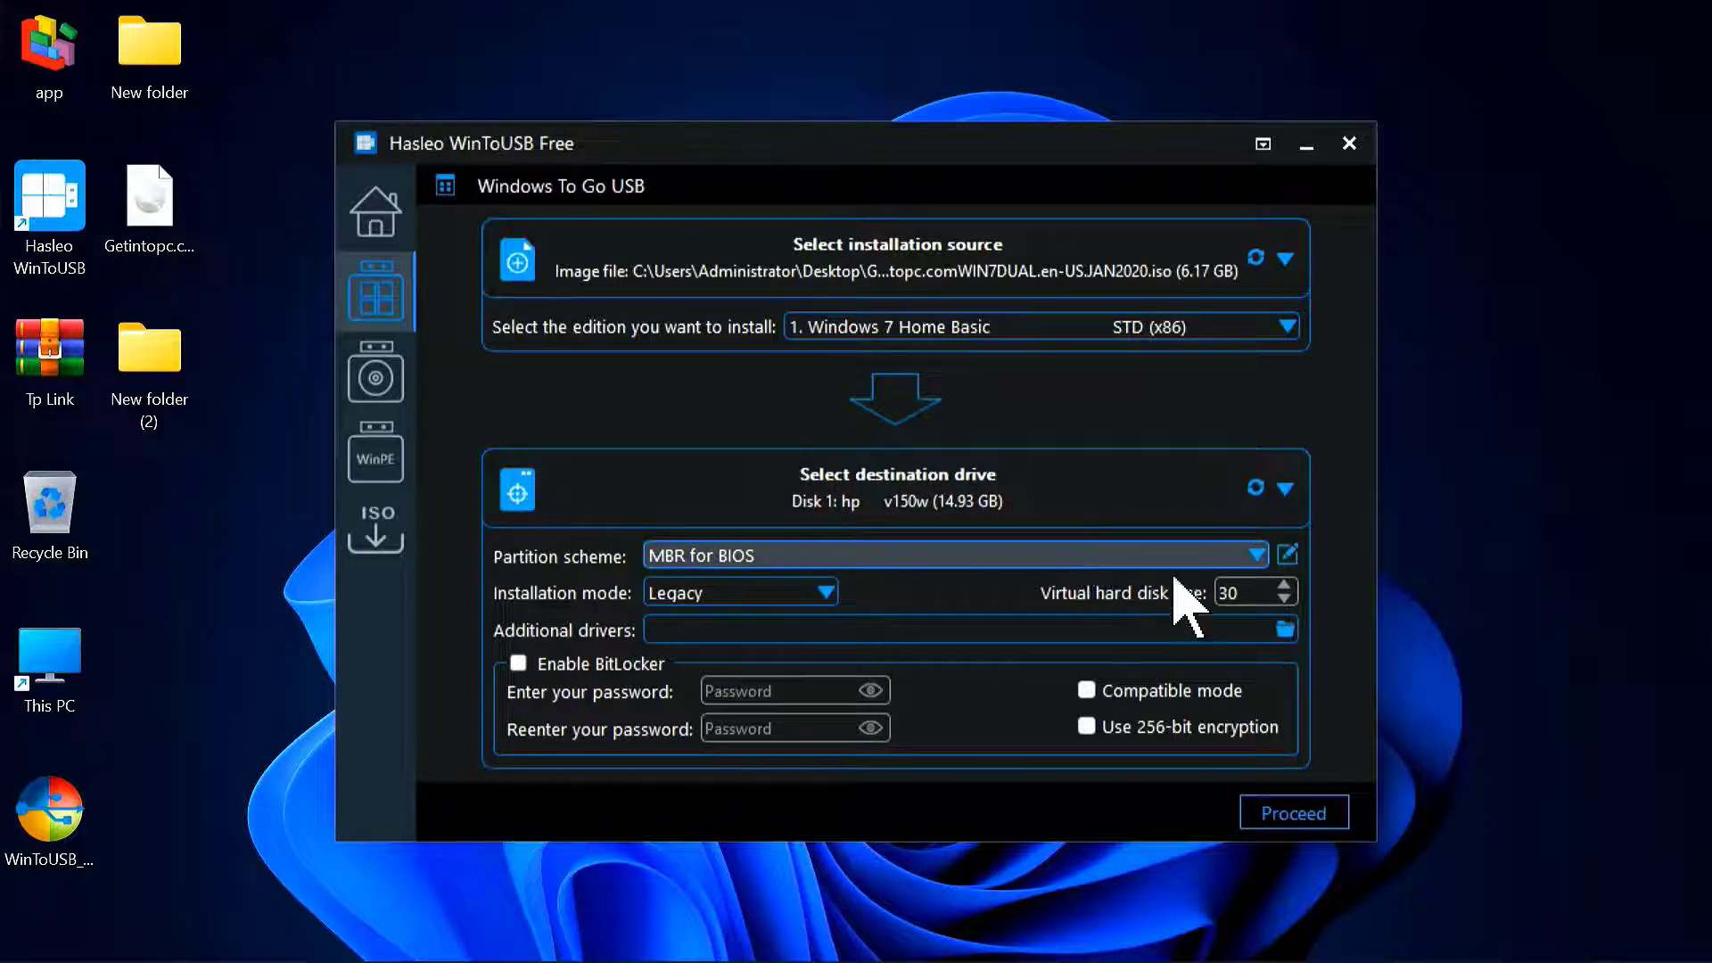
{"action": "left_click", "coordinate": [1277, 814]}
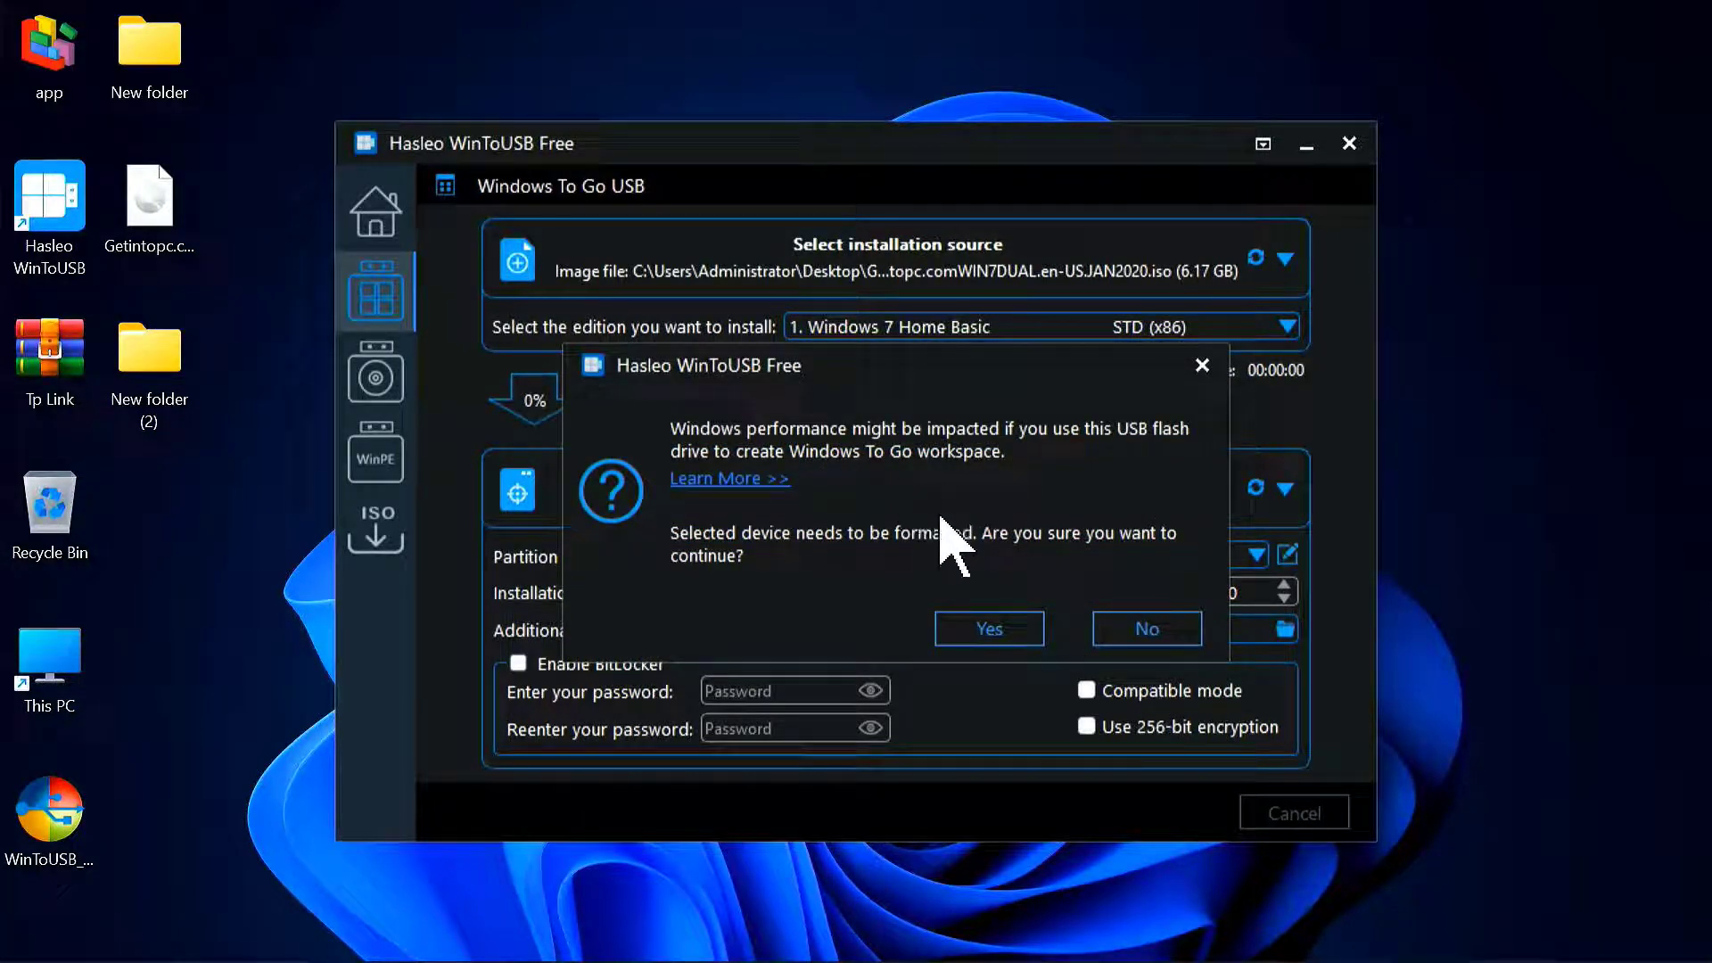
{"action": "left_click", "coordinate": [972, 629]}
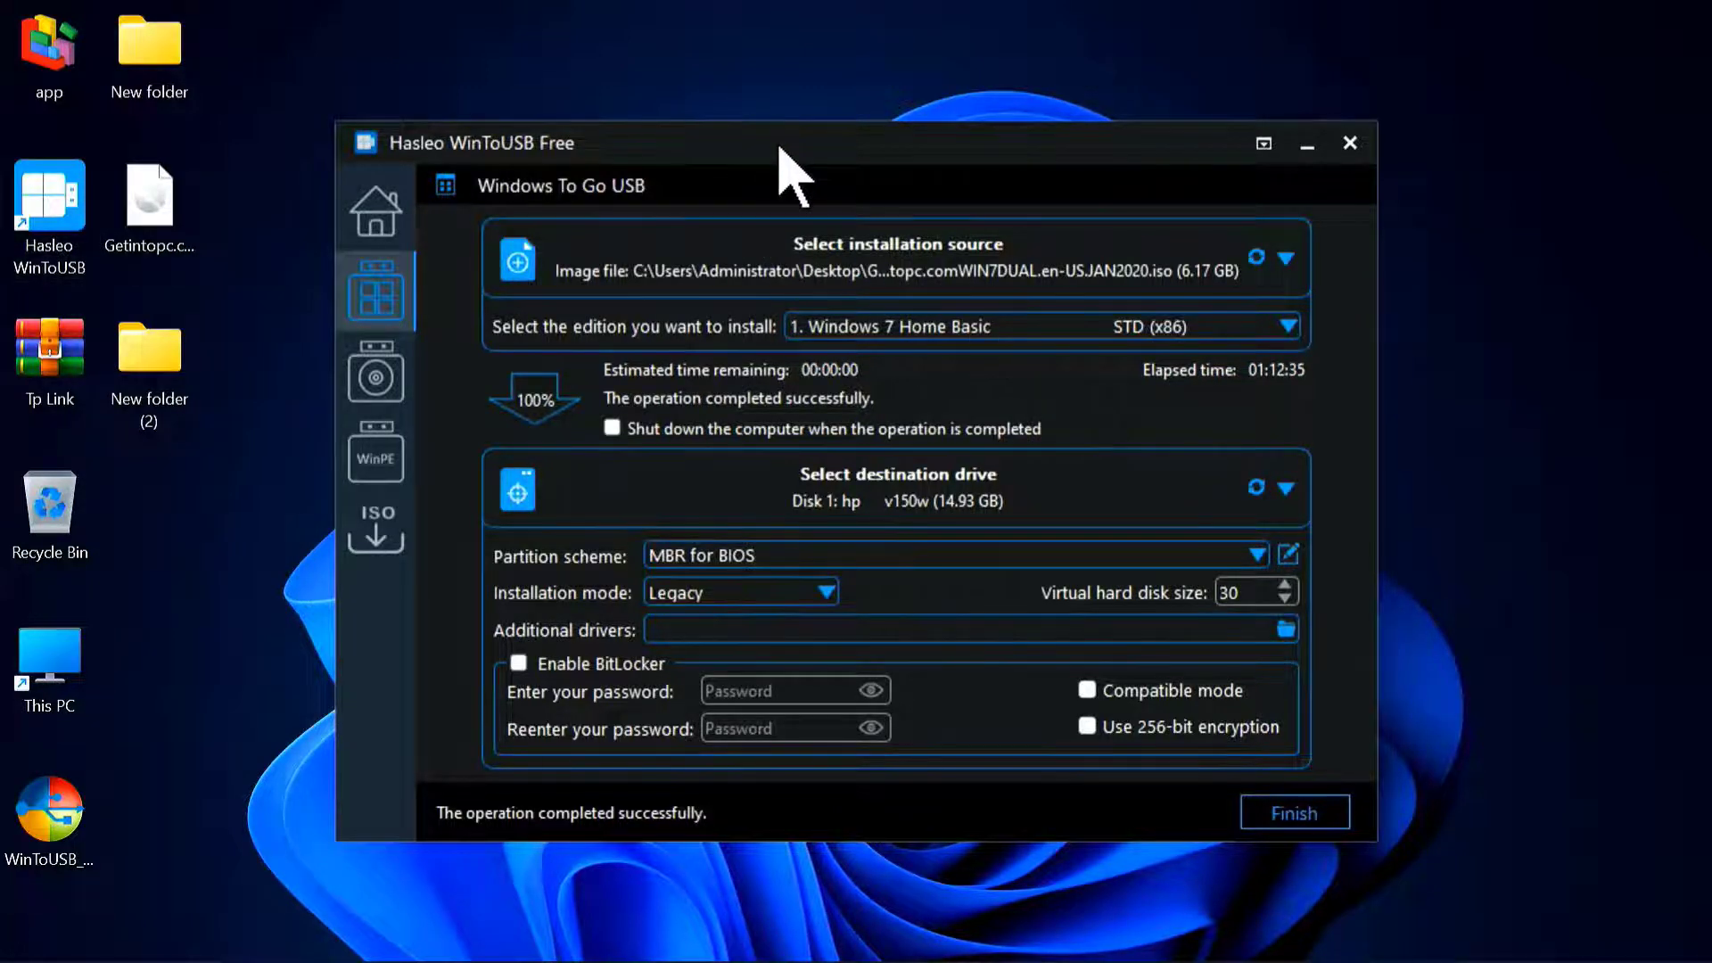
- Finish the Windows To Go operation once it reaches 100% and close WinToUSB
{"action": "mouse_move", "coordinate": [779, 146]}
{"action": "left_mouse_down"}
{"action": "mouse_move", "coordinate": [711, 153]}
{"action": "mouse_move", "coordinate": [780, 142]}
{"action": "left_mouse_up"}
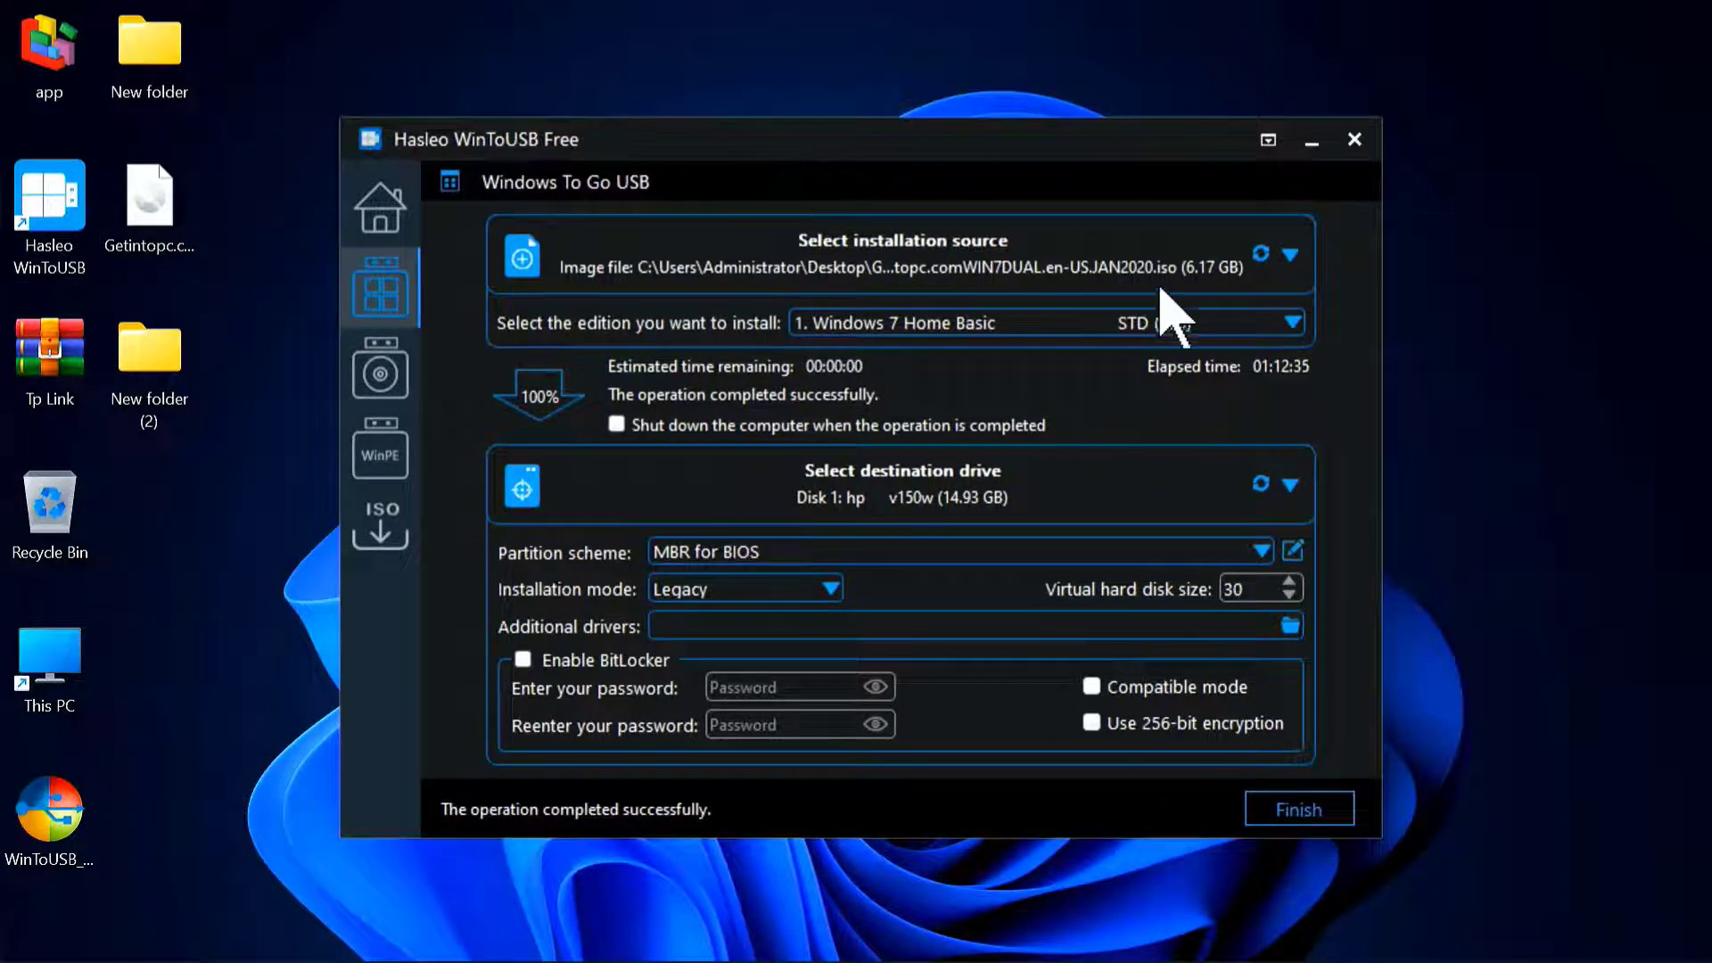
{"action": "left_click", "coordinate": [1318, 825]}
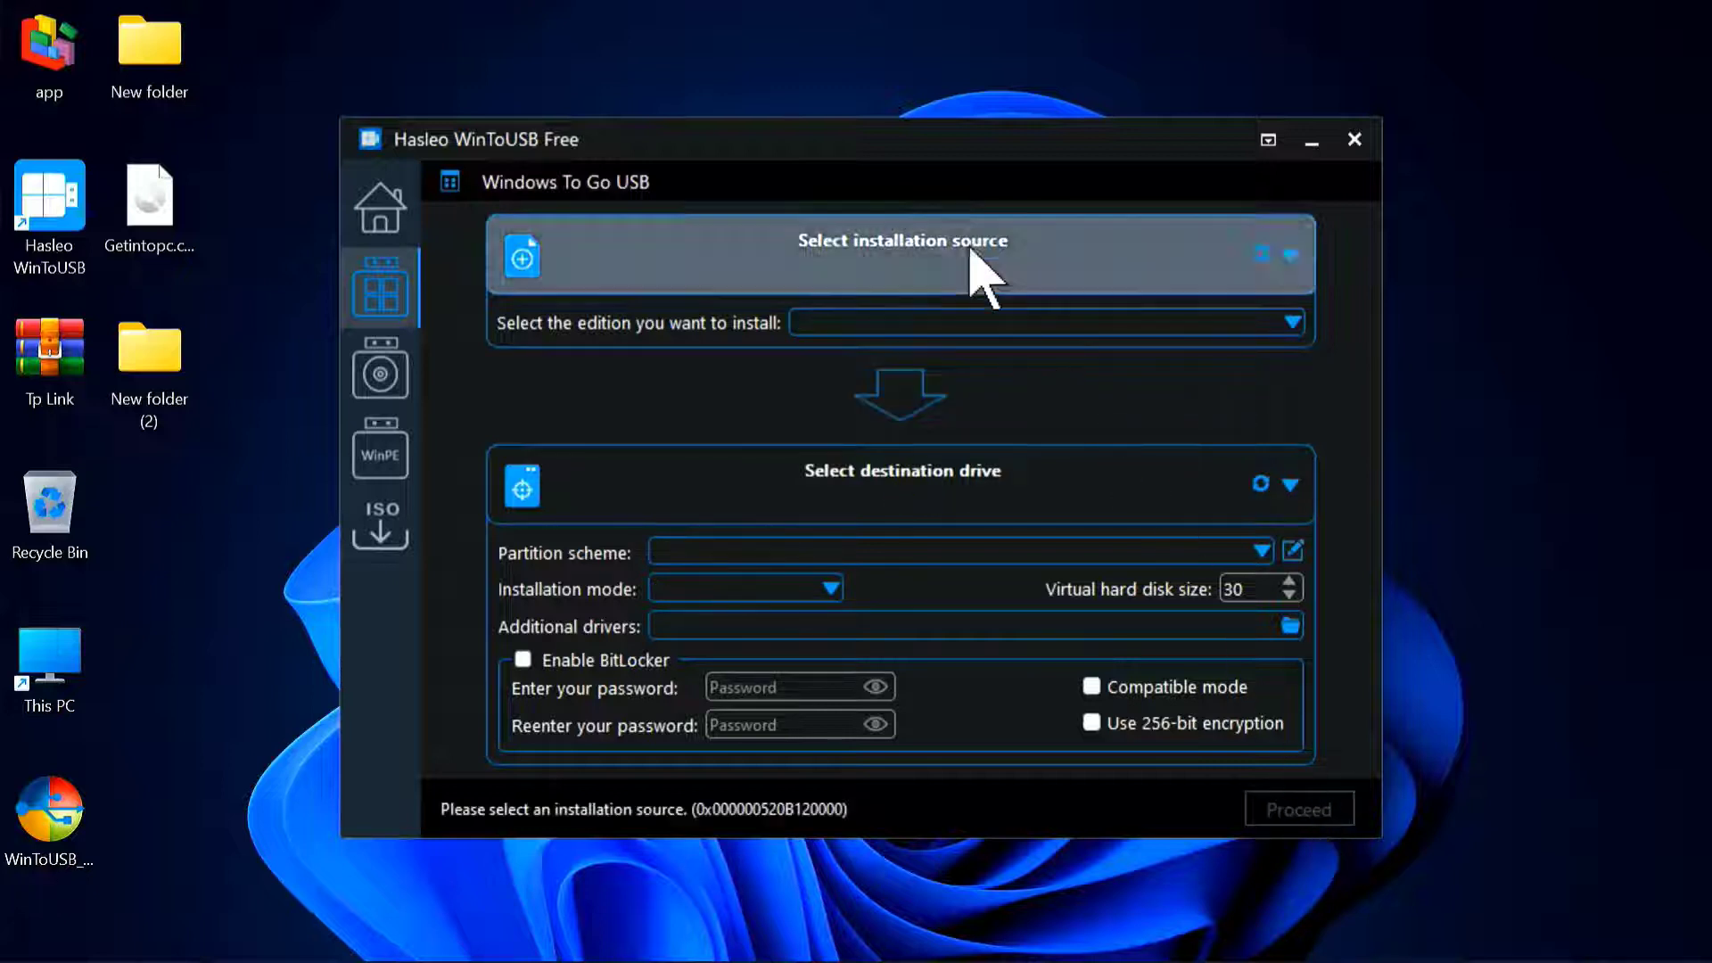
{"action": "left_click_drag", "start_coordinate": [856, 143], "coordinate": [746, 592]}
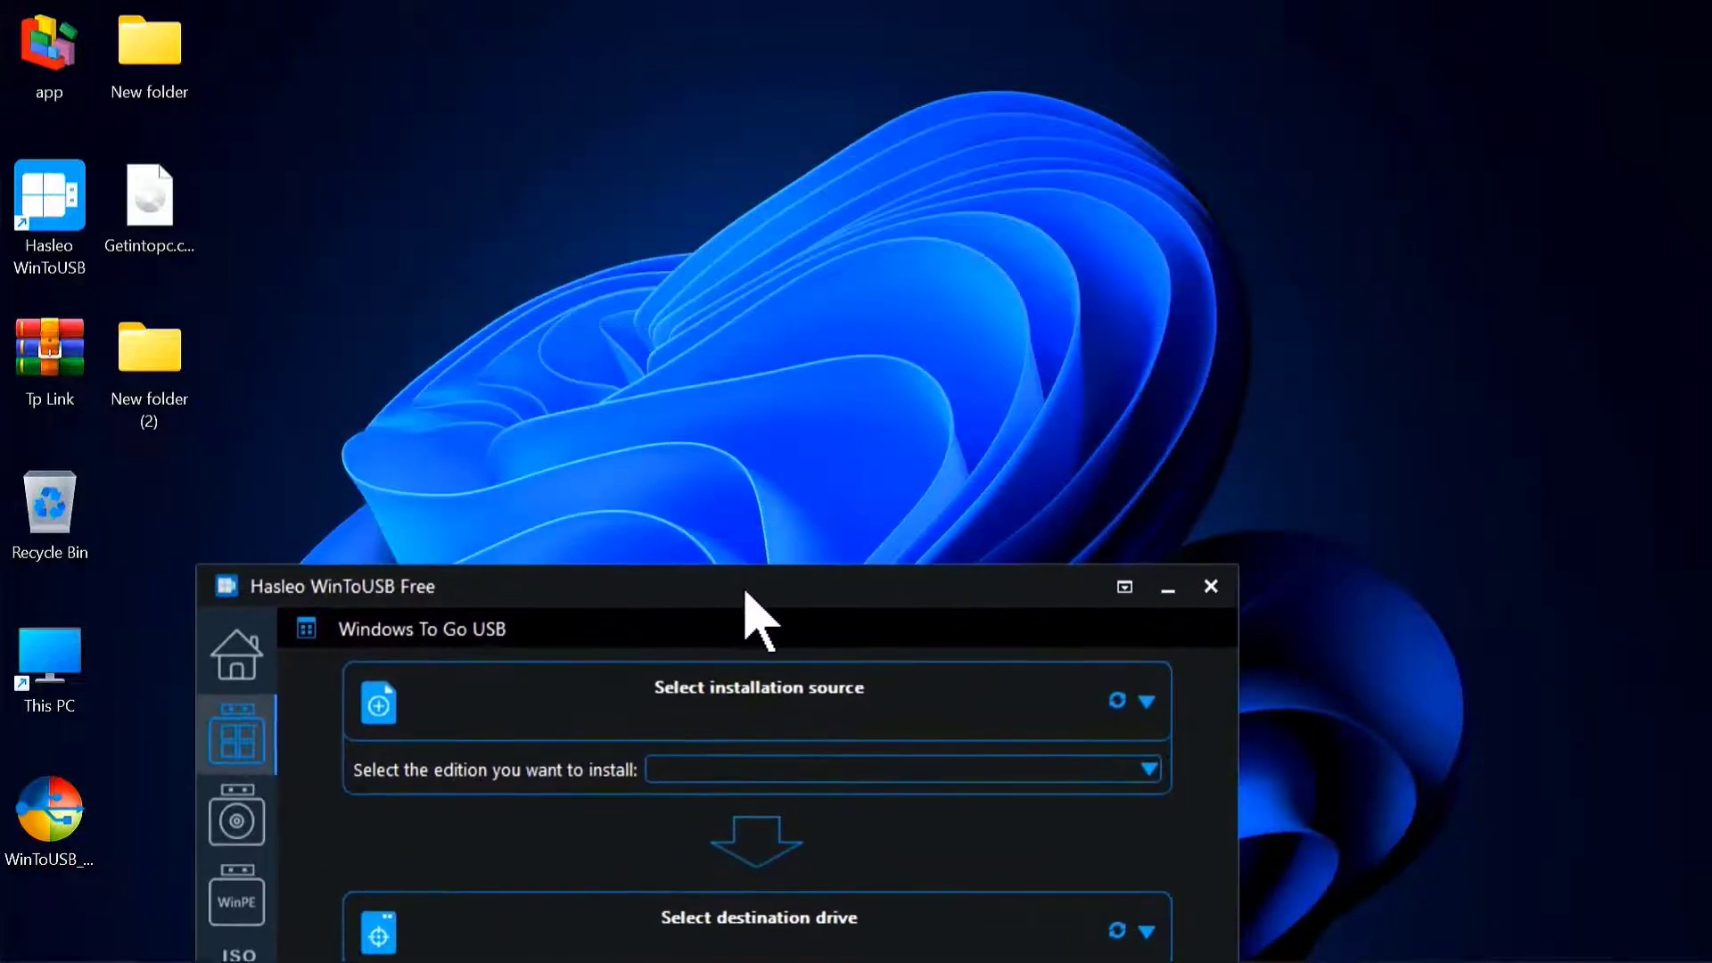
{"action": "left_click", "coordinate": [1211, 586]}
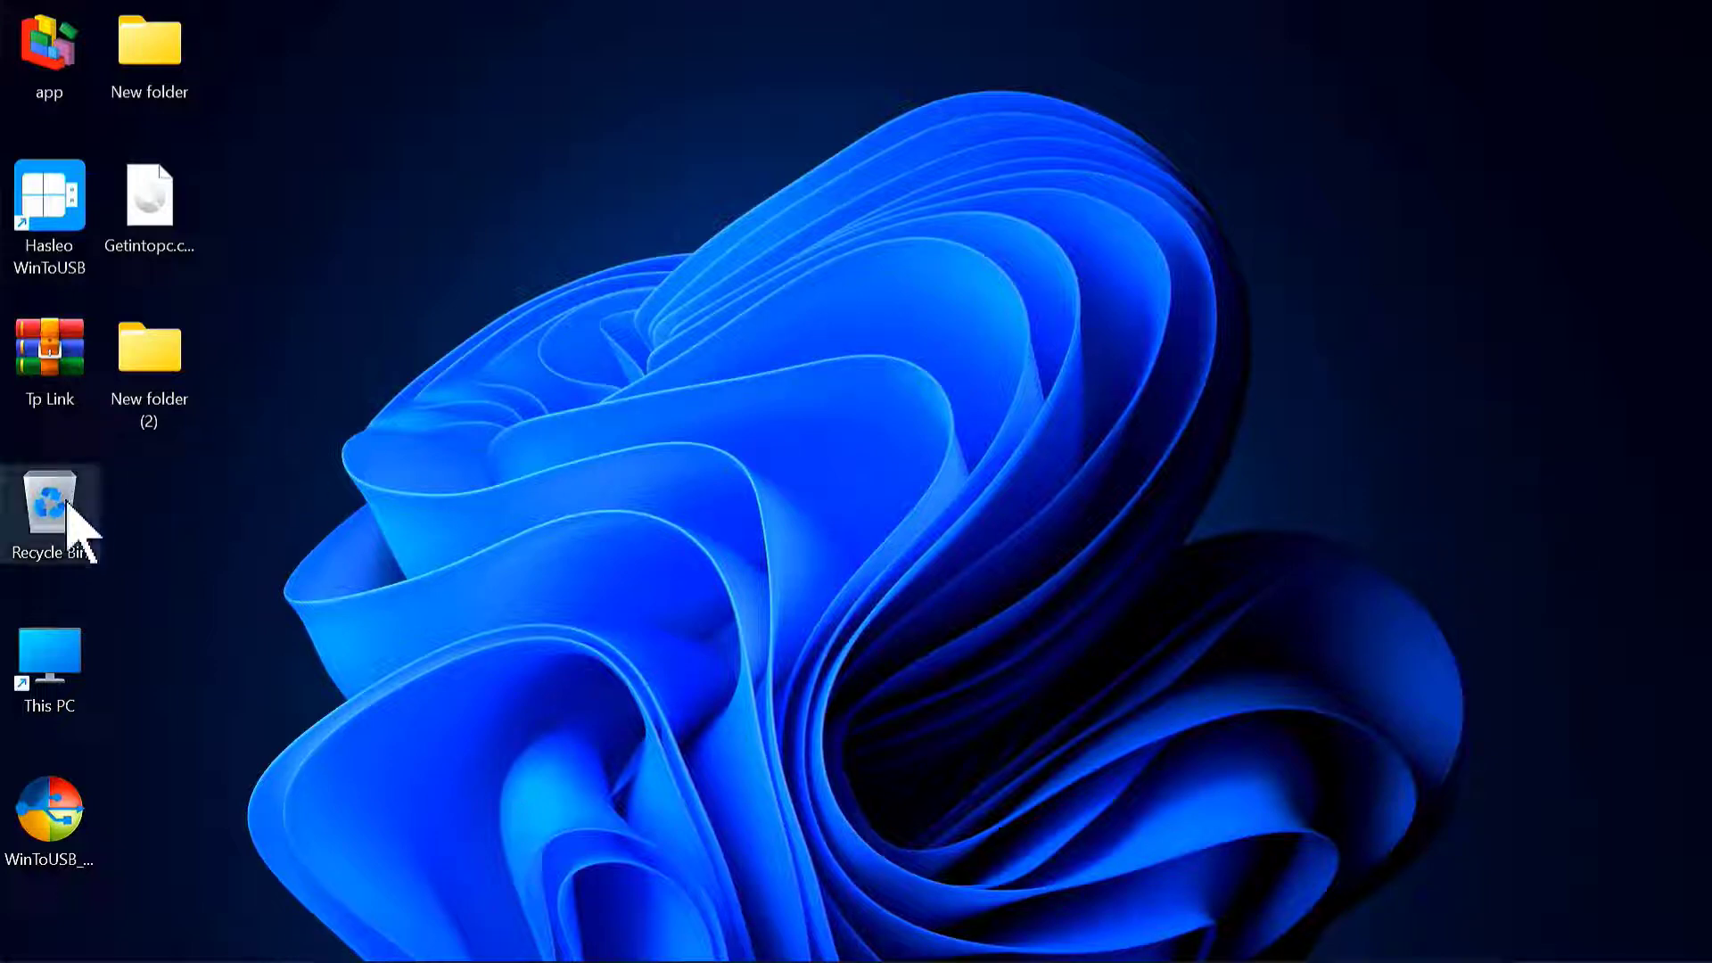
- Check the newly written WinToUSB (D:) drive and its used space in This PC, and close File Explorer
{"action": "left_click", "coordinate": [9, 528]}
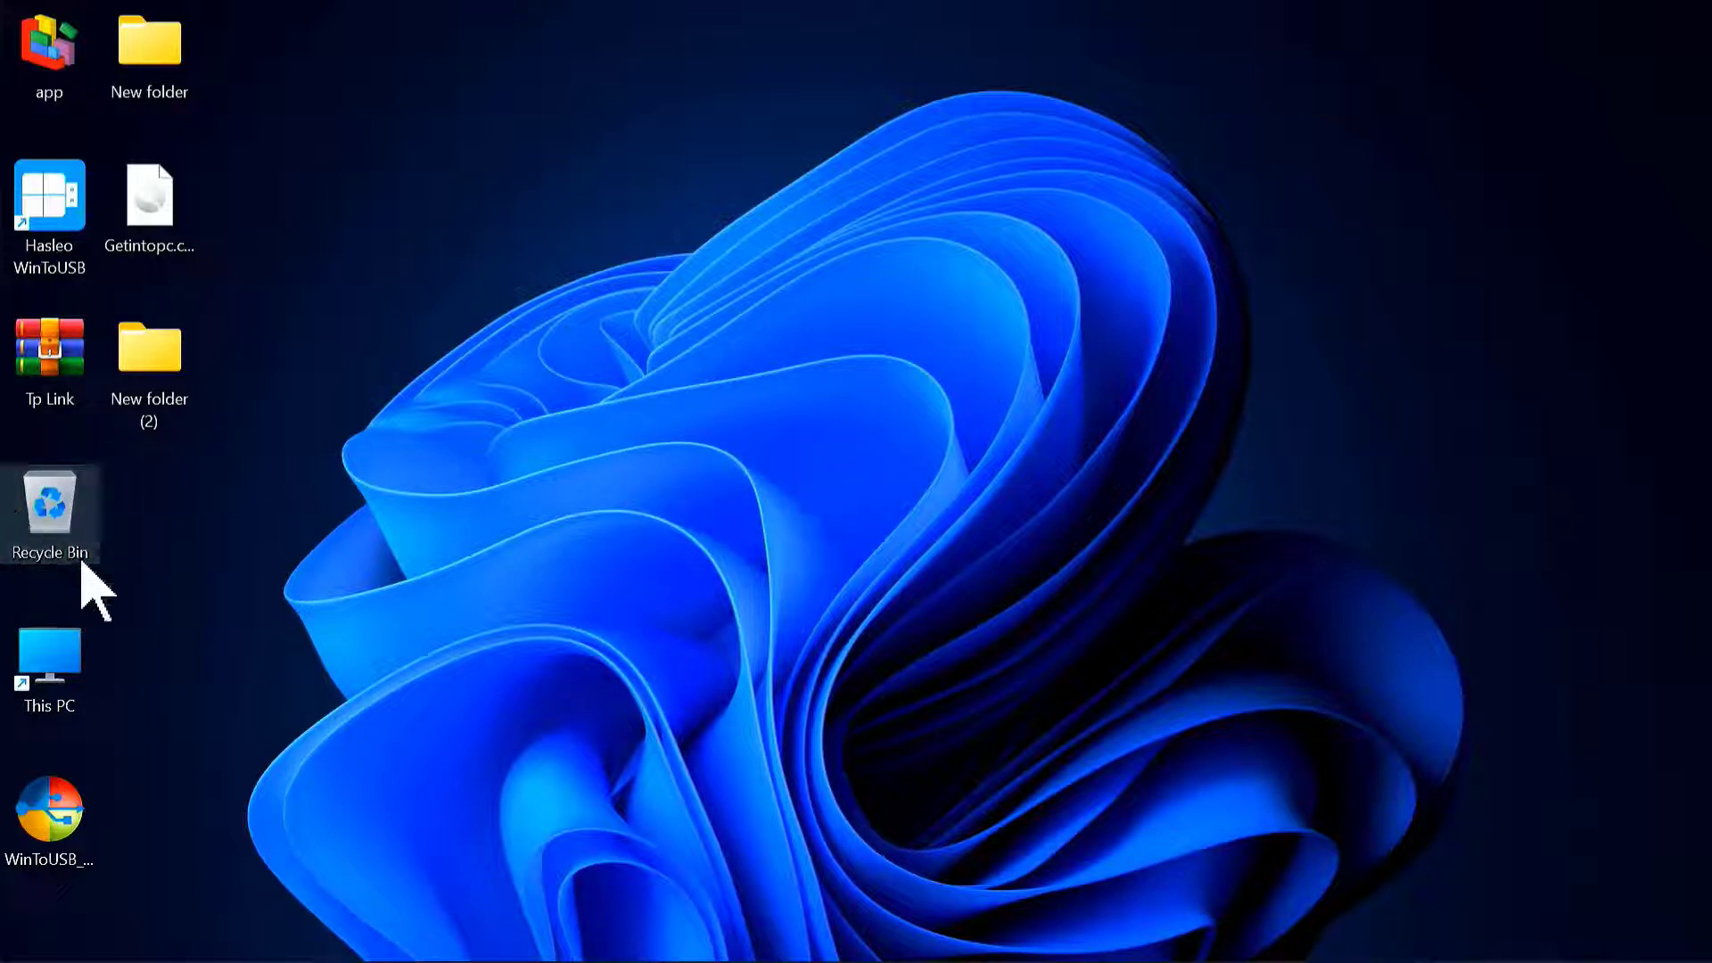
{"action": "double_click", "coordinate": [67, 497]}
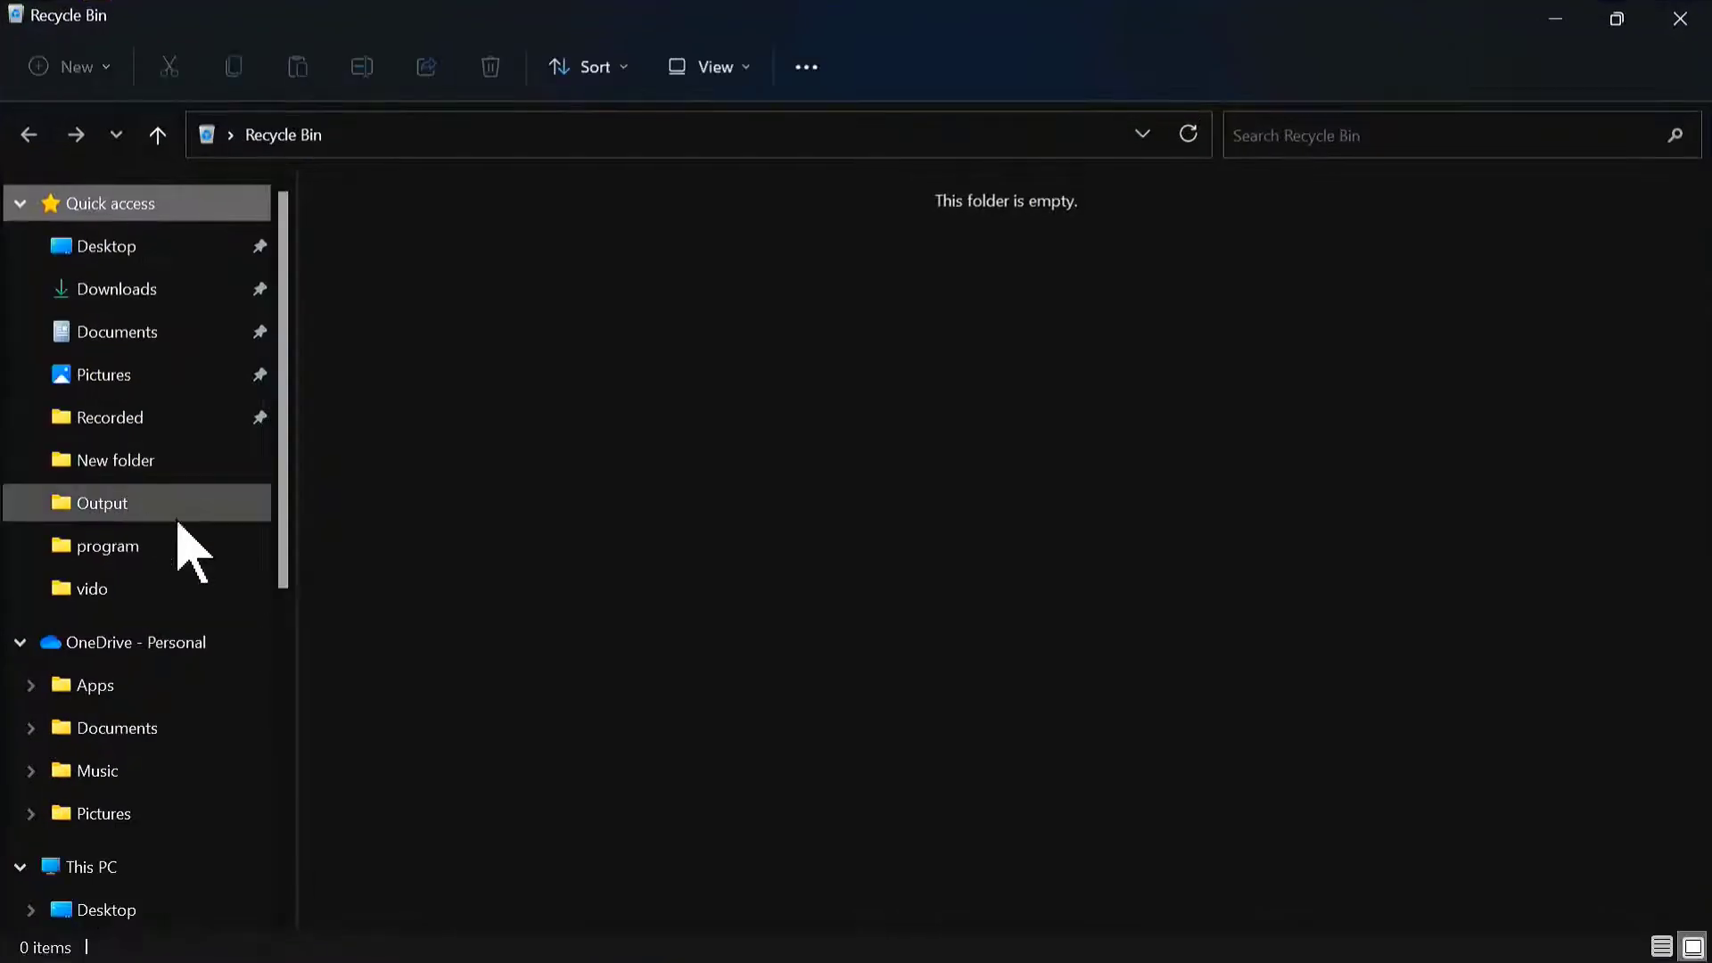
{"action": "scroll", "coordinate": [84, 793], "scroll_direction": "down", "scroll_amount": 2}
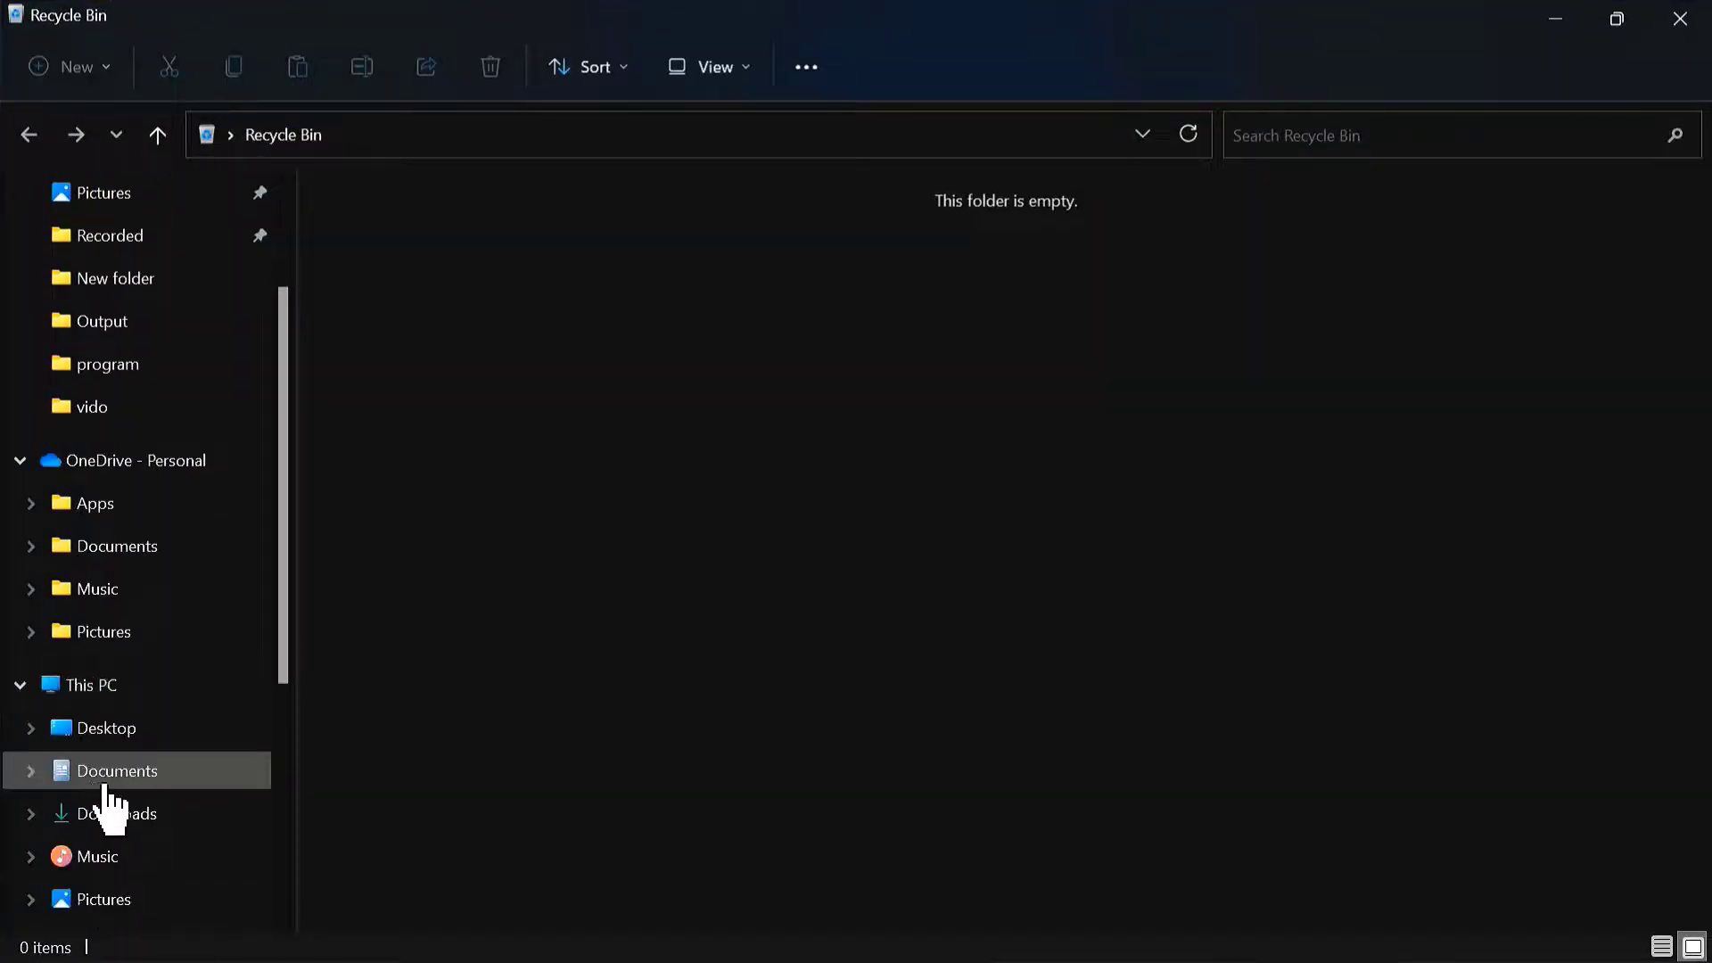
{"action": "left_click", "coordinate": [192, 692]}
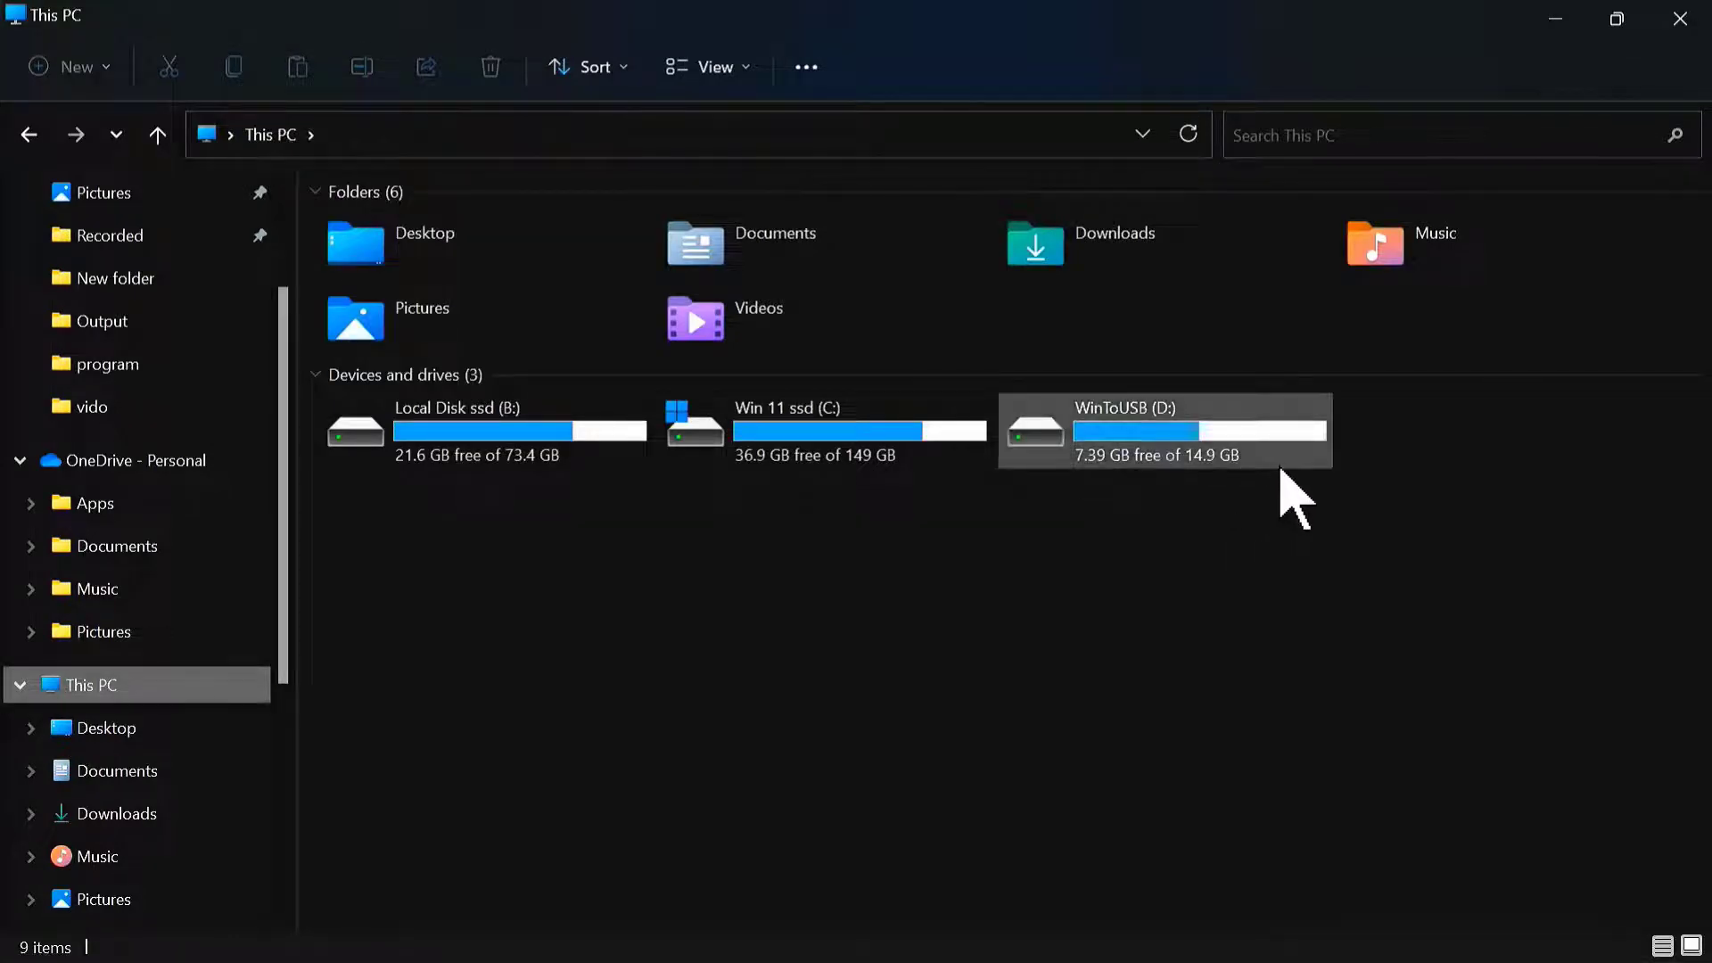
{"action": "left_click", "coordinate": [1281, 464]}
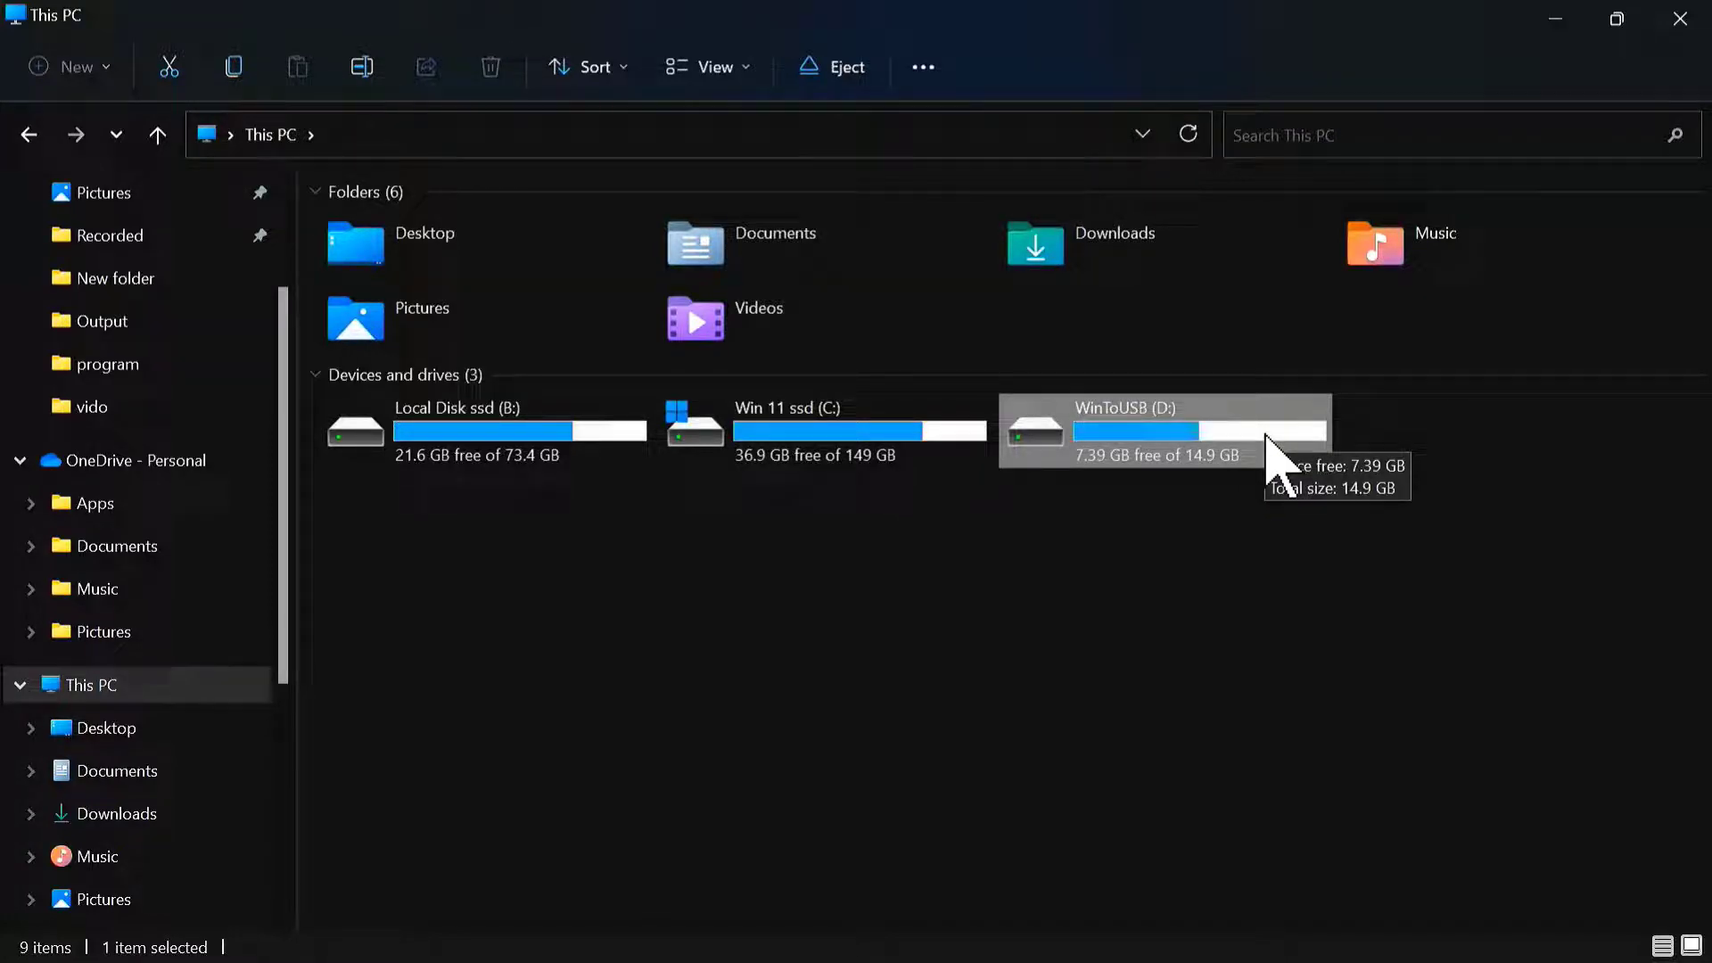
{"action": "left_click", "coordinate": [1680, 18]}
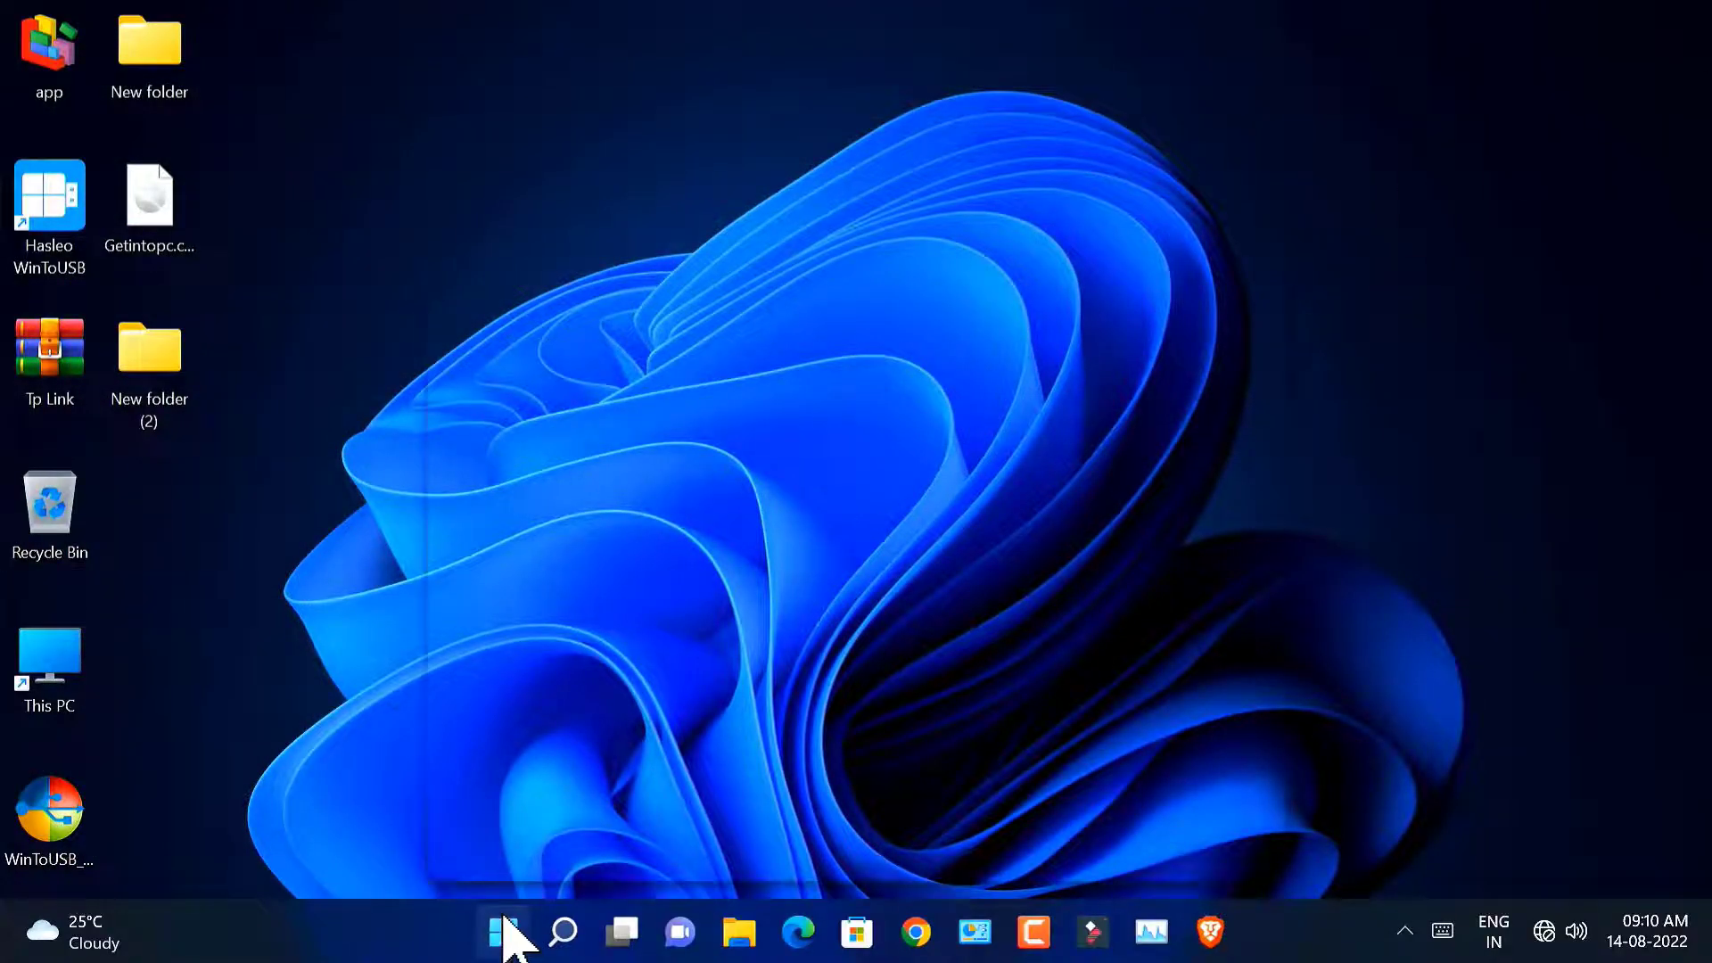
- Restart the computer and enter the BIOS setup utility during startup
{"action": "left_click", "coordinate": [506, 932]}
{"action": "left_click", "coordinate": [1189, 839]}
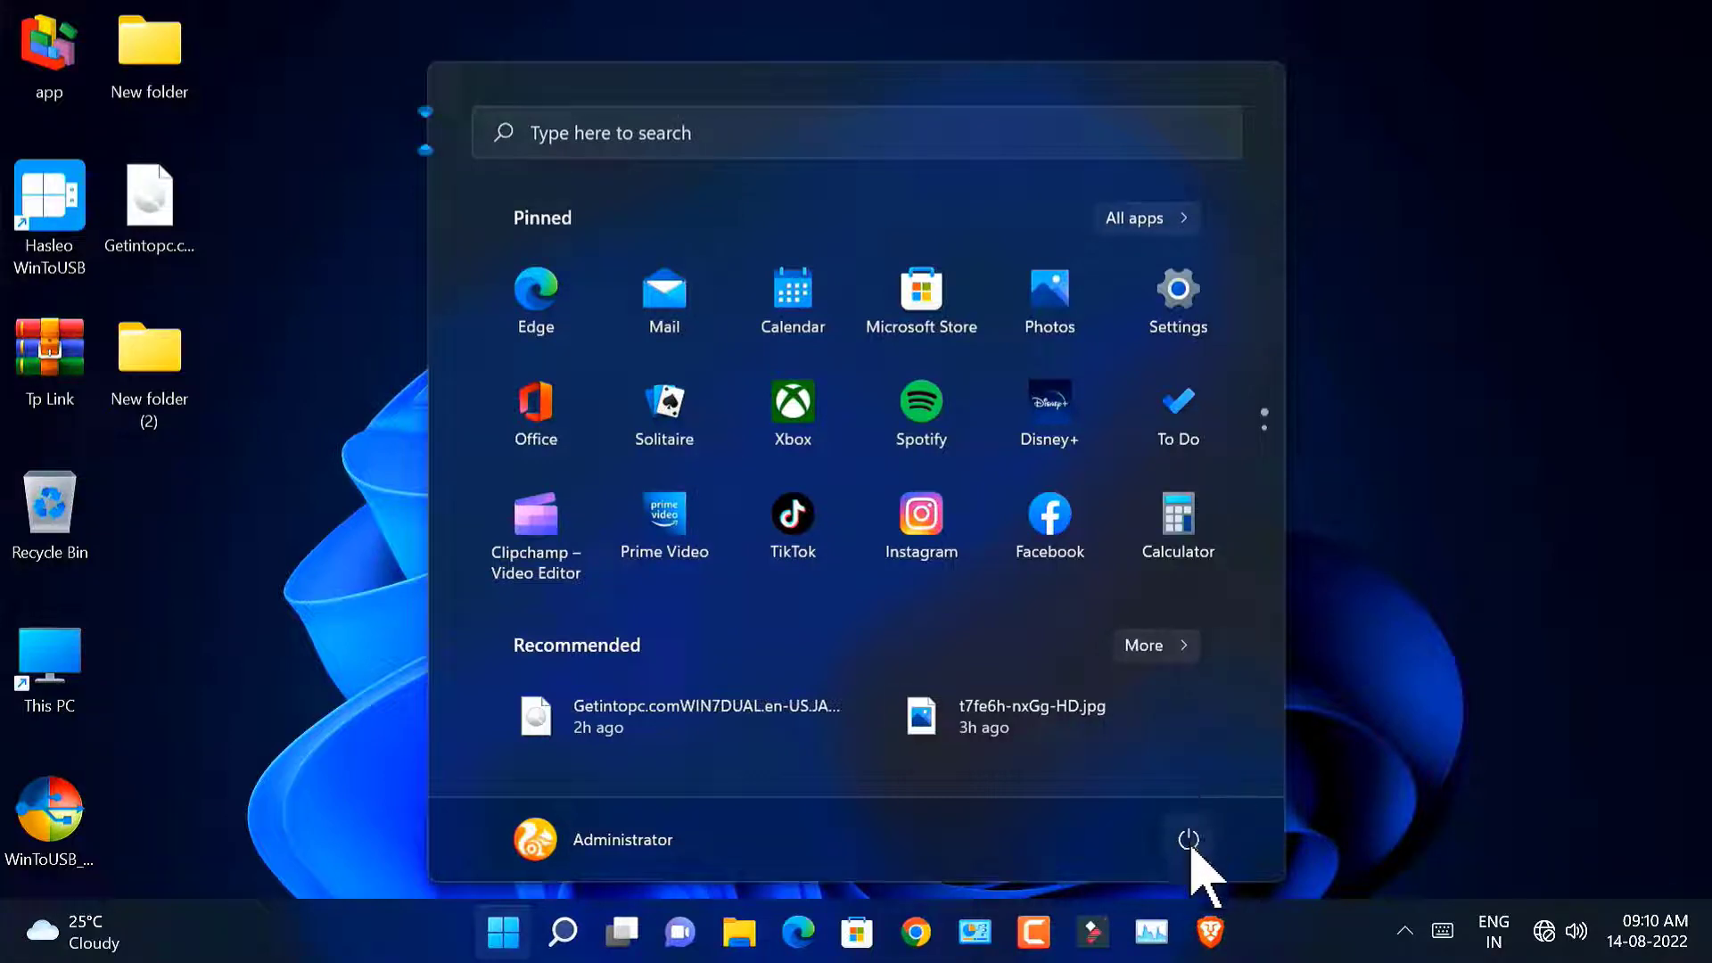
{"action": "left_click", "coordinate": [1188, 843]}
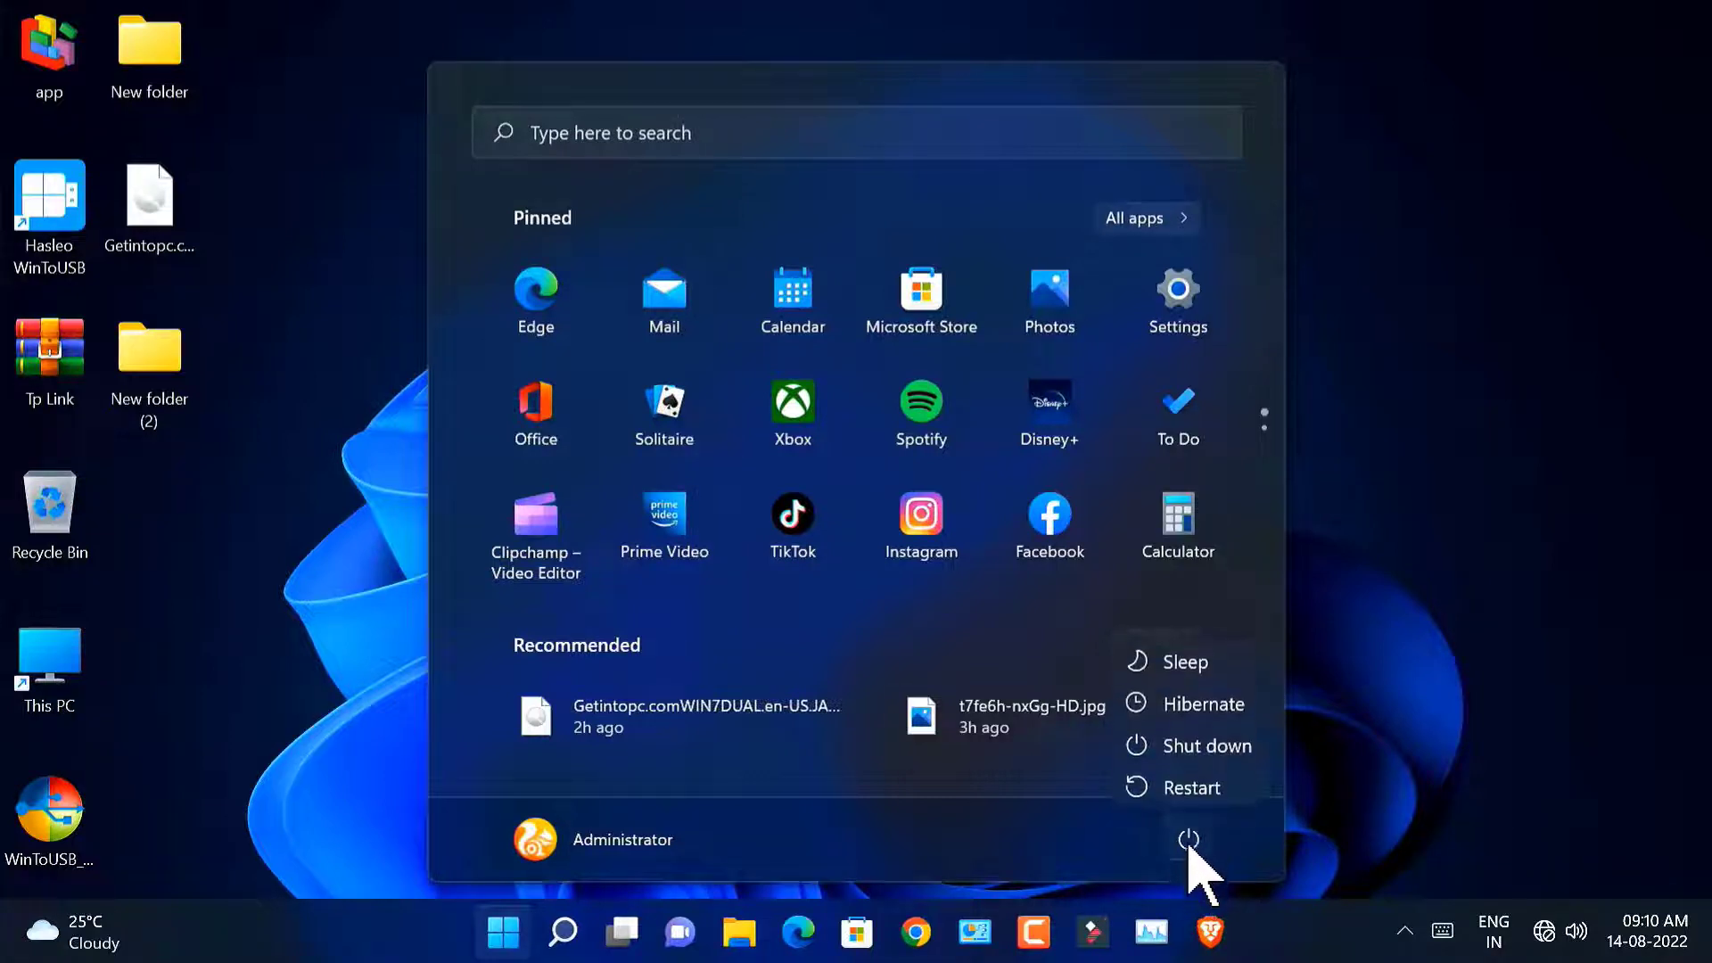
{"action": "left_click", "coordinate": [1191, 782]}
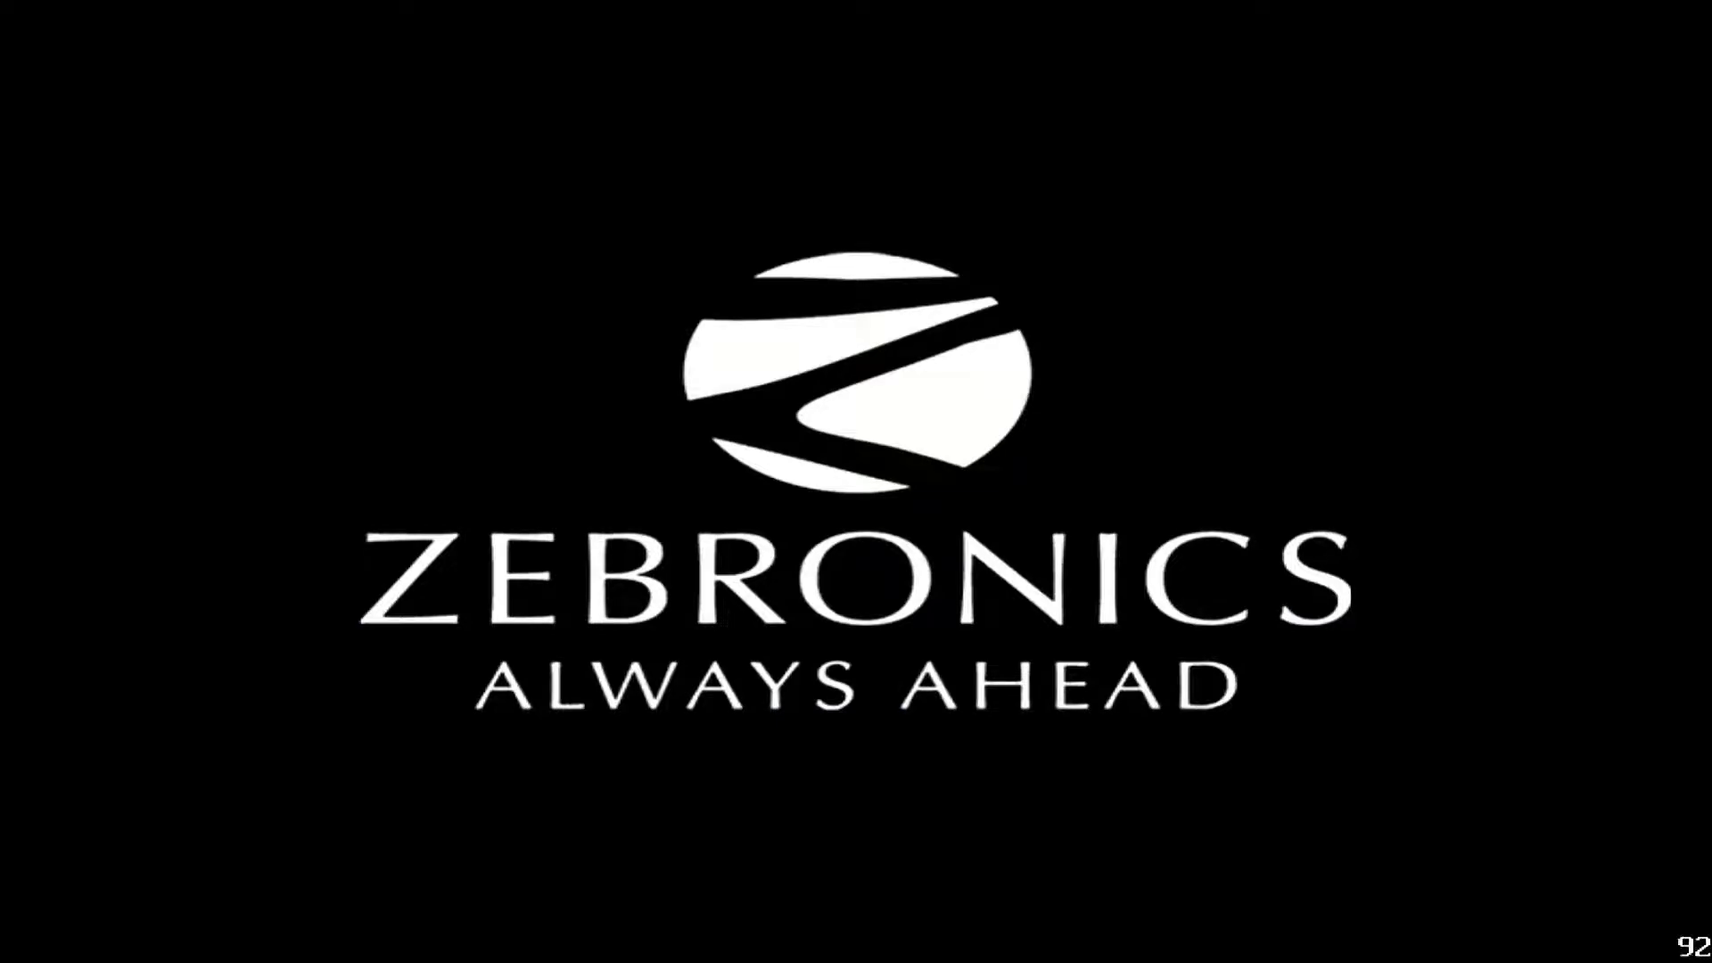
{"action": "key", "text": "Delete"}
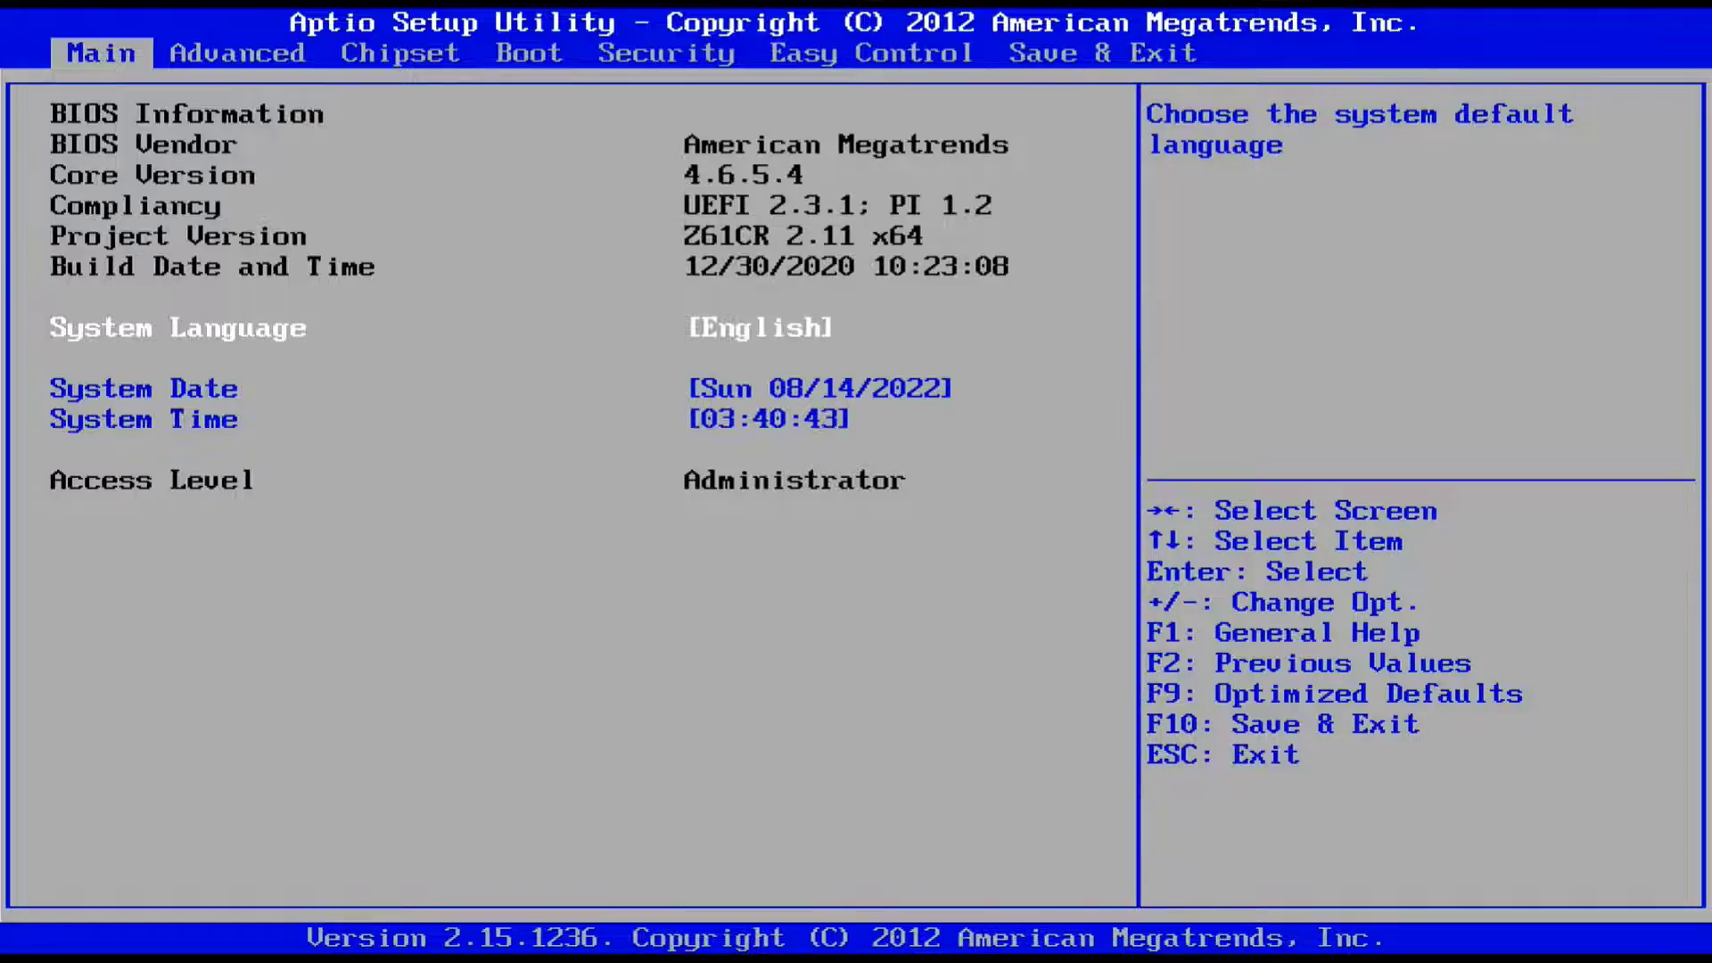
- Set Boot Option #1 to the hp v150w PMAP USB drive in the BIOS boot priorities
{"action": "key", "text": "Right"}
{"action": "key", "text": "Right"}
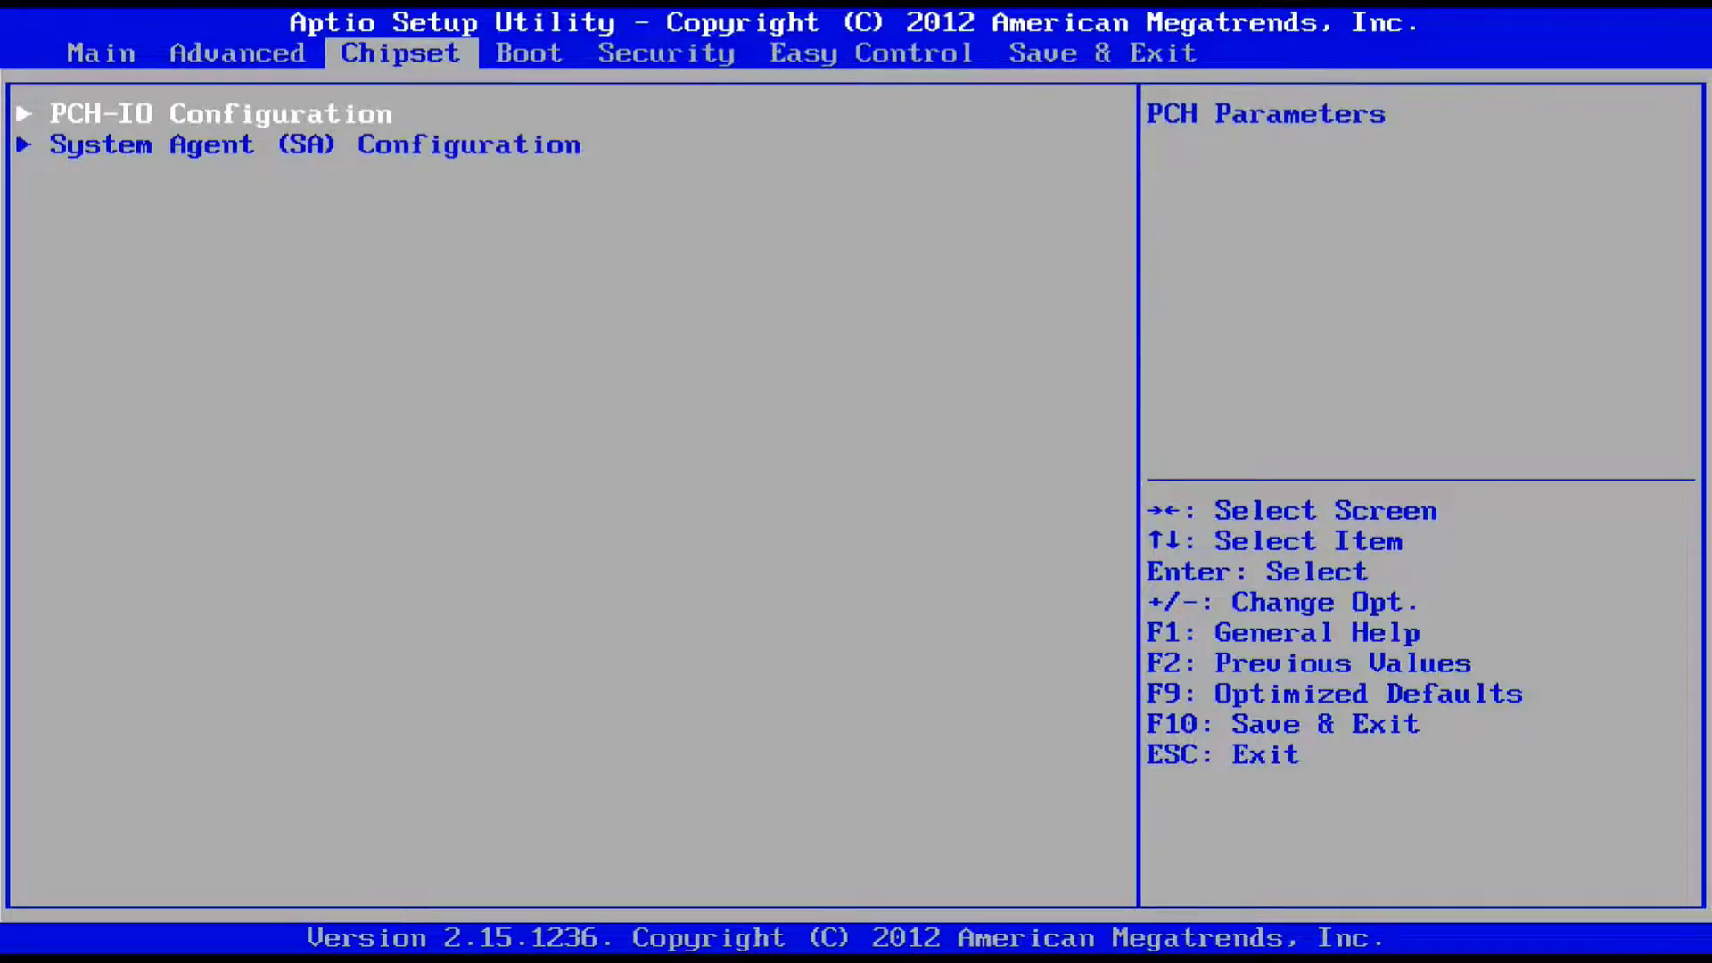
{"action": "key", "text": "Right"}
{"action": "key", "text": "Down"}
{"action": "key", "text": "Down"}
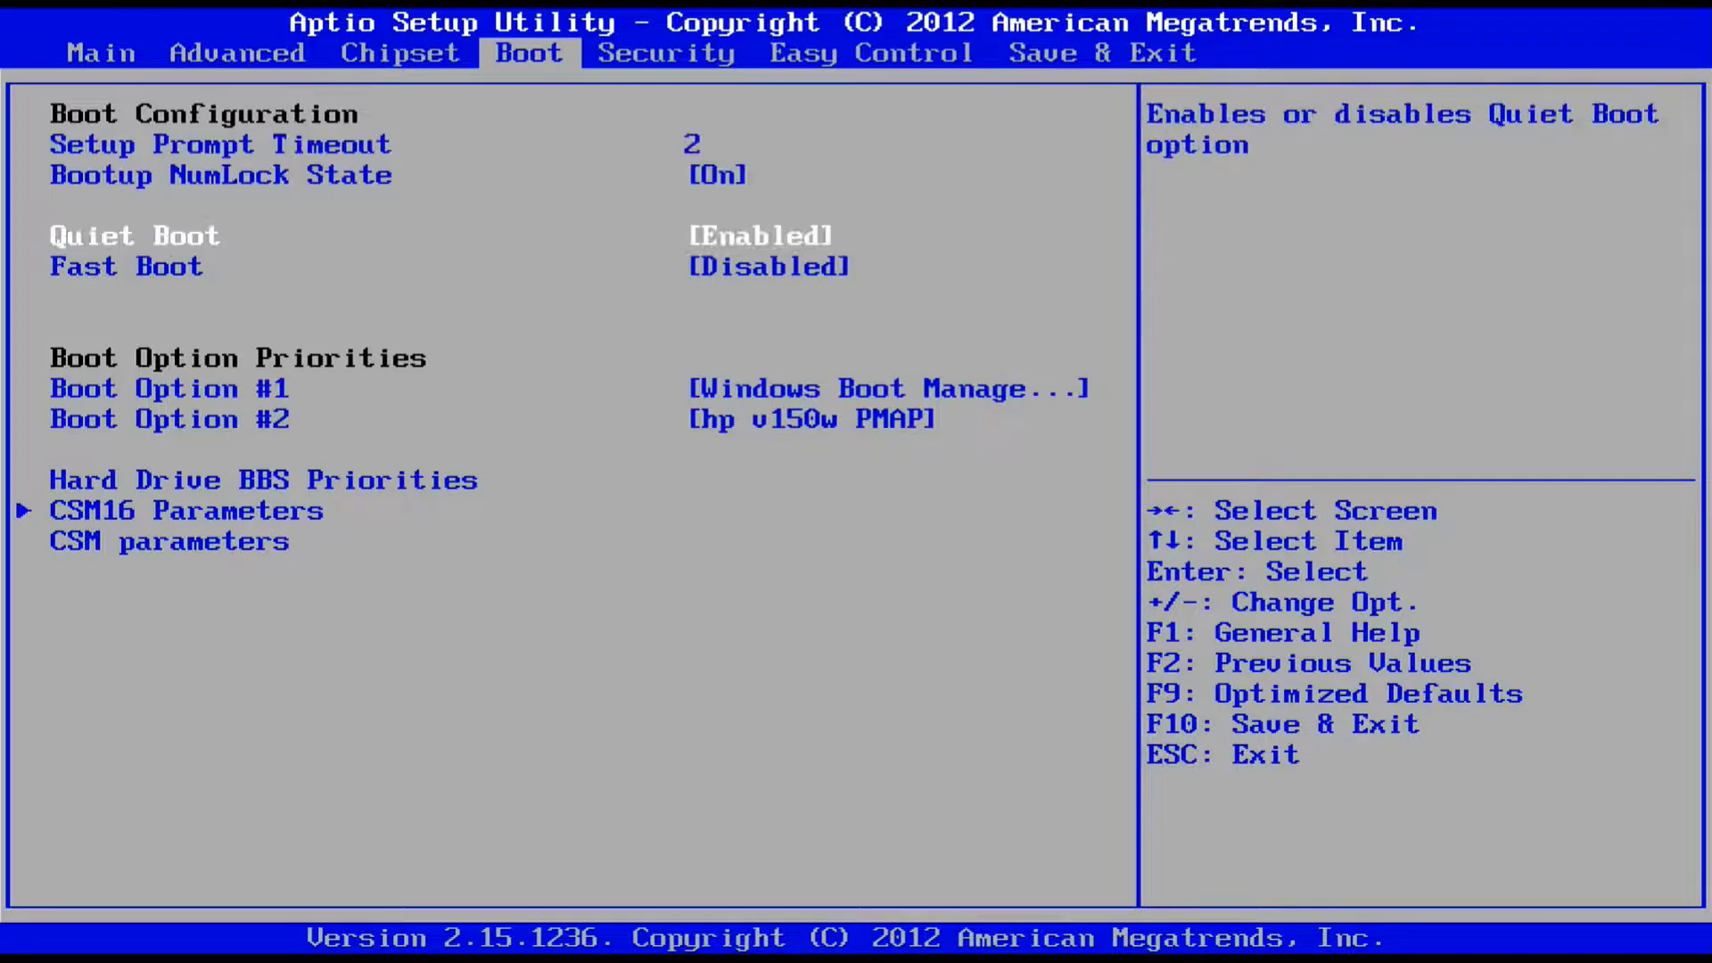
{"action": "key", "text": "Down"}
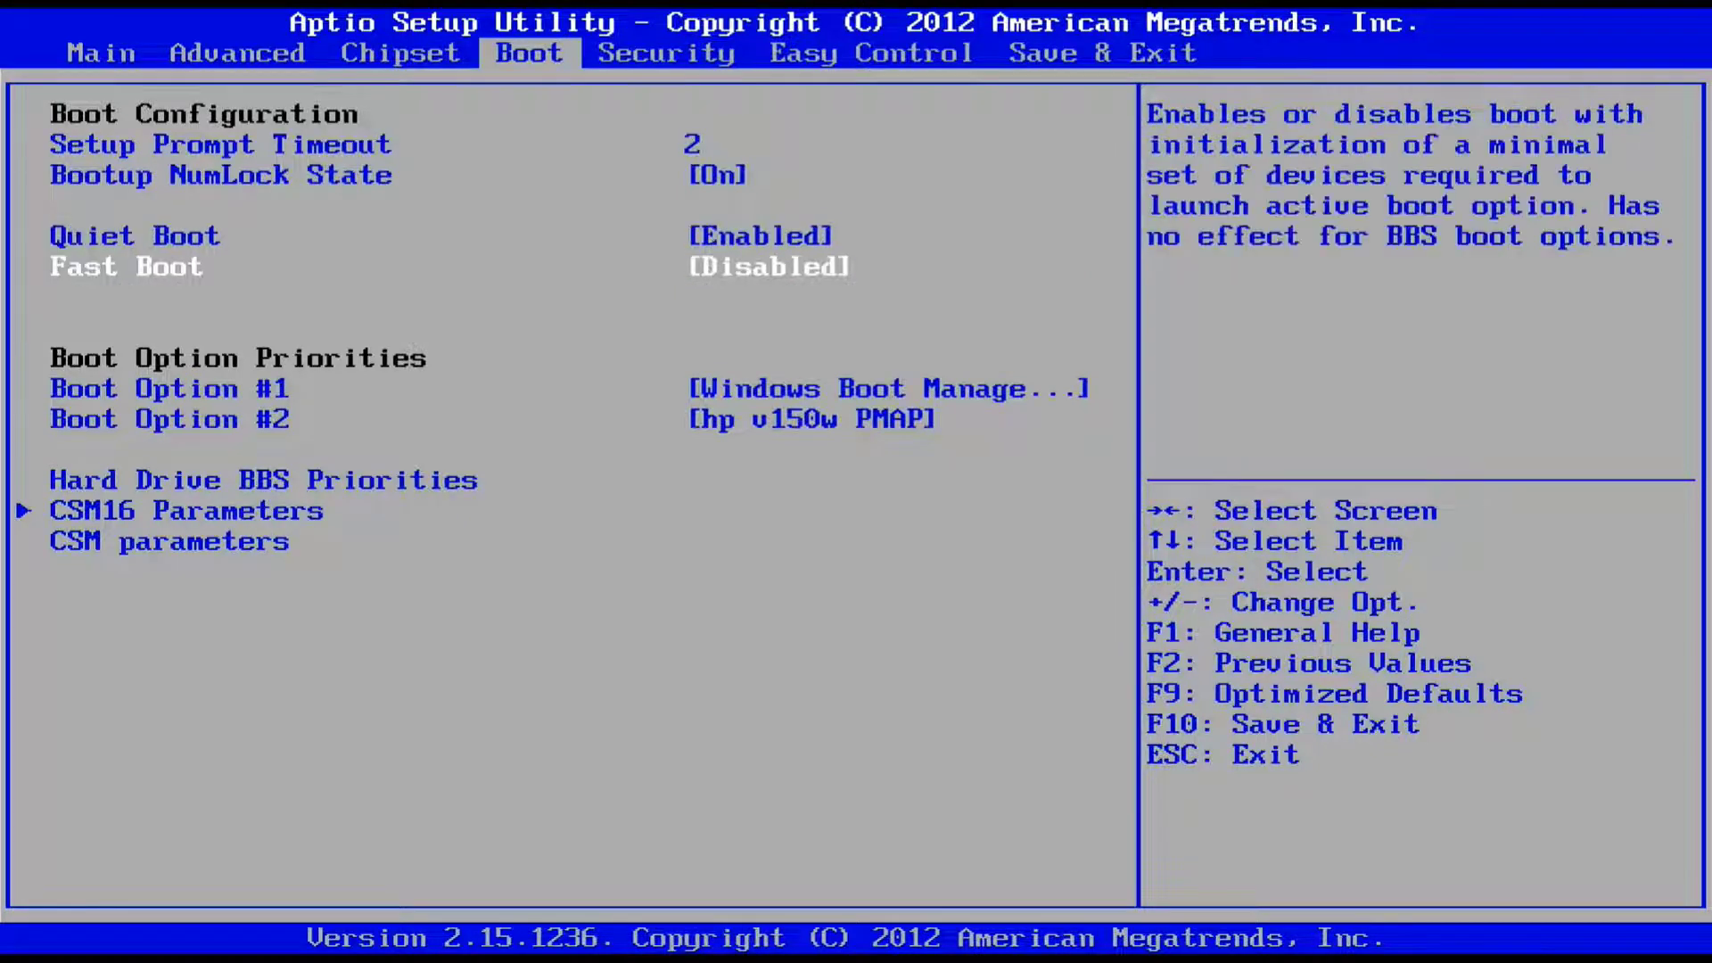
{"action": "key", "text": "Down"}
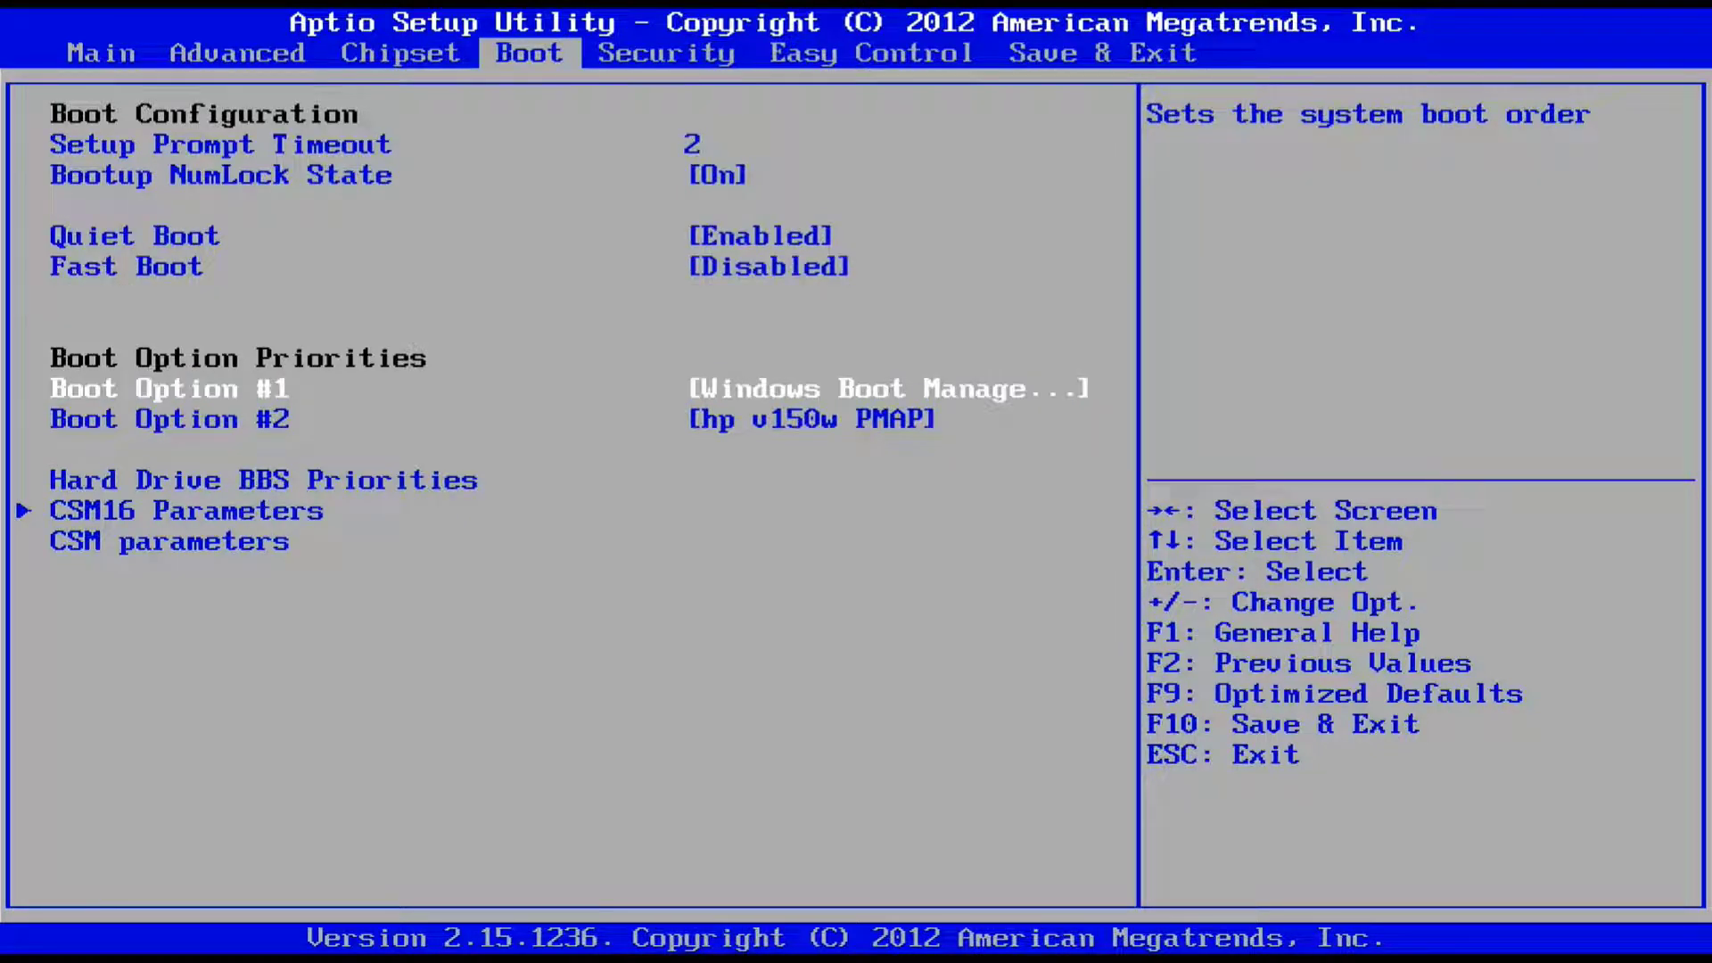
{"action": "key", "text": "Return"}
{"action": "key", "text": "Up"}
{"action": "key", "text": "Return"}
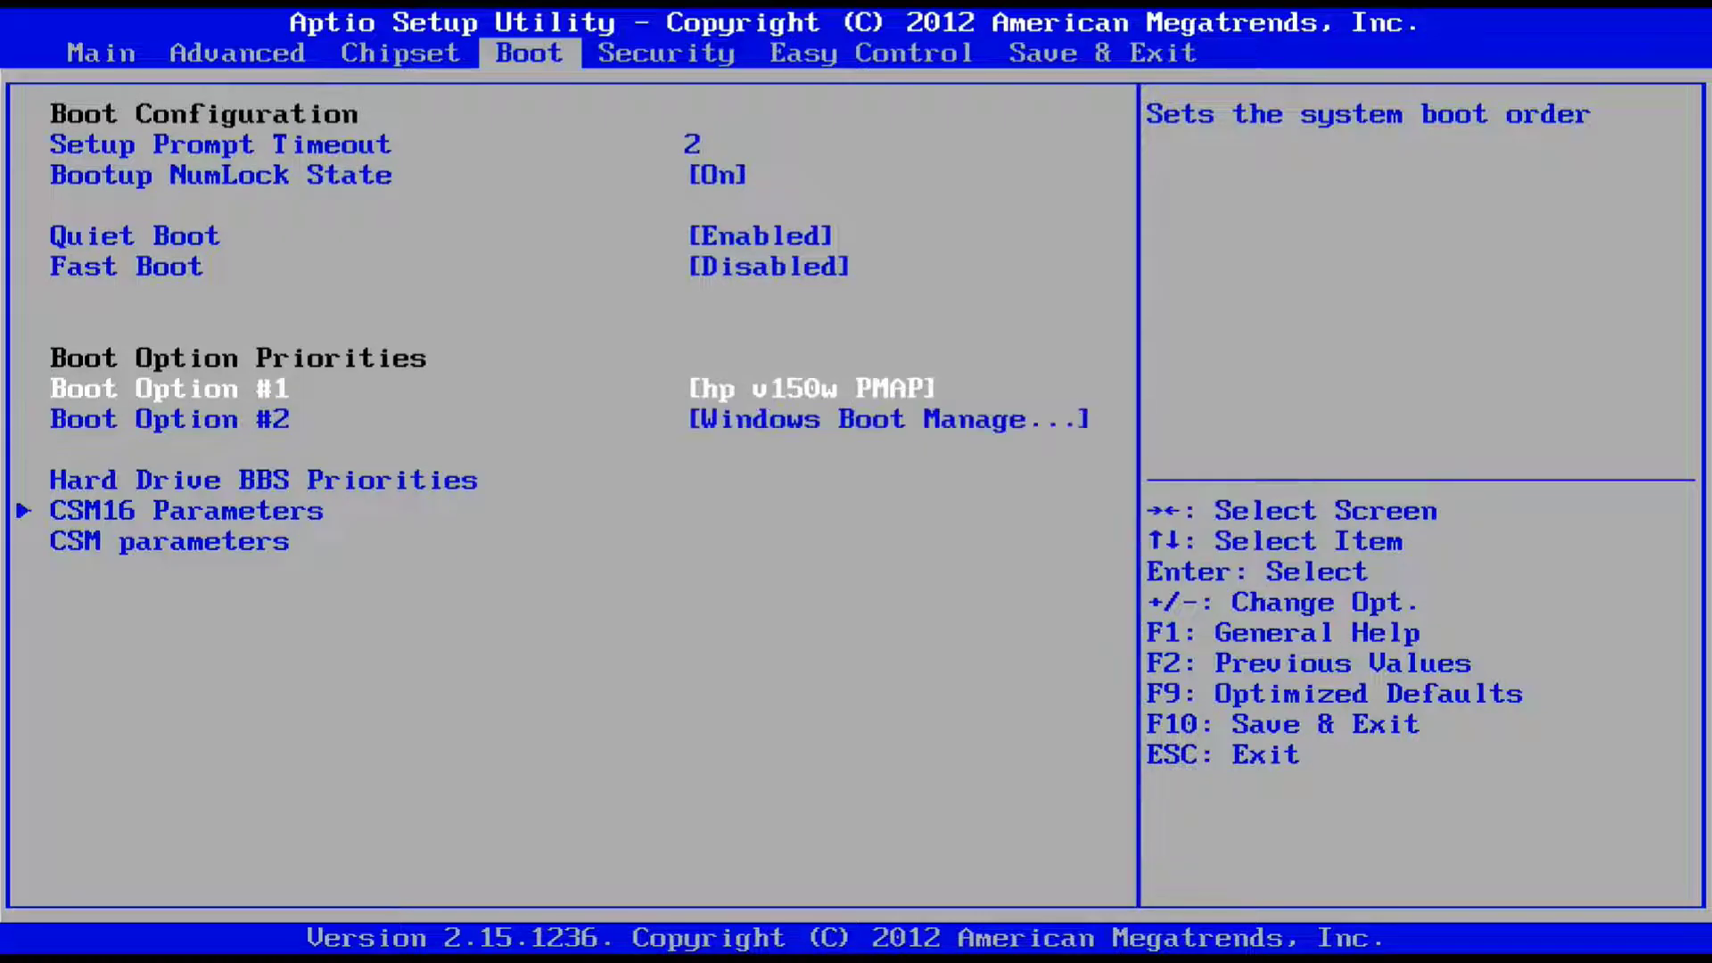
- Save the BIOS configuration and reset the system to boot from the USB drive
{"action": "key", "text": "Right"}
{"action": "key", "text": "Right"}
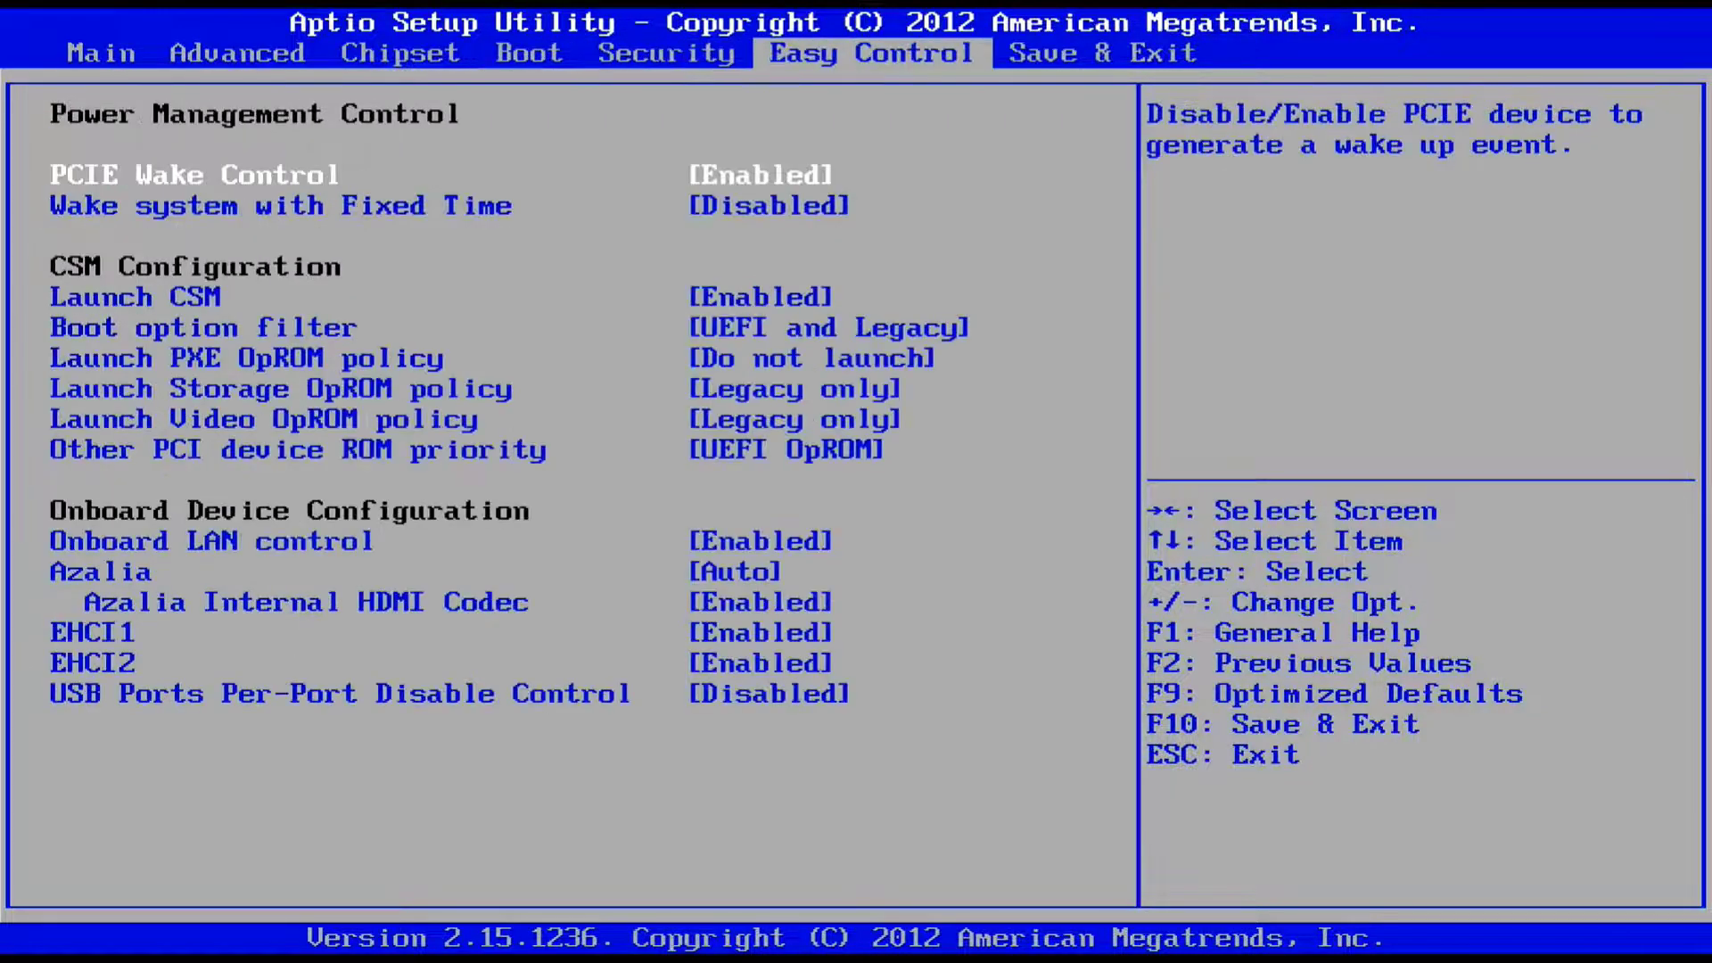
{"action": "key", "text": "Right"}
{"action": "key", "text": "Up"}
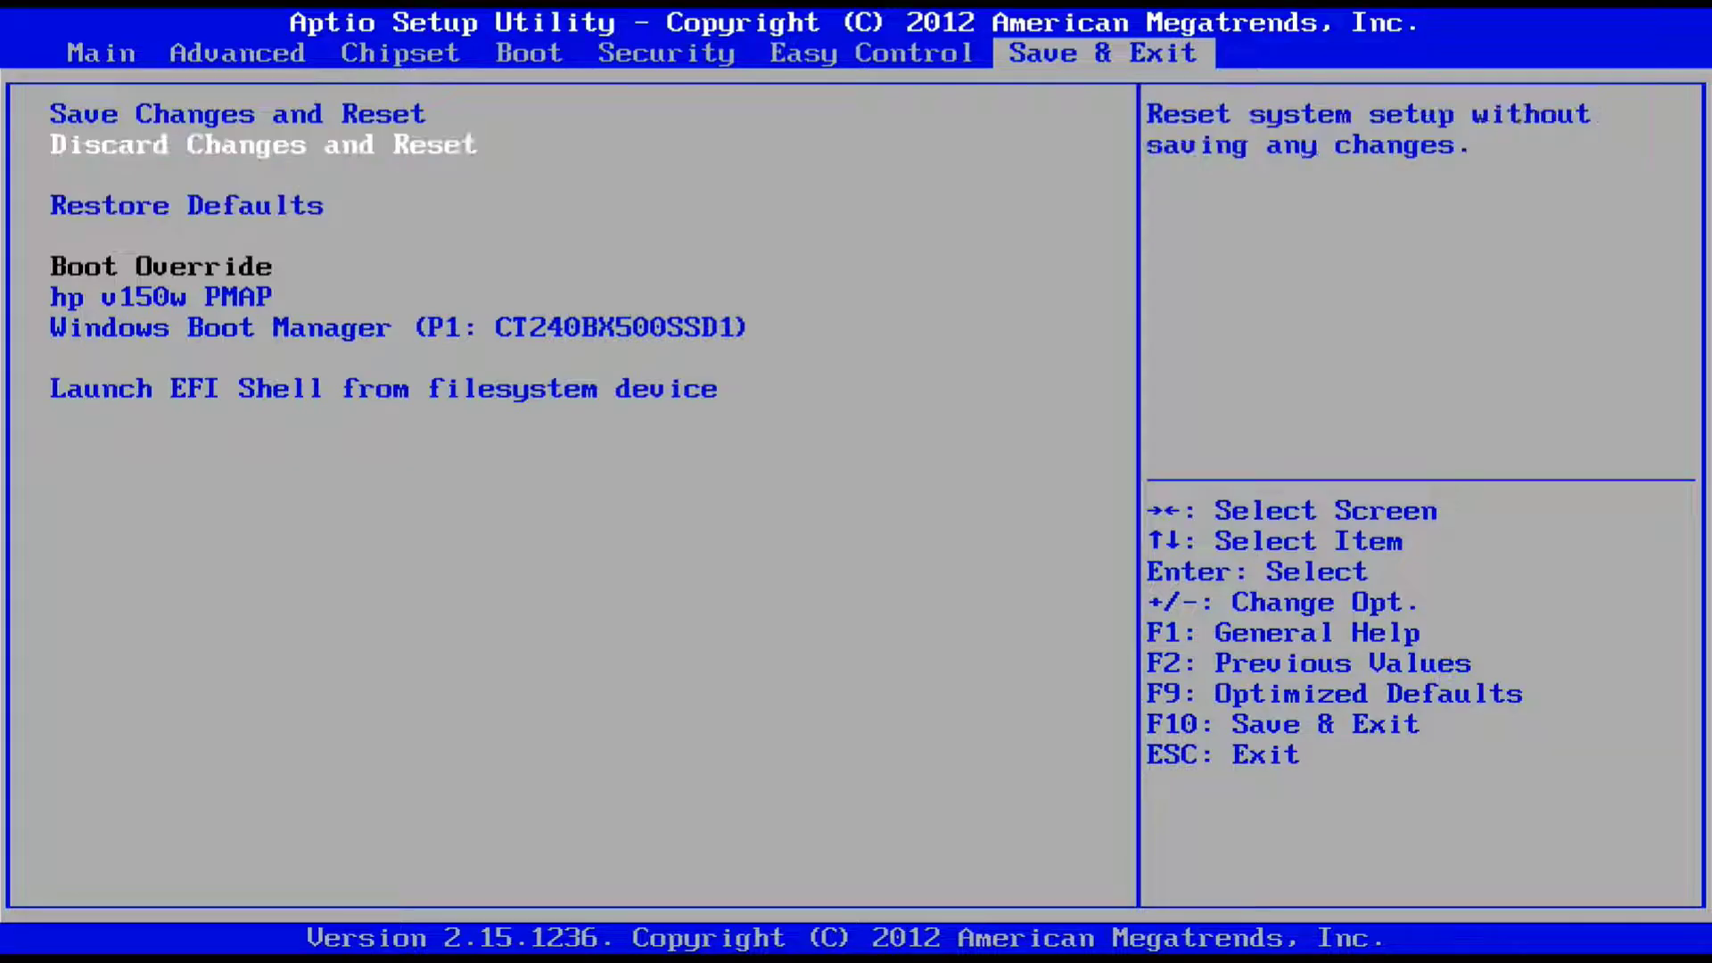
{"action": "key", "text": "Up"}
{"action": "key", "text": "Return"}
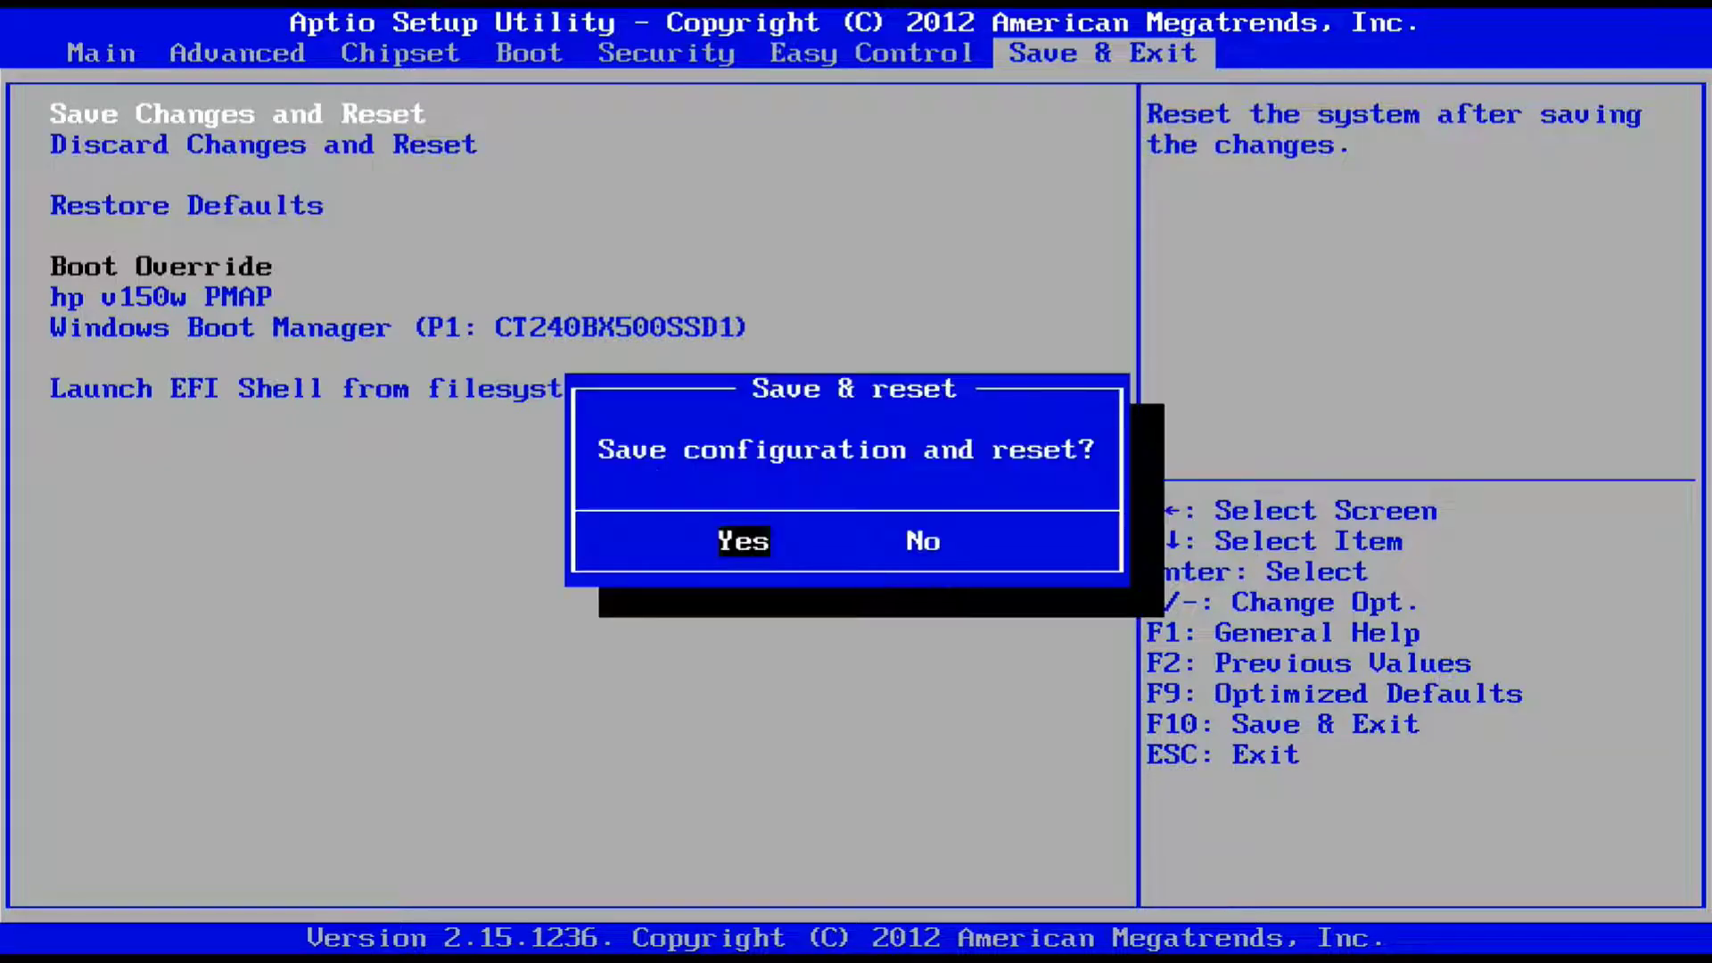
{"action": "key", "text": "Return"}
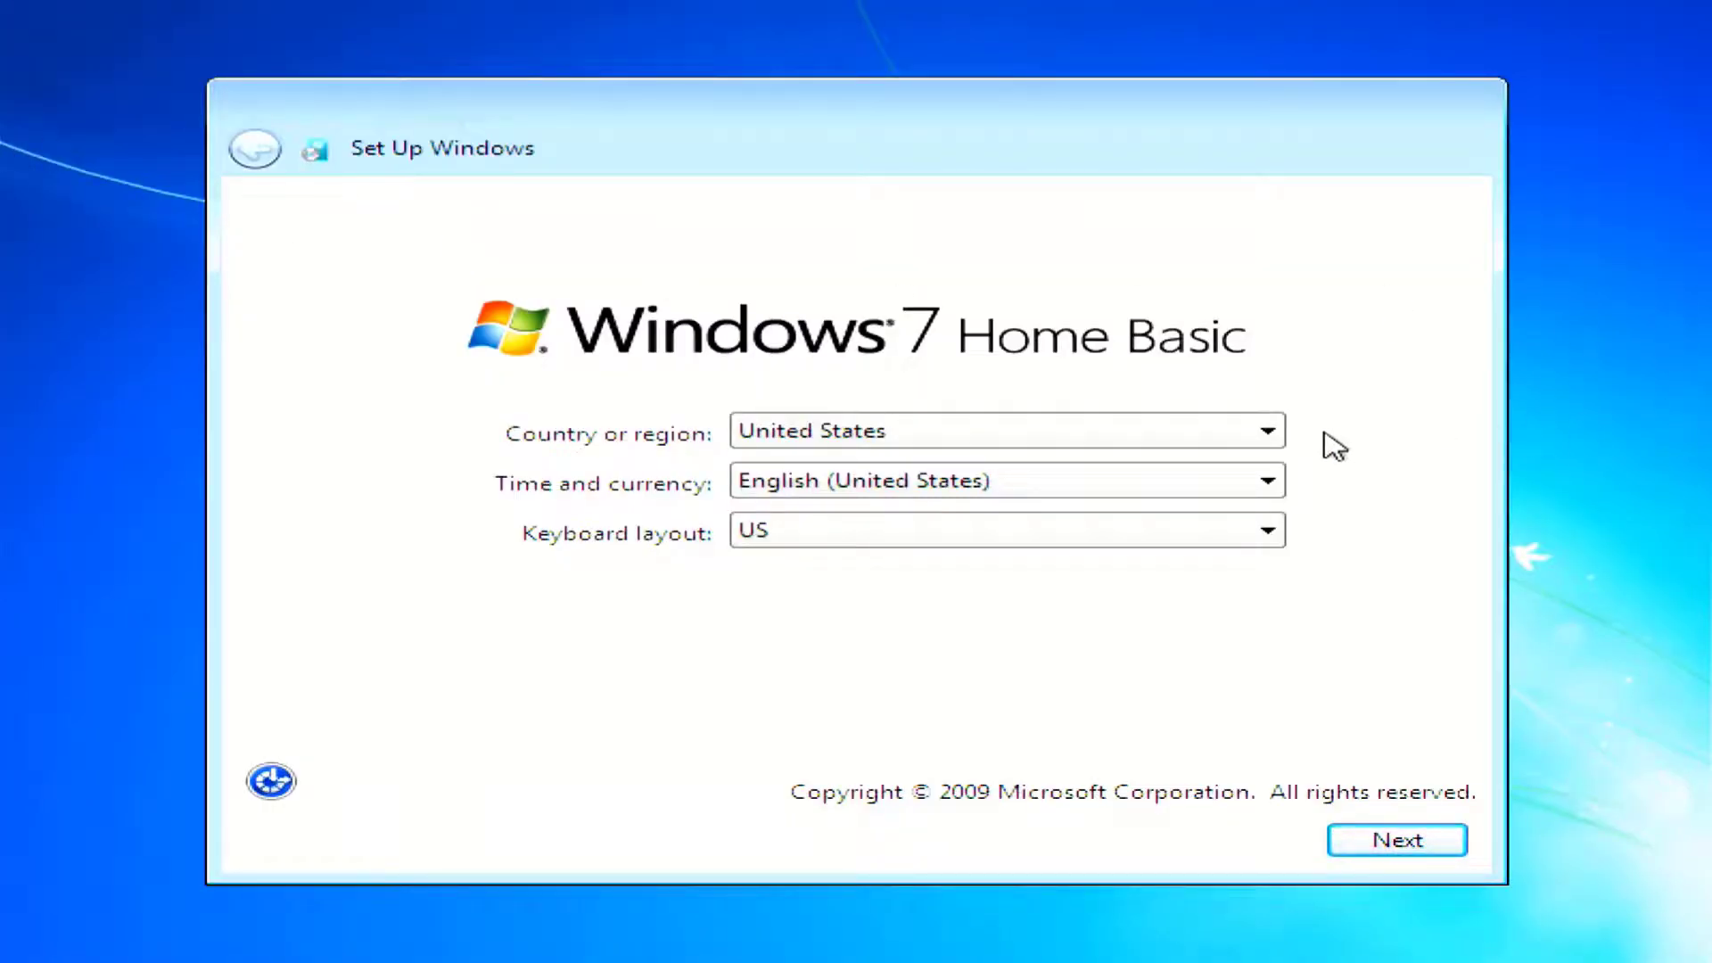
- Accept the United States regional settings in Windows 7 setup and create the account windot without a password
{"action": "left_click", "coordinate": [1420, 847]}
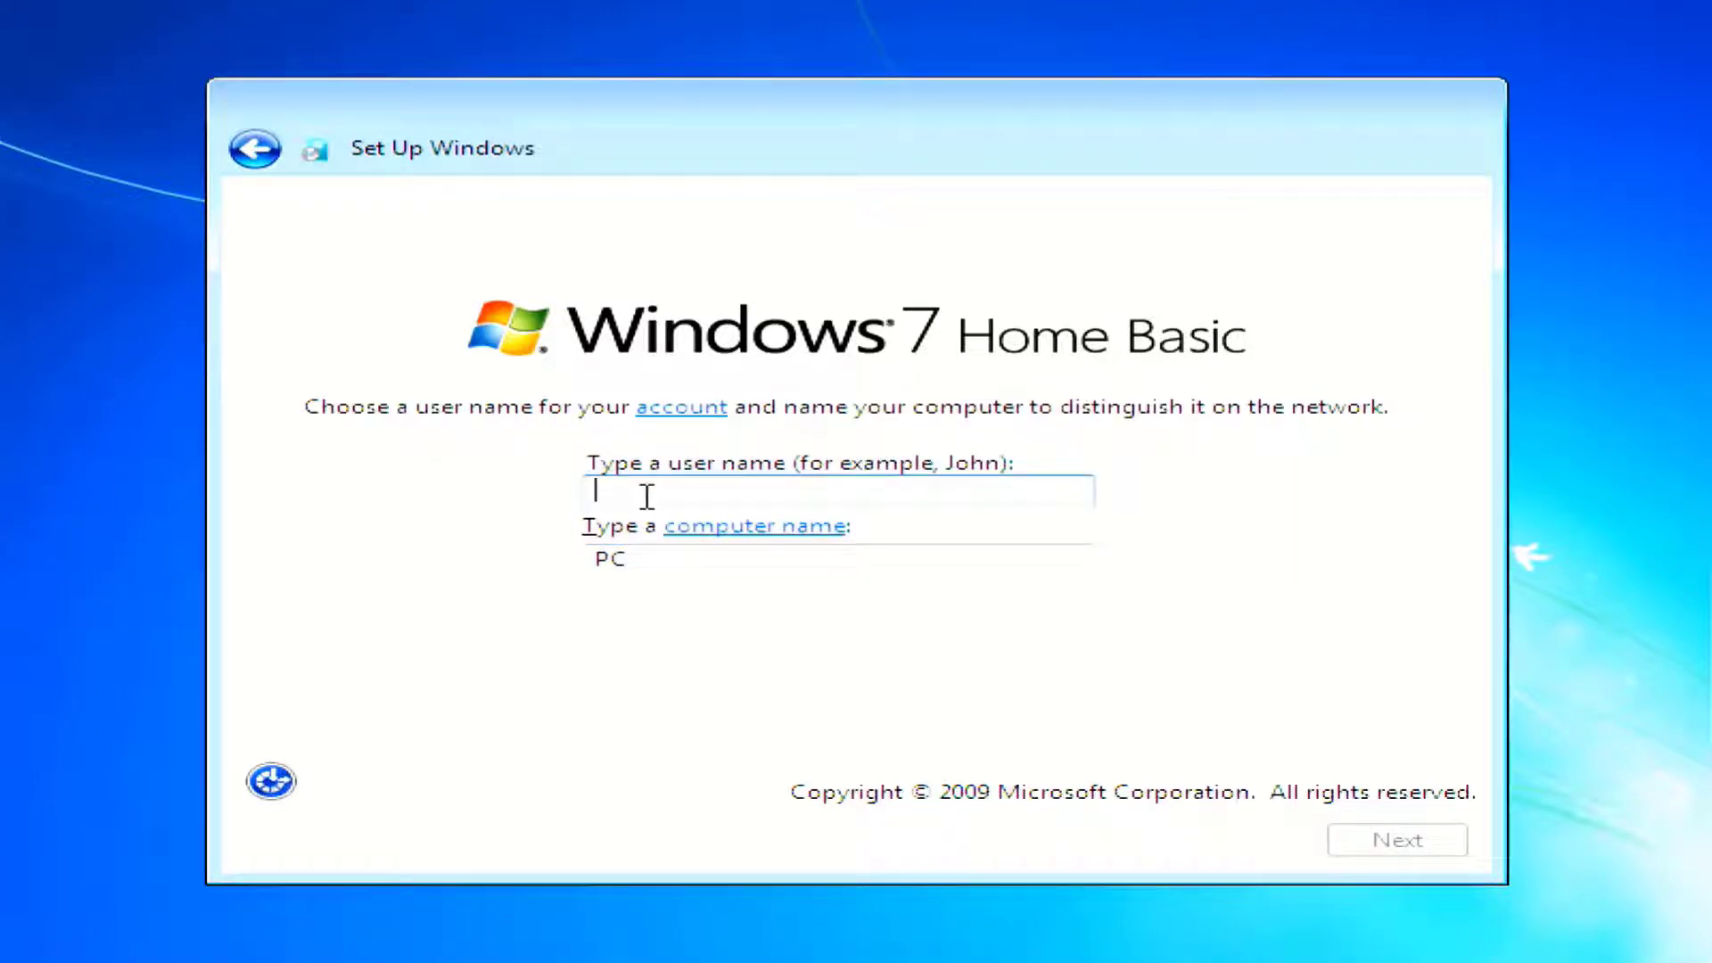
{"action": "type", "text": "w"}
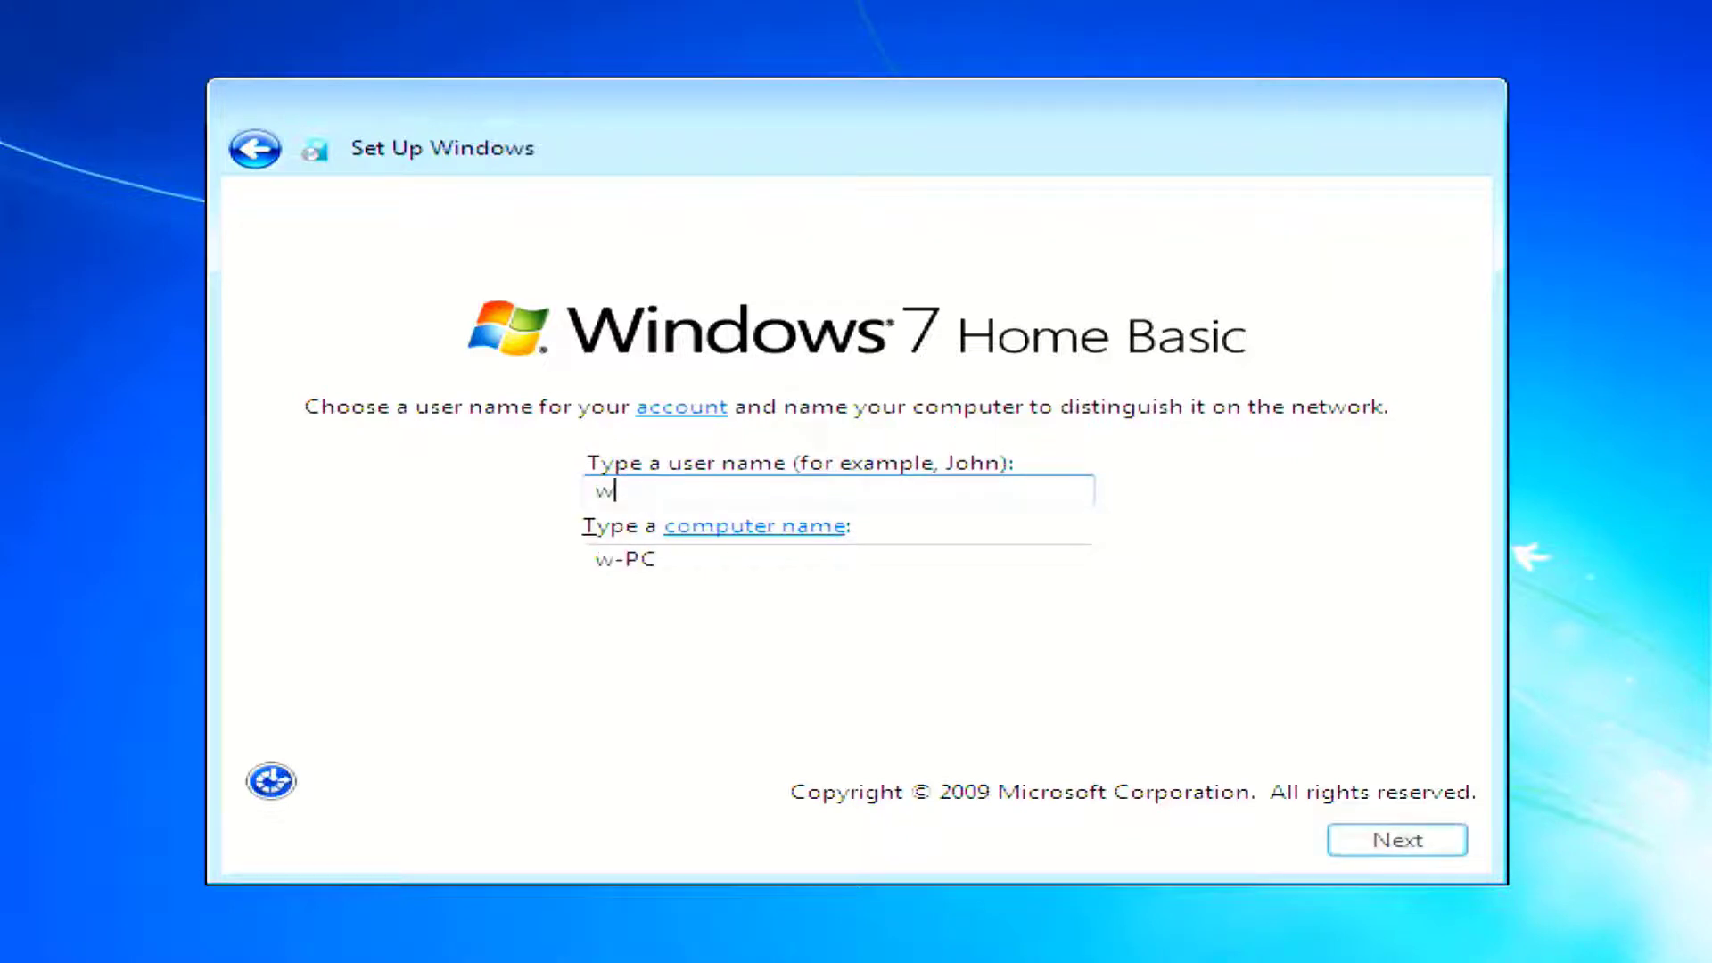
{"action": "type", "text": "in"}
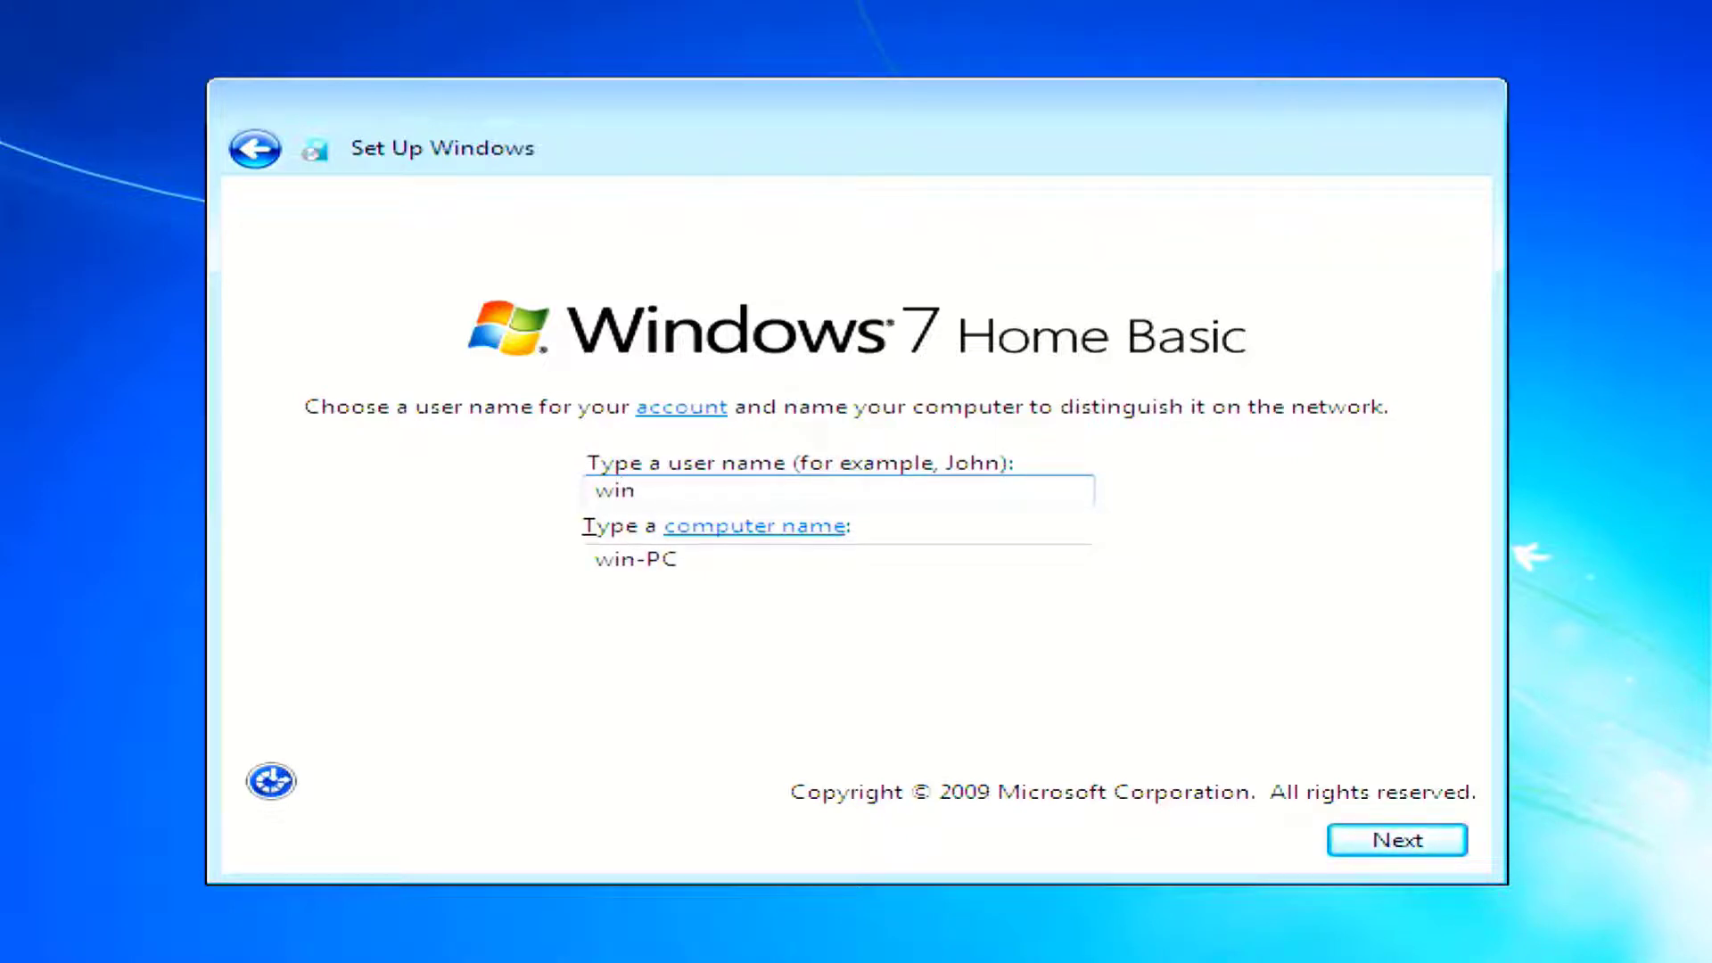
{"action": "type", "text": "dot"}
{"action": "left_click", "coordinate": [1435, 840]}
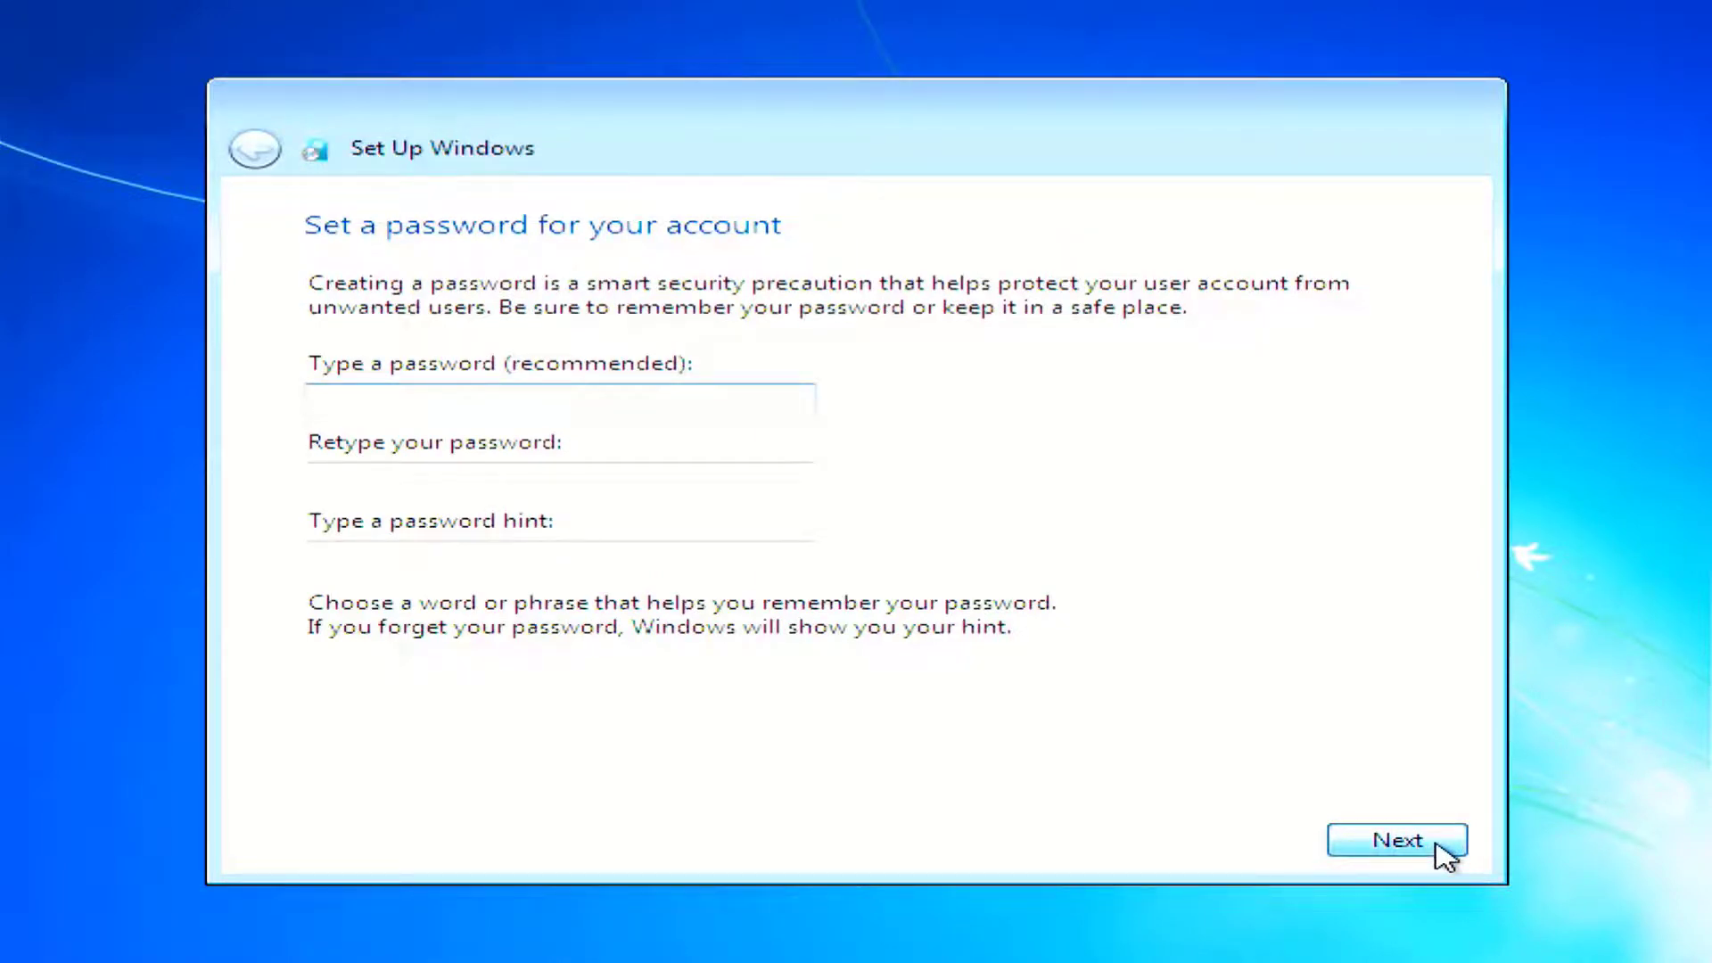
{"action": "left_click", "coordinate": [1437, 846]}
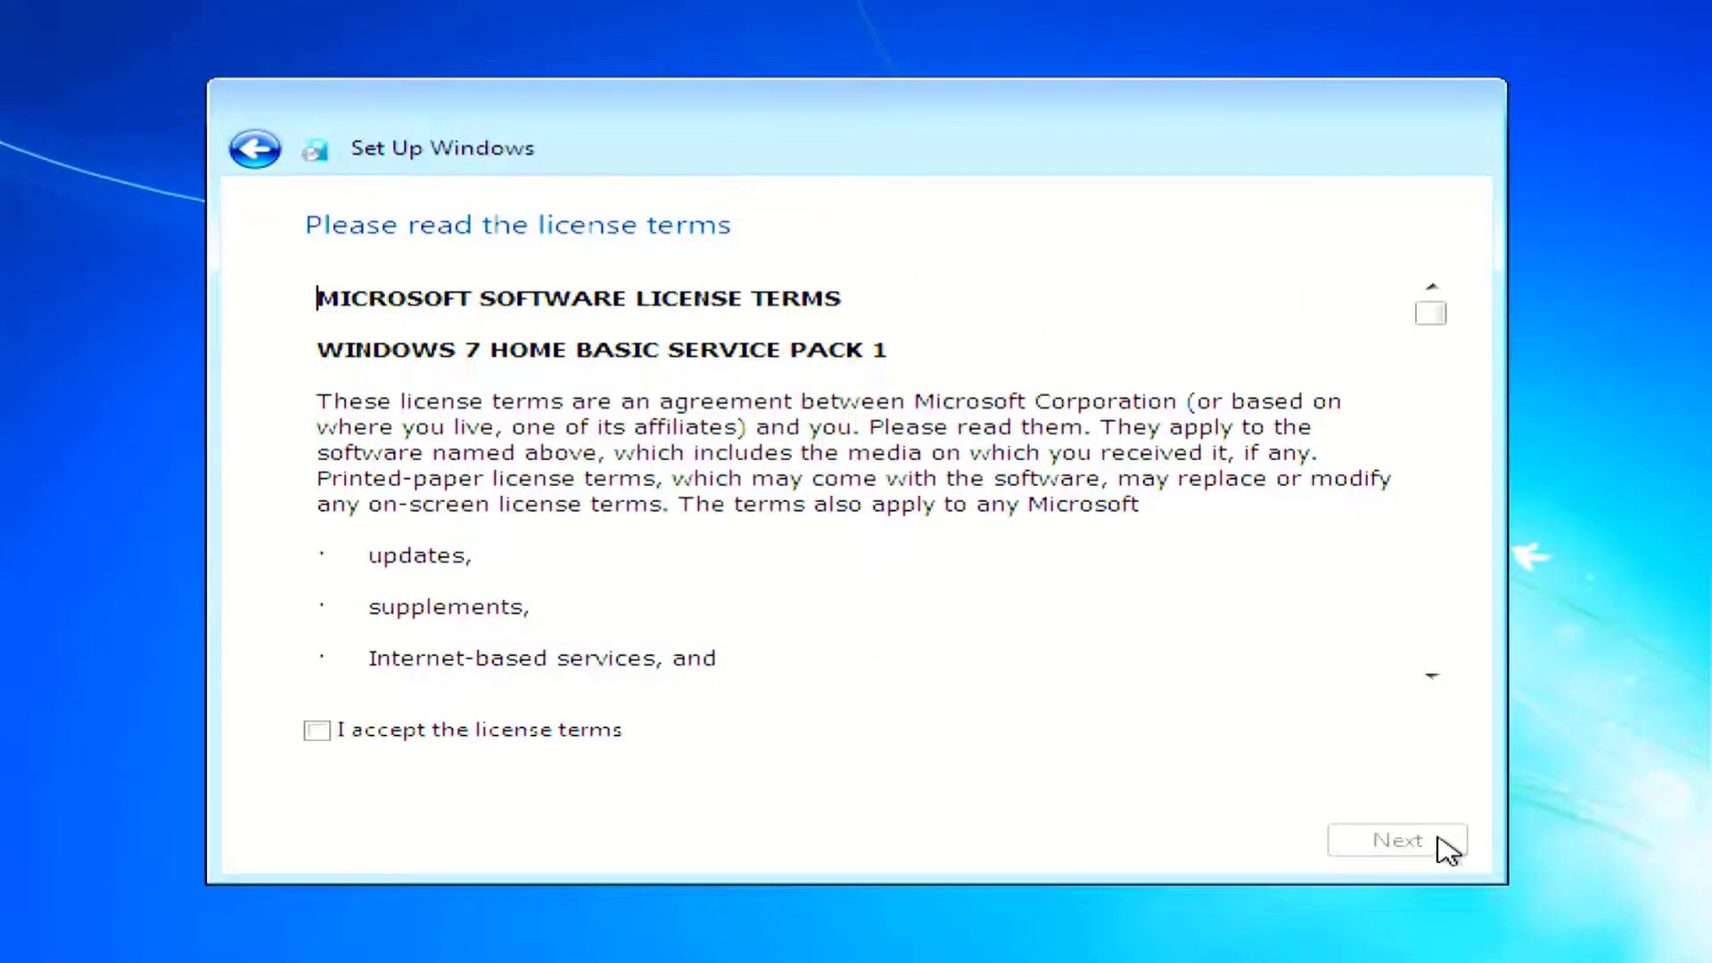
- Accept the license terms and complete setup with Ask me later for updates and the default Pacific Time settings
{"action": "left_click", "coordinate": [348, 733]}
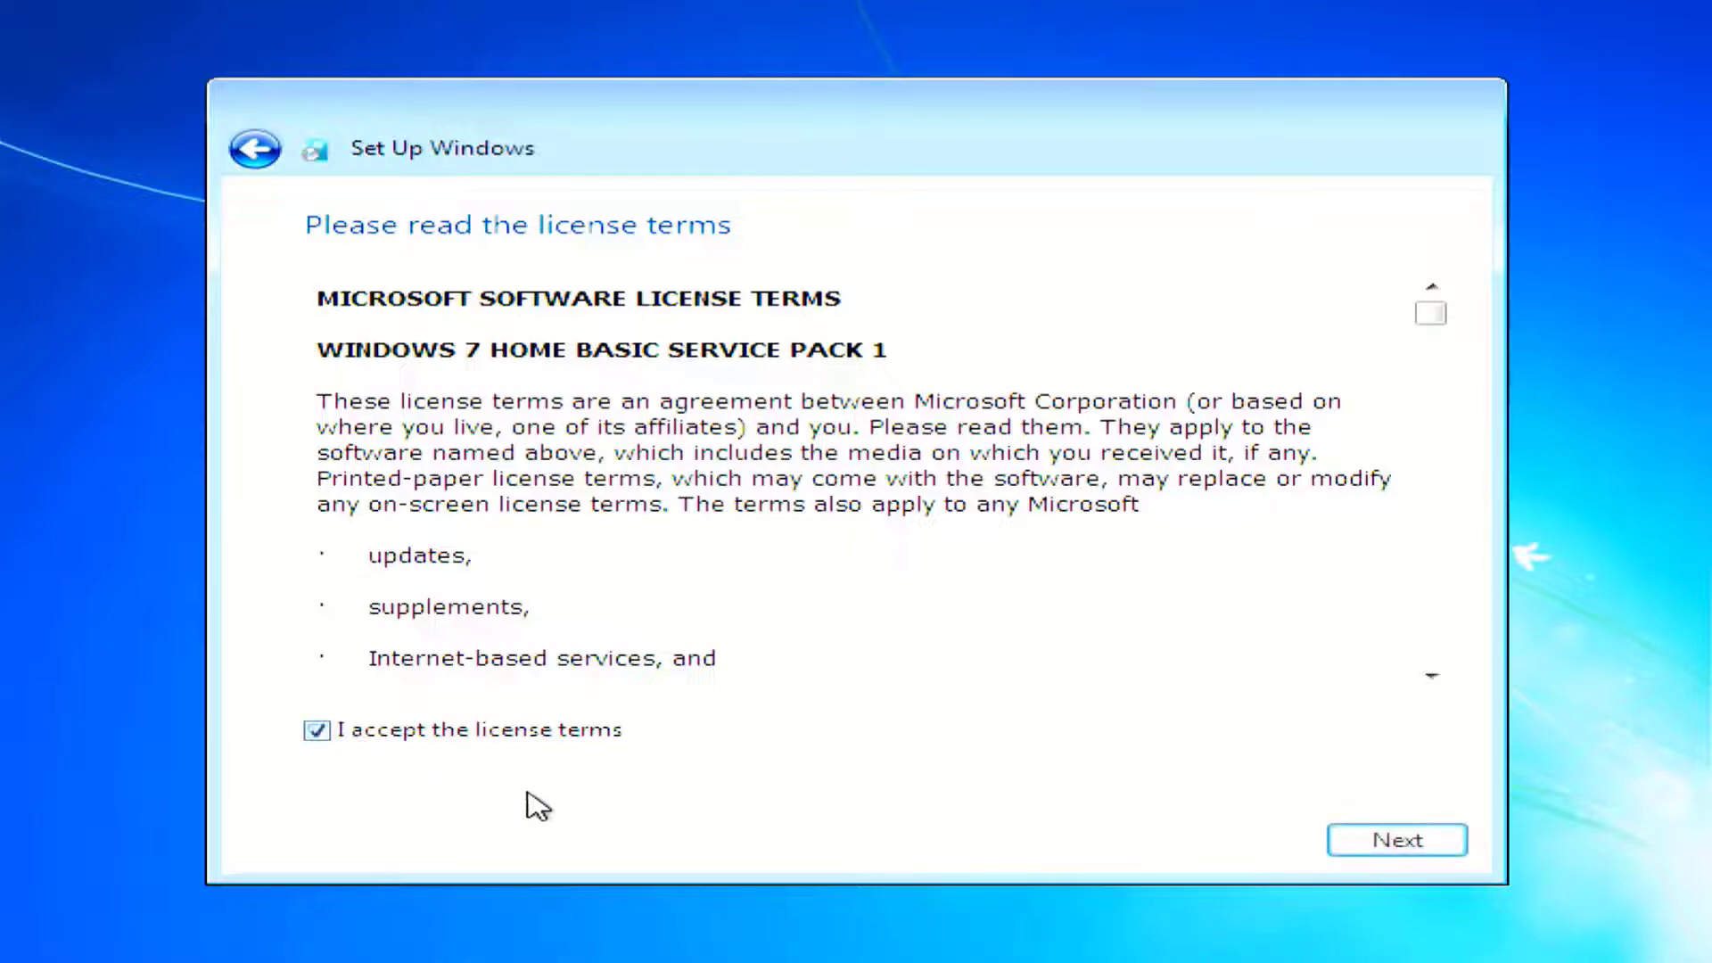
{"action": "left_click", "coordinate": [1395, 839]}
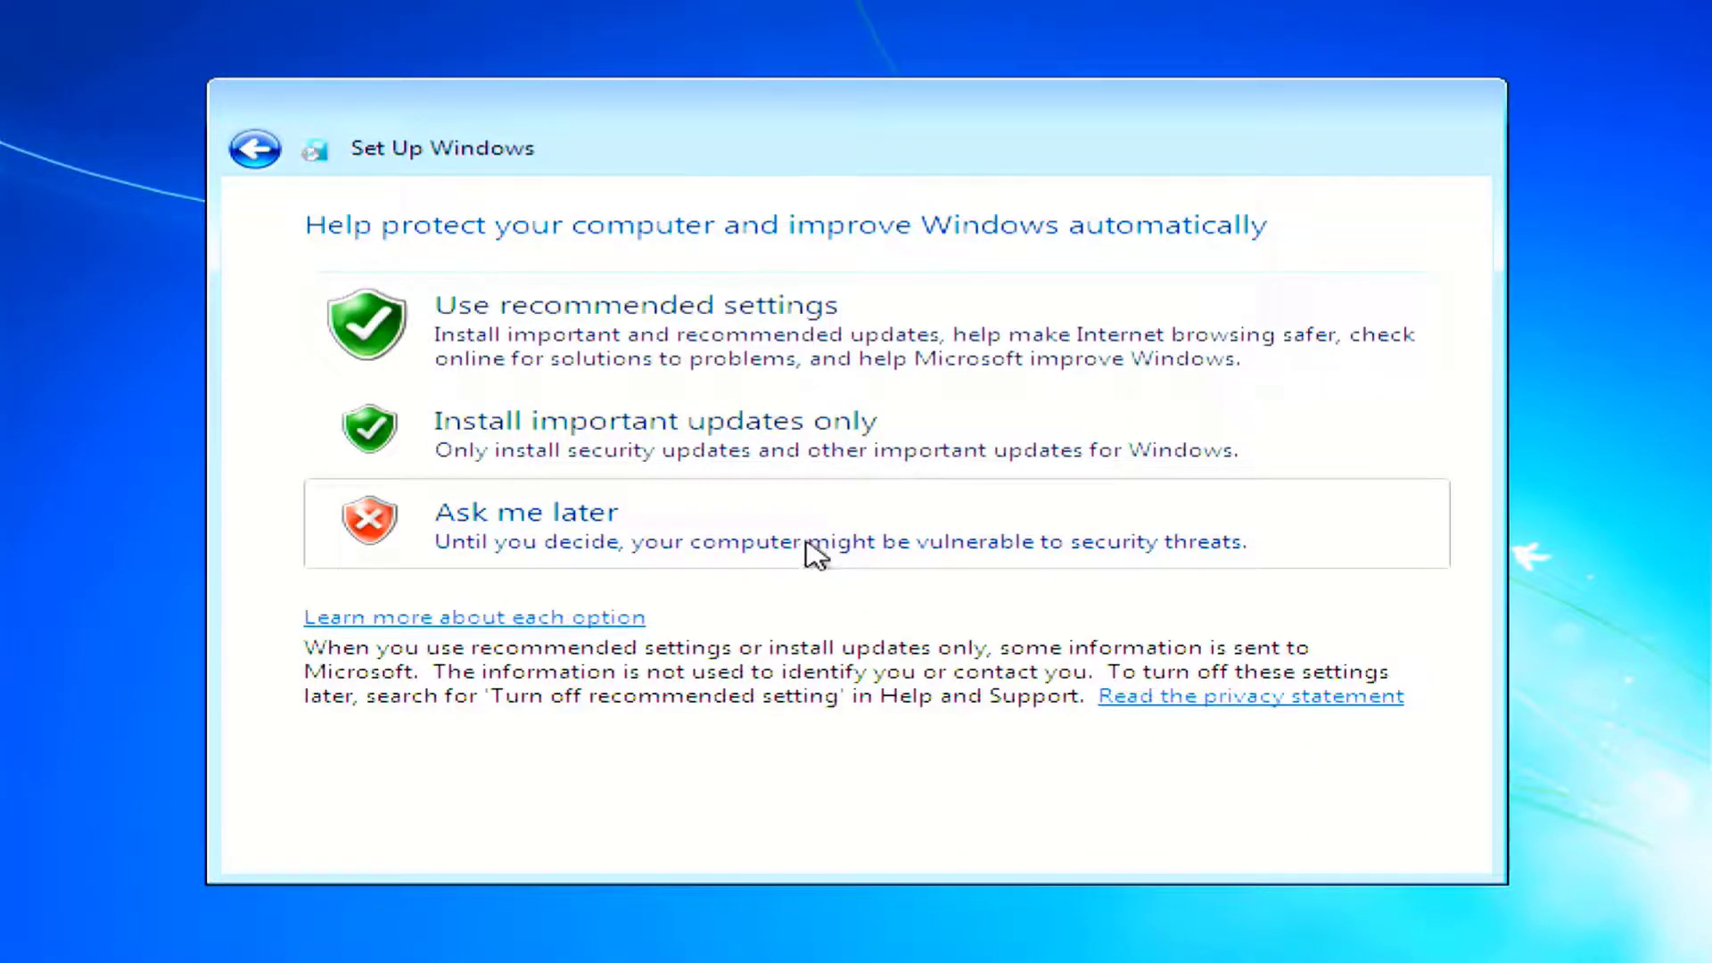
{"action": "left_click", "coordinate": [408, 516]}
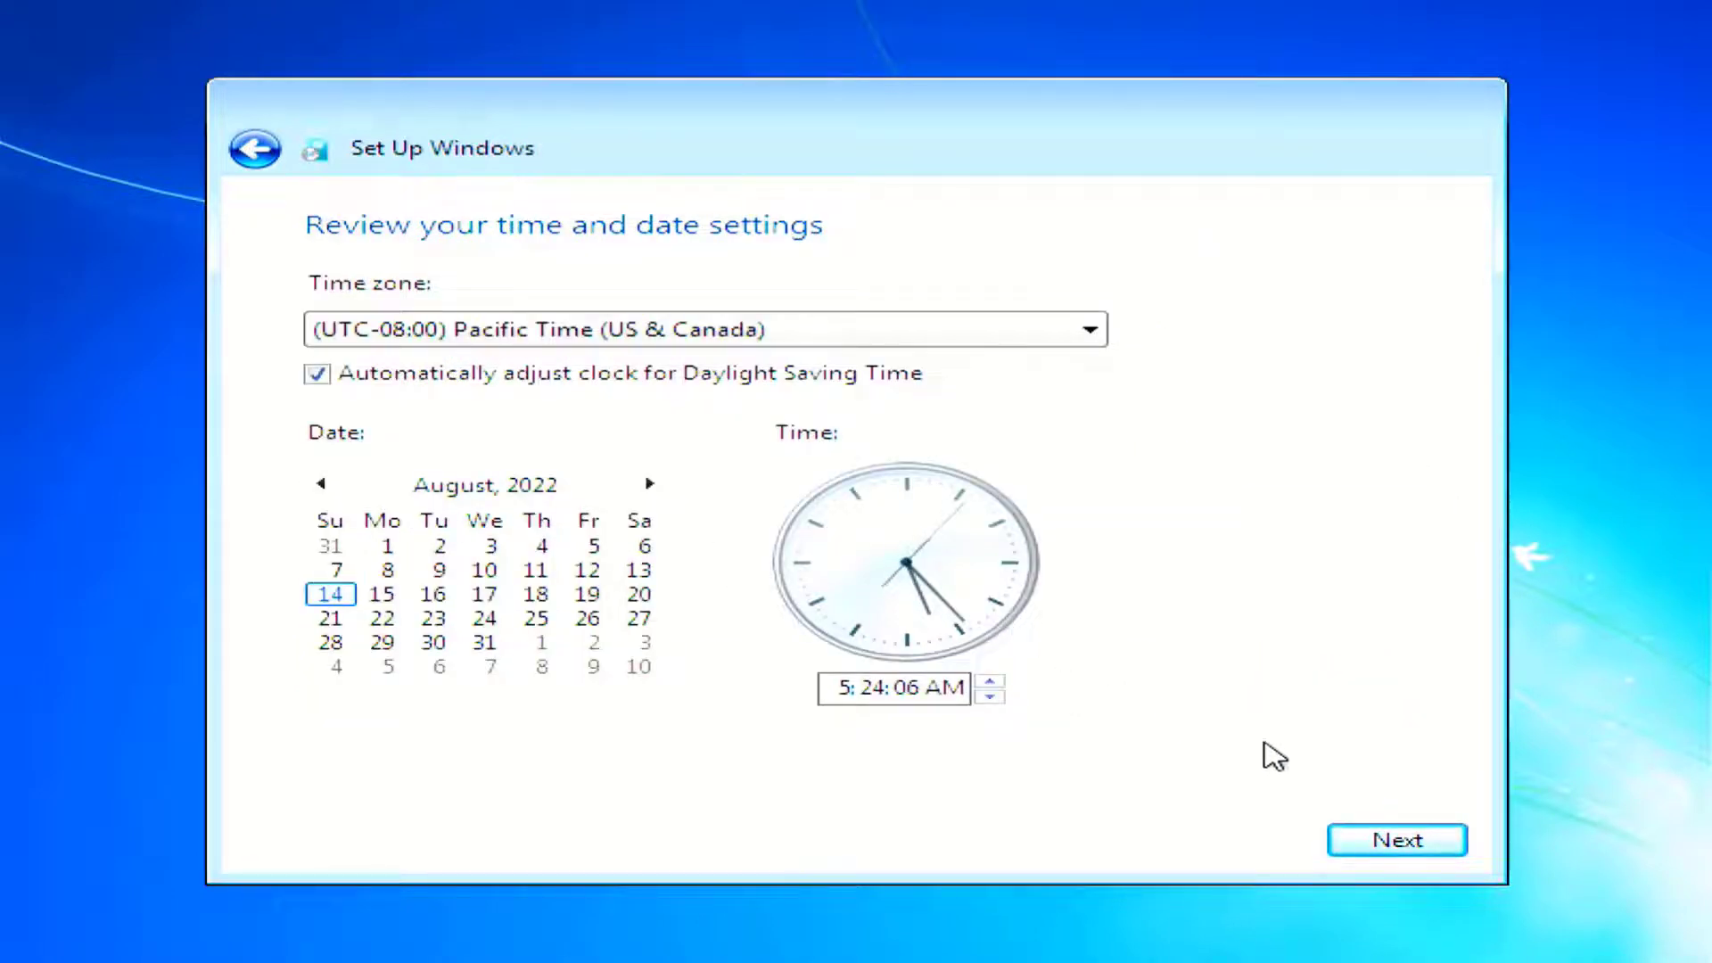
{"action": "left_click", "coordinate": [1400, 838]}
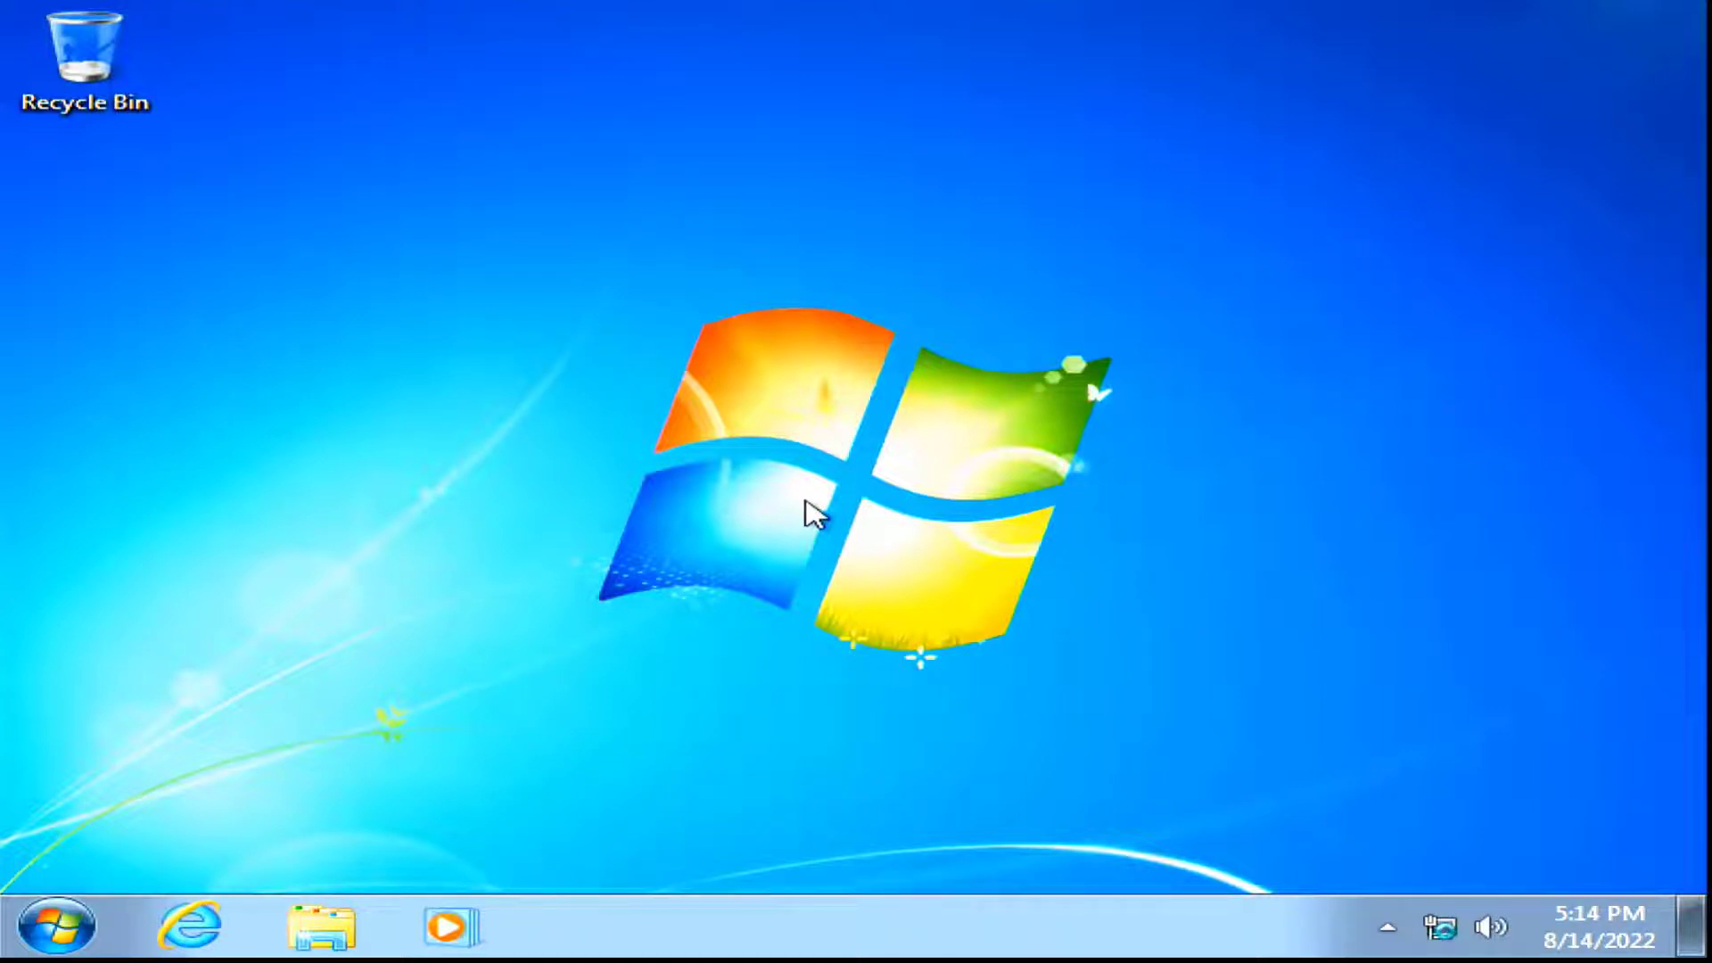
- Set the display resolution to 1920 × 1080, keep the changes and close the Screen Resolution window
{"action": "right_click", "coordinate": [725, 337]}
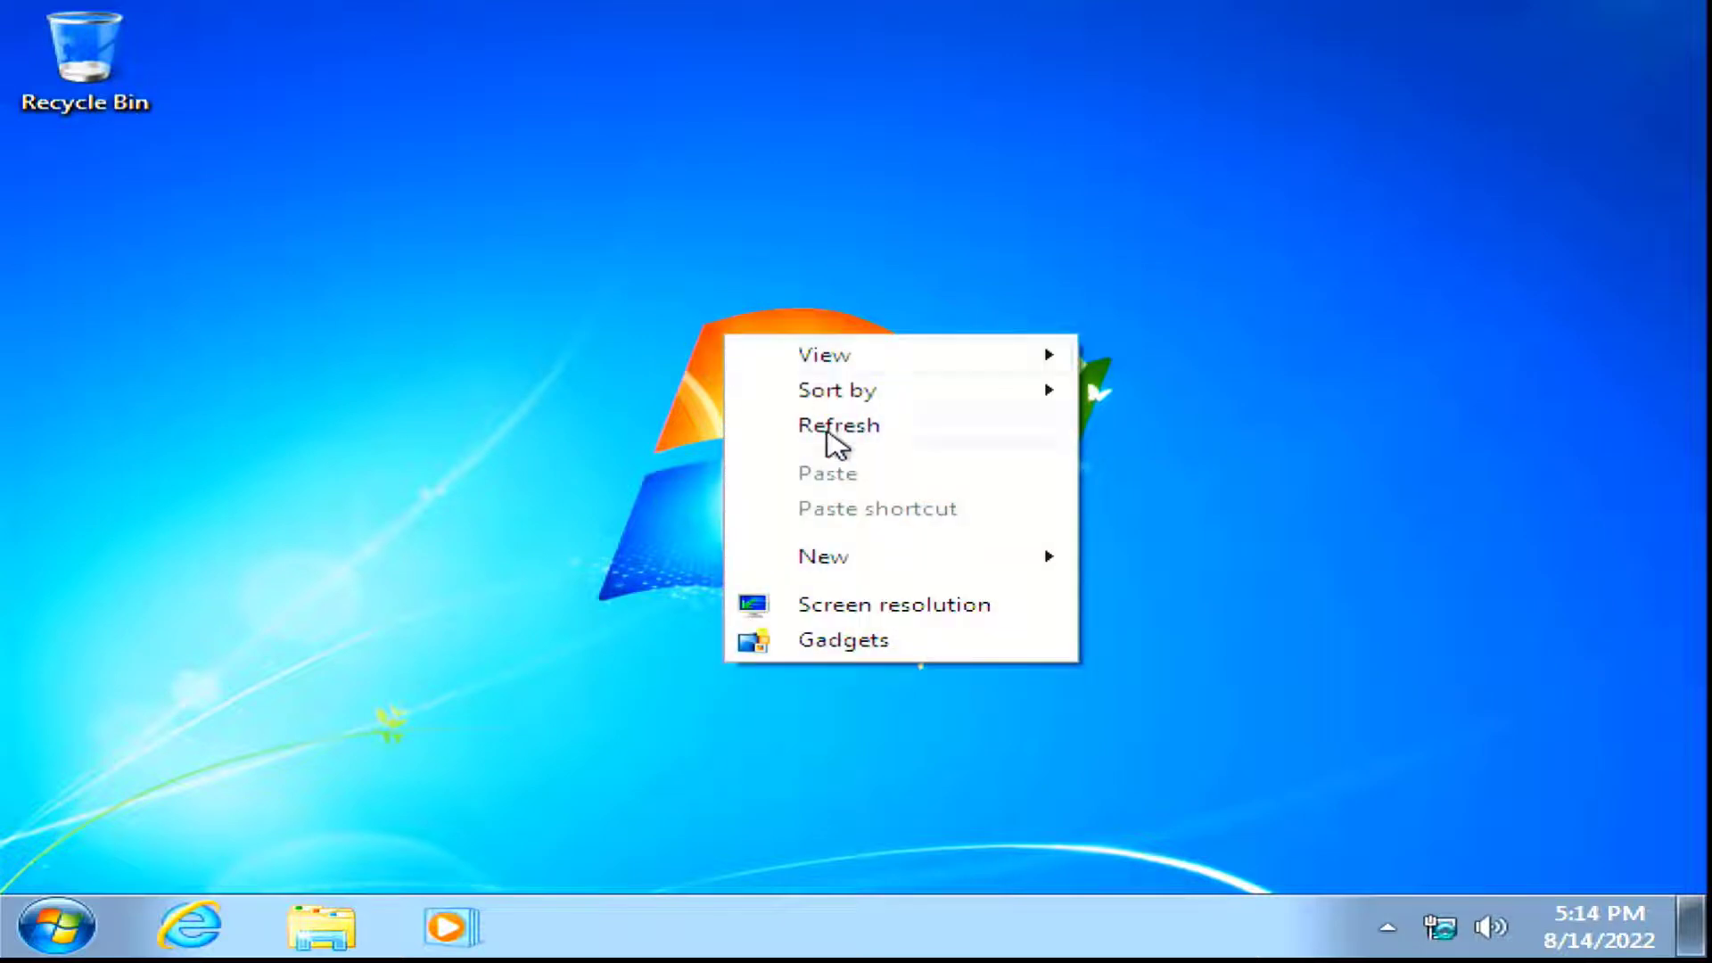
{"action": "left_click", "coordinate": [836, 441]}
{"action": "right_click", "coordinate": [646, 324]}
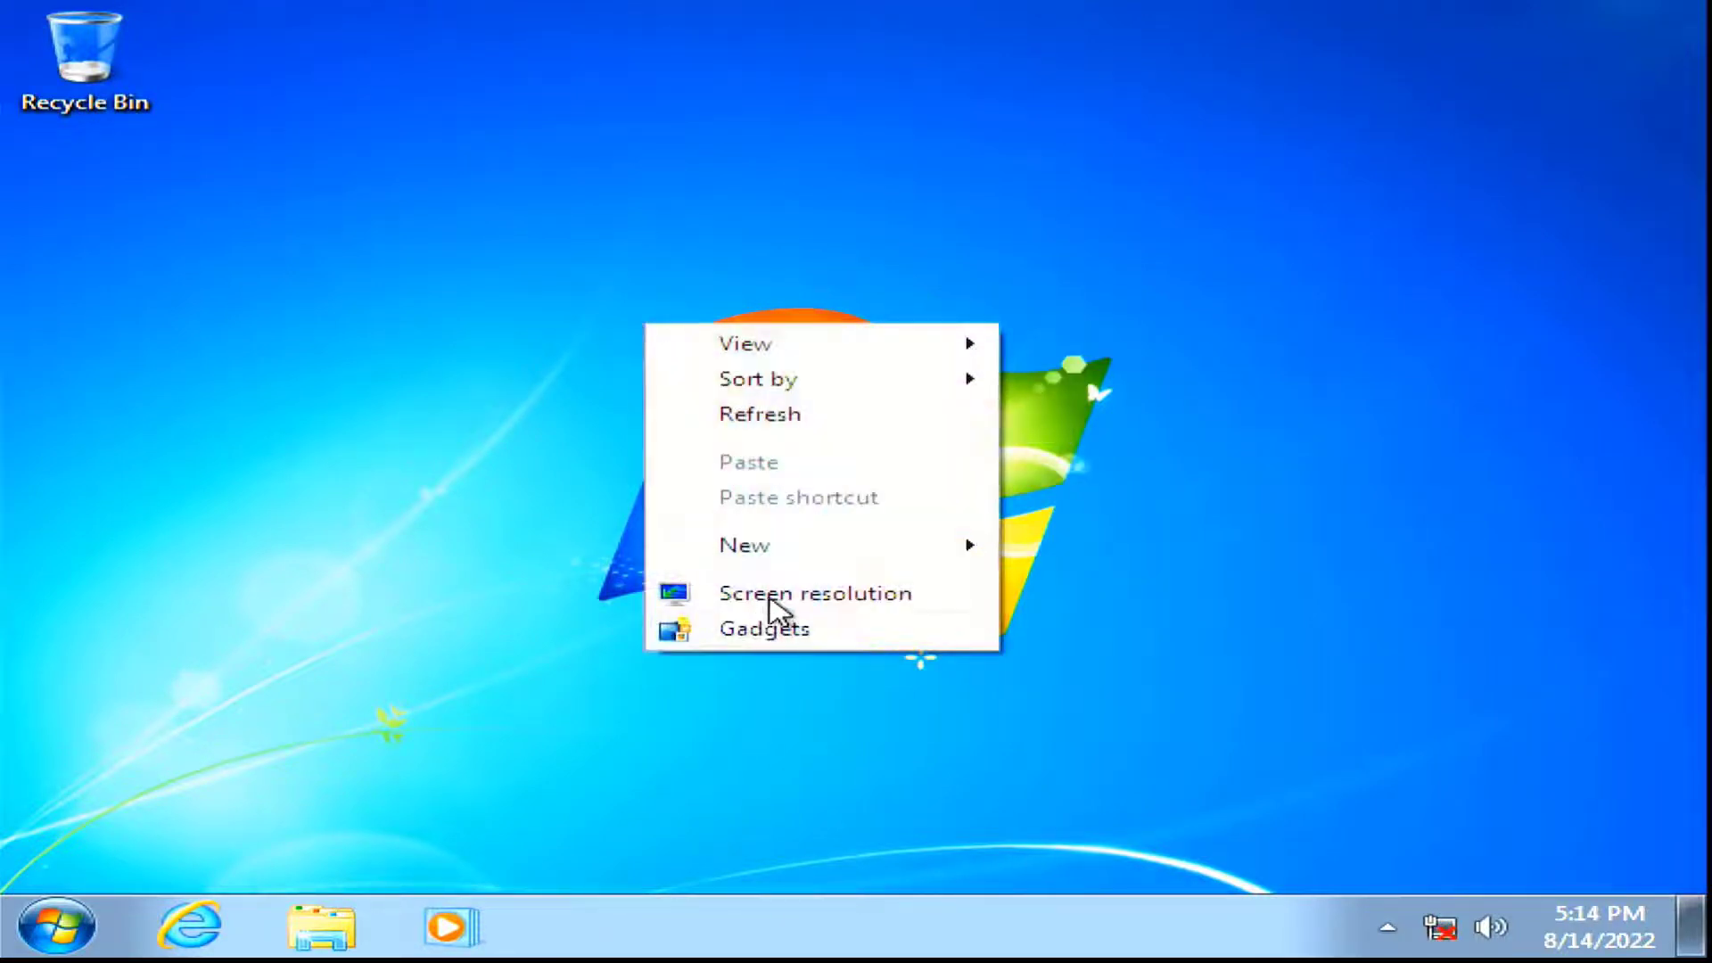
{"action": "left_click", "coordinate": [773, 599]}
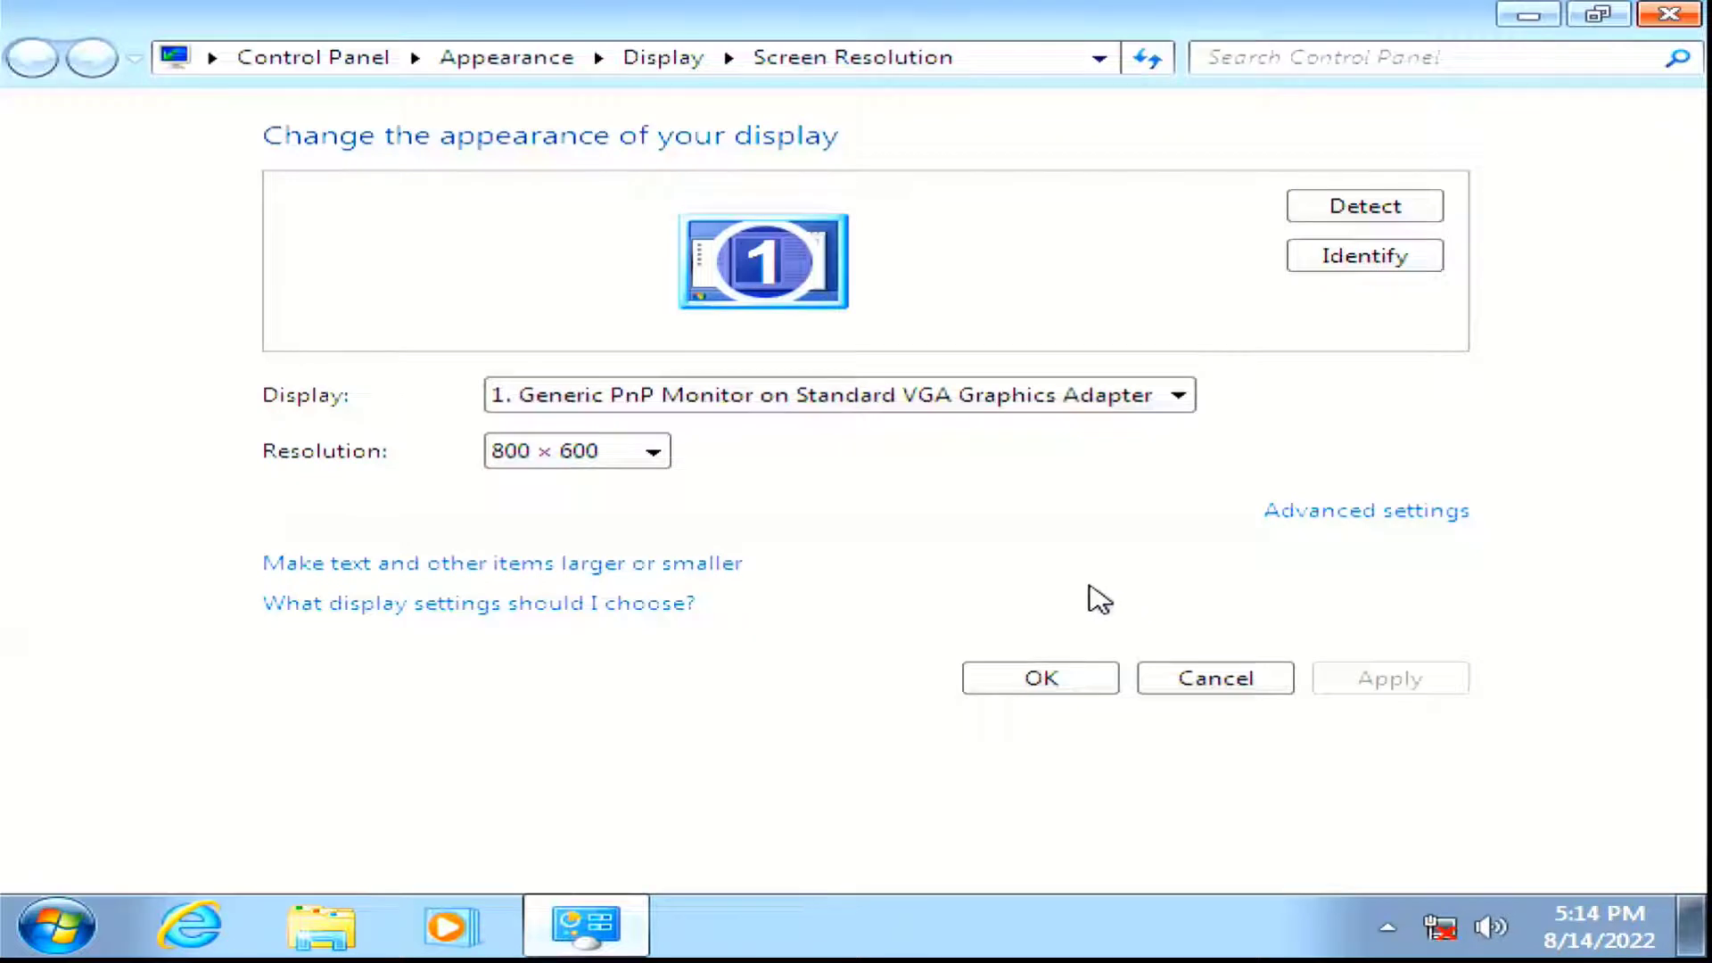
{"action": "left_click", "coordinate": [654, 460]}
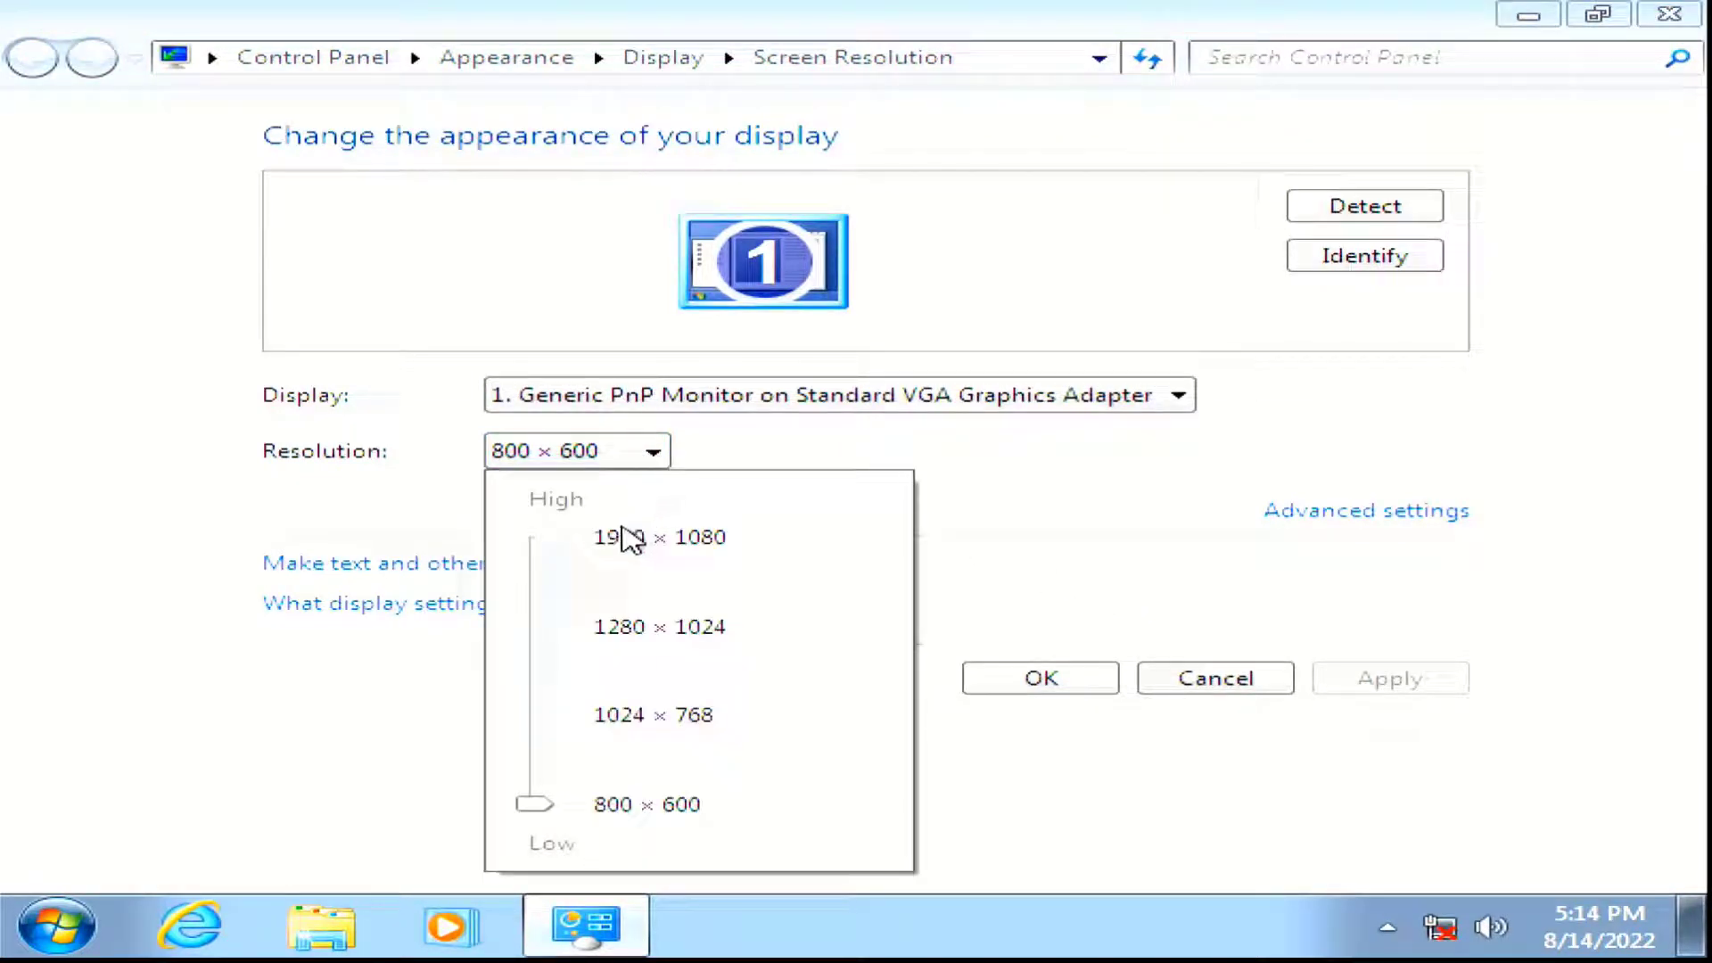
{"action": "left_click", "coordinate": [627, 541]}
{"action": "left_click", "coordinate": [1146, 541]}
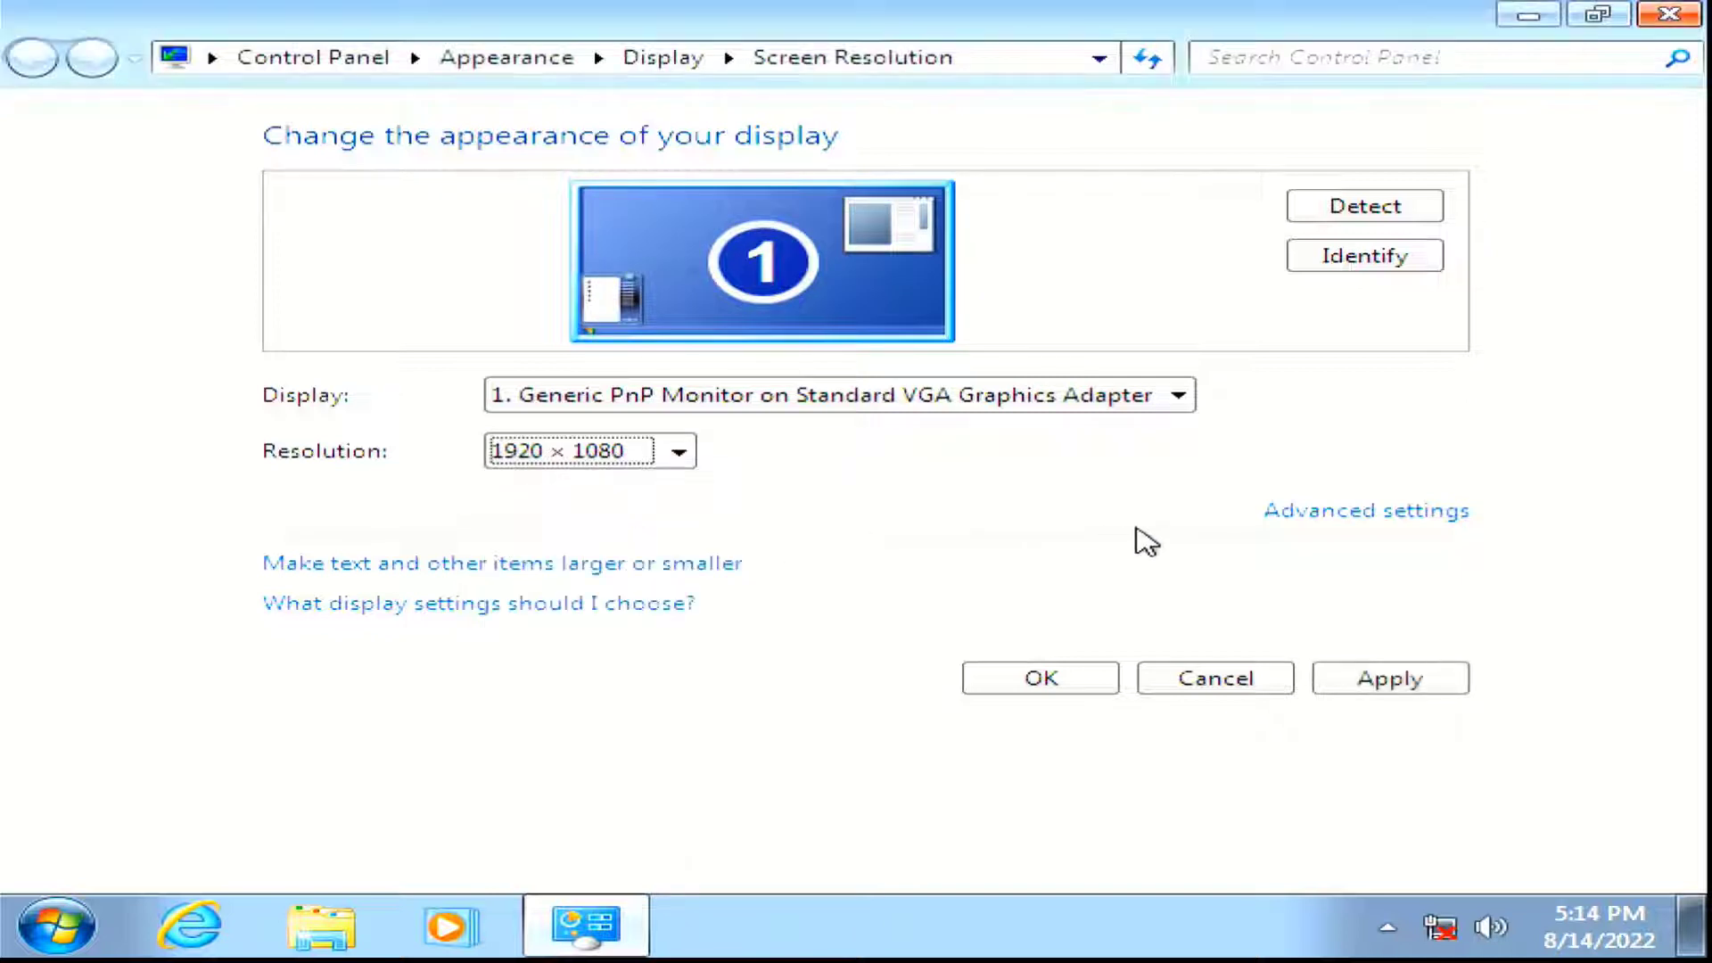
{"action": "left_click", "coordinate": [1392, 683]}
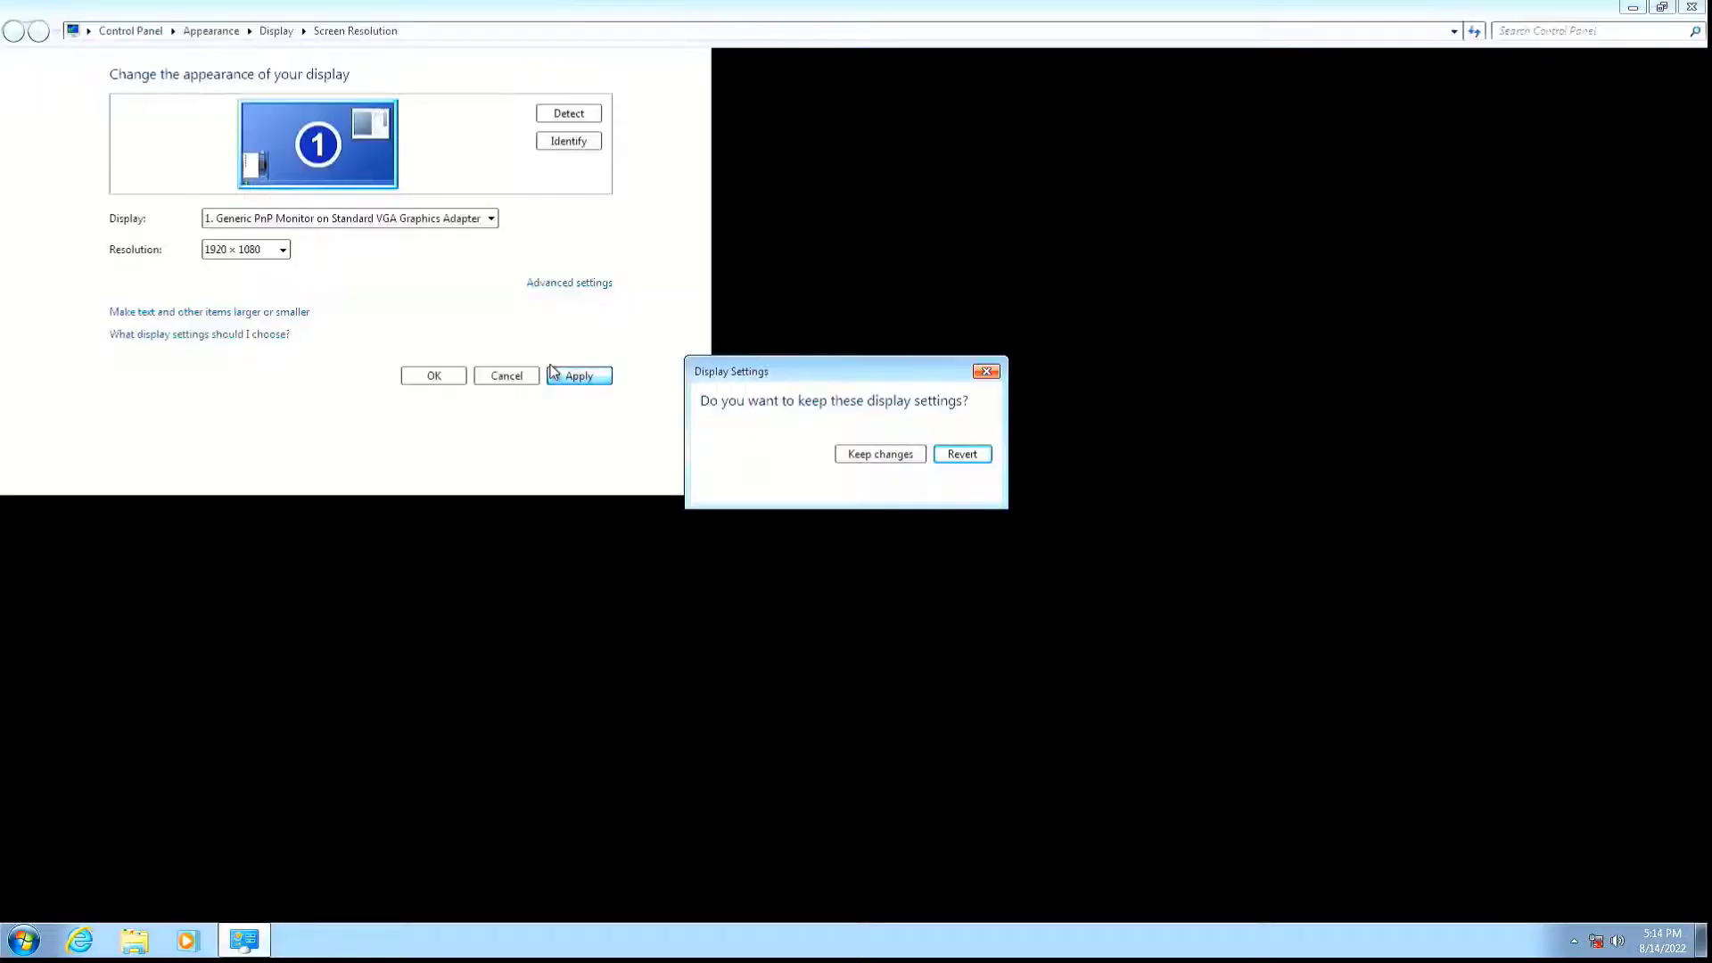
{"action": "left_click", "coordinate": [842, 453]}
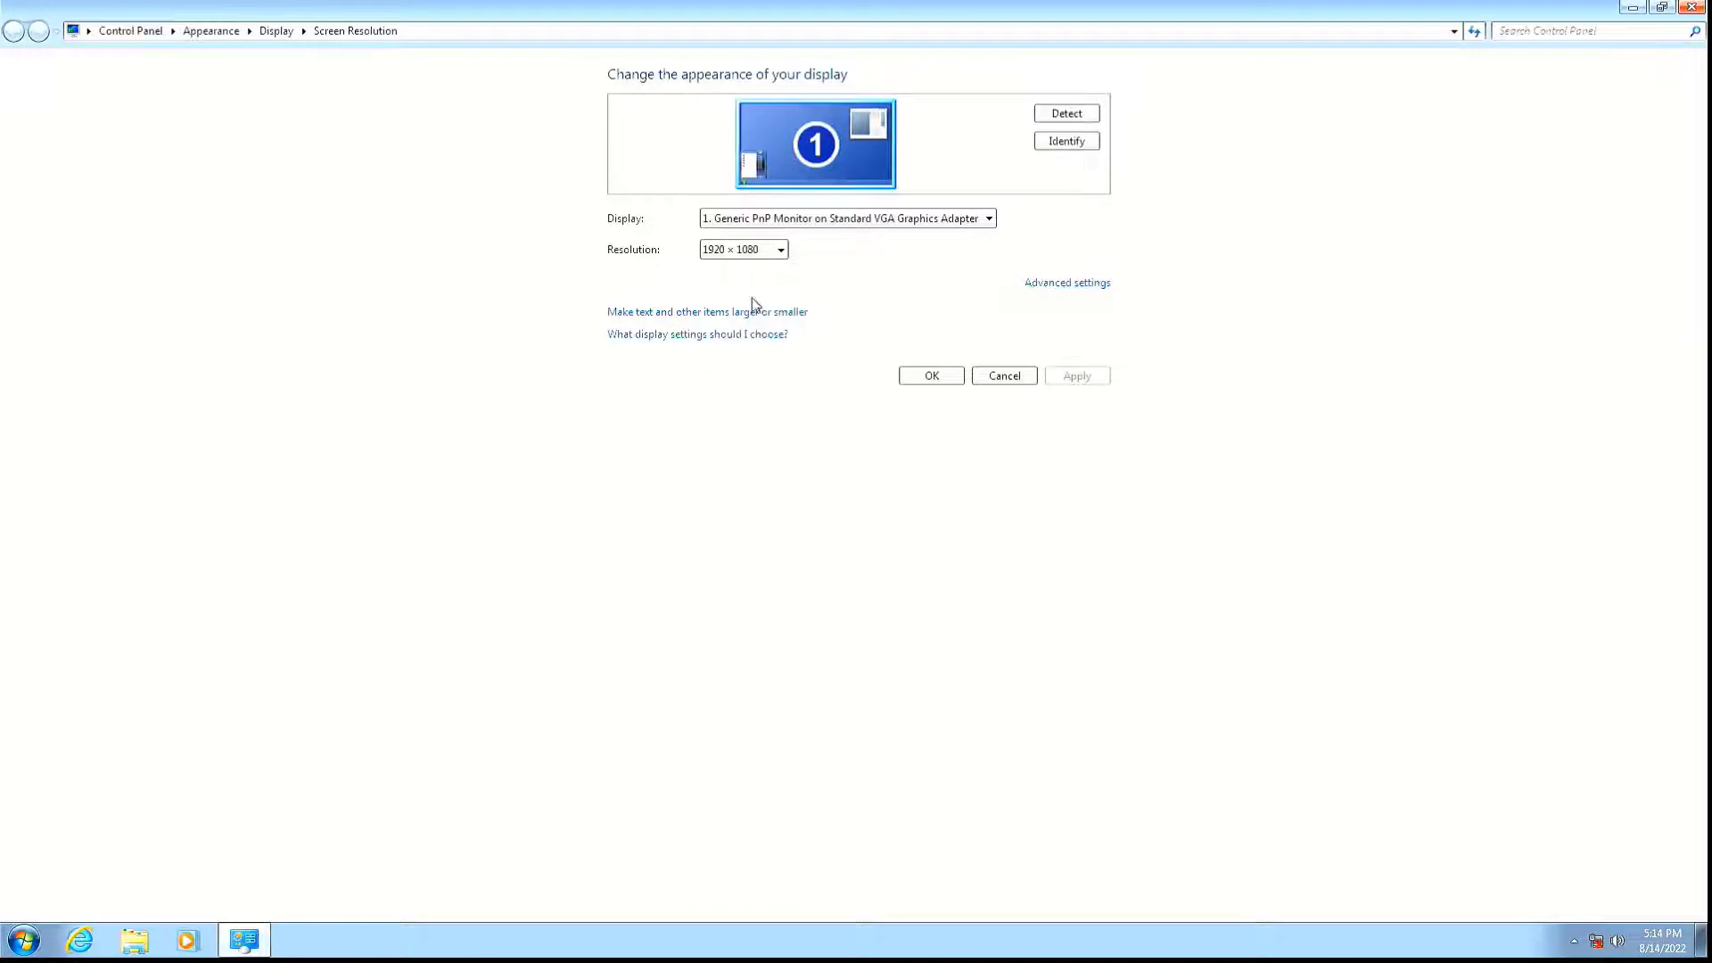
{"action": "left_click", "coordinate": [1692, 7]}
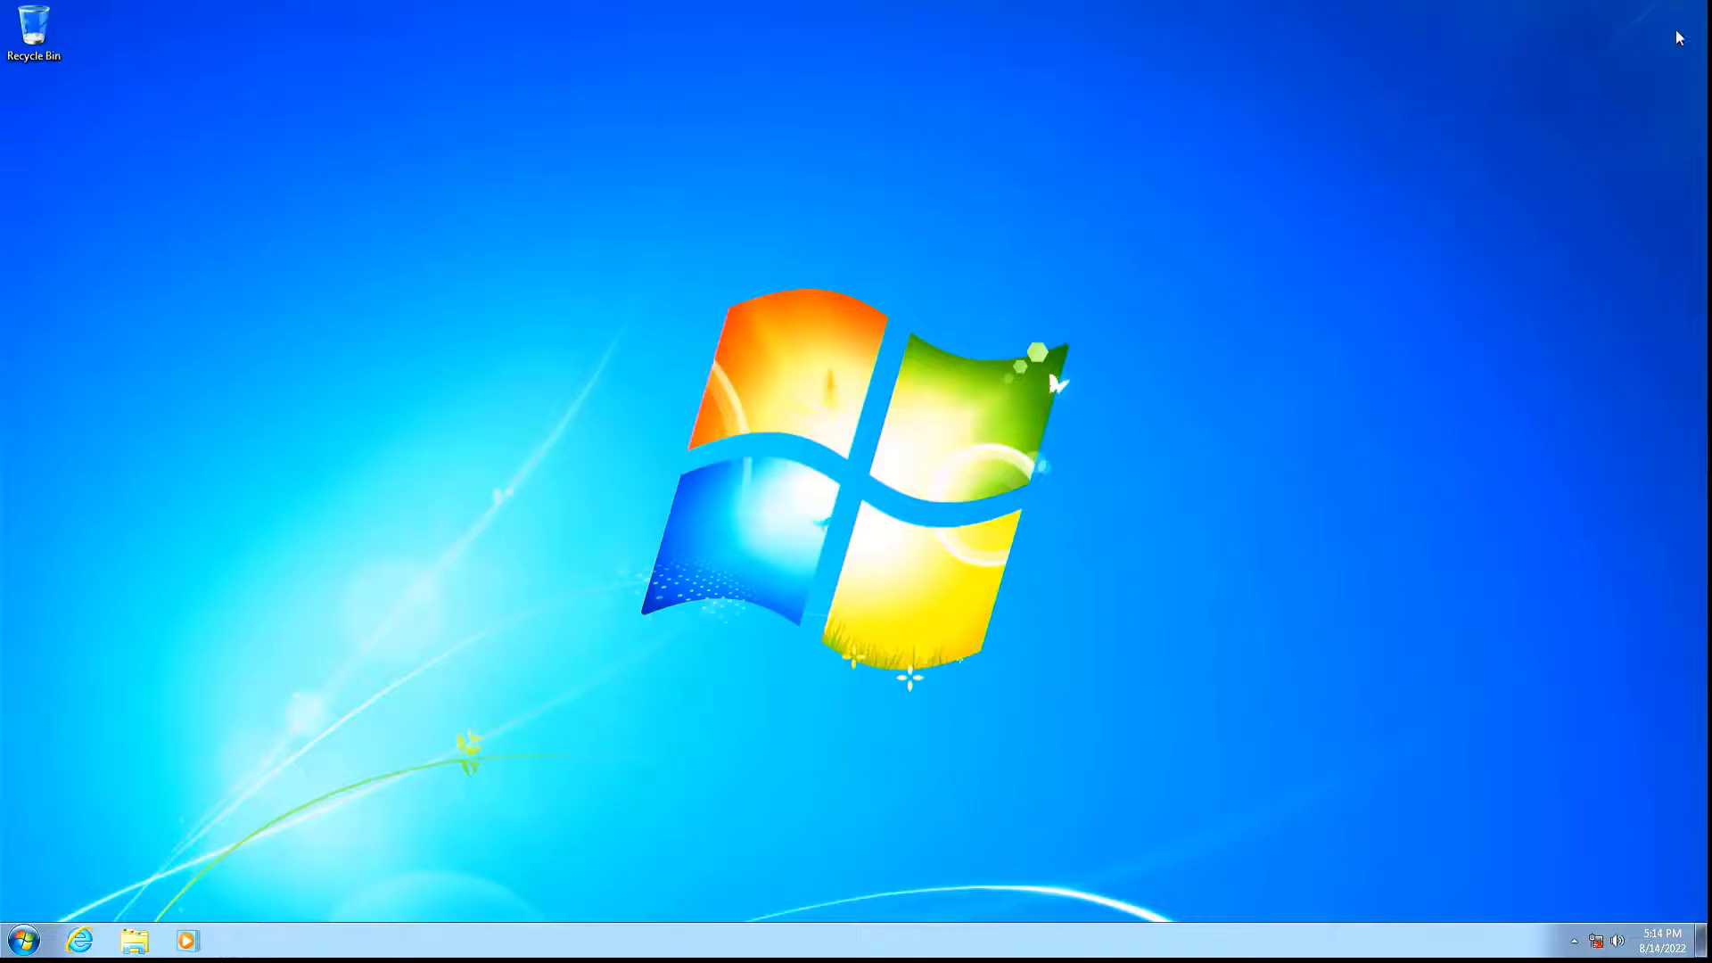
- Open Computer and examine the capacity details of the WinToUSB (C:), Local Disk ssd (E:) and Win 11 ssd (D:) drives
{"action": "right_click", "coordinate": [733, 265]}
{"action": "left_click", "coordinate": [767, 317]}
{"action": "left_click", "coordinate": [36, 947]}
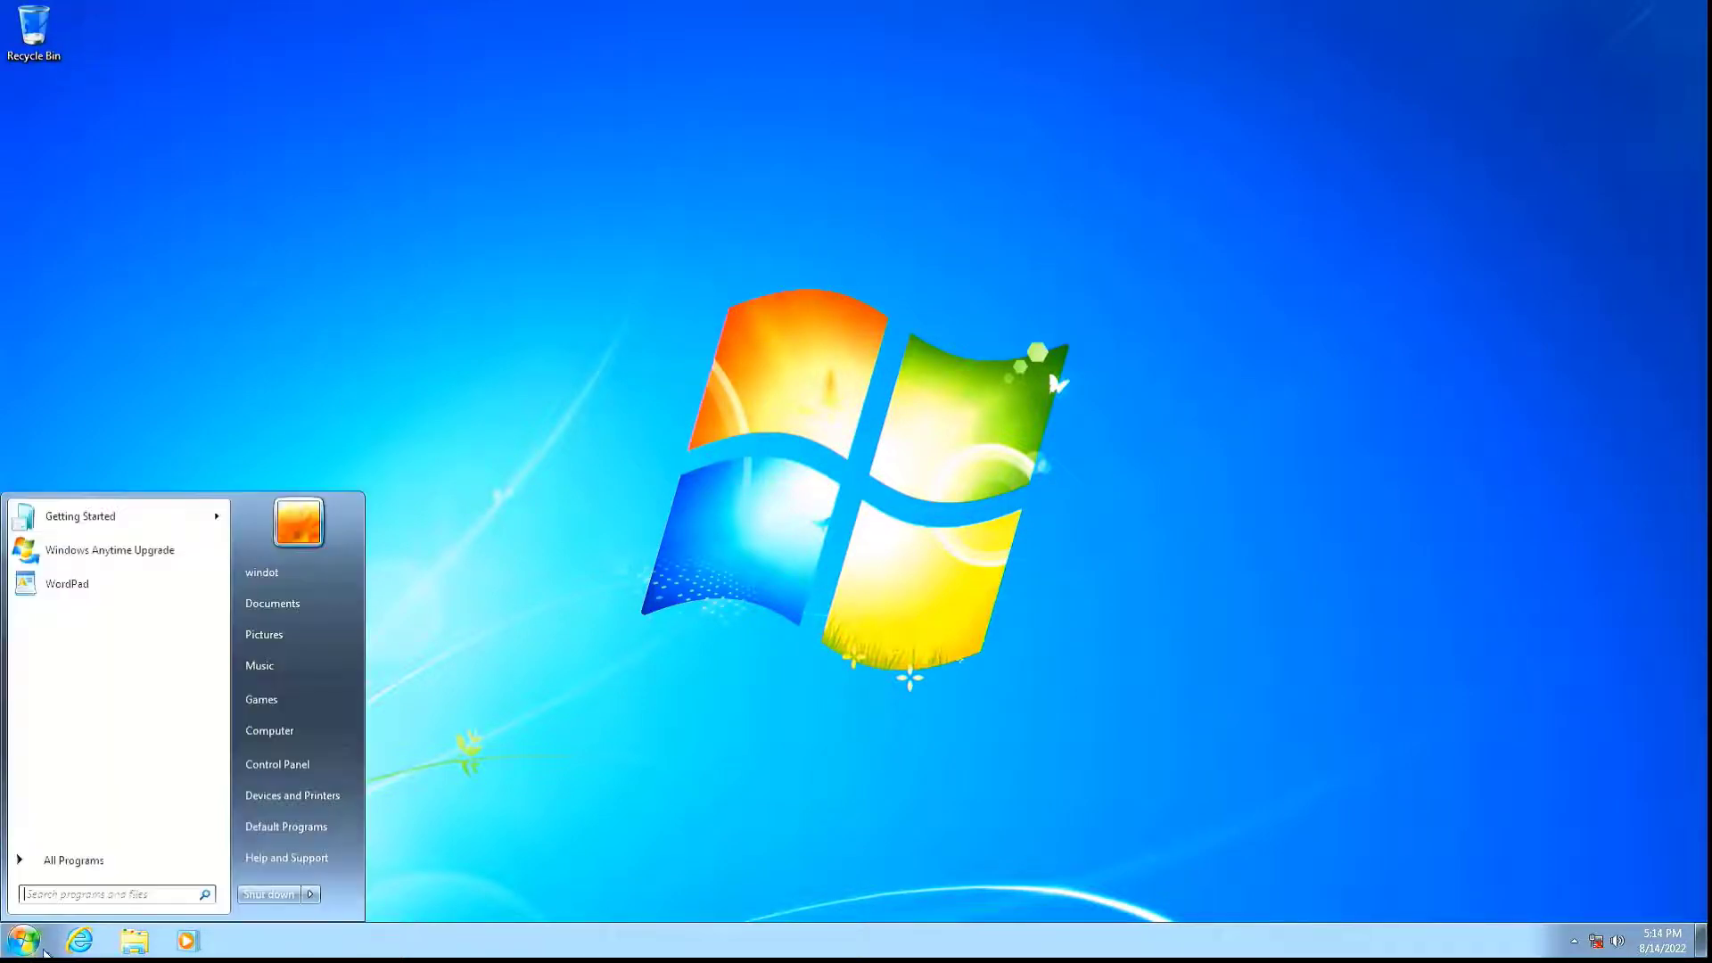
{"action": "left_click", "coordinate": [286, 732]}
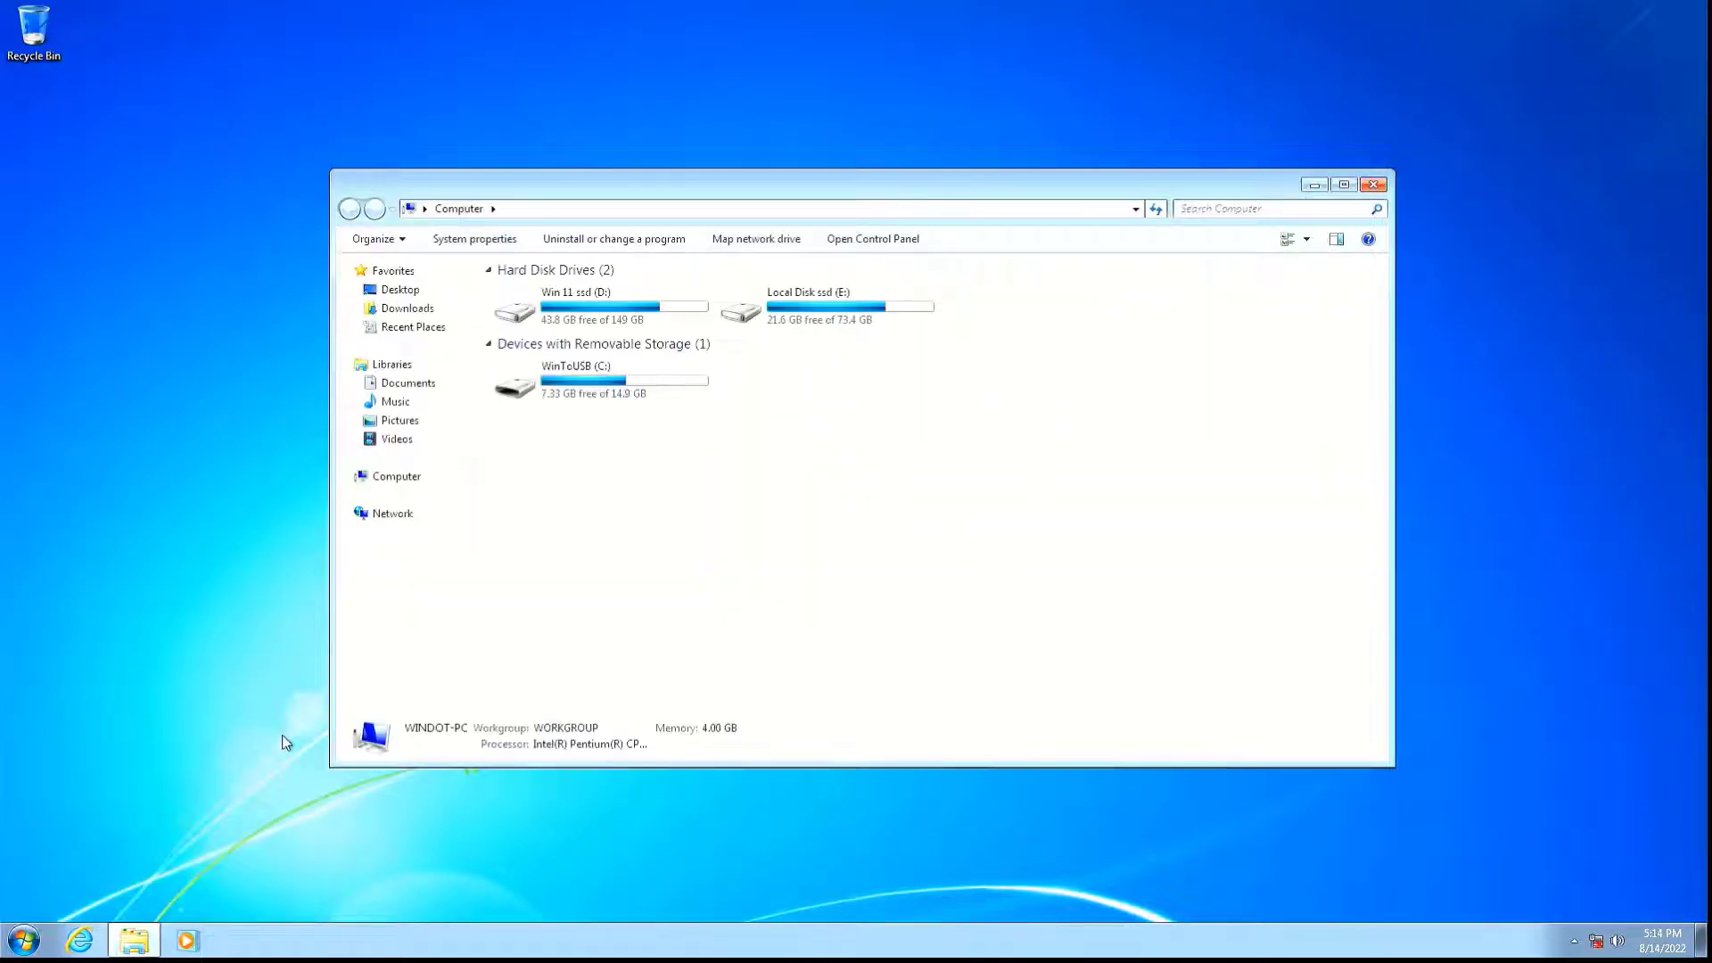
{"action": "left_click", "coordinate": [596, 394]}
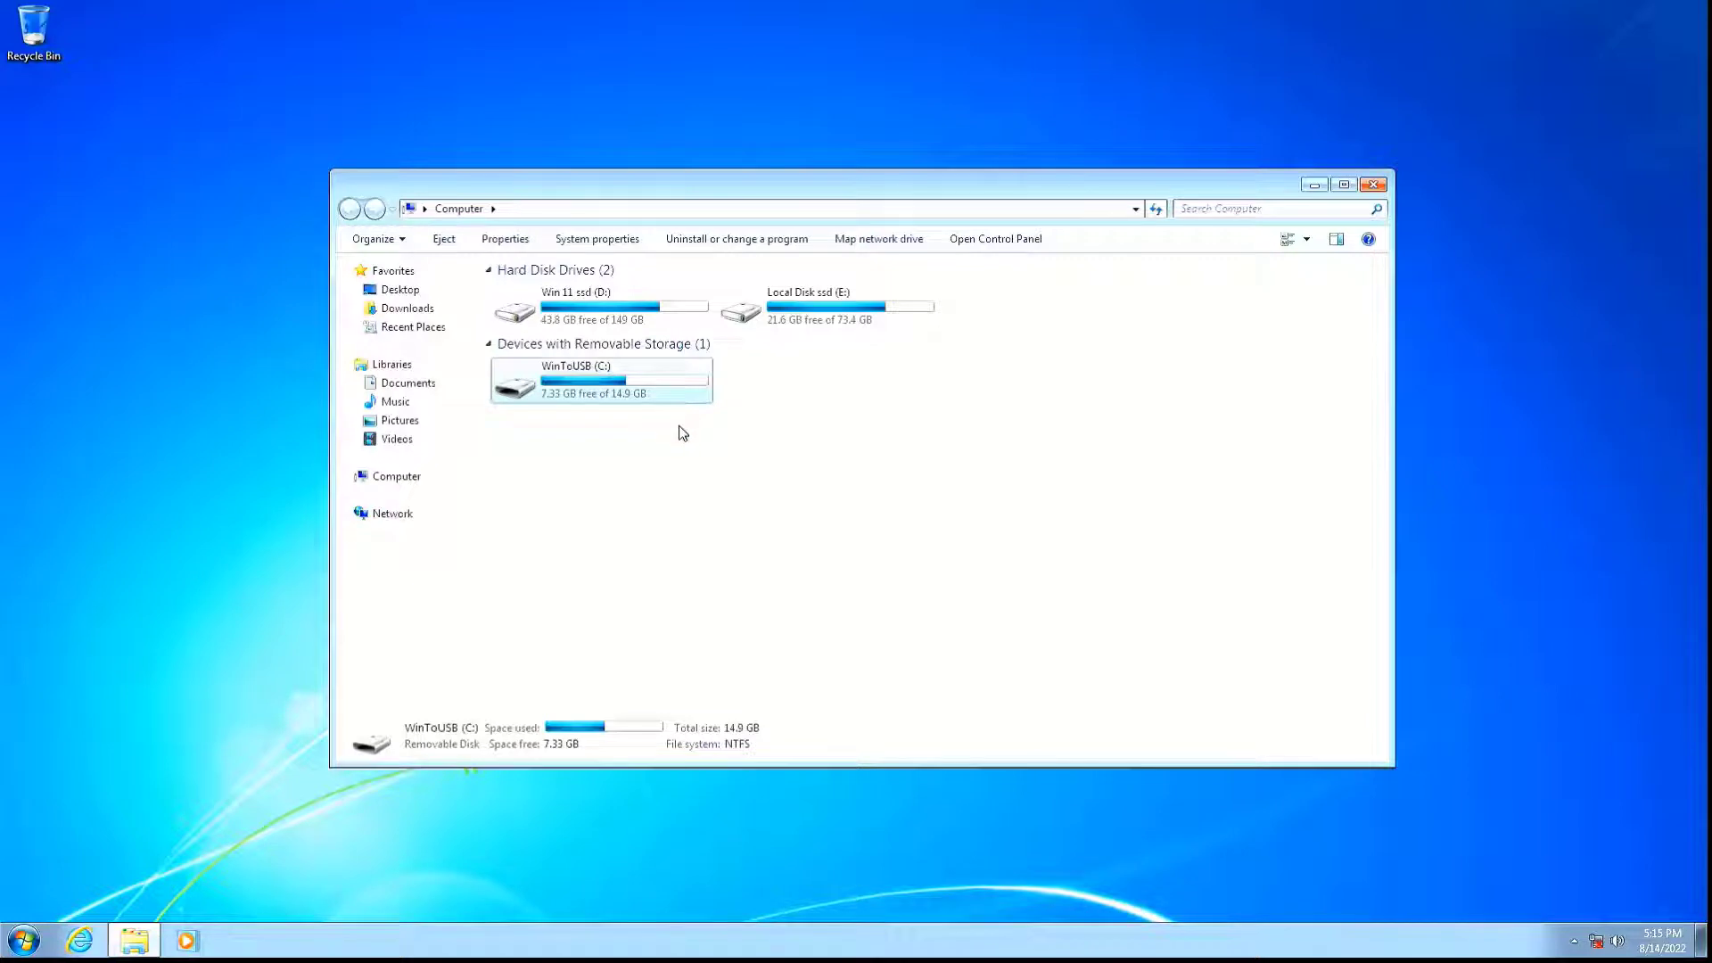
{"action": "left_click", "coordinate": [665, 309]}
{"action": "left_click", "coordinate": [817, 311]}
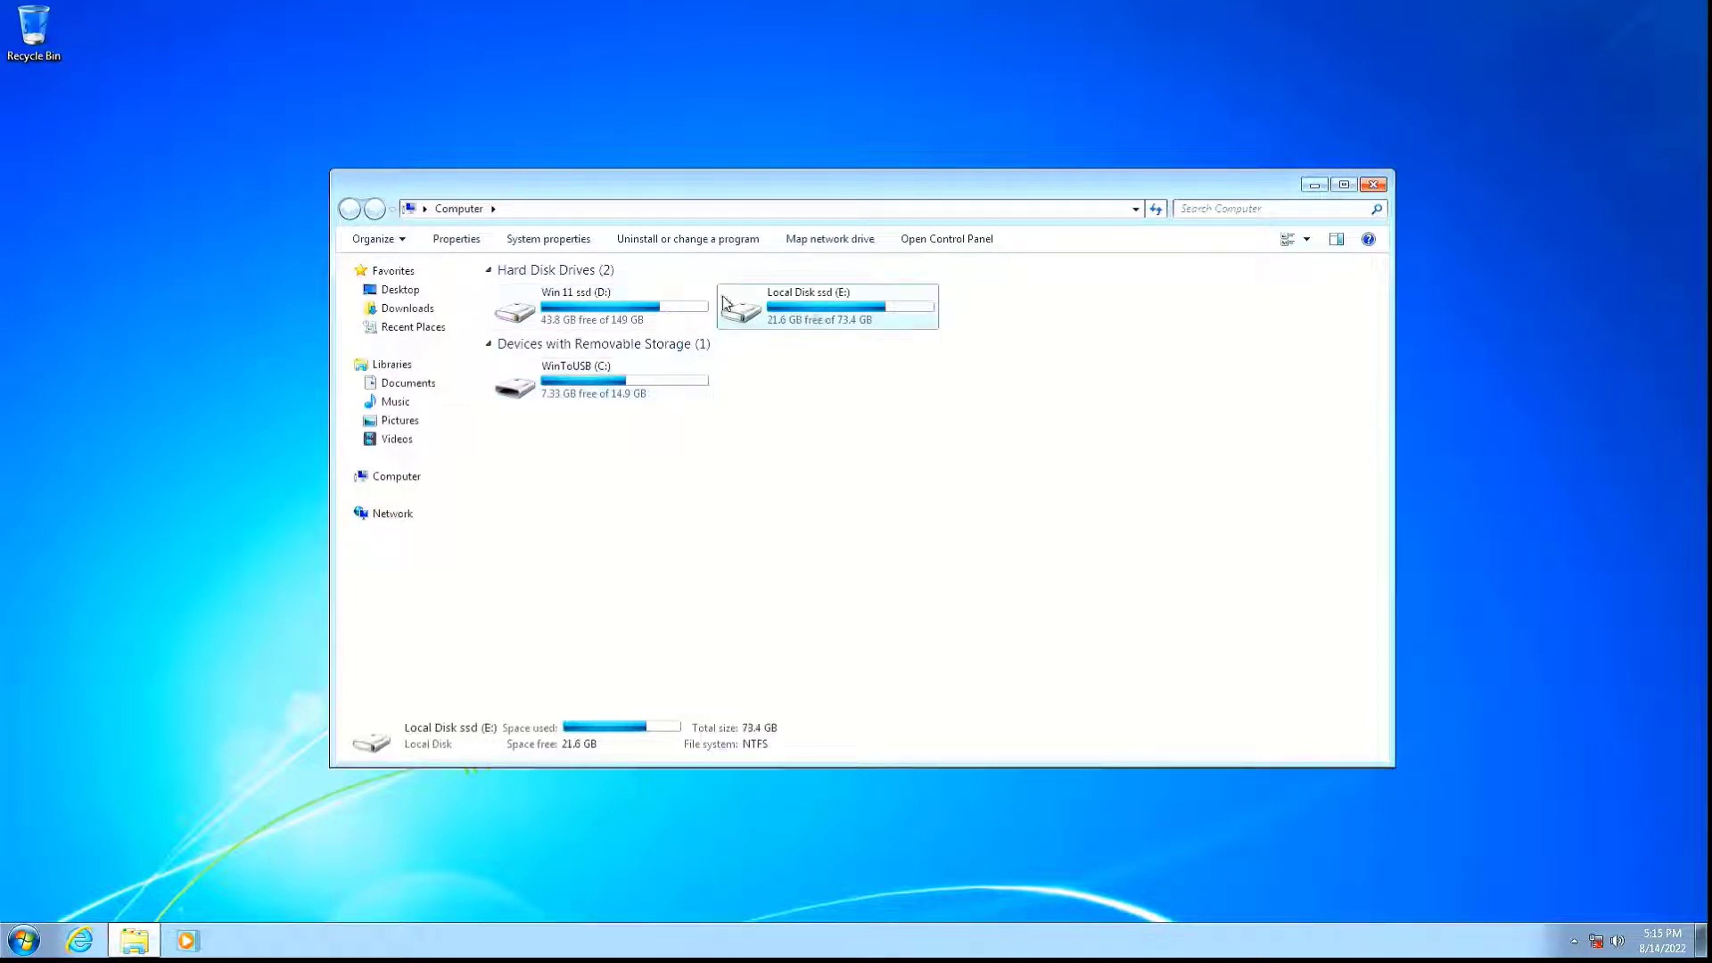
{"action": "left_click", "coordinate": [636, 312]}
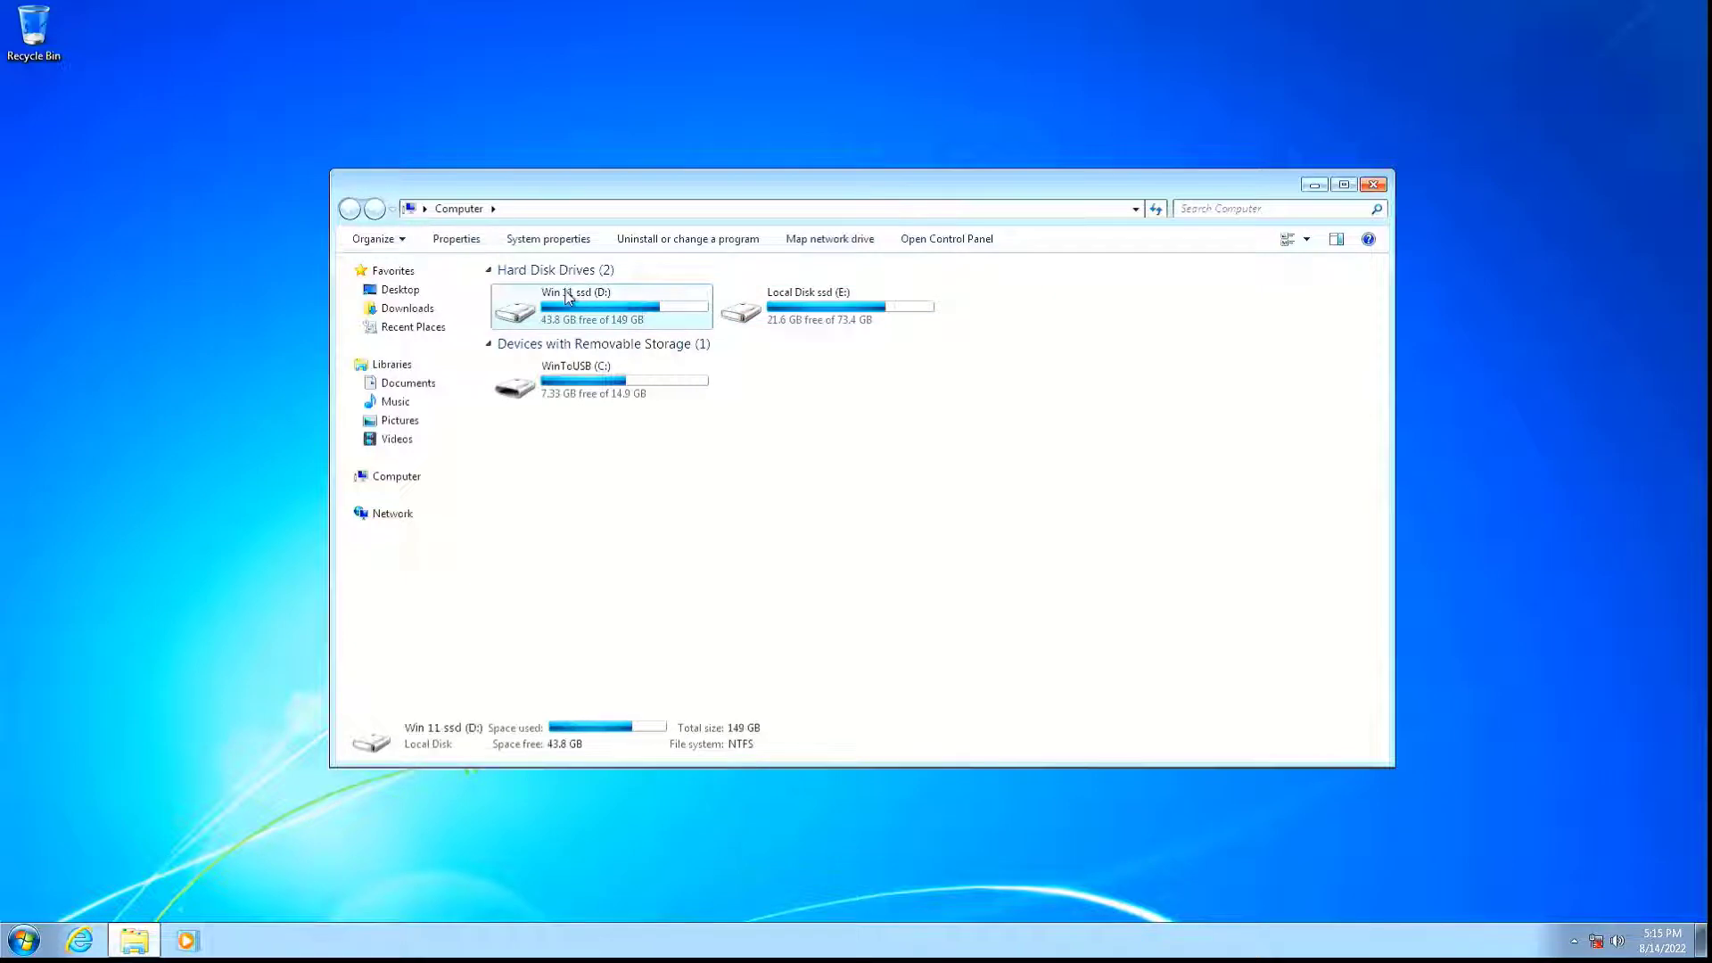
- Browse the contents of the WinToUSB (C:), Win 11 ssd (D:) and Local Disk ssd (E:) drives, then close the Computer window
{"action": "left_click", "coordinate": [548, 385]}
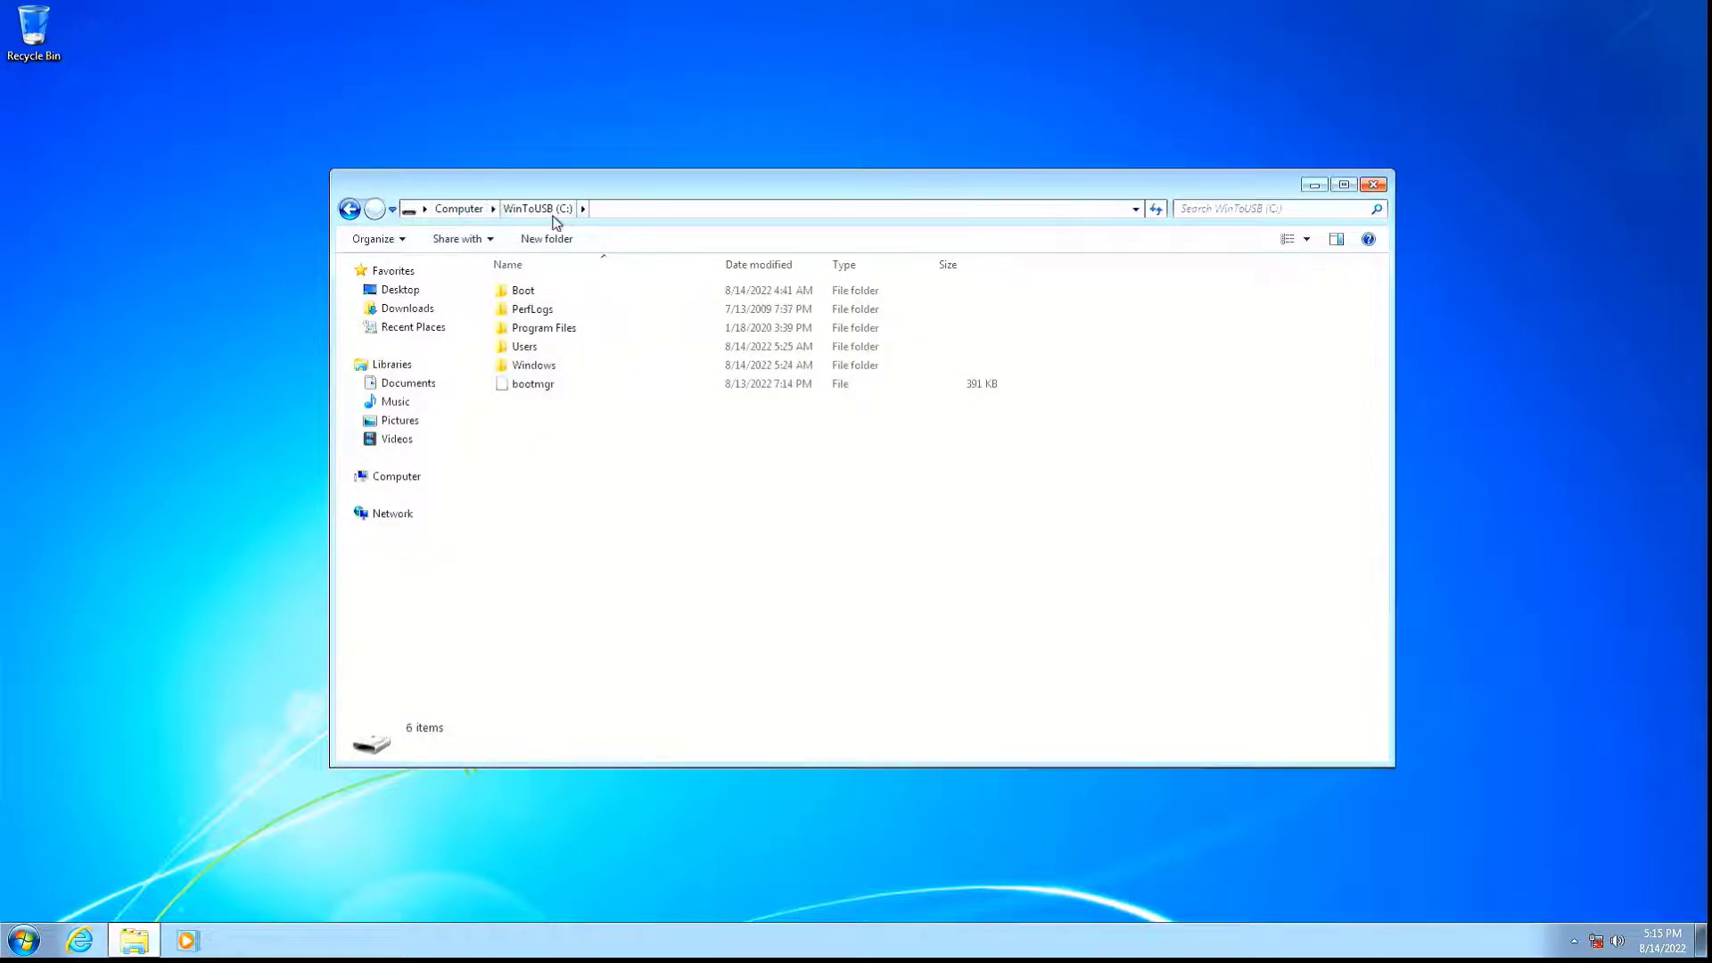
{"action": "left_click", "coordinate": [349, 209]}
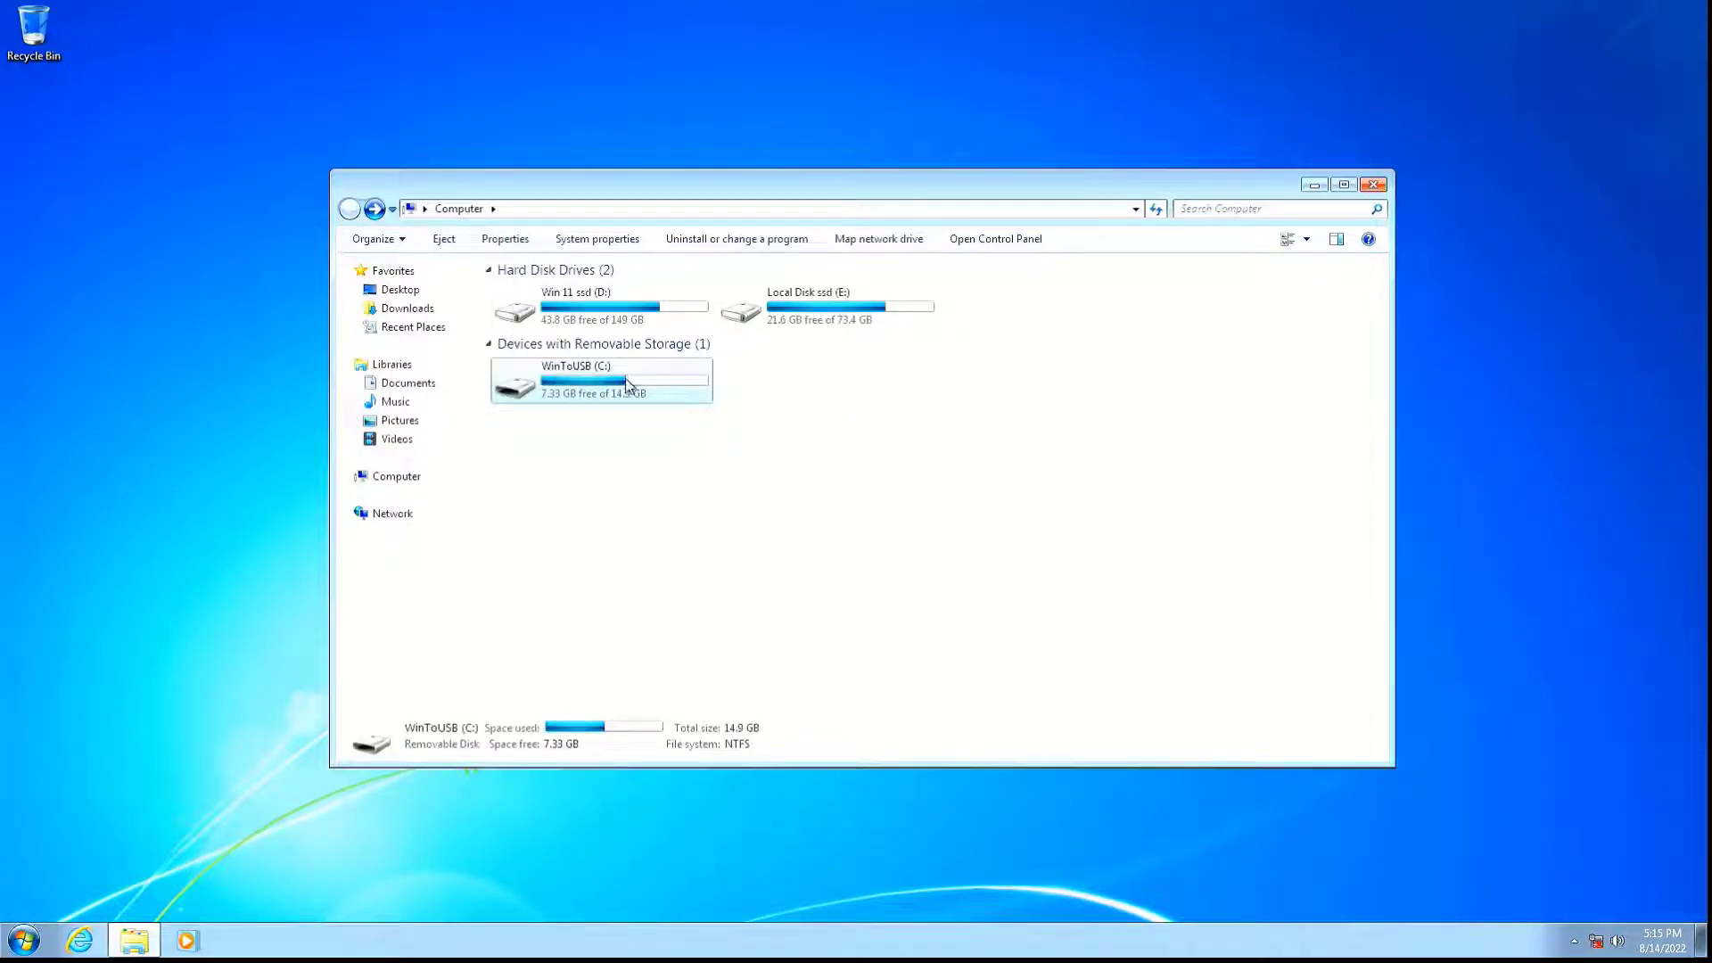
{"action": "left_click", "coordinate": [833, 443]}
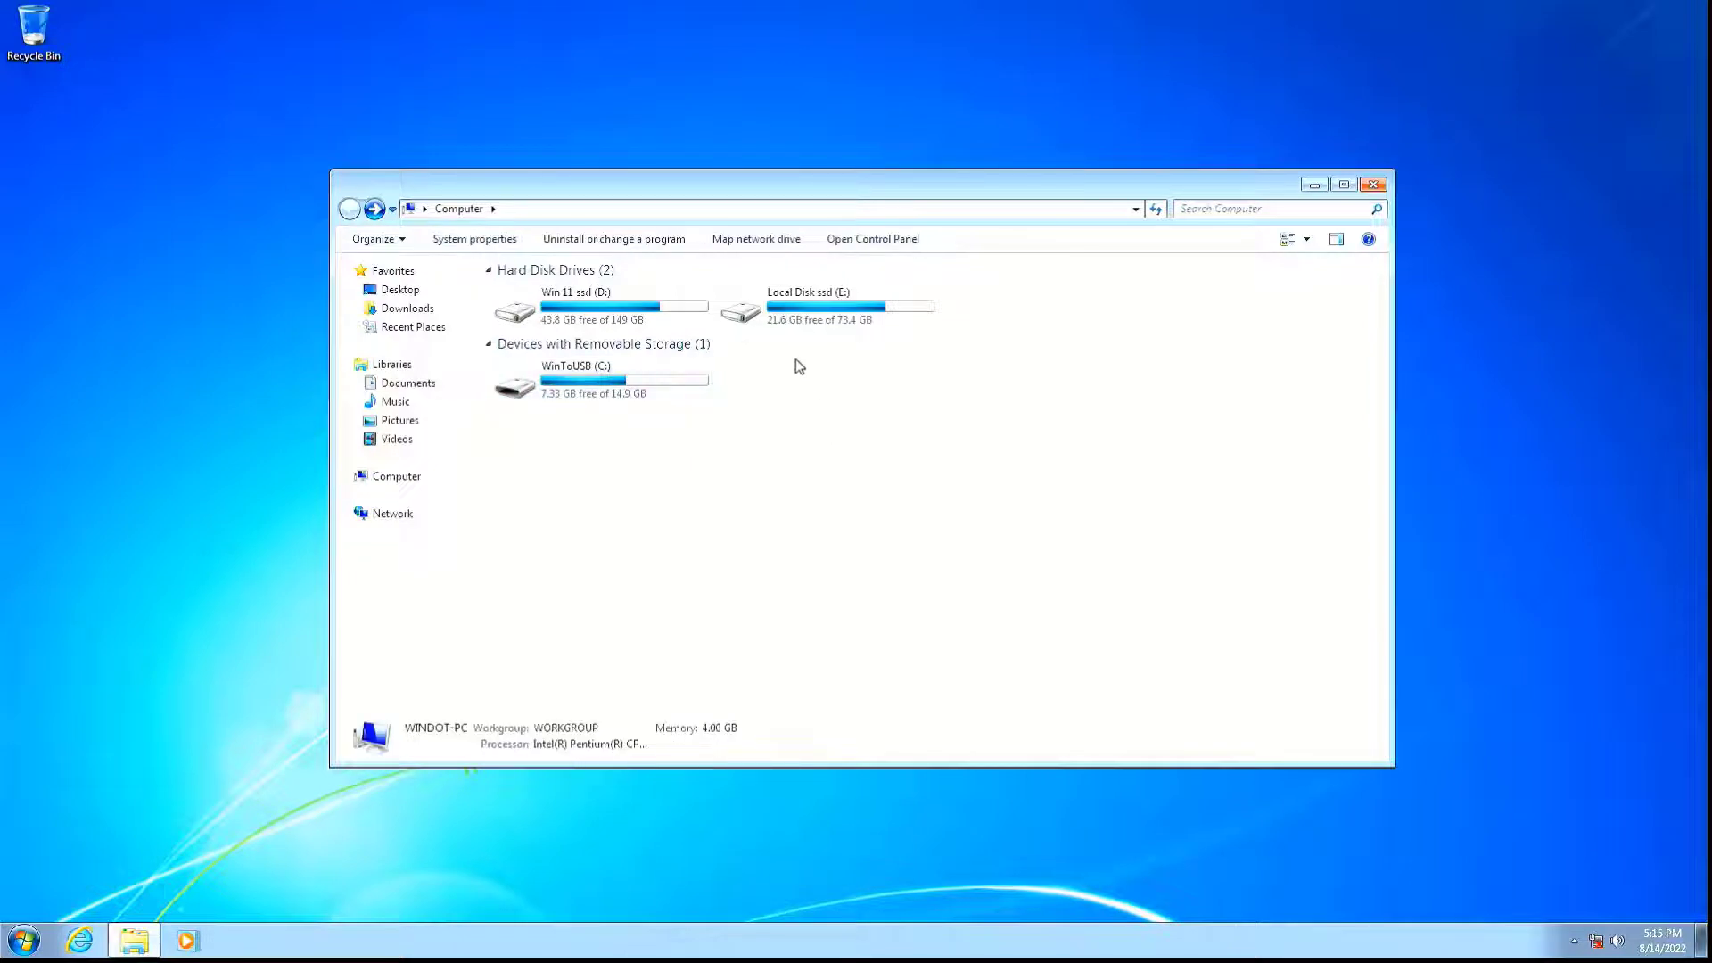
{"action": "double_click", "coordinate": [603, 307]}
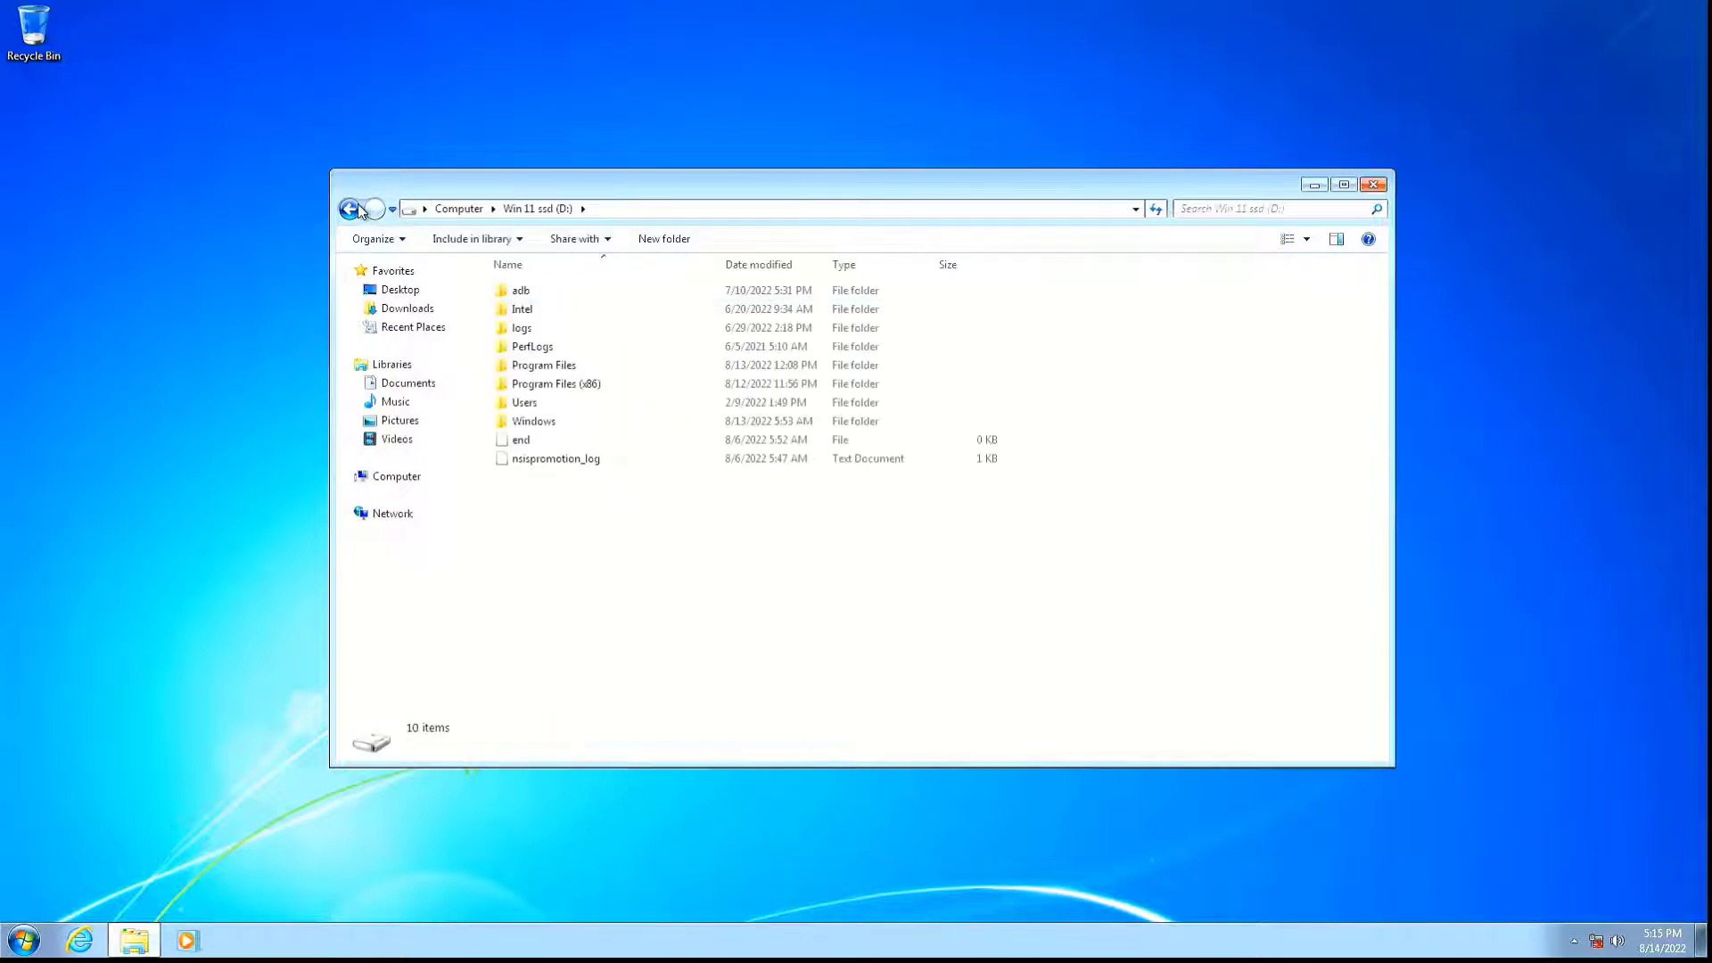
{"action": "left_click", "coordinate": [349, 209]}
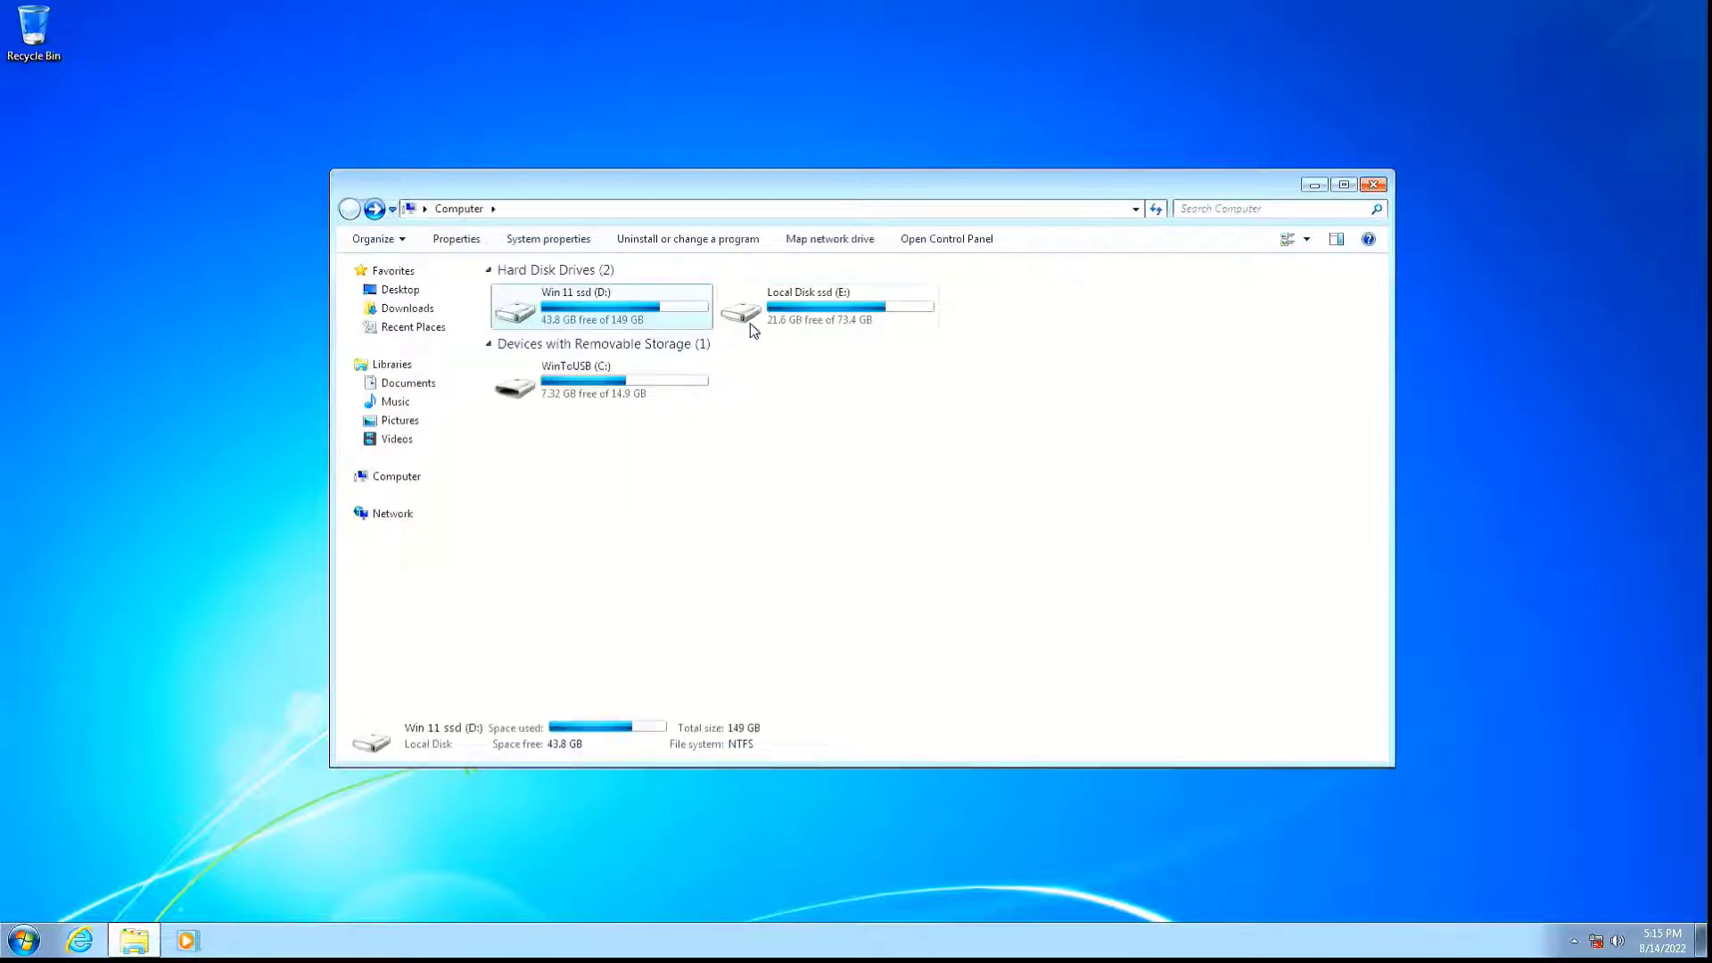
{"action": "double_click", "coordinate": [765, 317]}
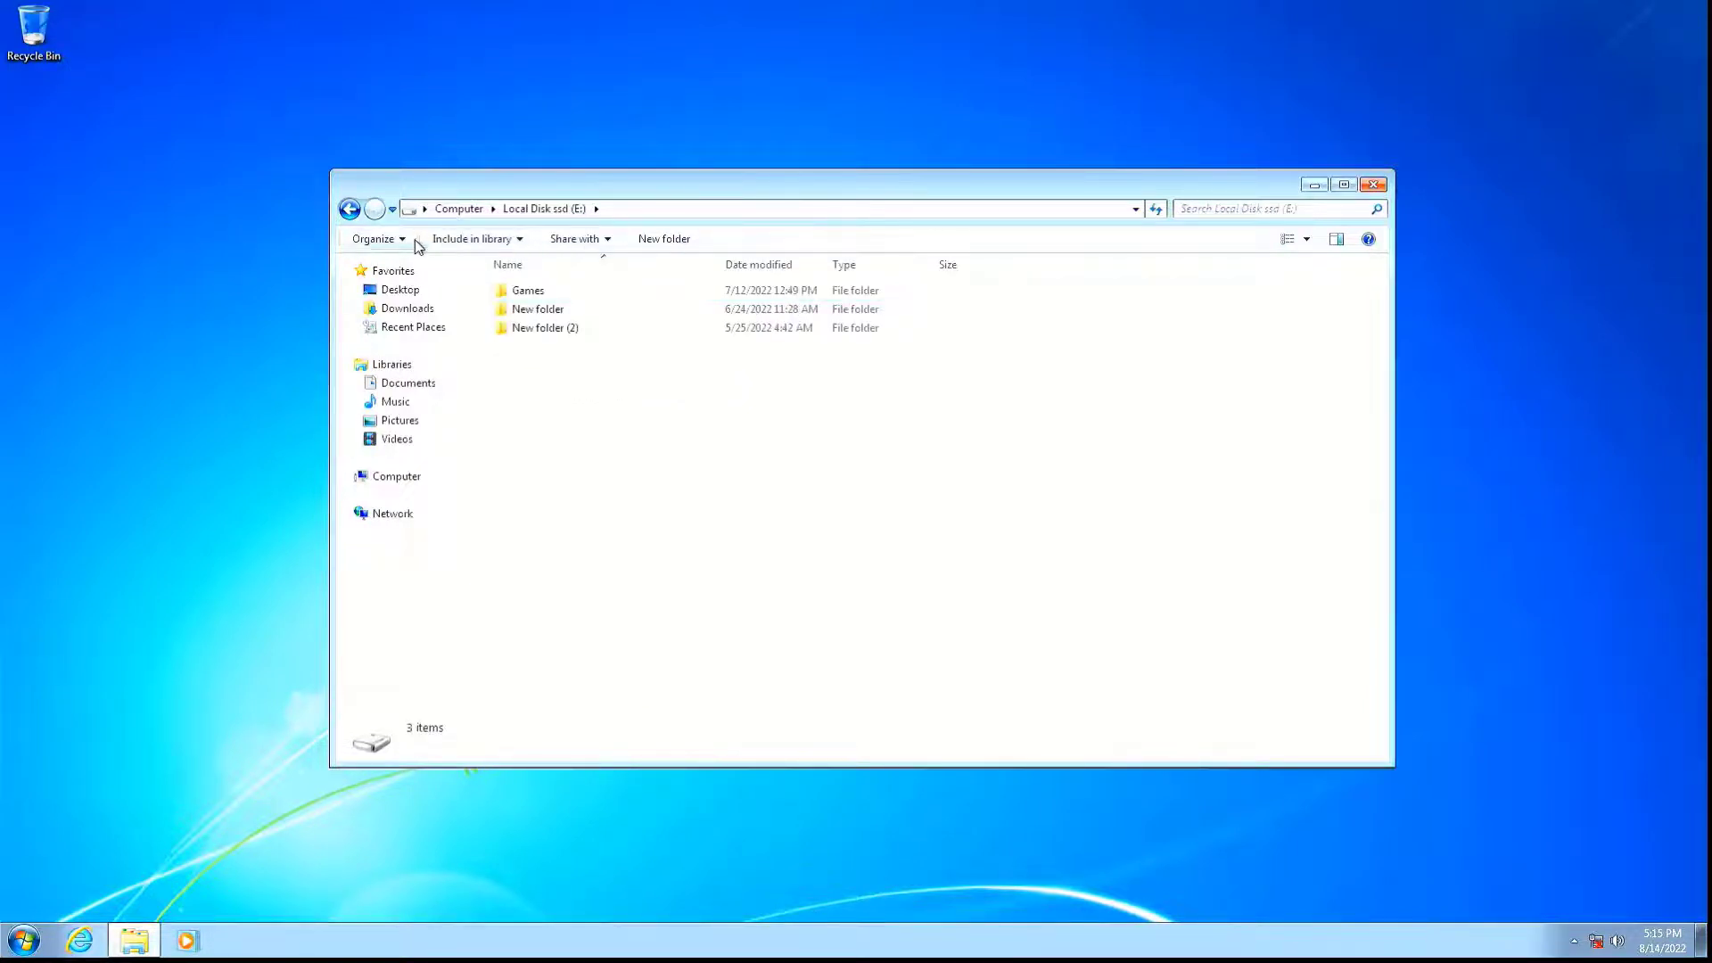
{"action": "left_click", "coordinate": [352, 208]}
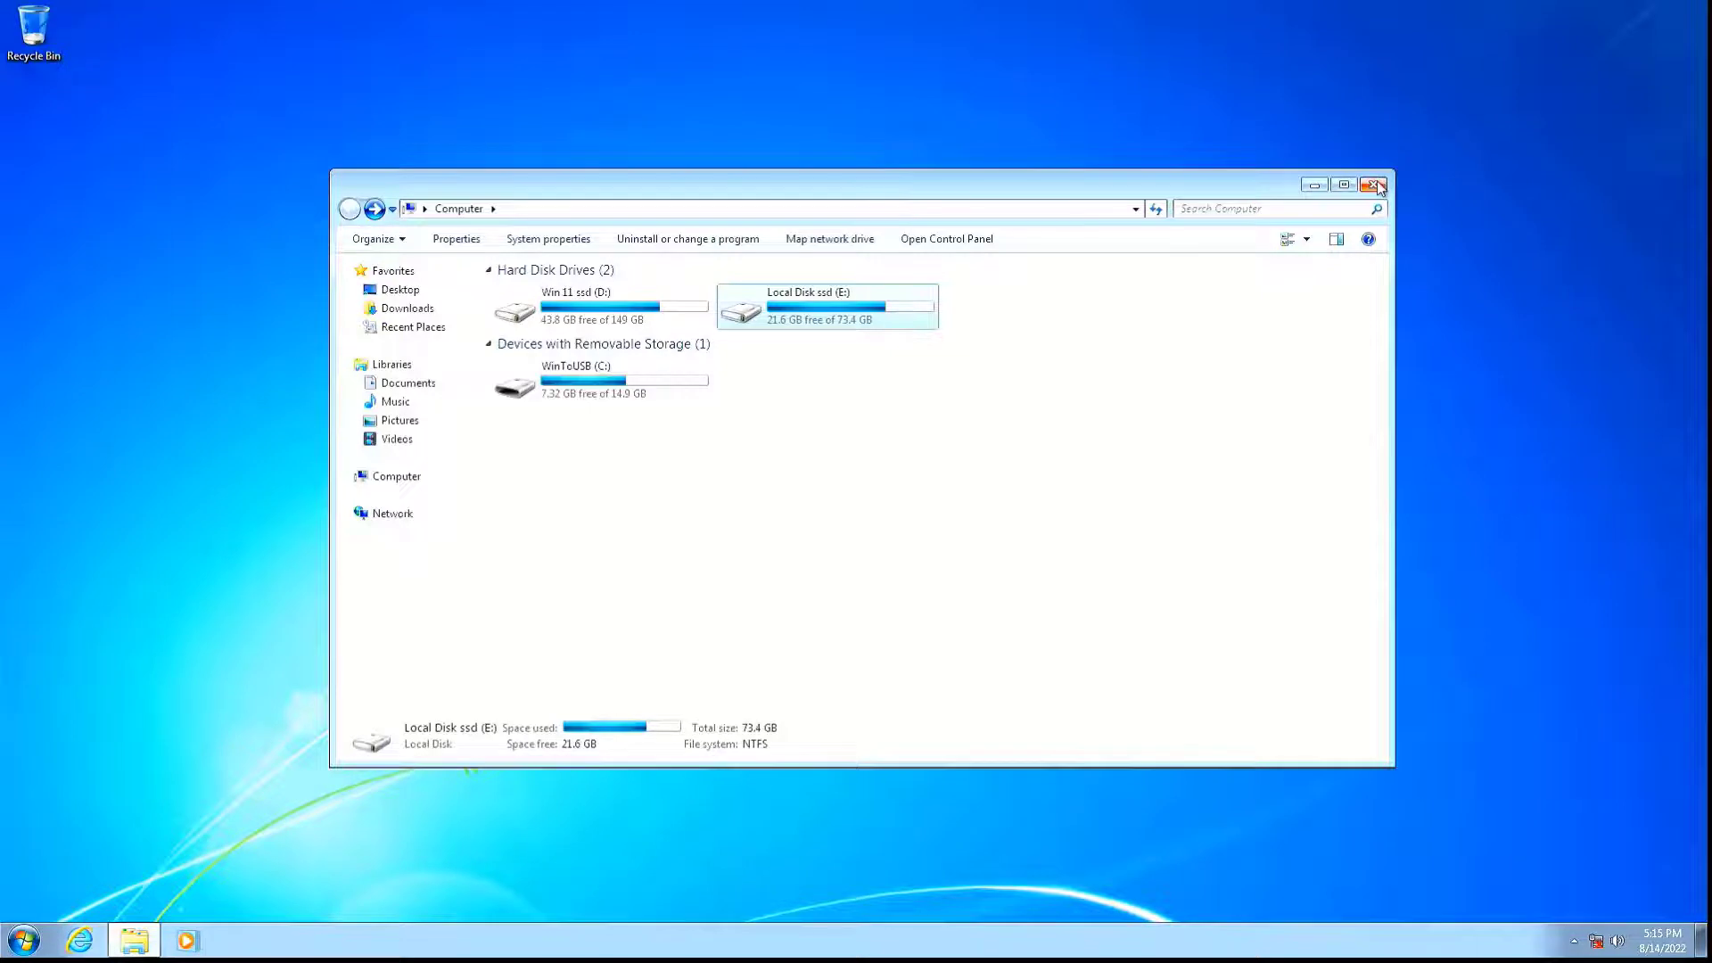
{"action": "left_click", "coordinate": [1374, 185]}
- Refresh the Windows 7 desktop and shut the system down
{"action": "right_click", "coordinate": [689, 250]}
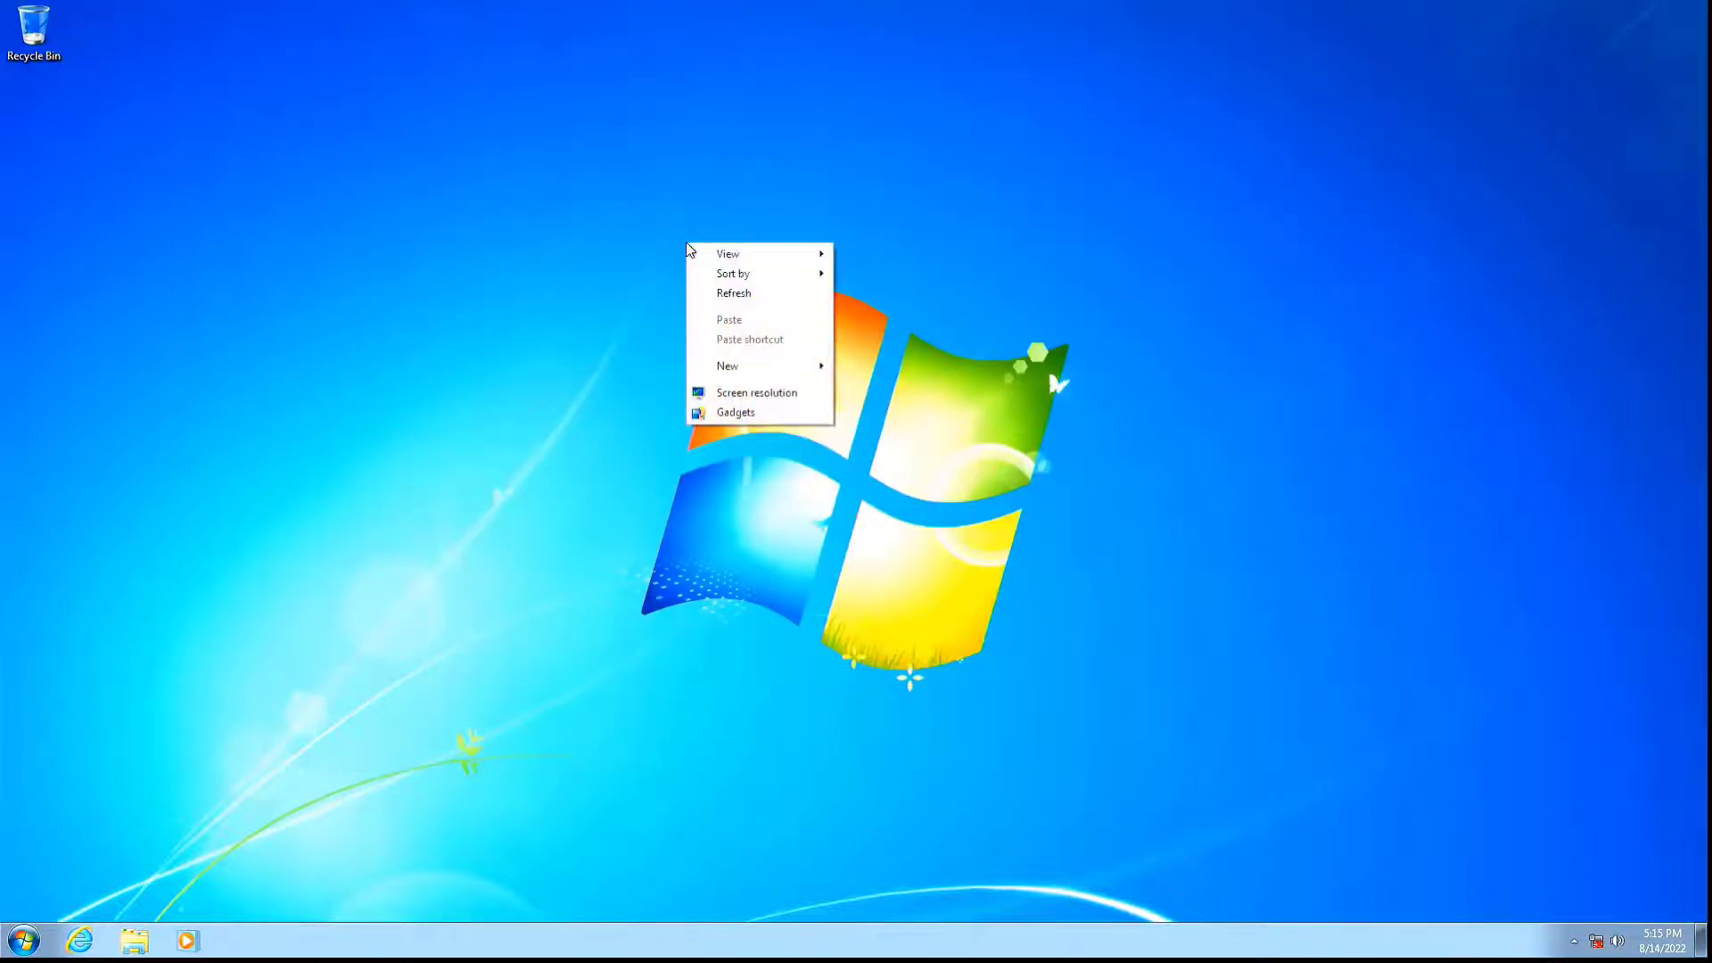
{"action": "left_click", "coordinate": [723, 297]}
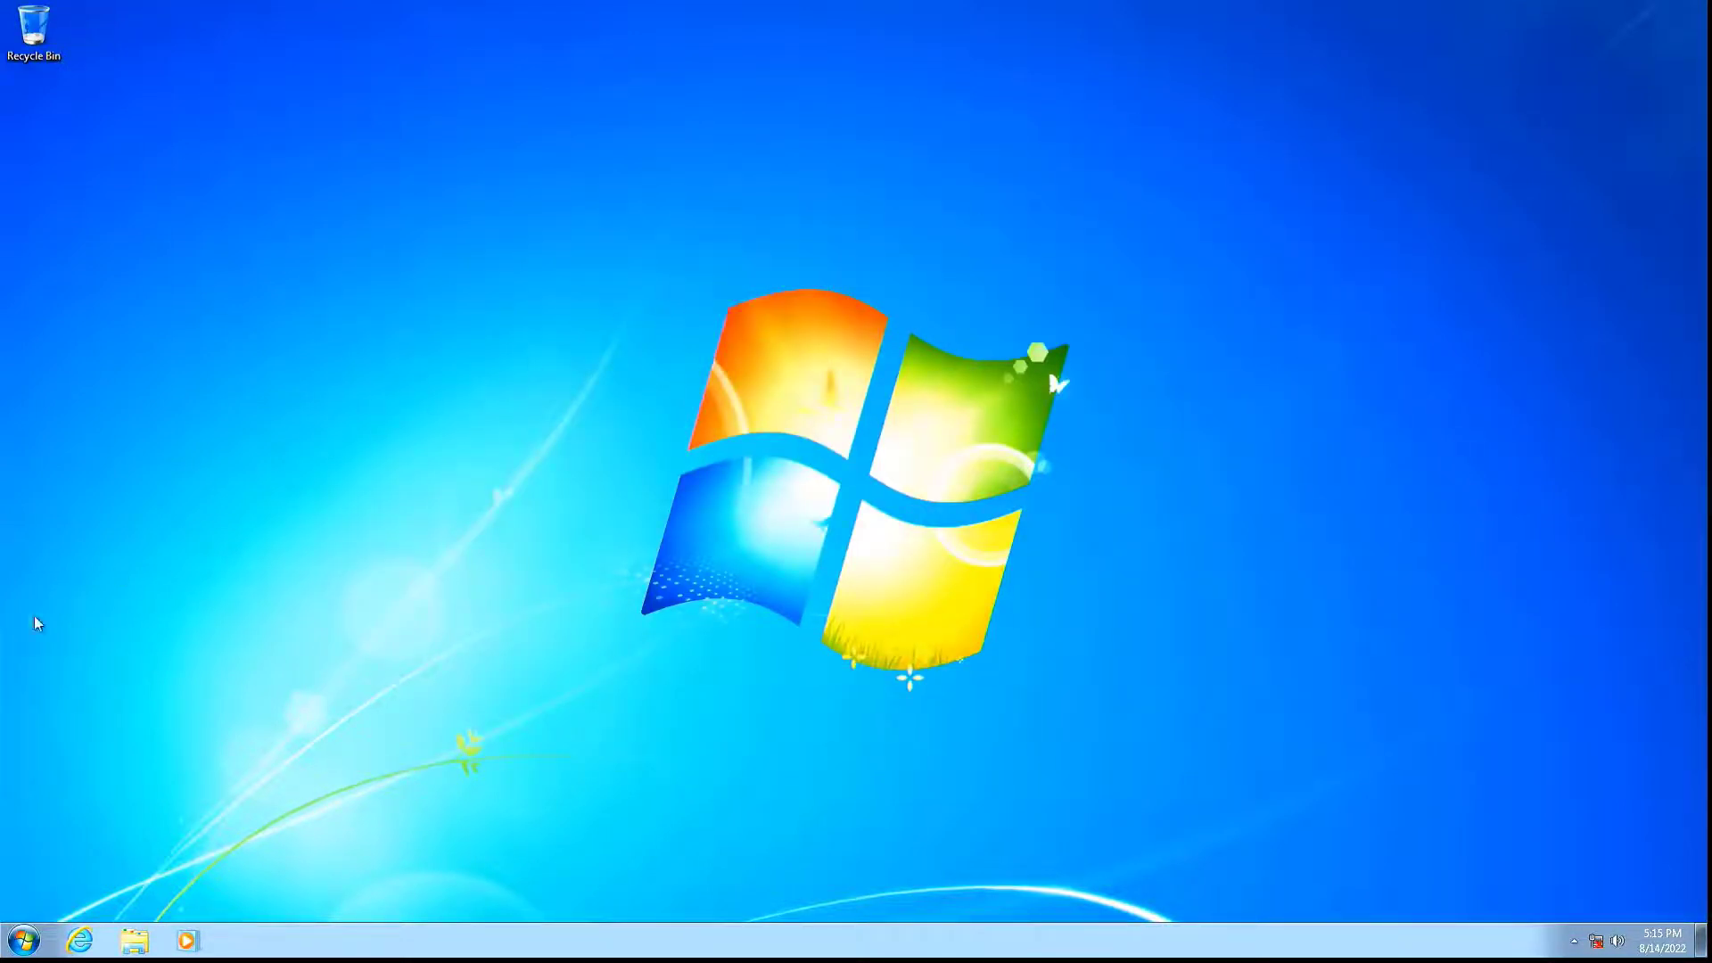
{"action": "left_click", "coordinate": [5, 949]}
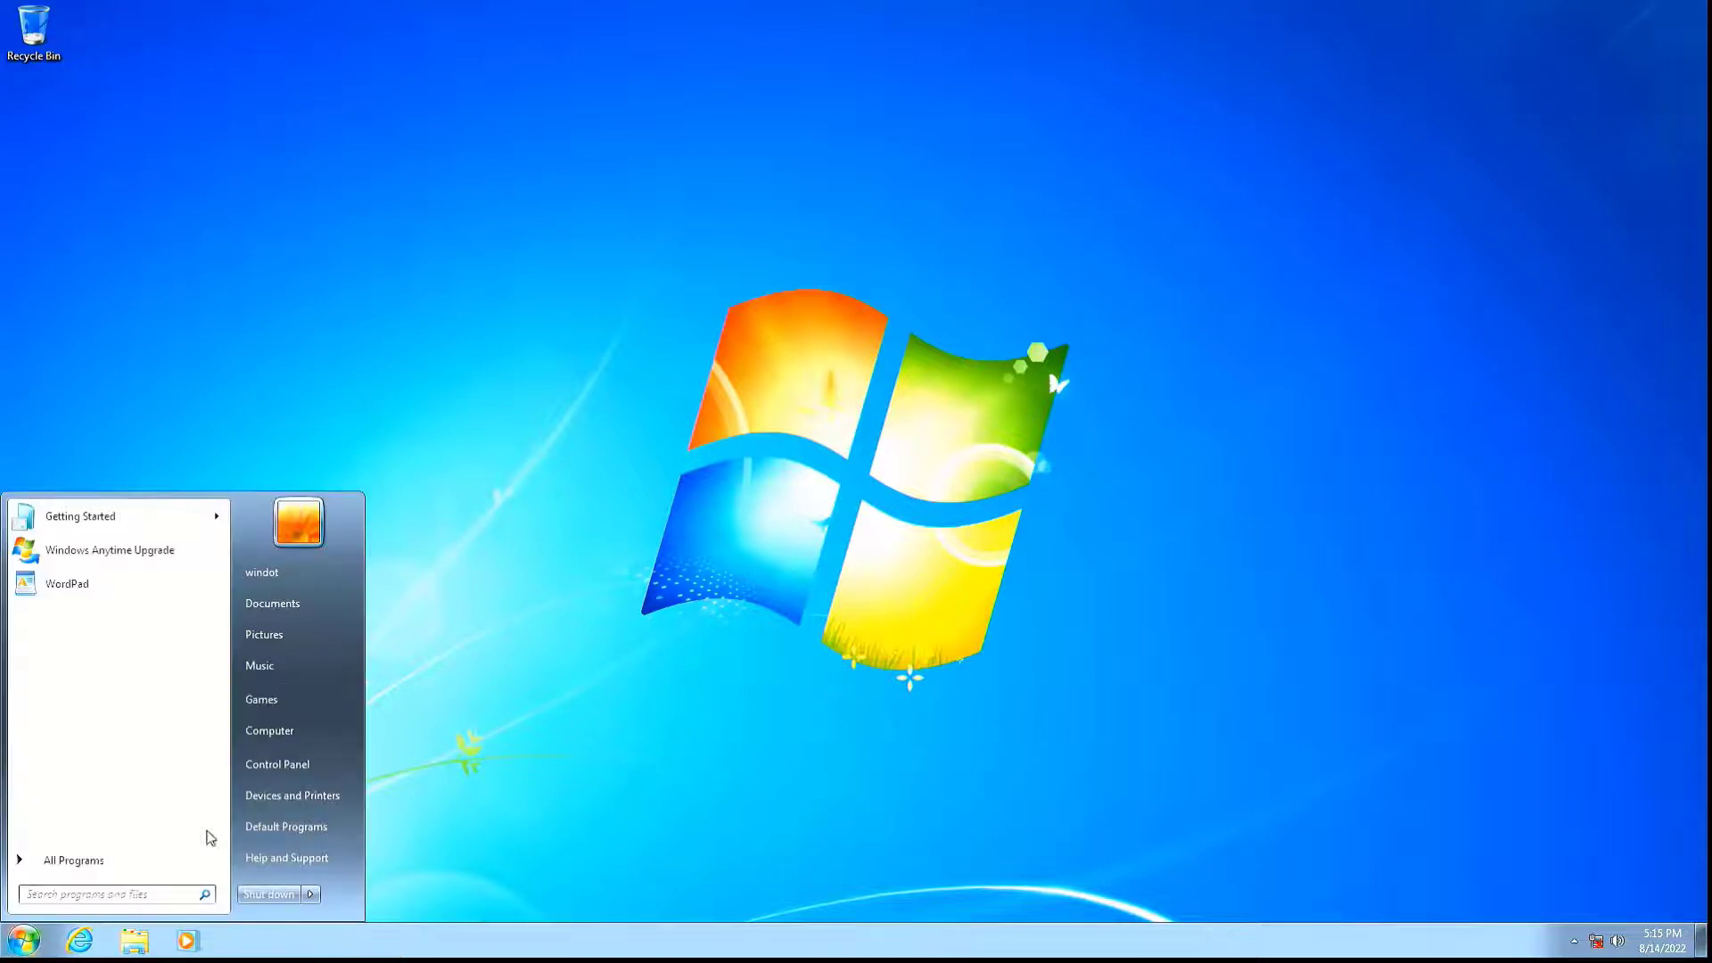
{"action": "left_click", "coordinate": [268, 895]}
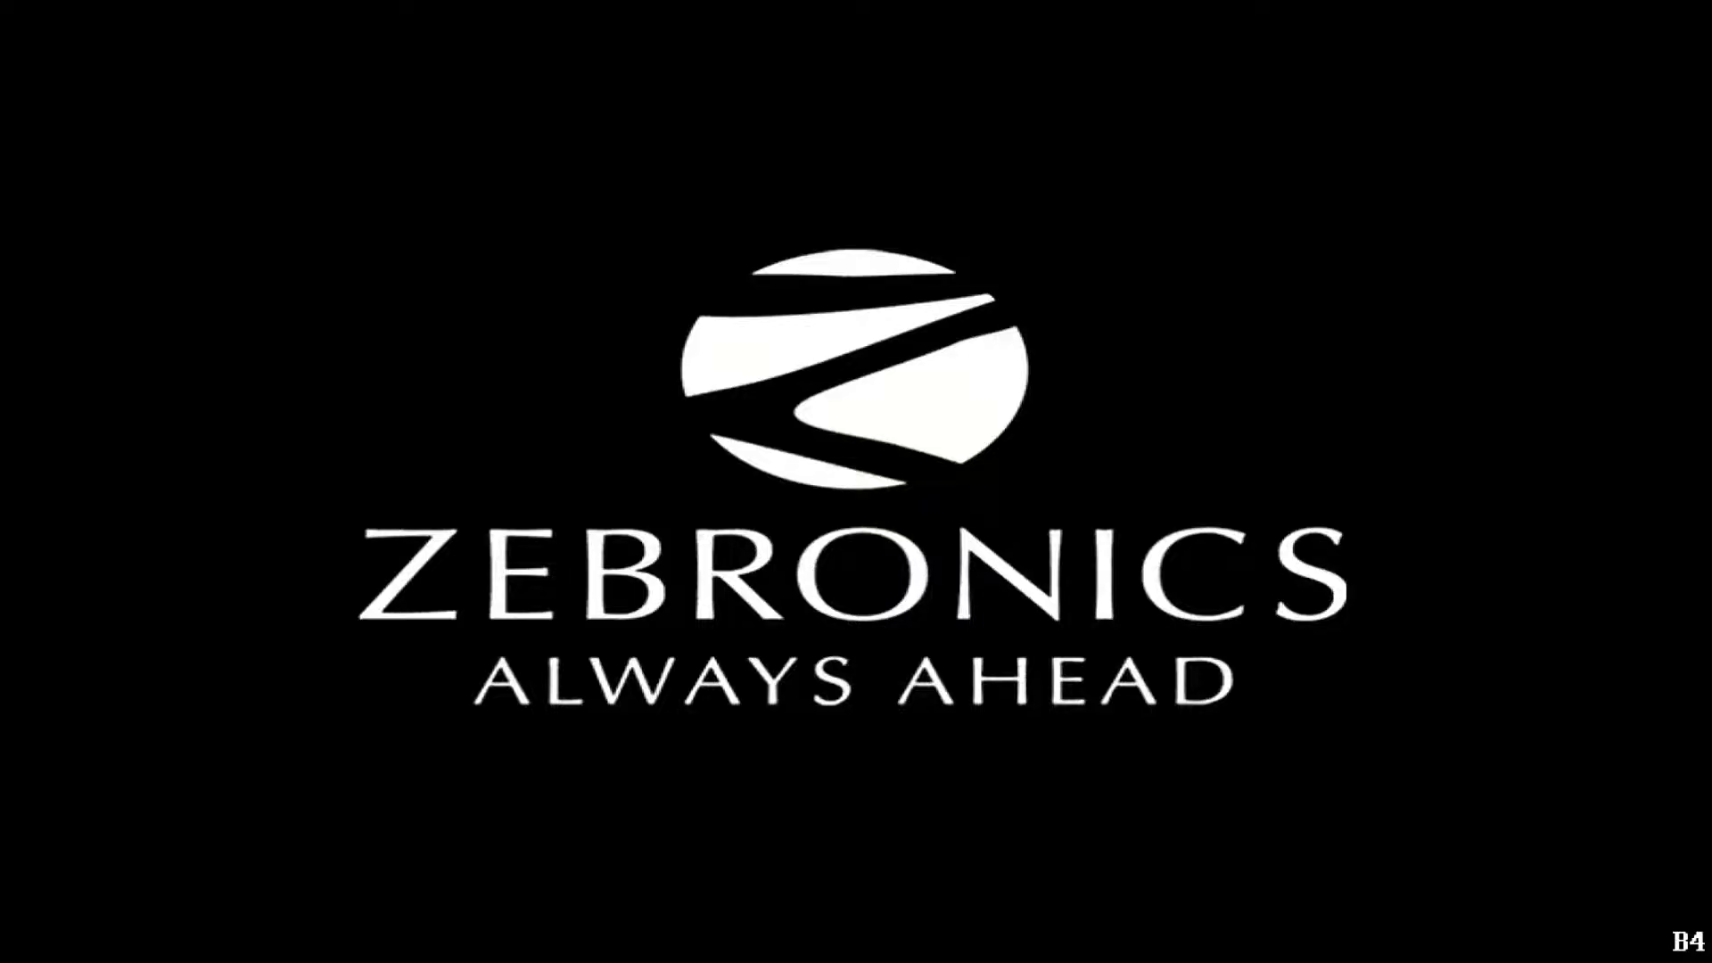
- Enter the BIOS setup during startup and set Boot Option #1 to Windows Boot Manager (P1: CT240BX500SSD1)
{"action": "key", "text": "Delete"}
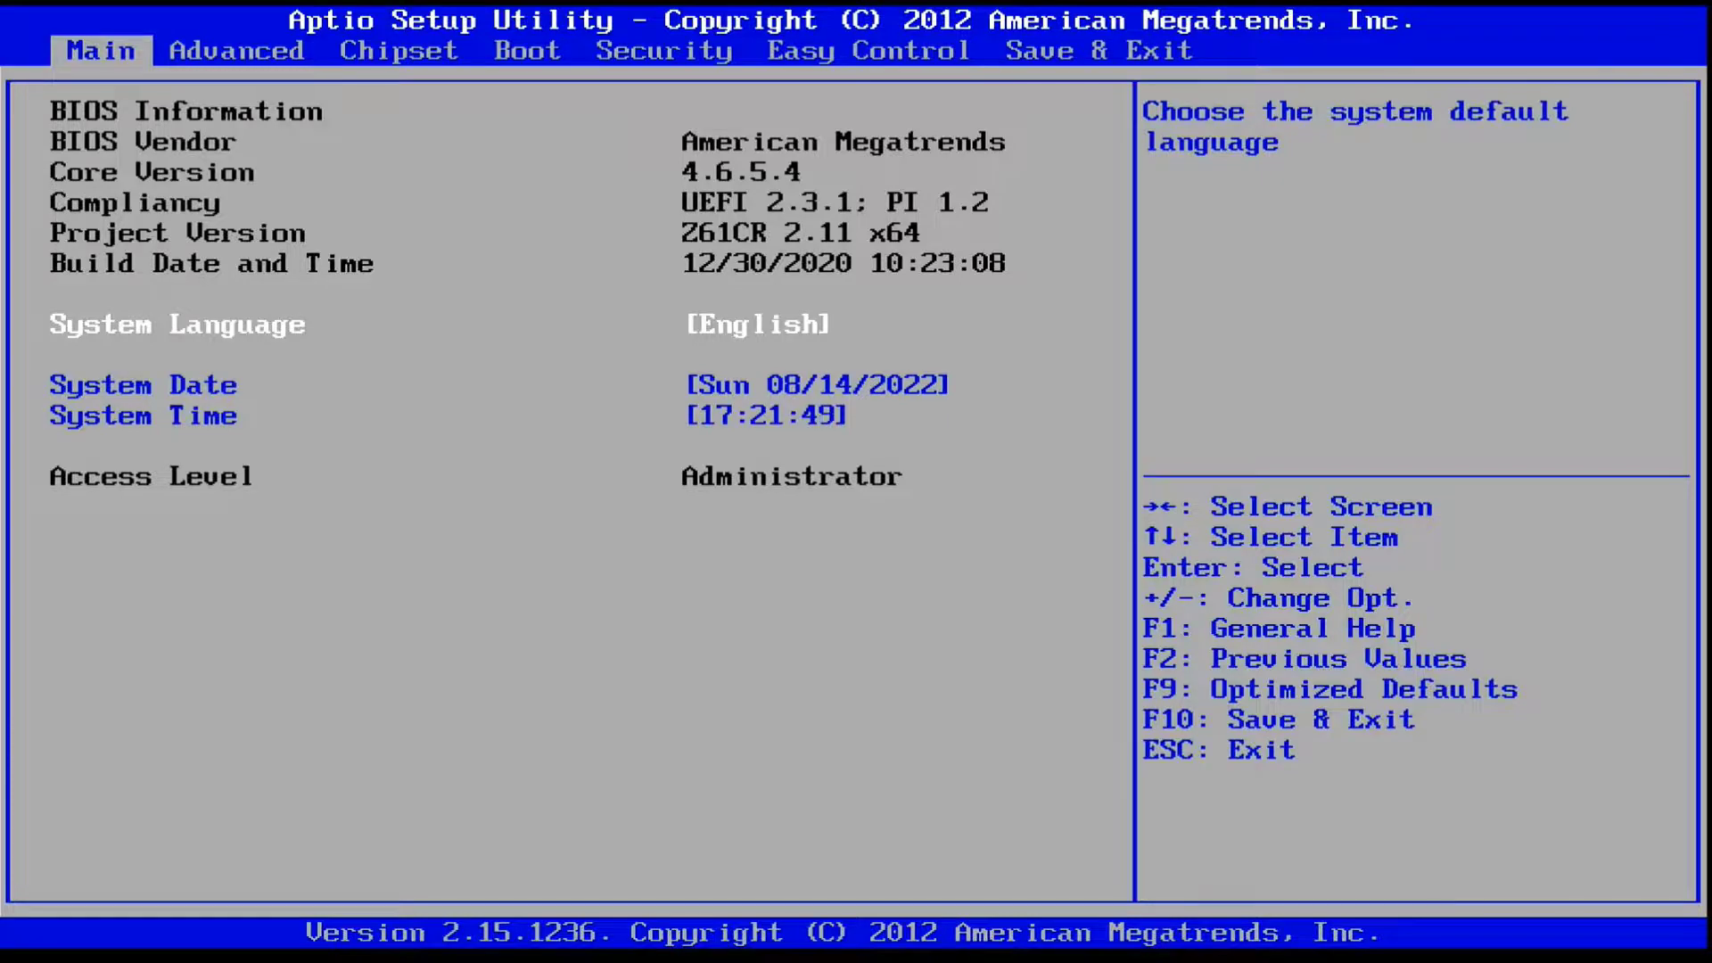
{"action": "key", "text": "Left"}
{"action": "key", "text": "Left"}
{"action": "key", "text": "Left"}
{"action": "key", "text": "Left"}
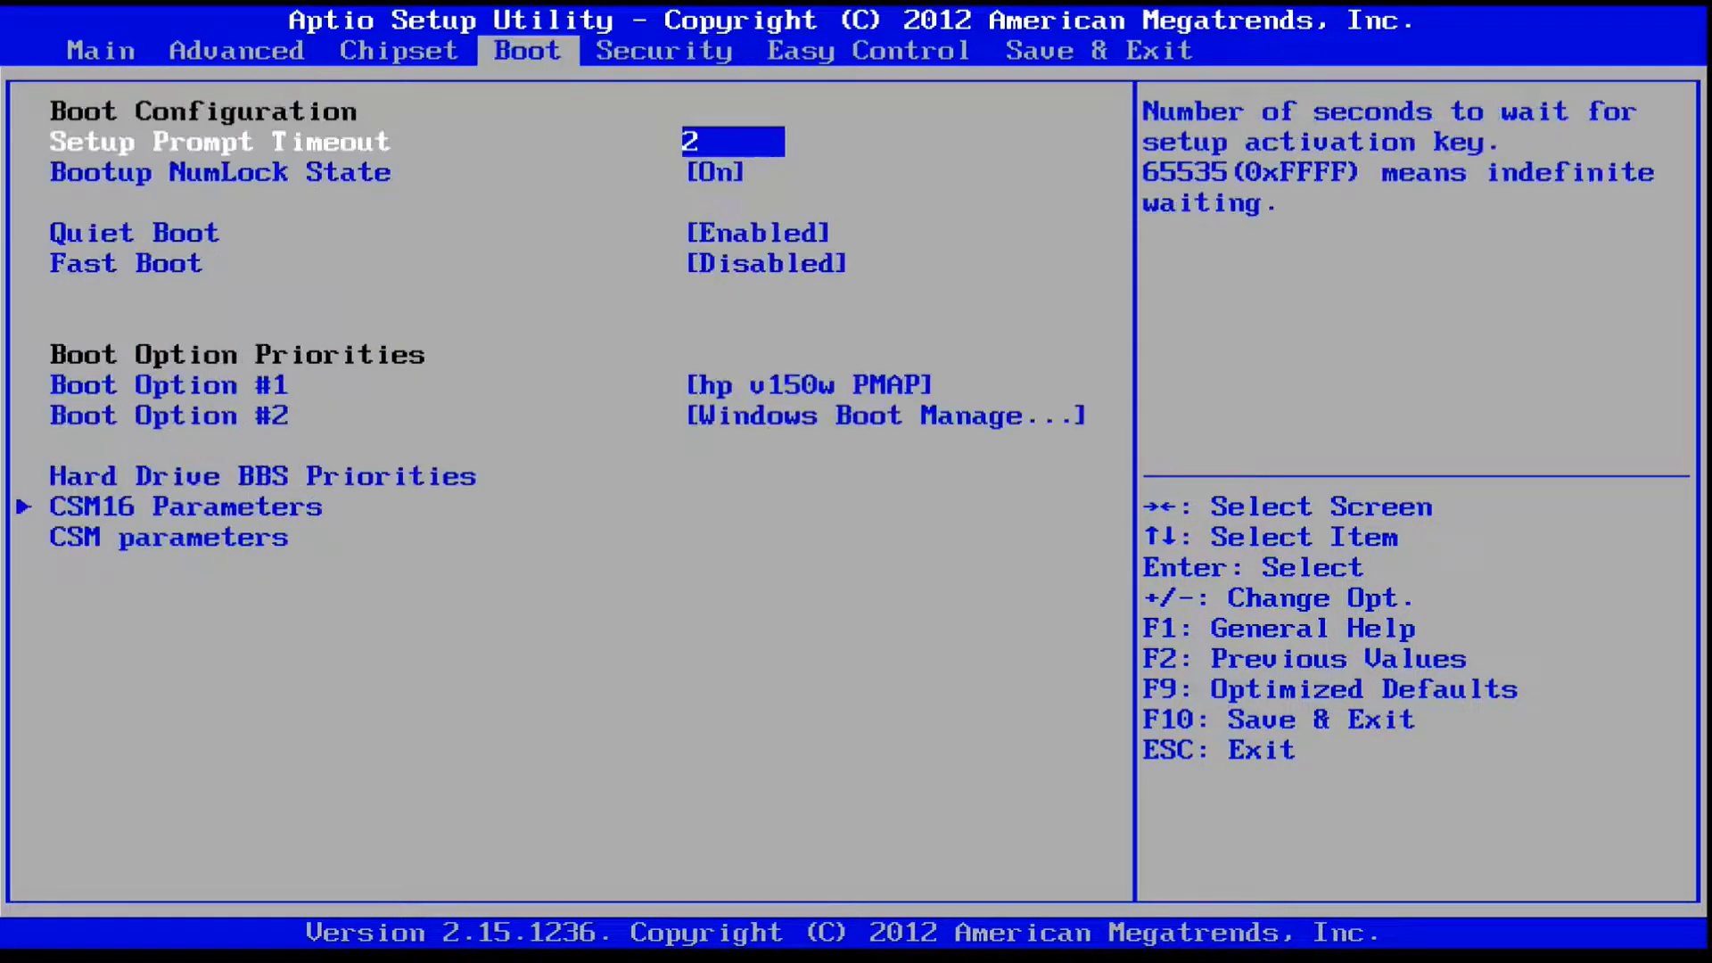
{"action": "key", "text": "Down"}
{"action": "key", "text": "Down"}
{"action": "key", "text": "Down"}
{"action": "key", "text": "Down"}
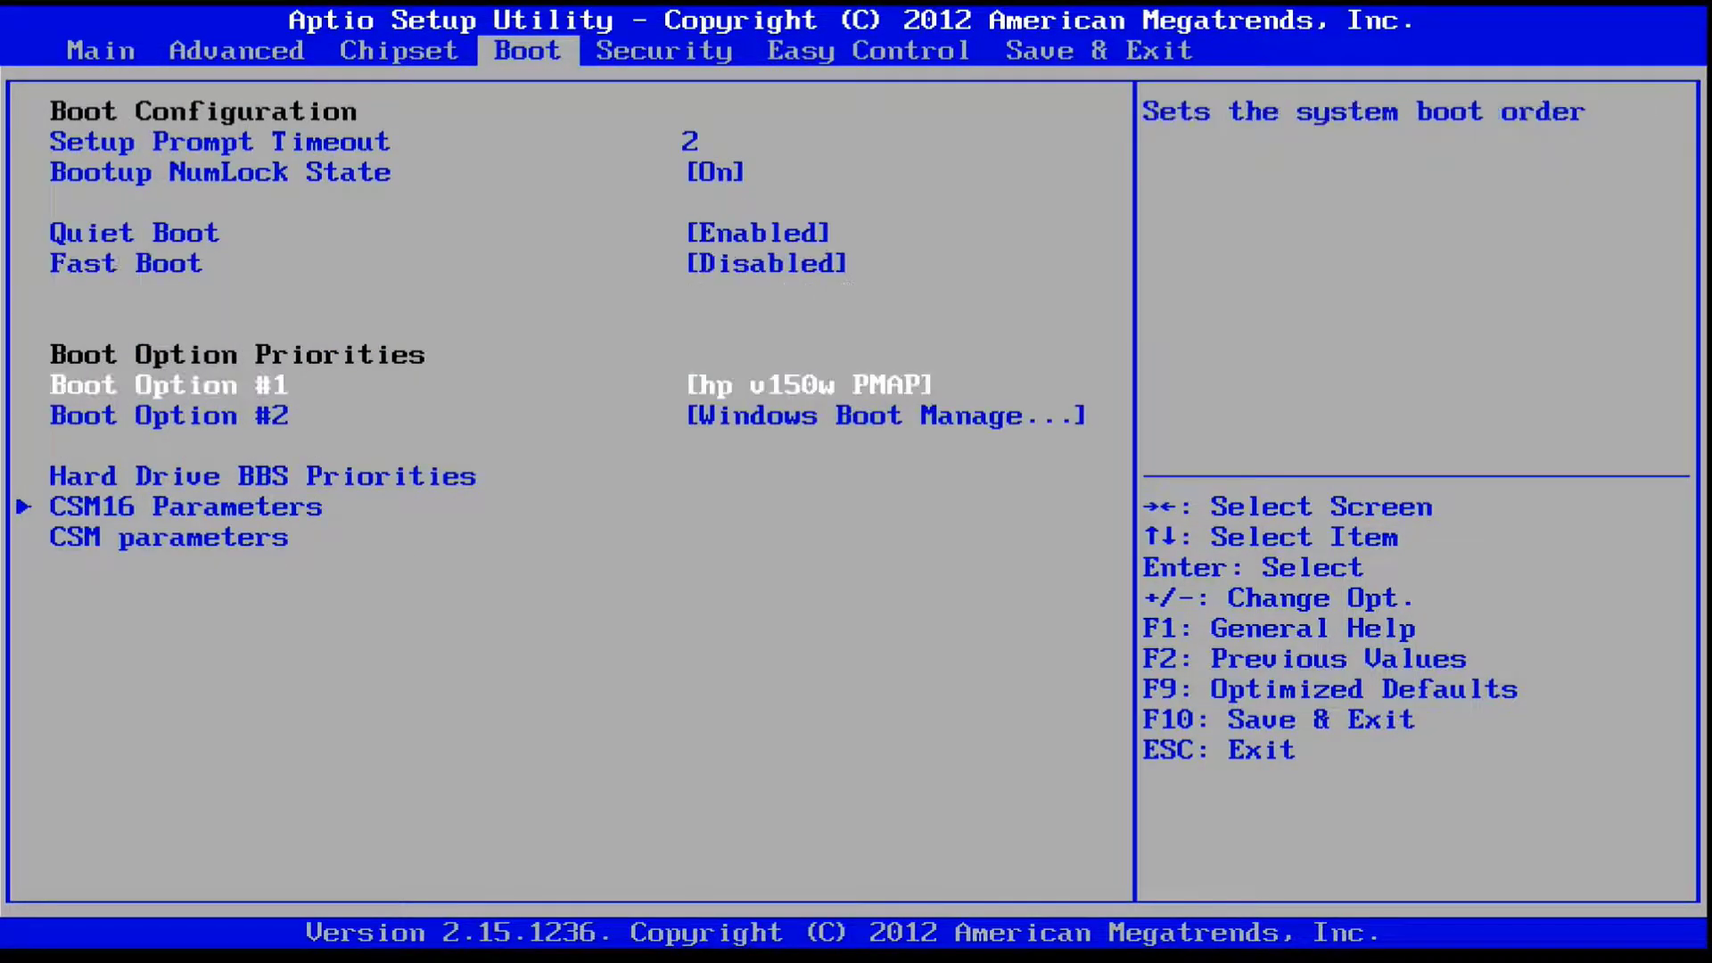
{"action": "key", "text": "Return"}
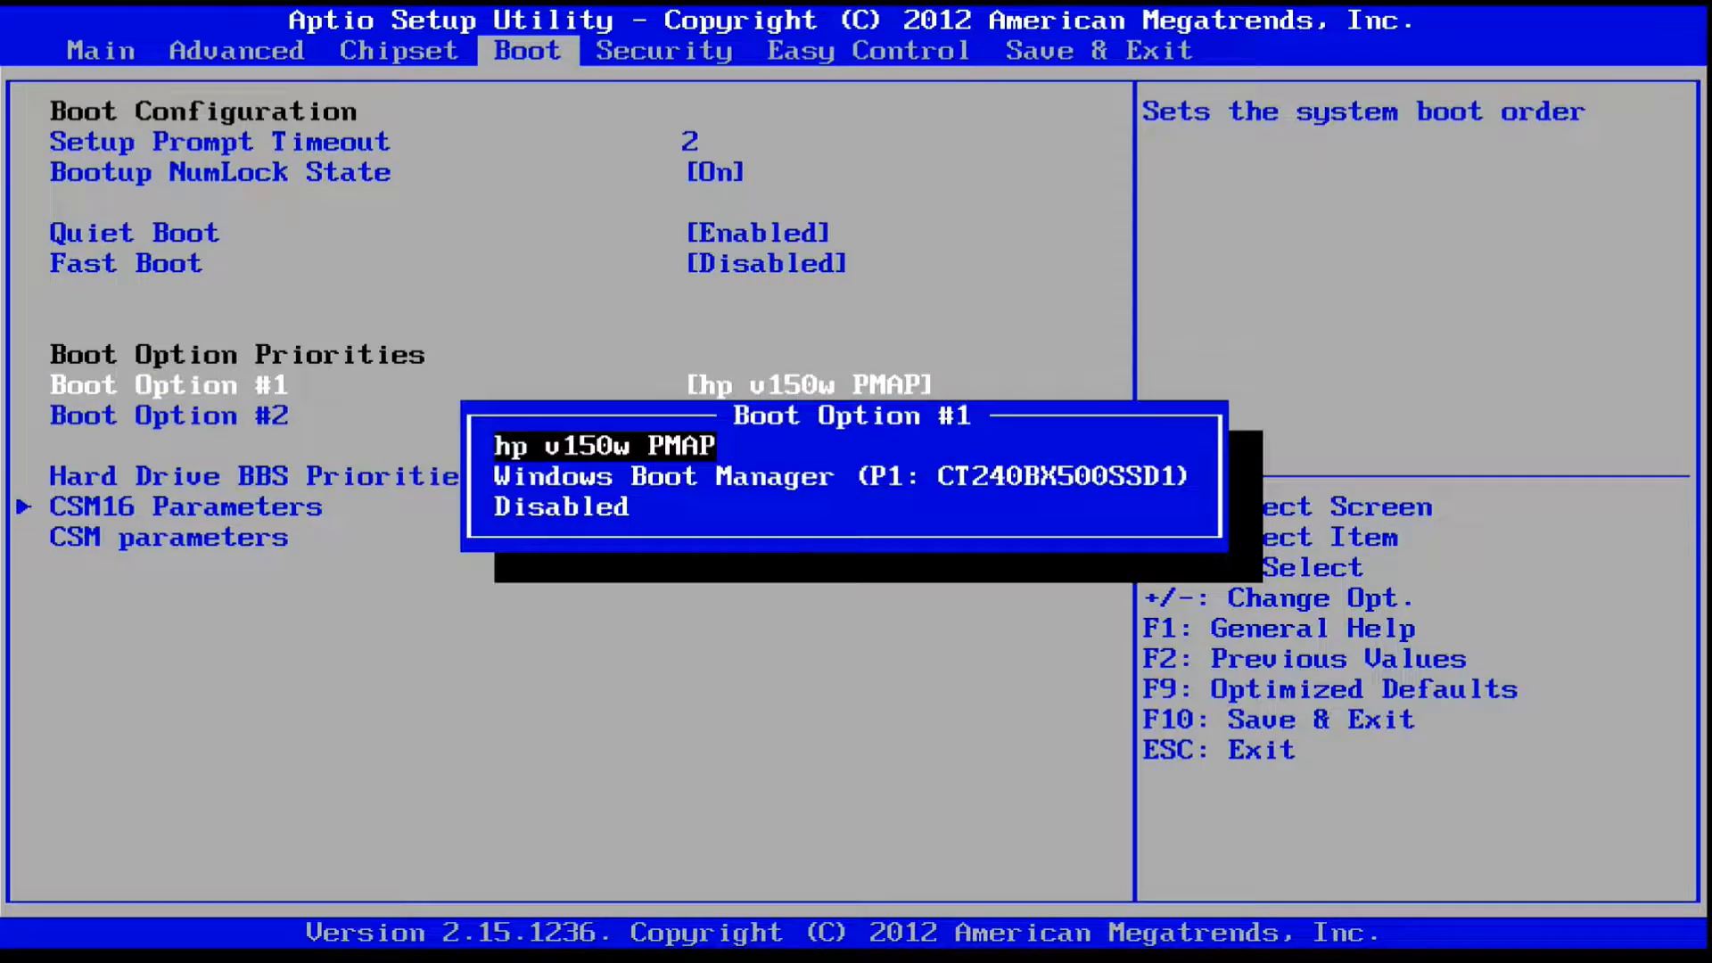
{"action": "key", "text": "Down"}
{"action": "key", "text": "Return"}
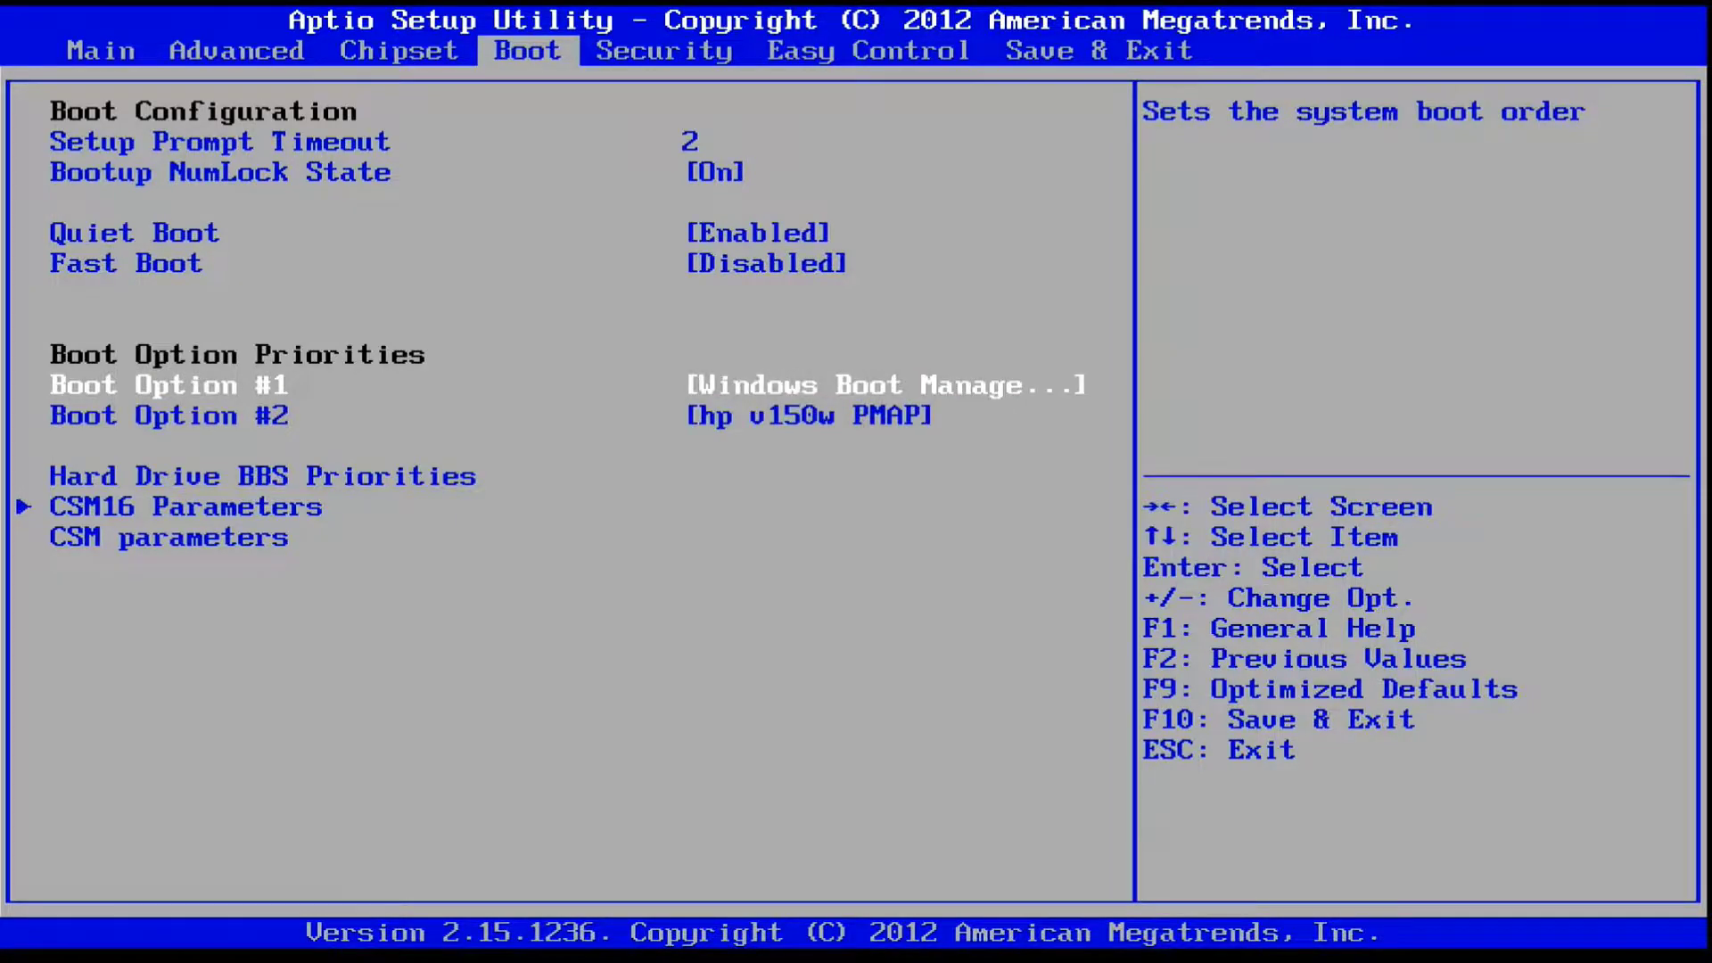
- Save the BIOS changes and reset the computer to start Windows 11 from the internal SSD
{"action": "key", "text": "Right"}
{"action": "key", "text": "Right"}
{"action": "key", "text": "Right"}
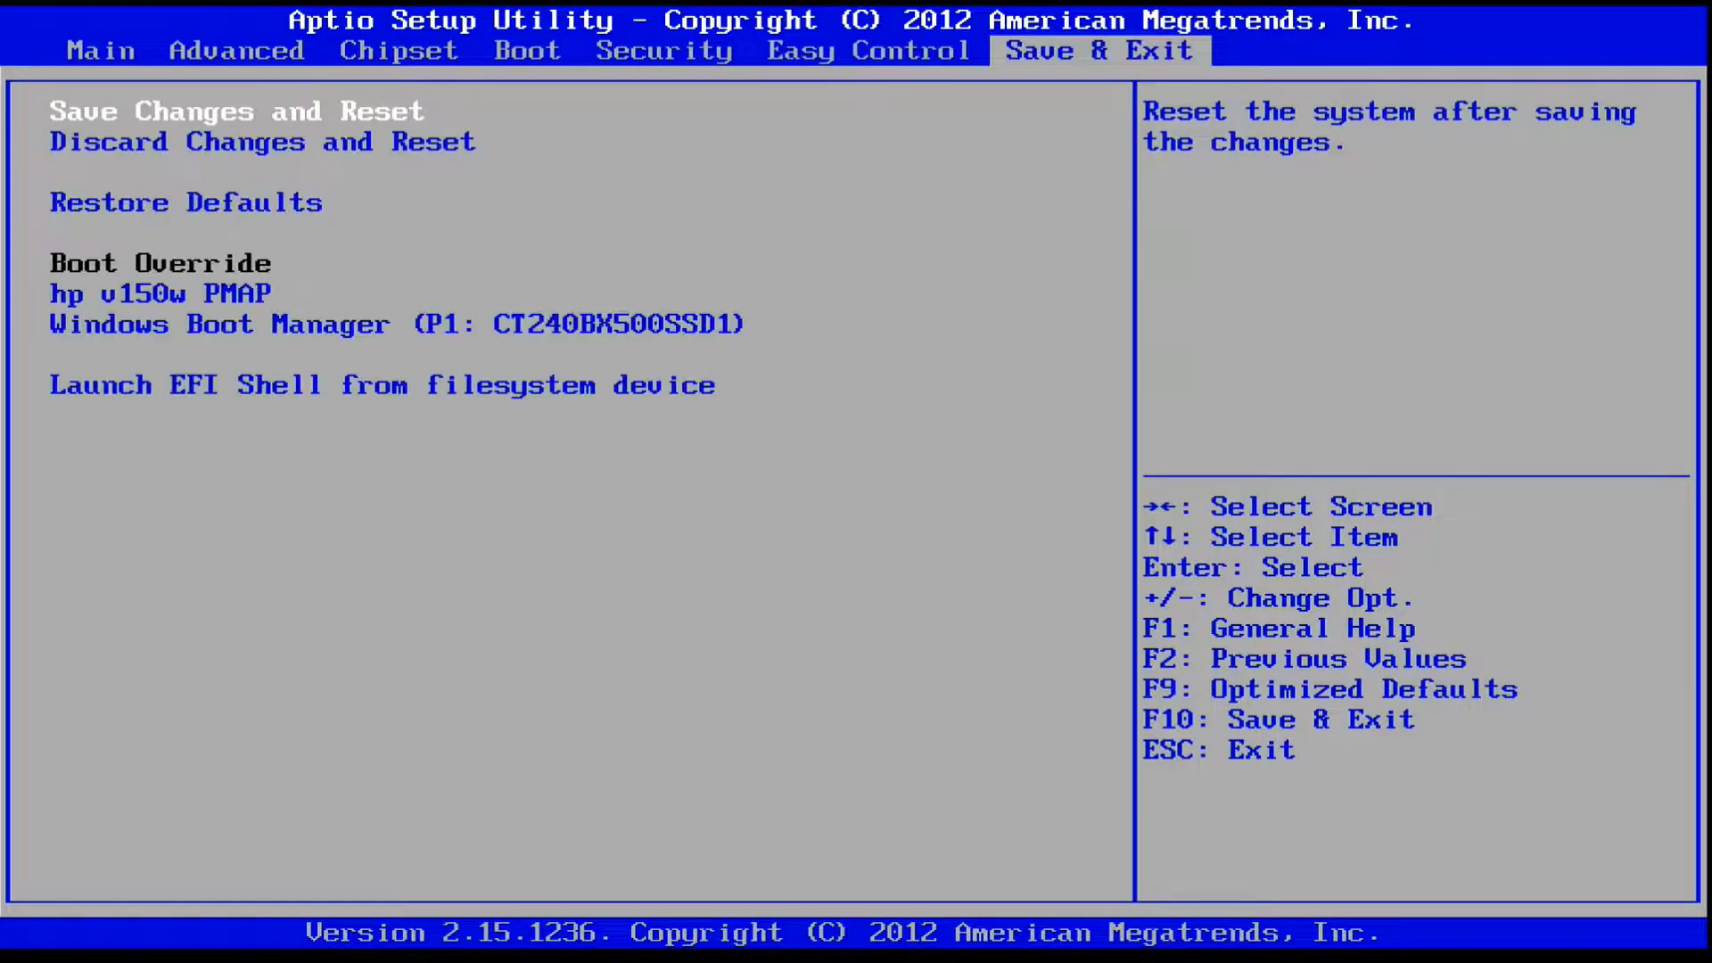
{"action": "key", "text": "Return"}
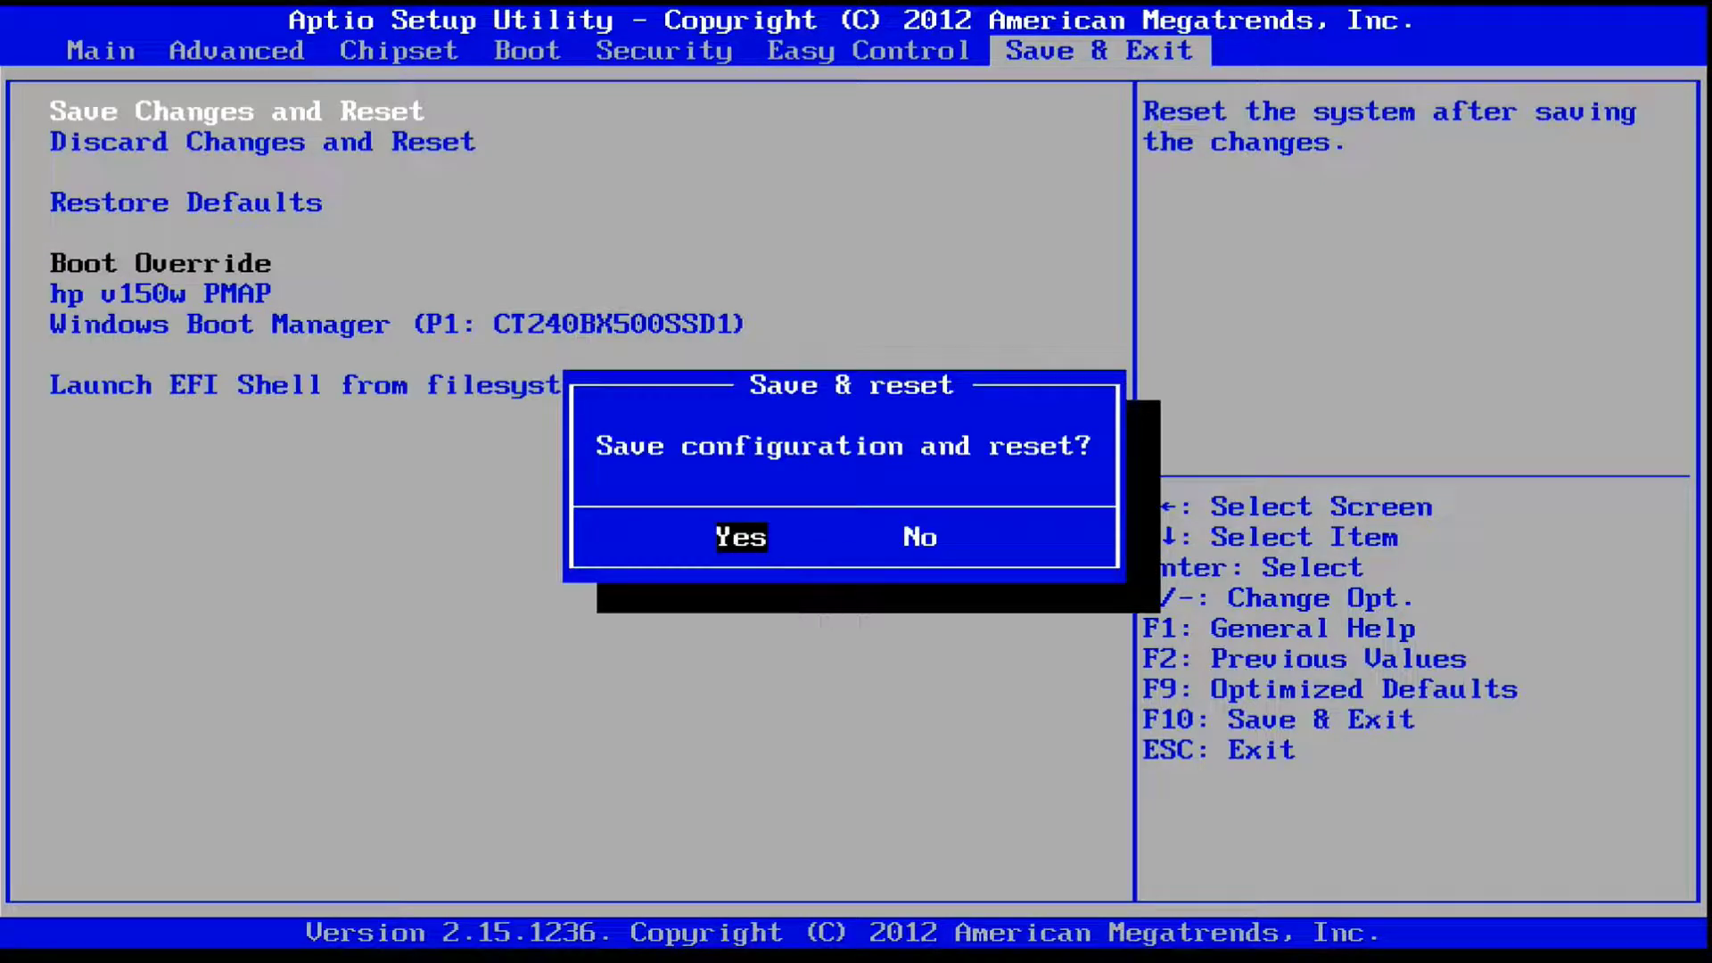
{"action": "key", "text": "Return"}
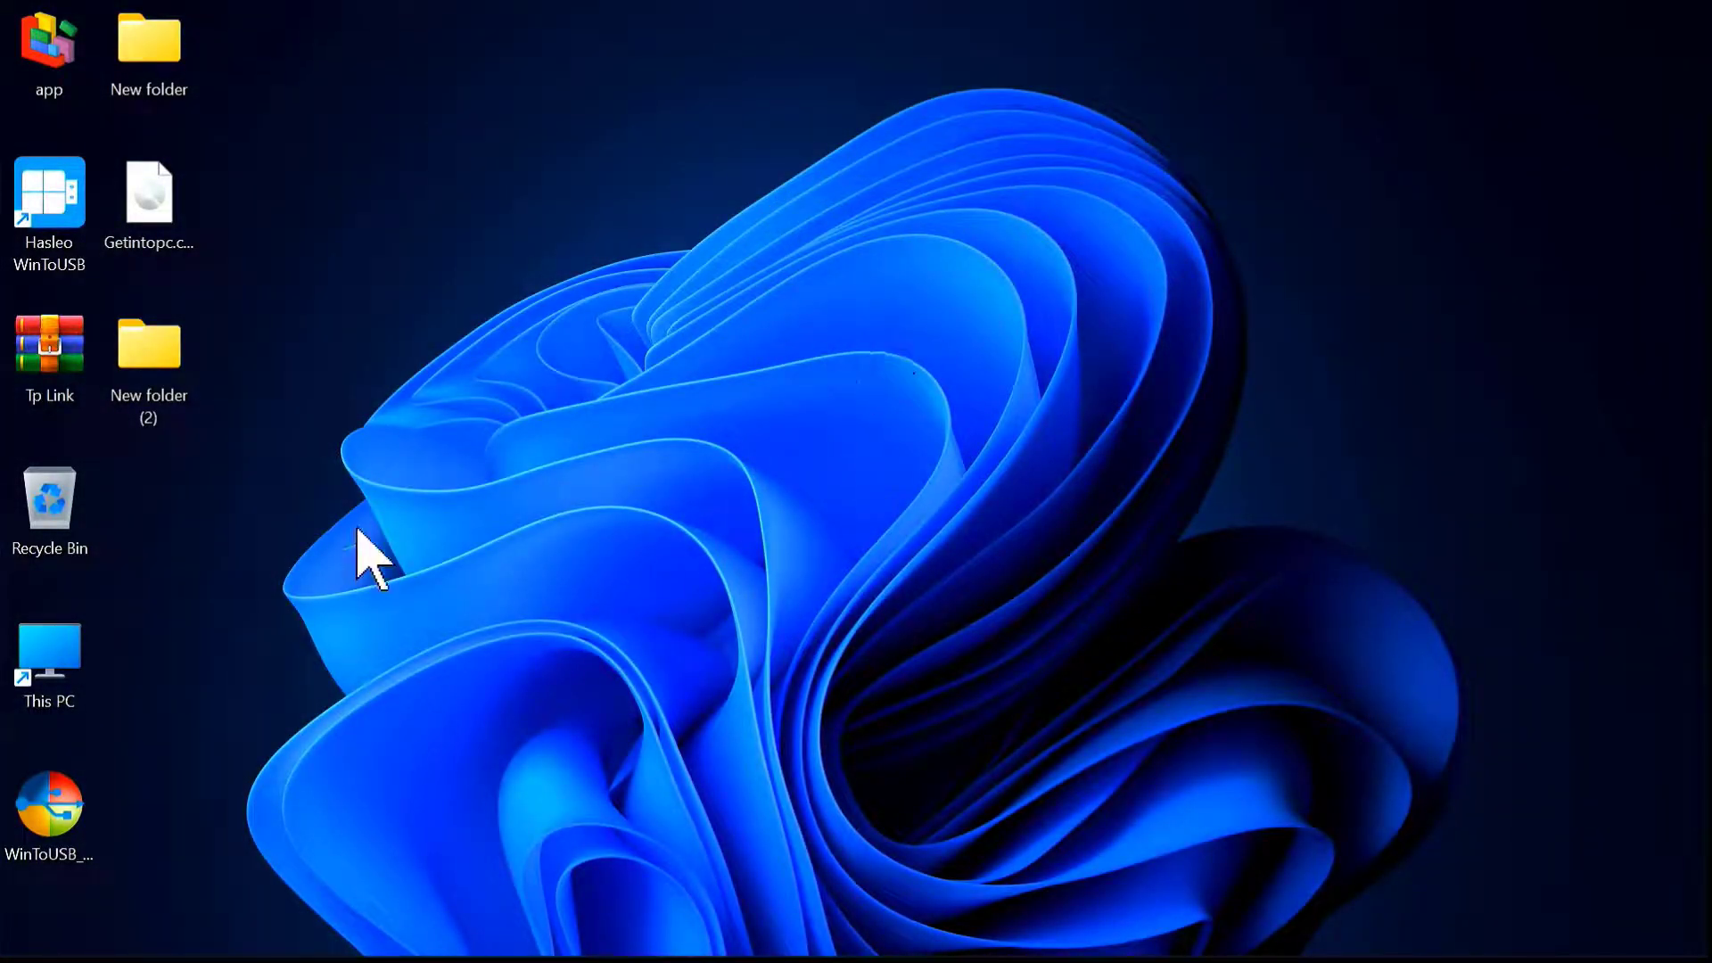
- Open This PC in File Explorer and look at the drives listed in Windows 11
{"action": "left_click_drag", "start_coordinate": [478, 275], "coordinate": [1058, 707]}
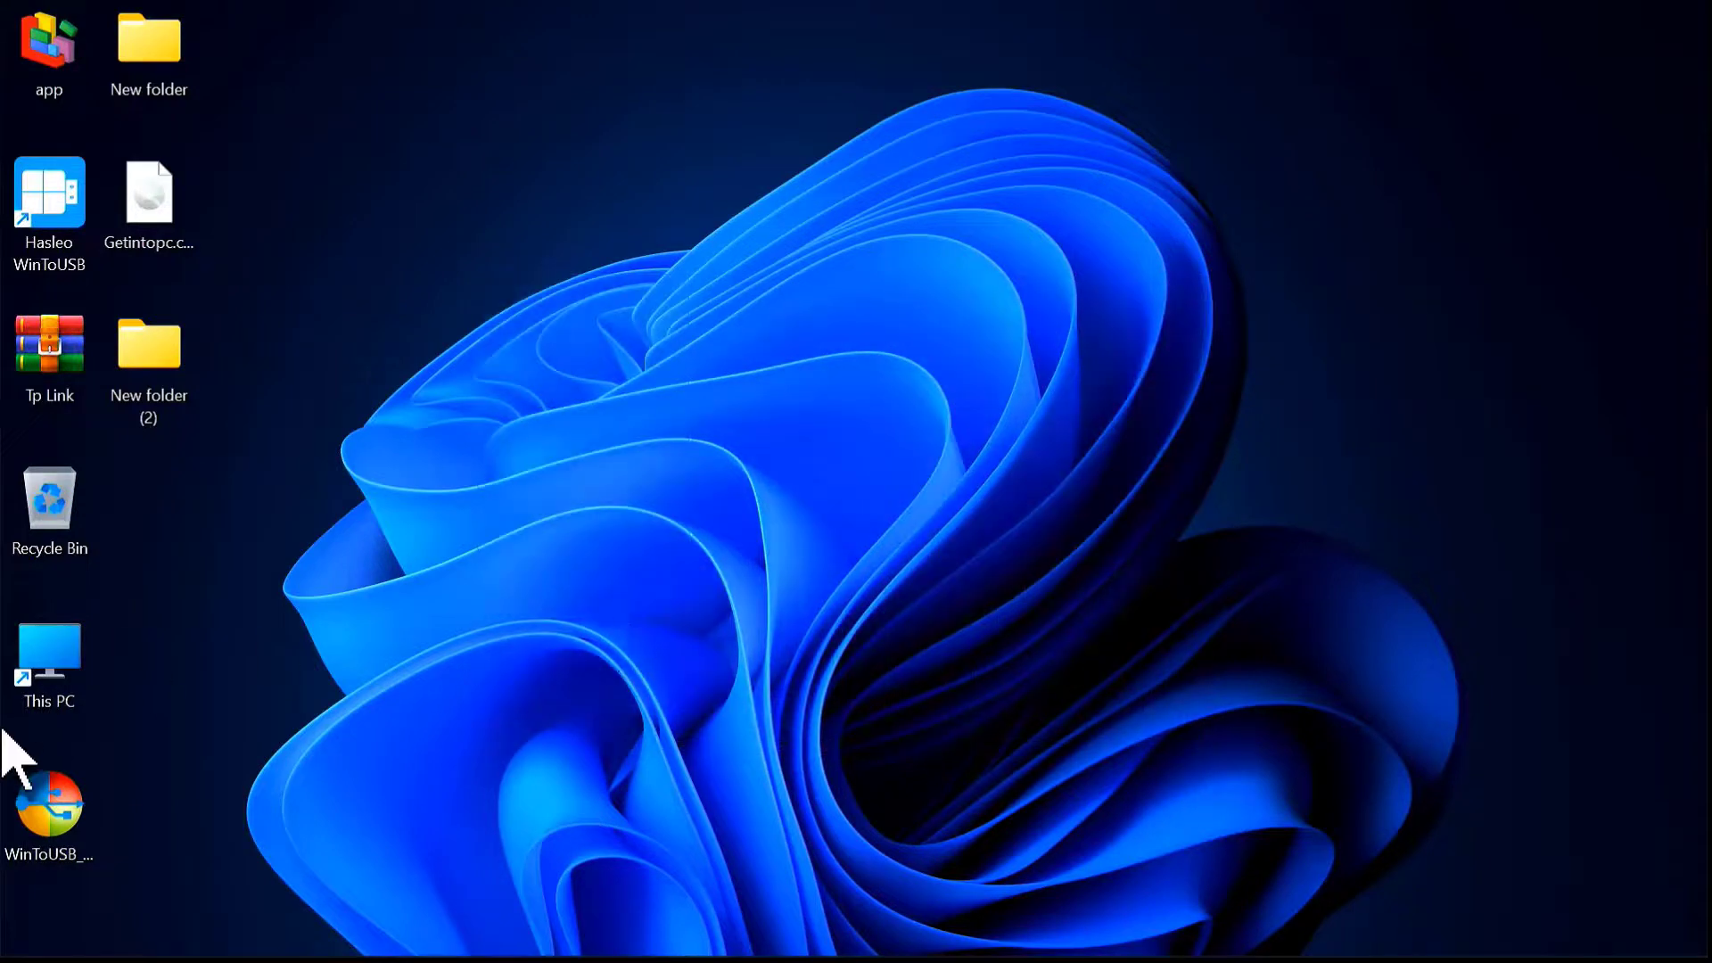
{"action": "double_click", "coordinate": [63, 492]}
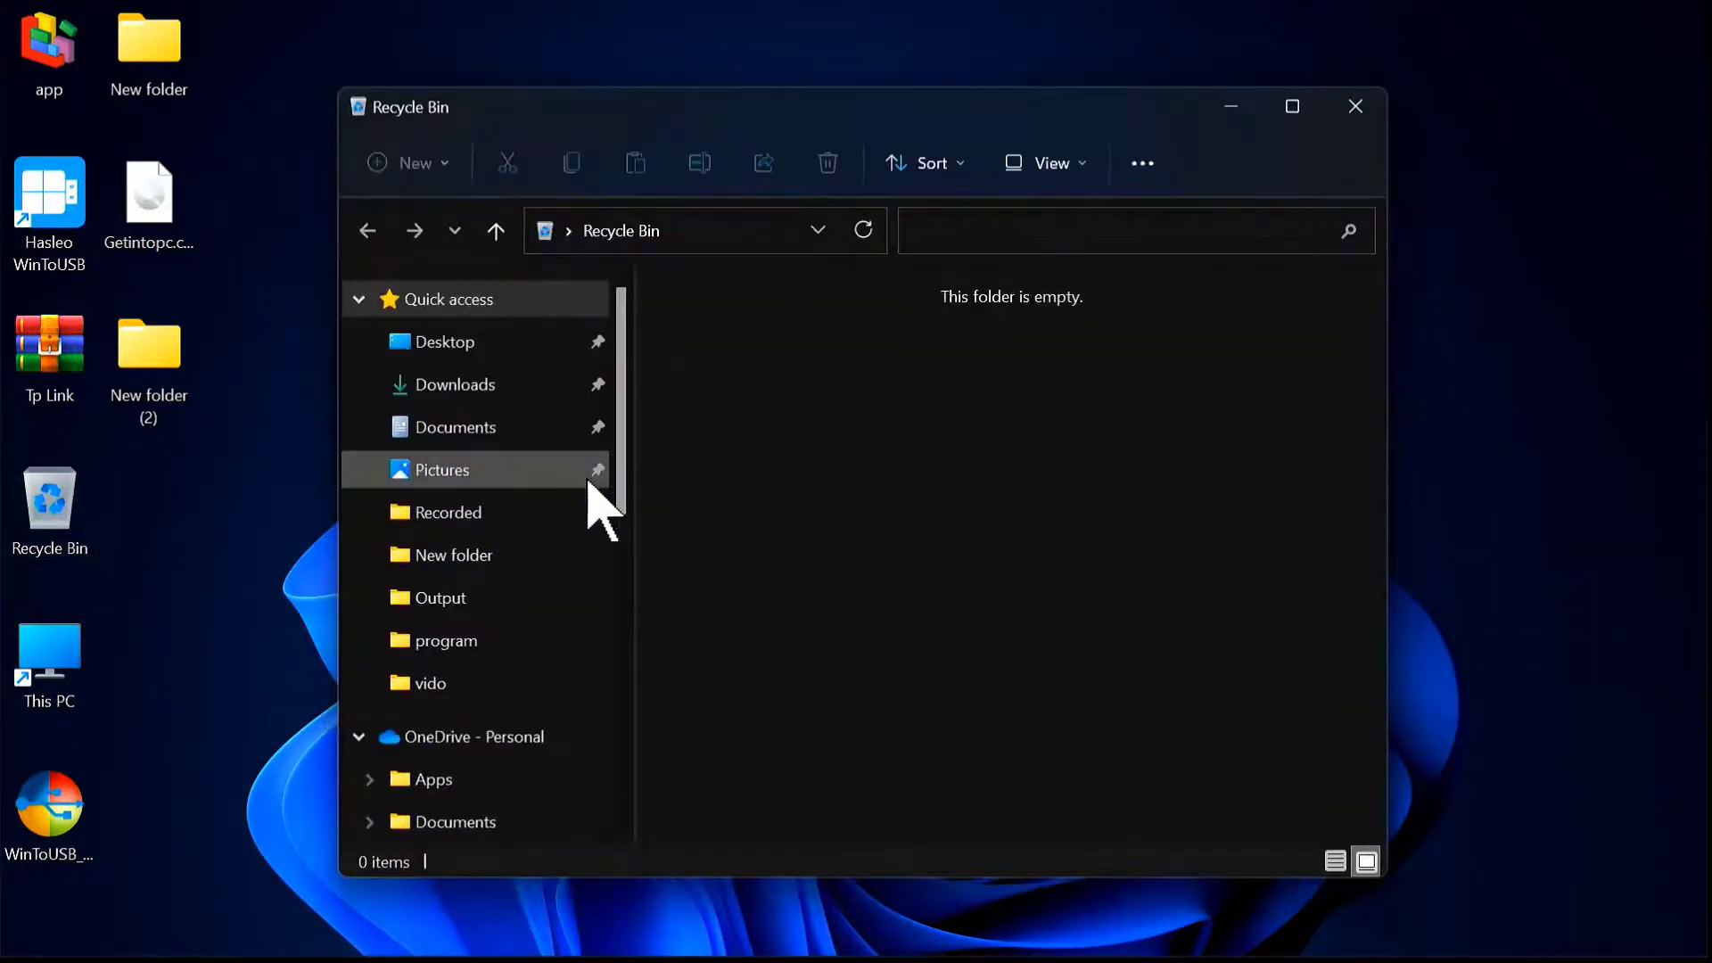
{"action": "scroll", "coordinate": [546, 688], "scroll_direction": "down", "scroll_amount": 4}
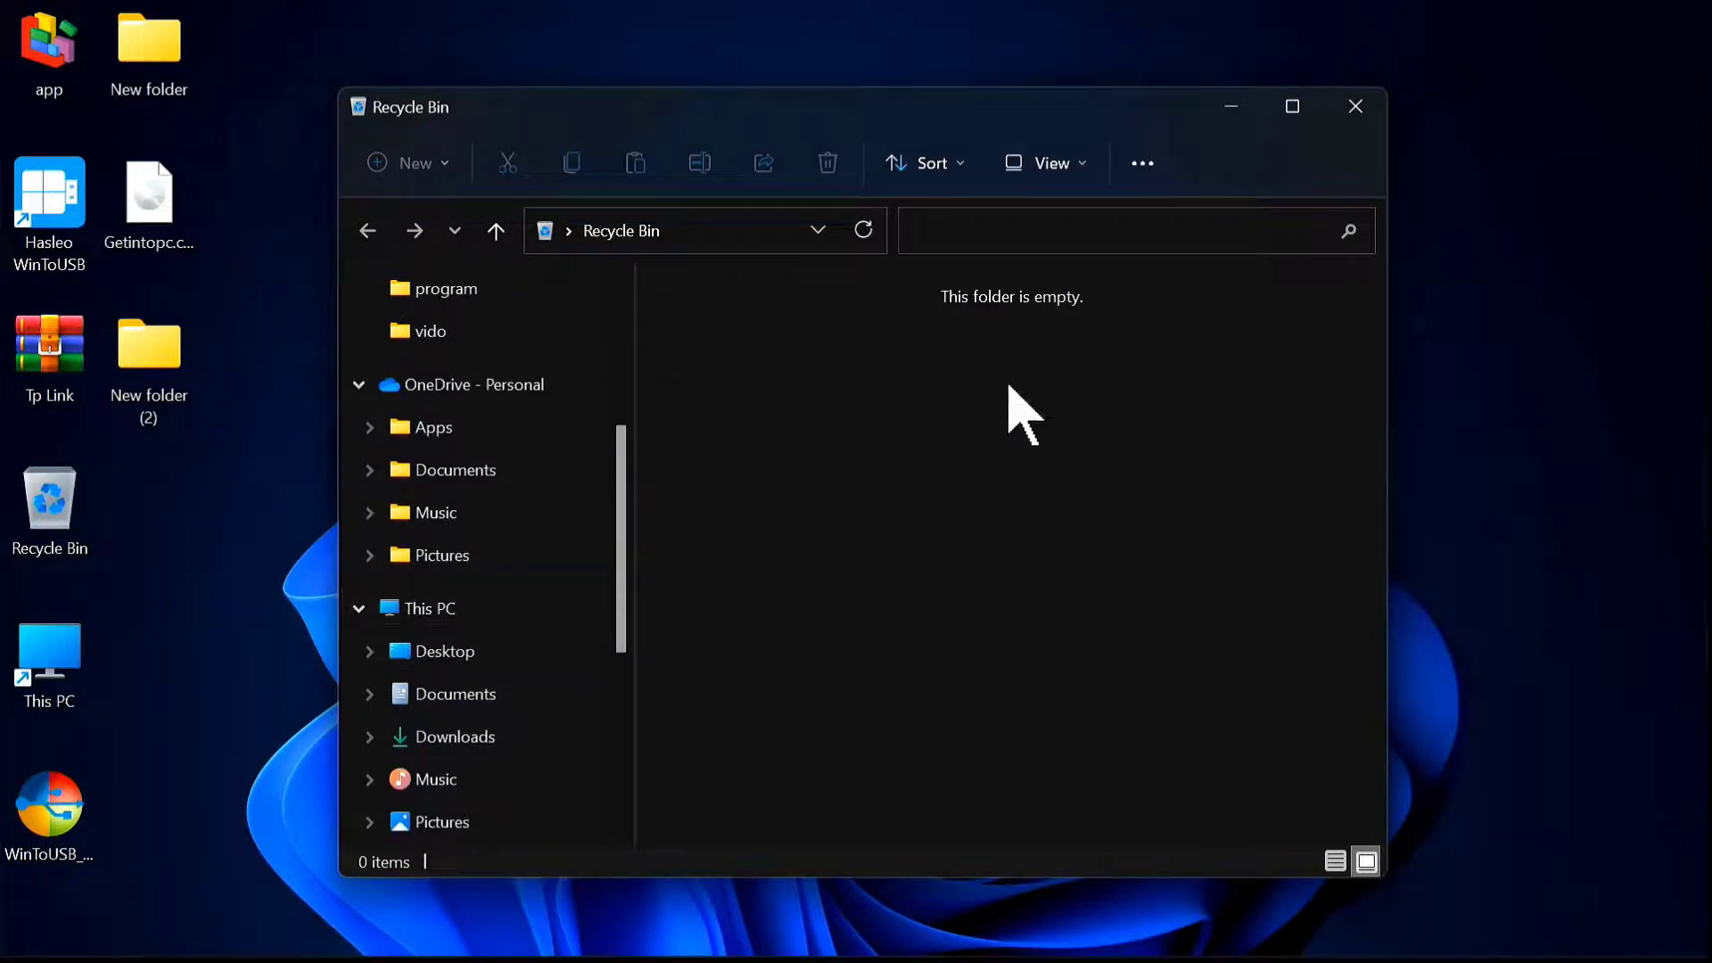
{"action": "left_click", "coordinate": [442, 622]}
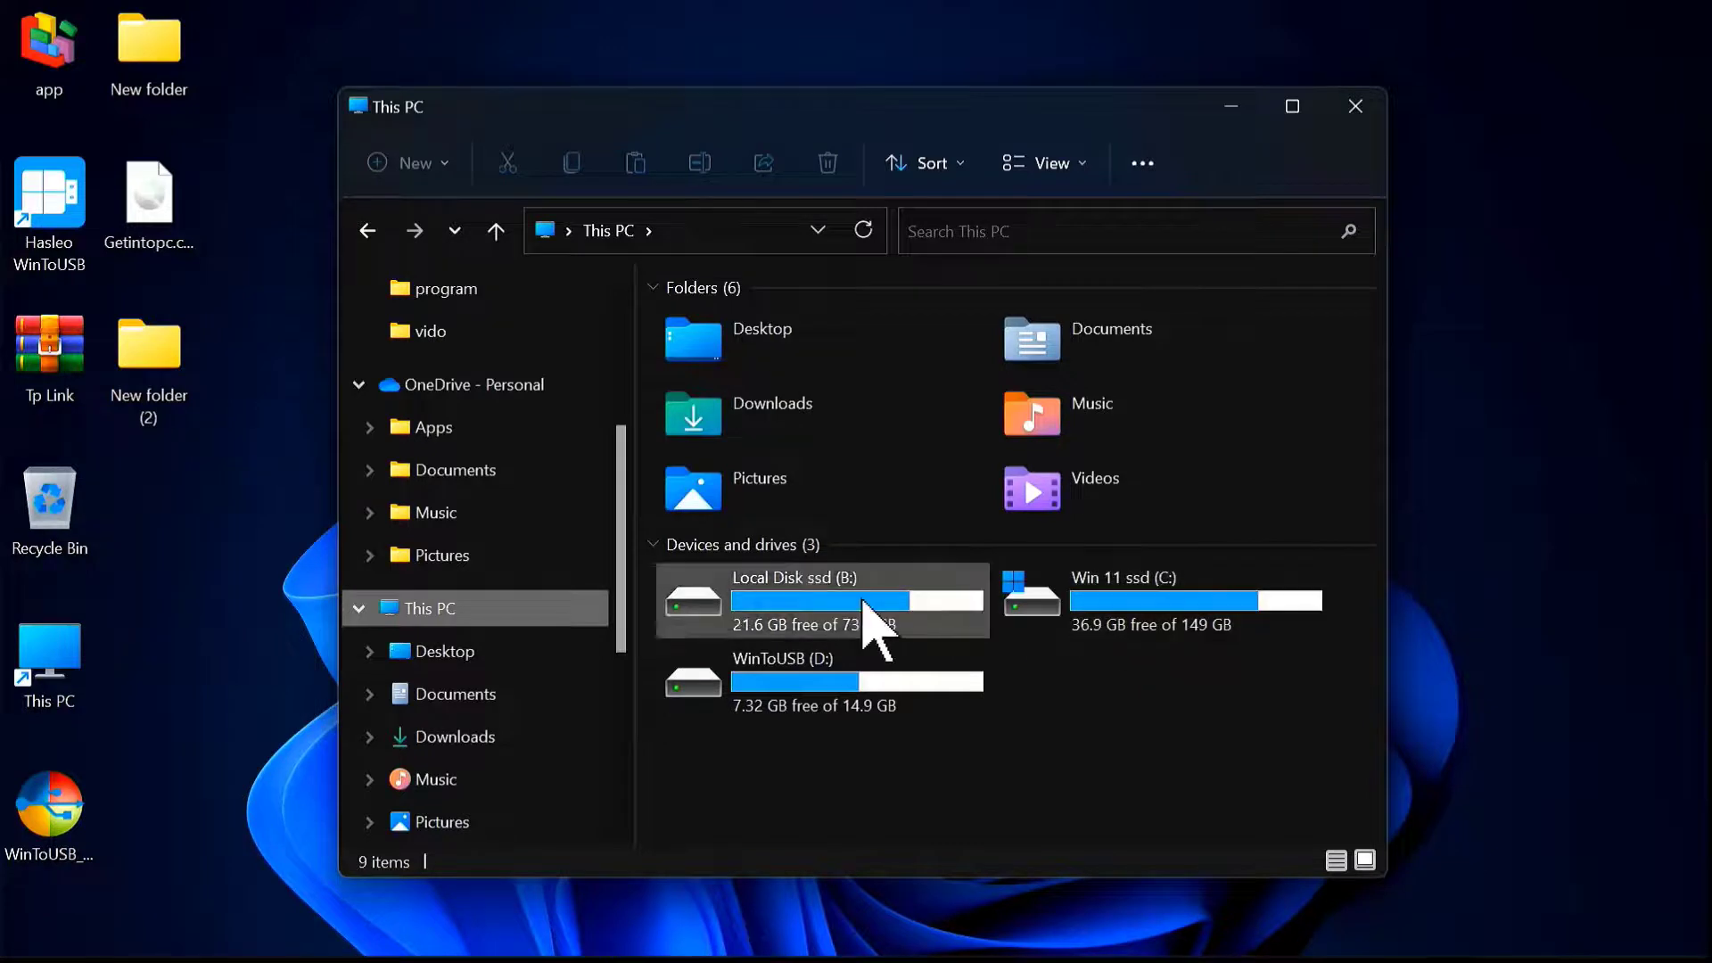
- Examine the disk and partition layout in Disk Management within Computer Management, and close the open windows
{"action": "right_click", "coordinate": [497, 616]}
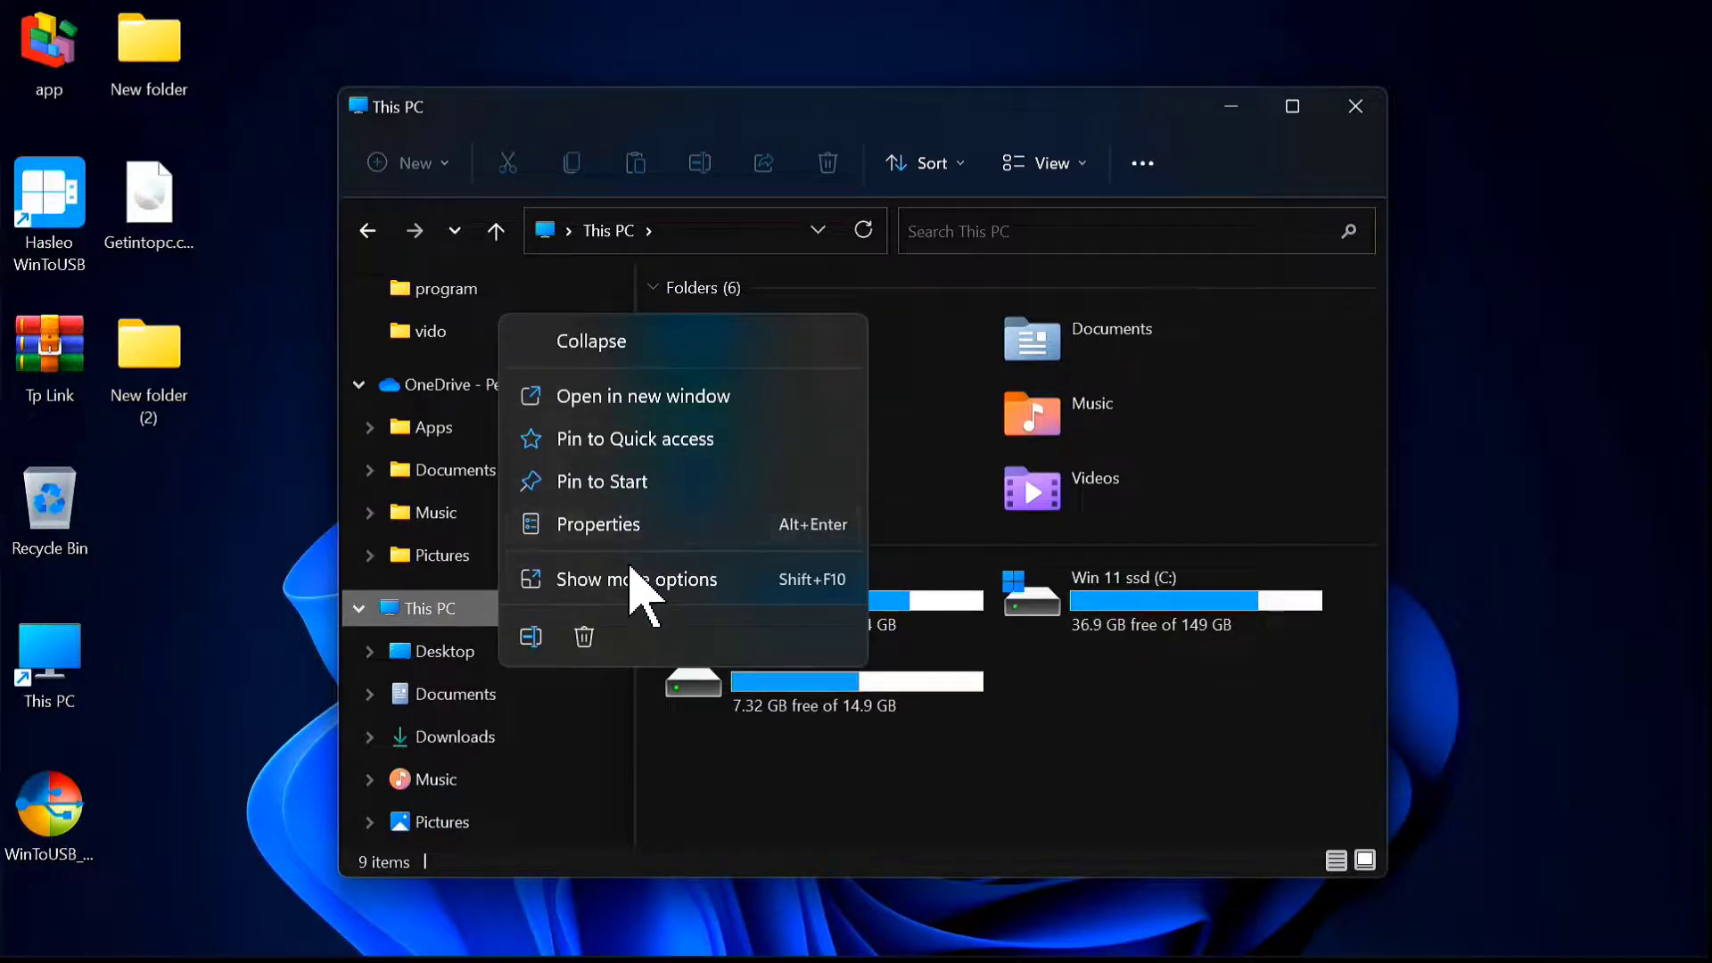
{"action": "left_click", "coordinate": [644, 584]}
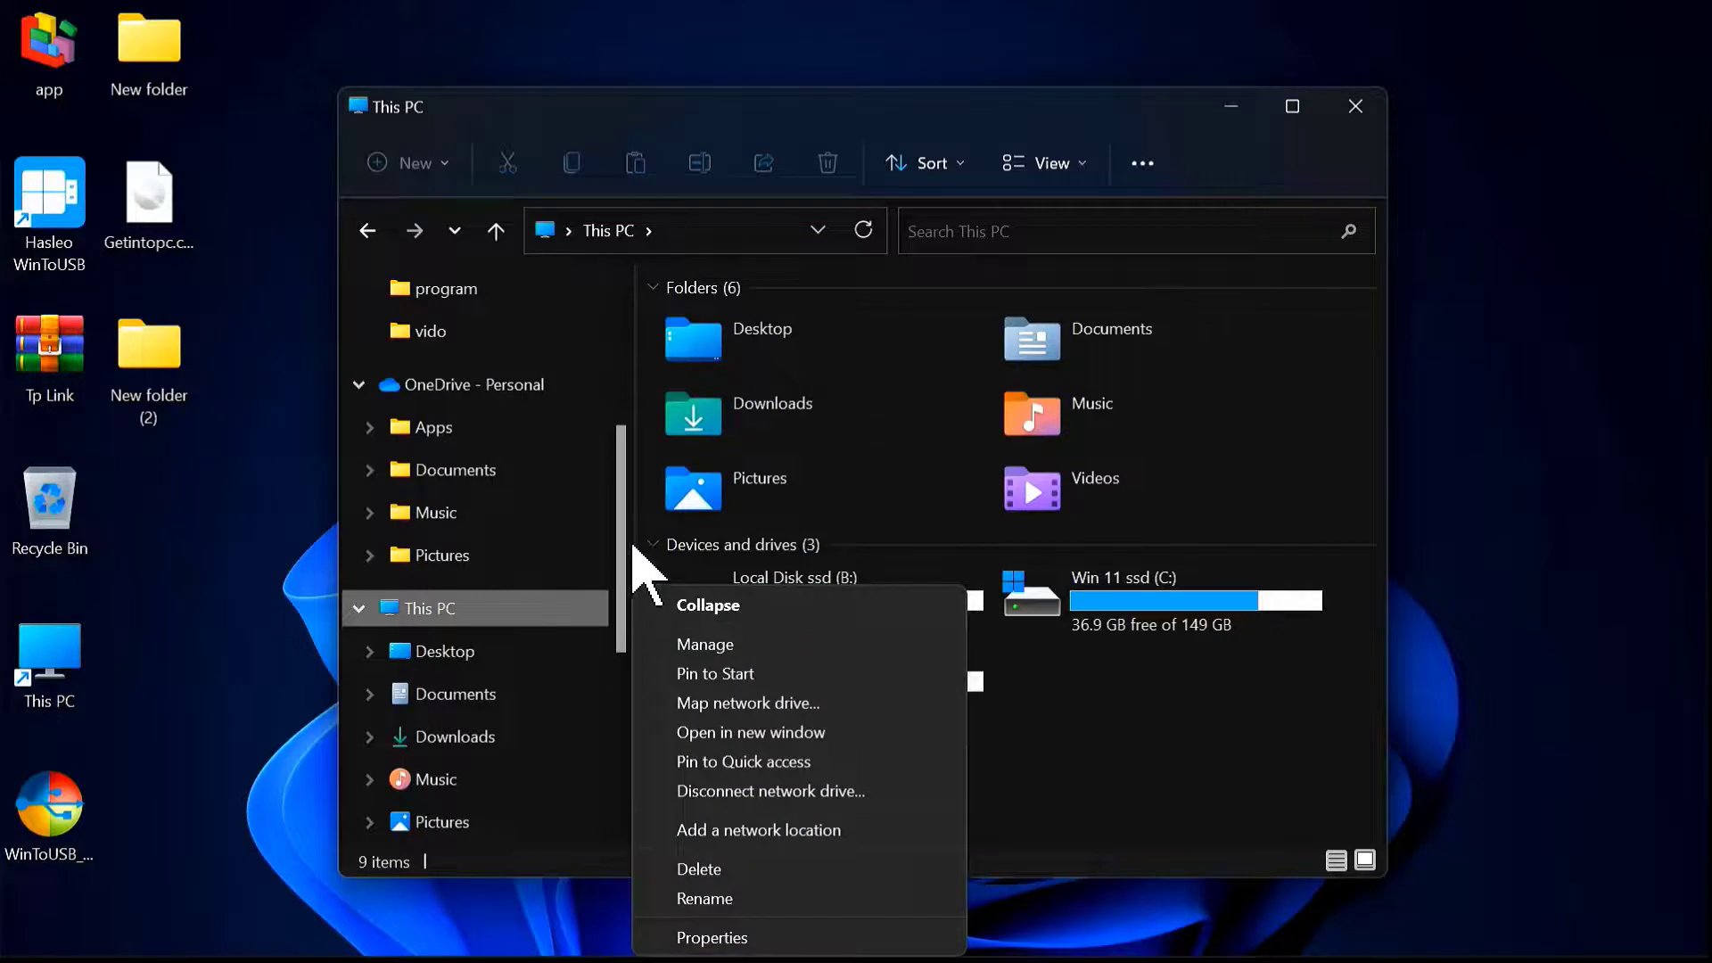
{"action": "left_click", "coordinate": [717, 644]}
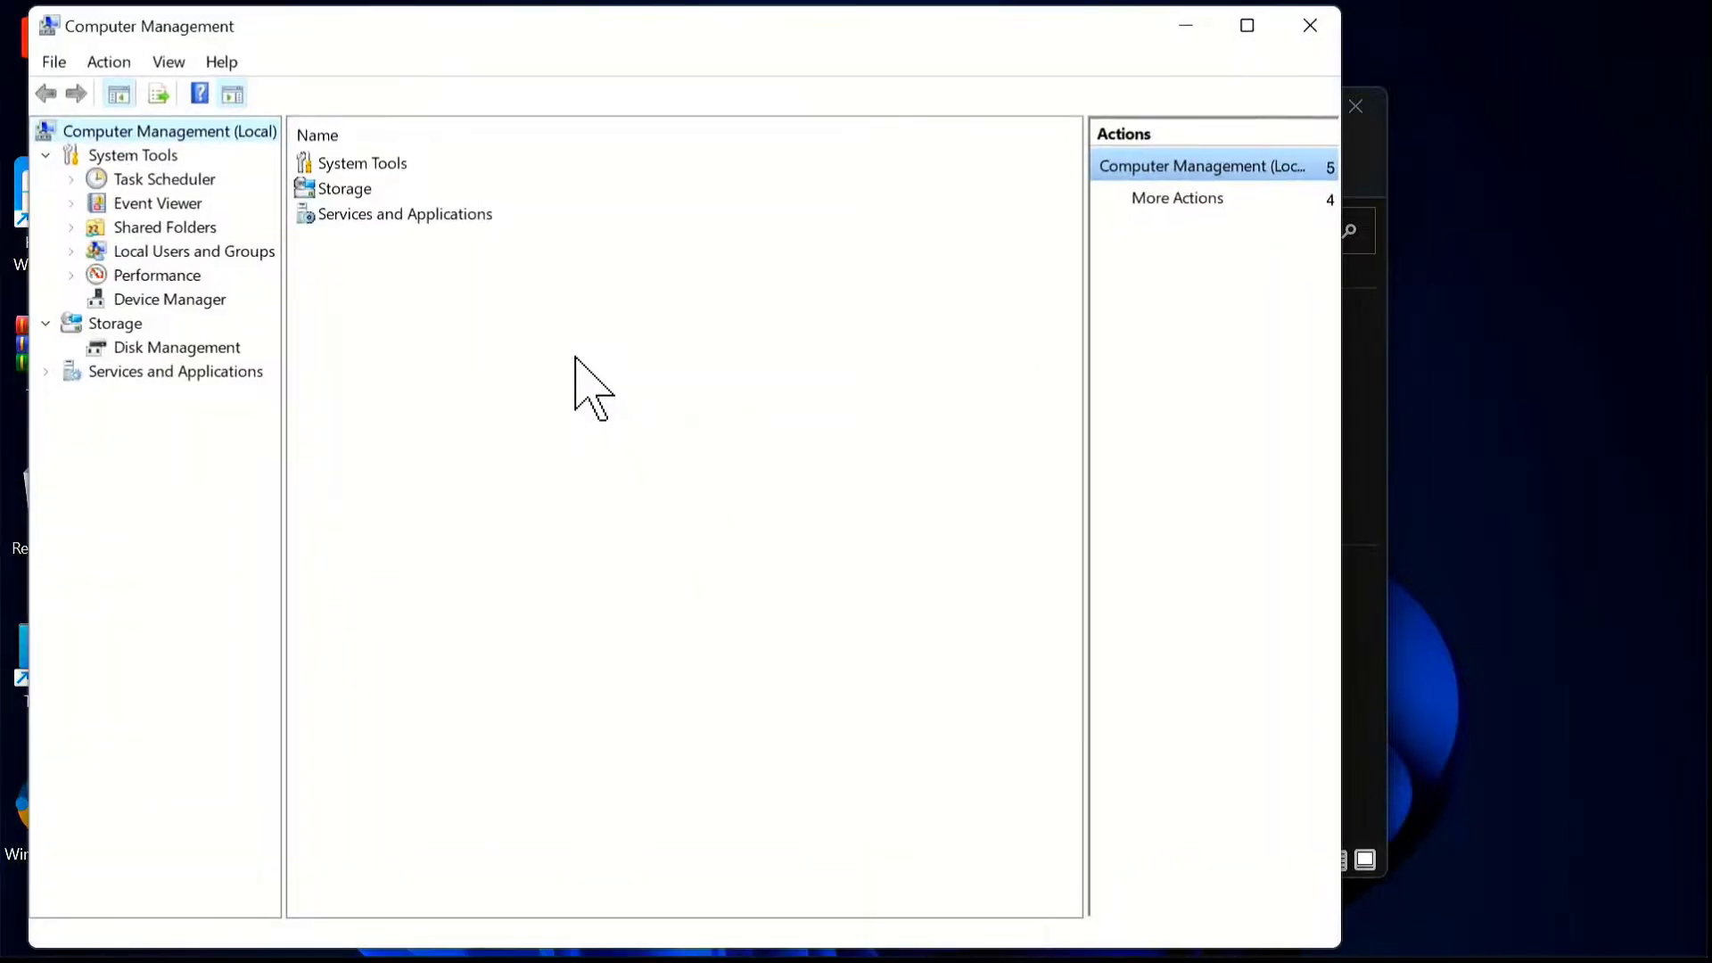
{"action": "double_click", "coordinate": [318, 189]}
{"action": "double_click", "coordinate": [361, 165]}
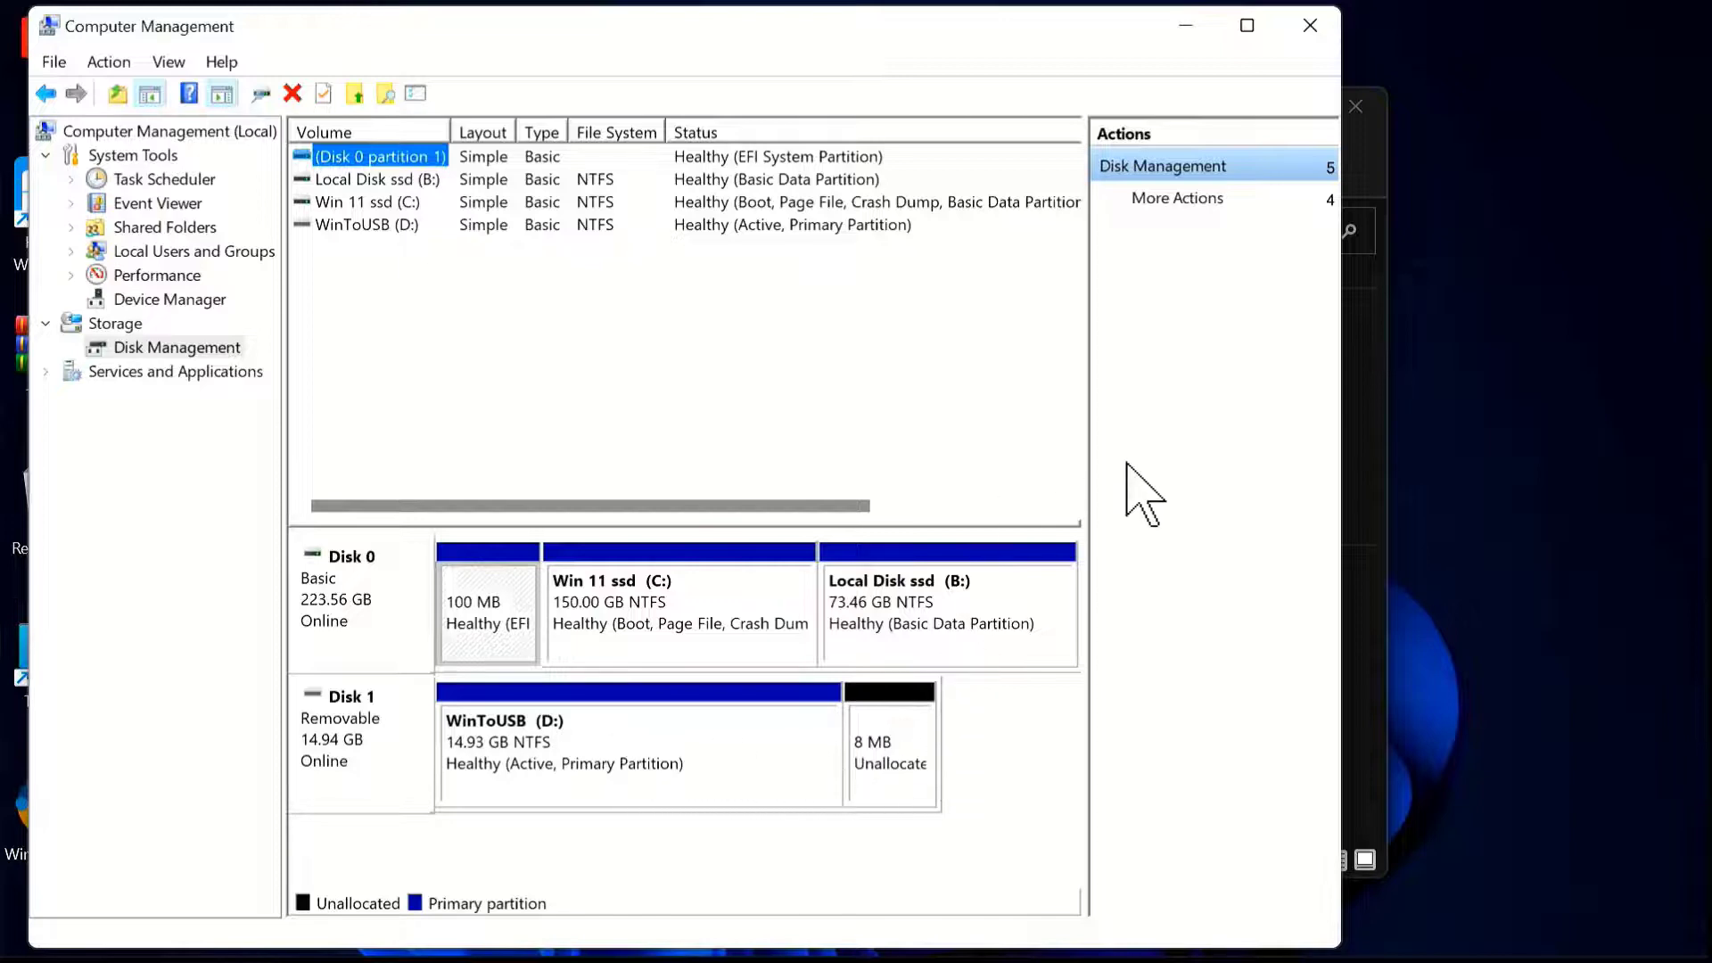
{"action": "left_click", "coordinate": [1336, 24]}
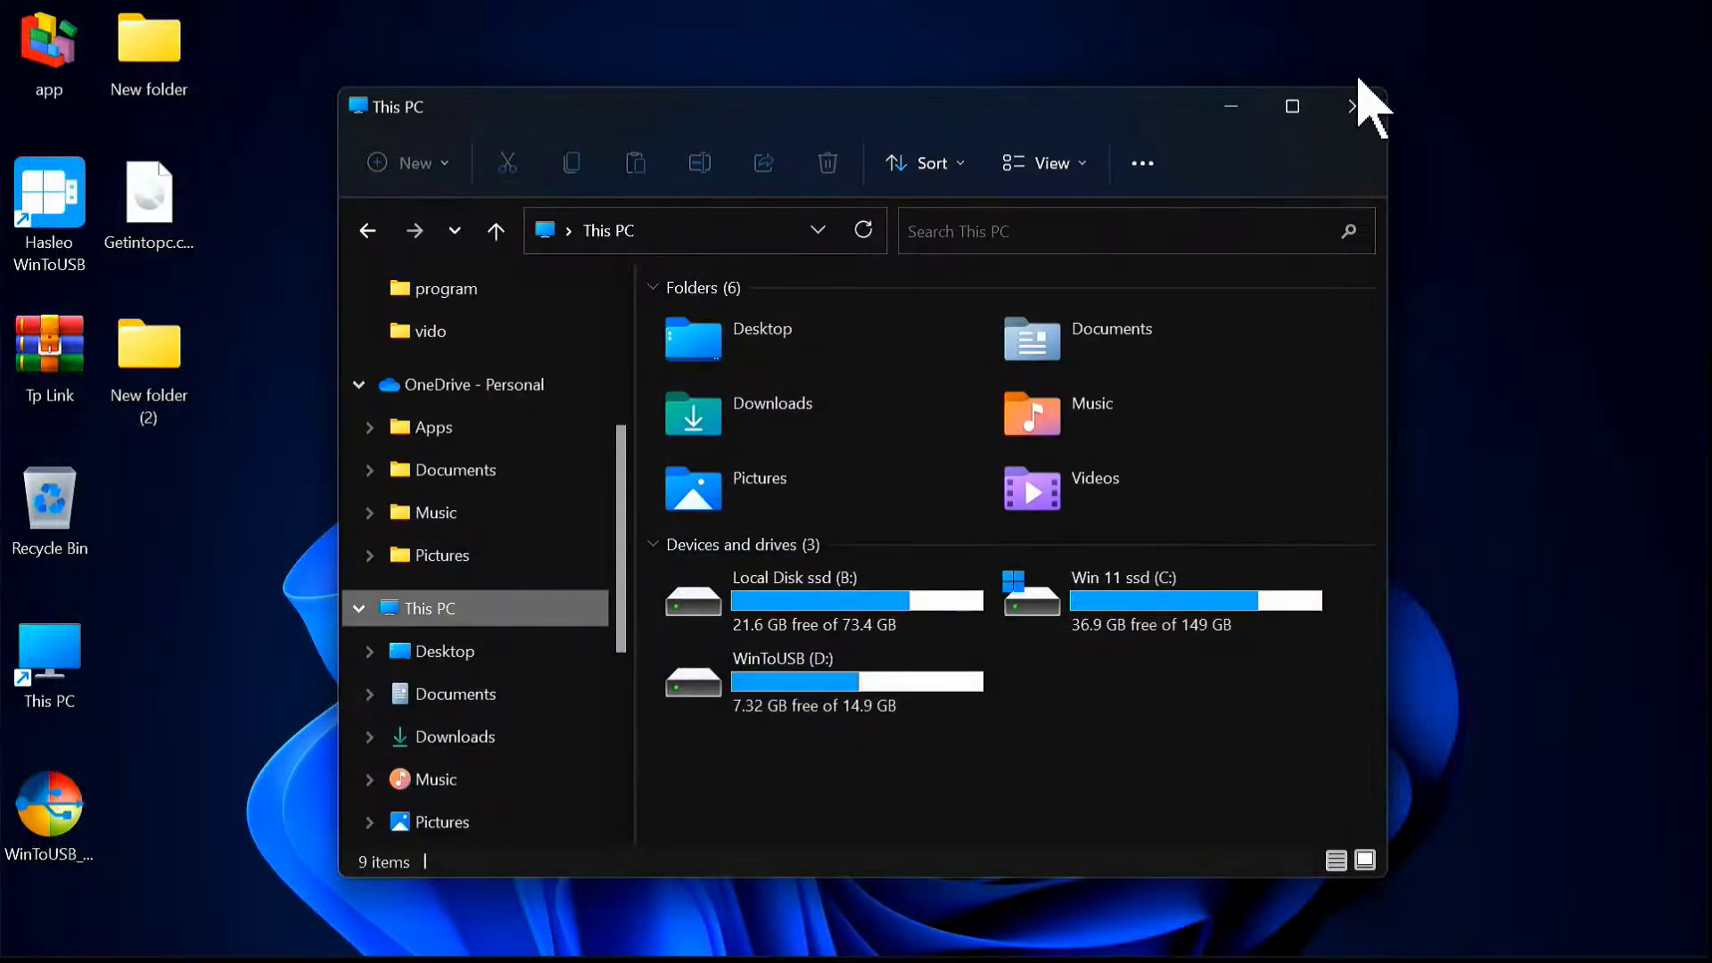
{"action": "left_click", "coordinate": [1357, 114]}
- Restart the computer from Windows 11
{"action": "mouse_move", "coordinate": [94, 950]}
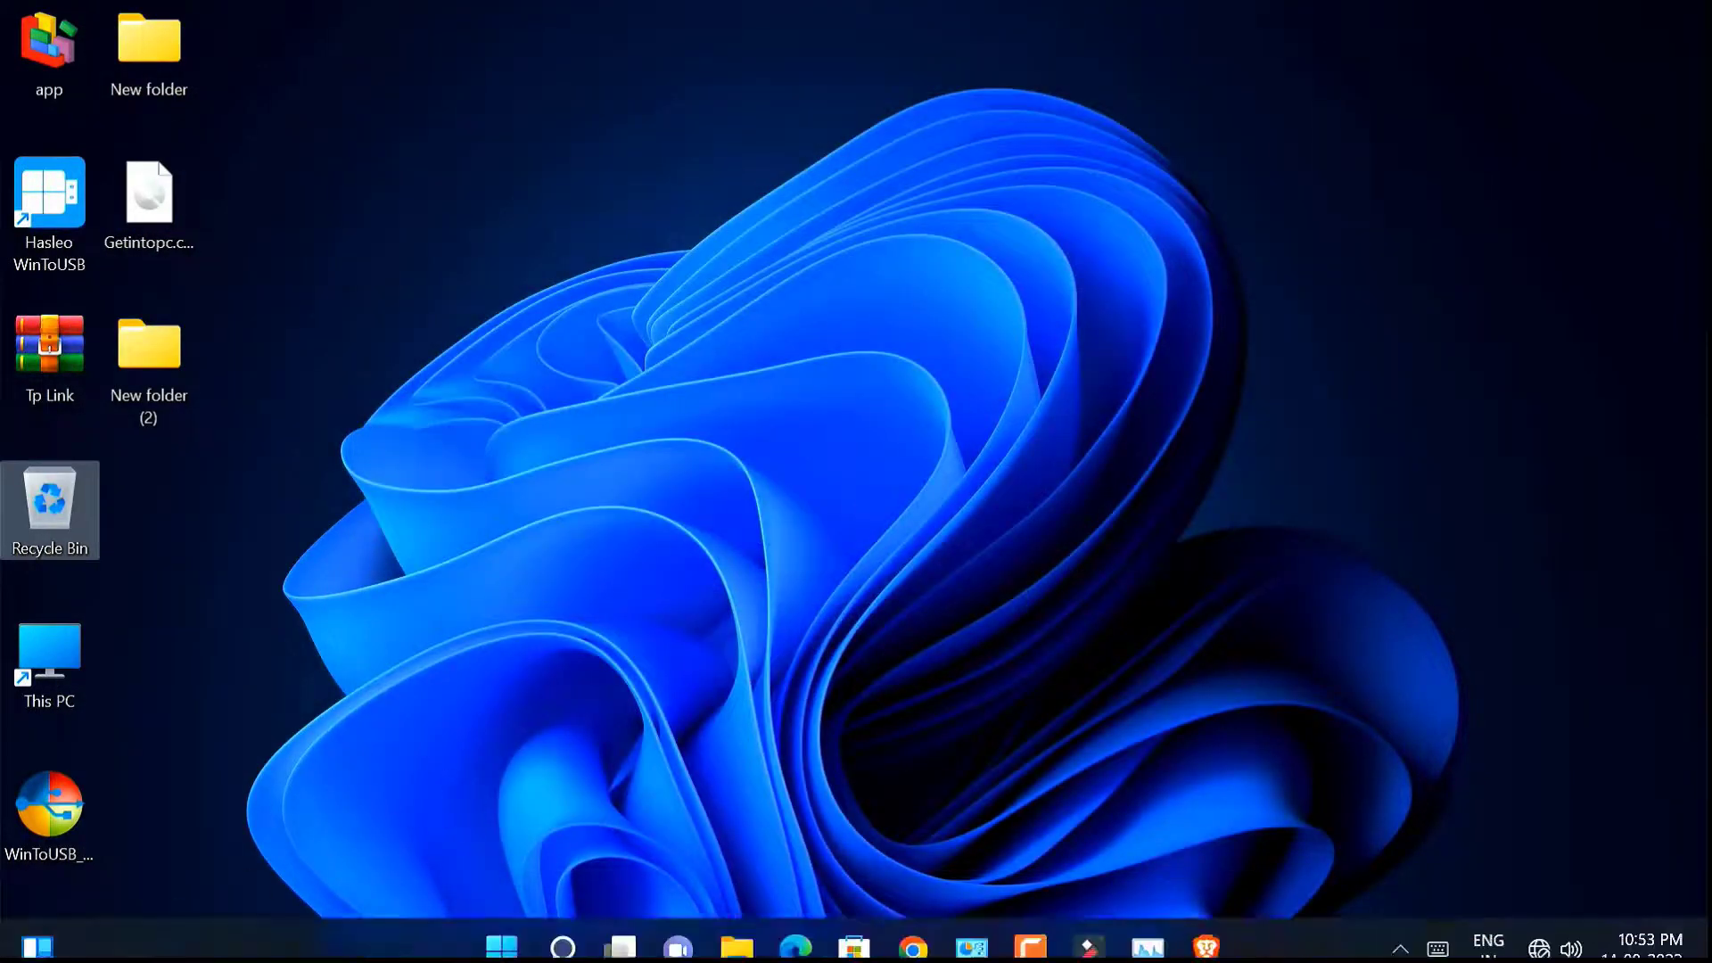
{"action": "left_click", "coordinate": [499, 932]}
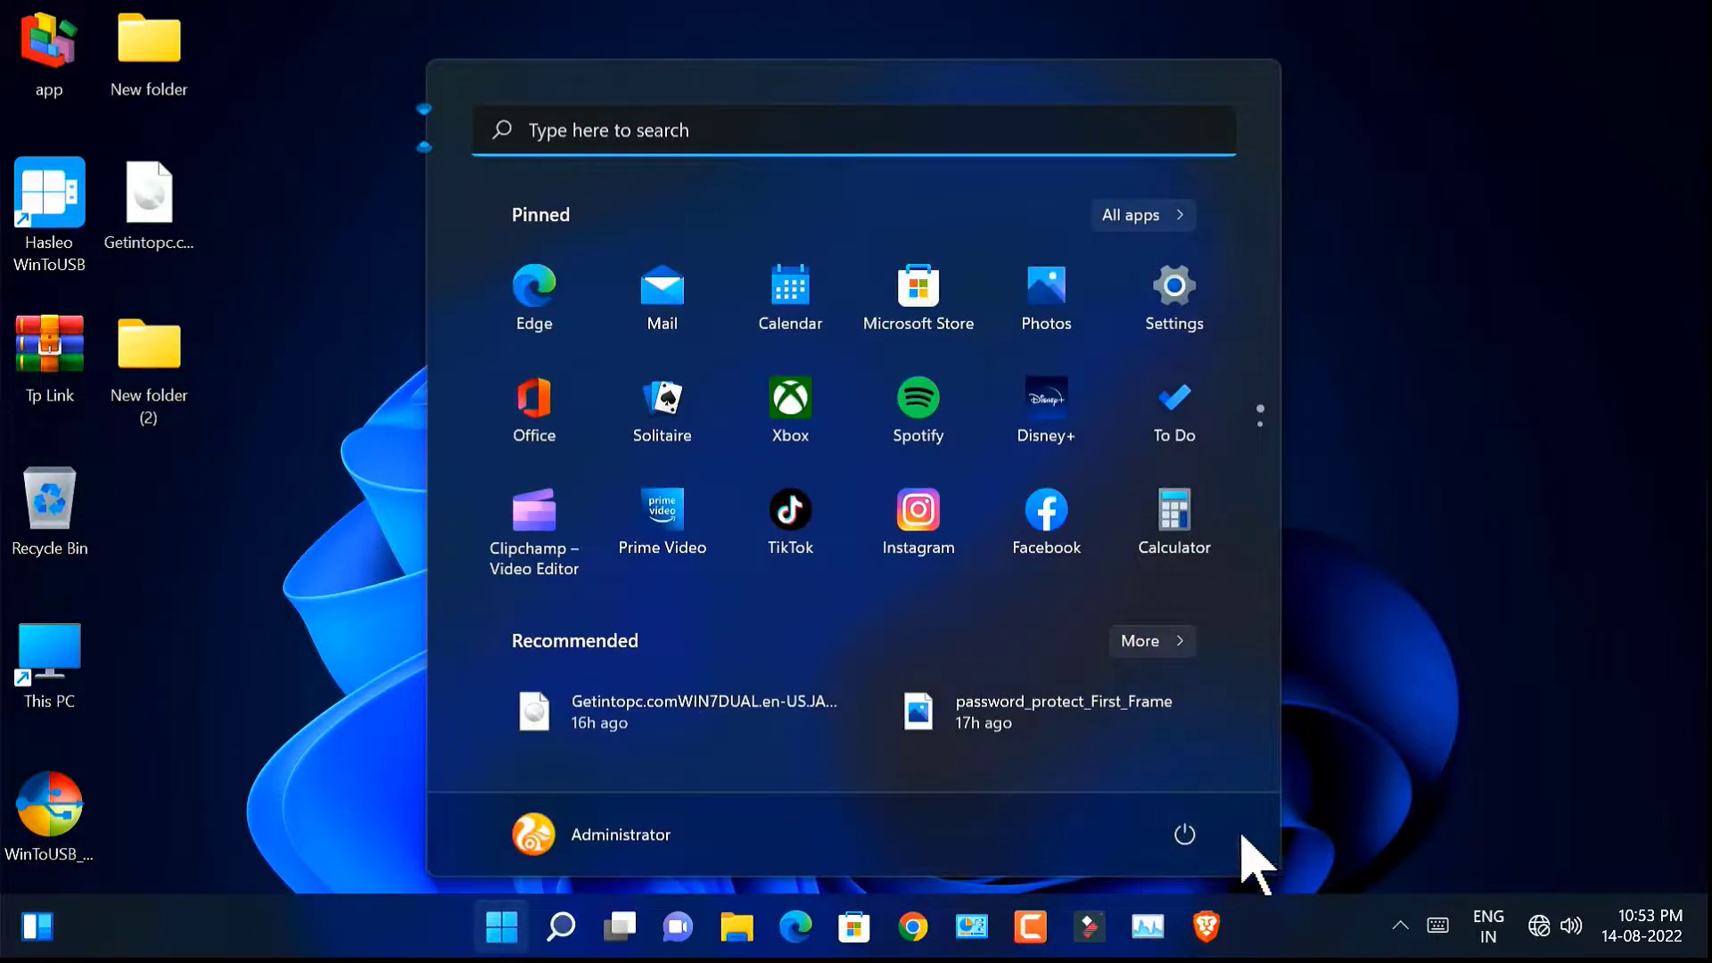
{"action": "left_click", "coordinate": [1185, 835]}
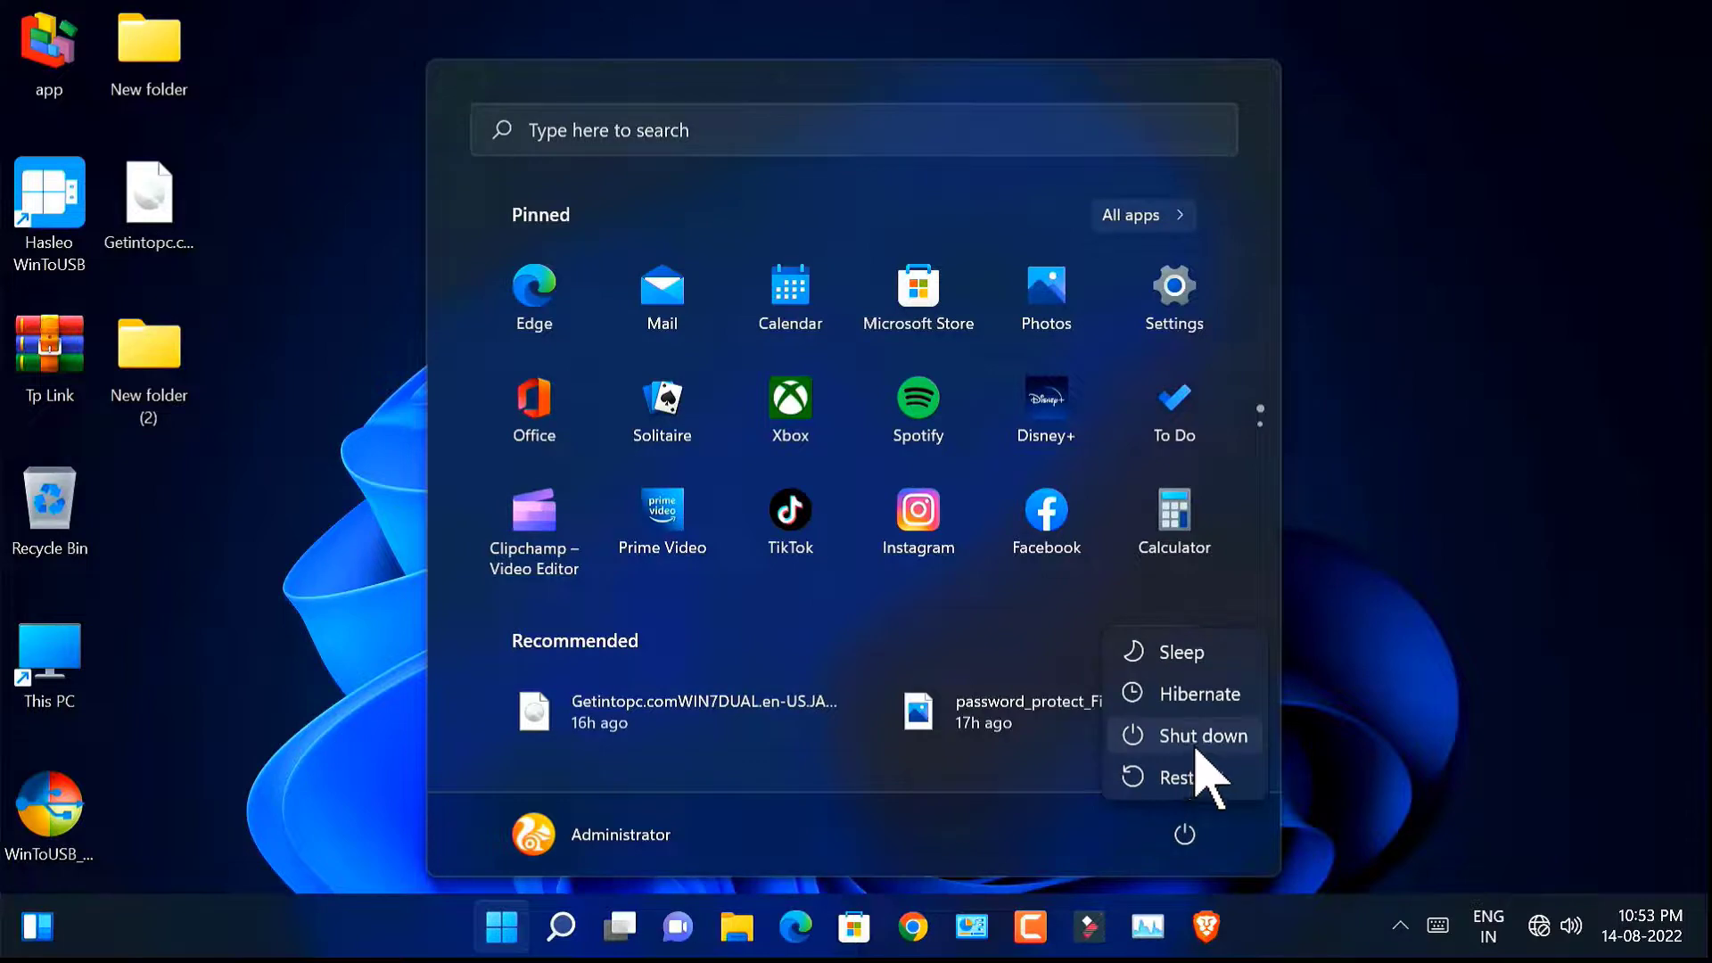
{"action": "left_click", "coordinate": [1220, 789]}
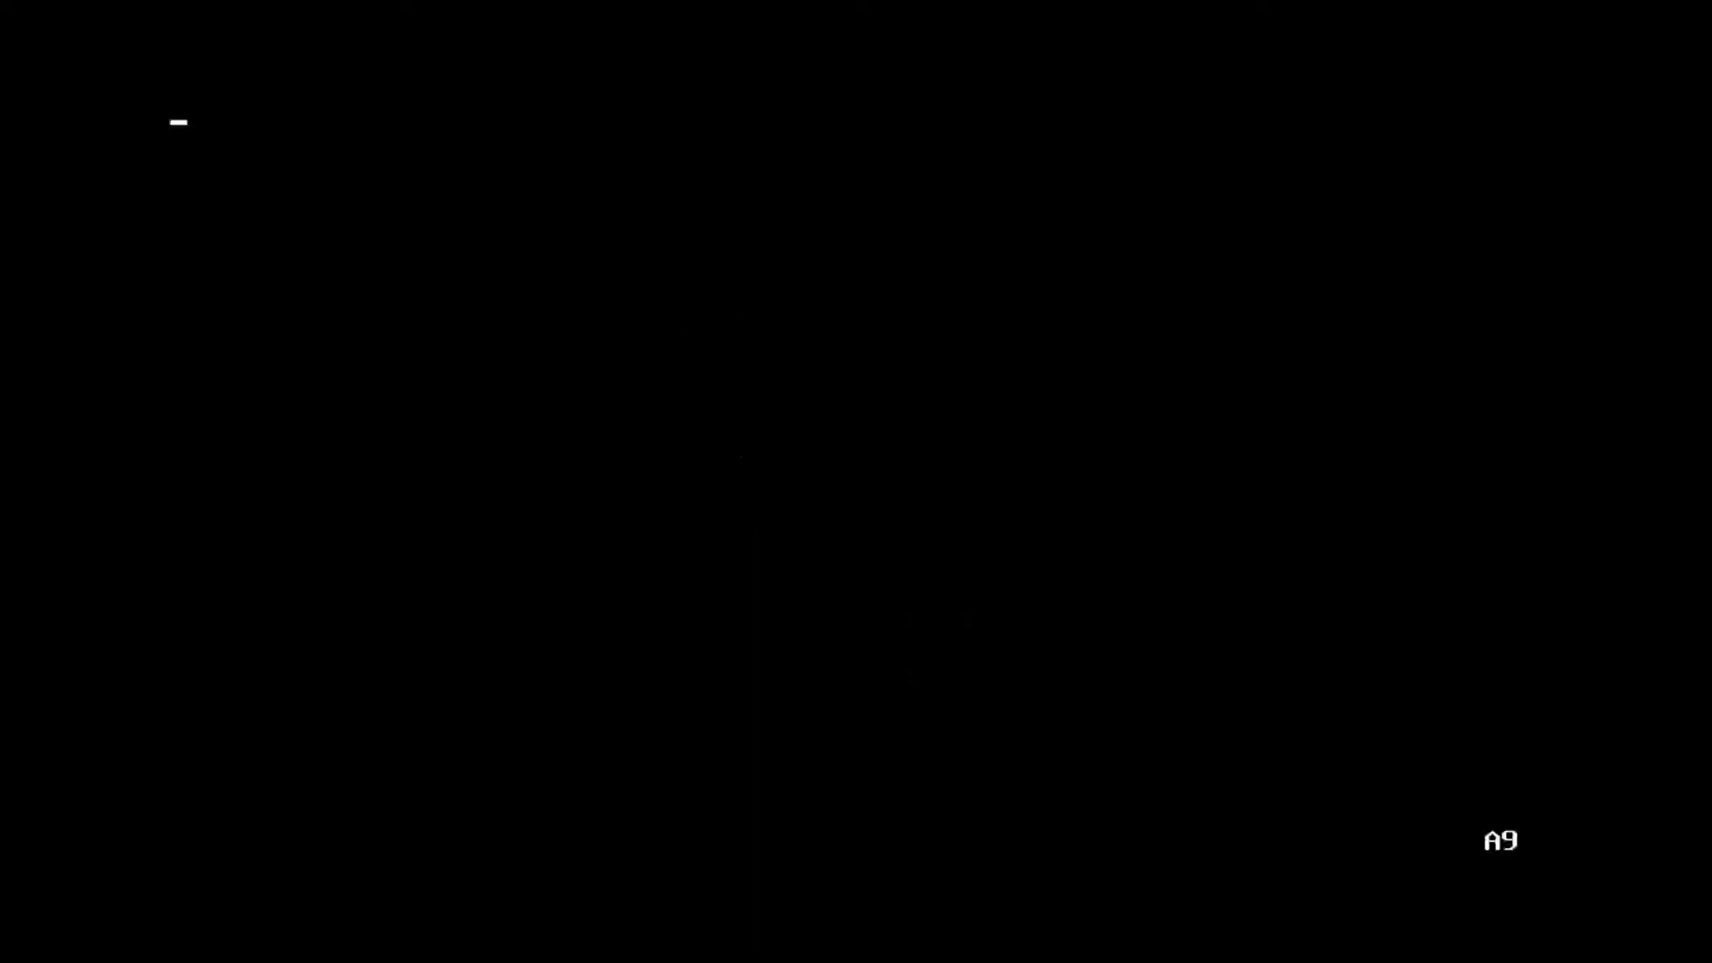
- Boot Windows 7 from the hp v150w PMAP USB drive using Boot Override in the BIOS setup
{"action": "key", "text": "Left"}
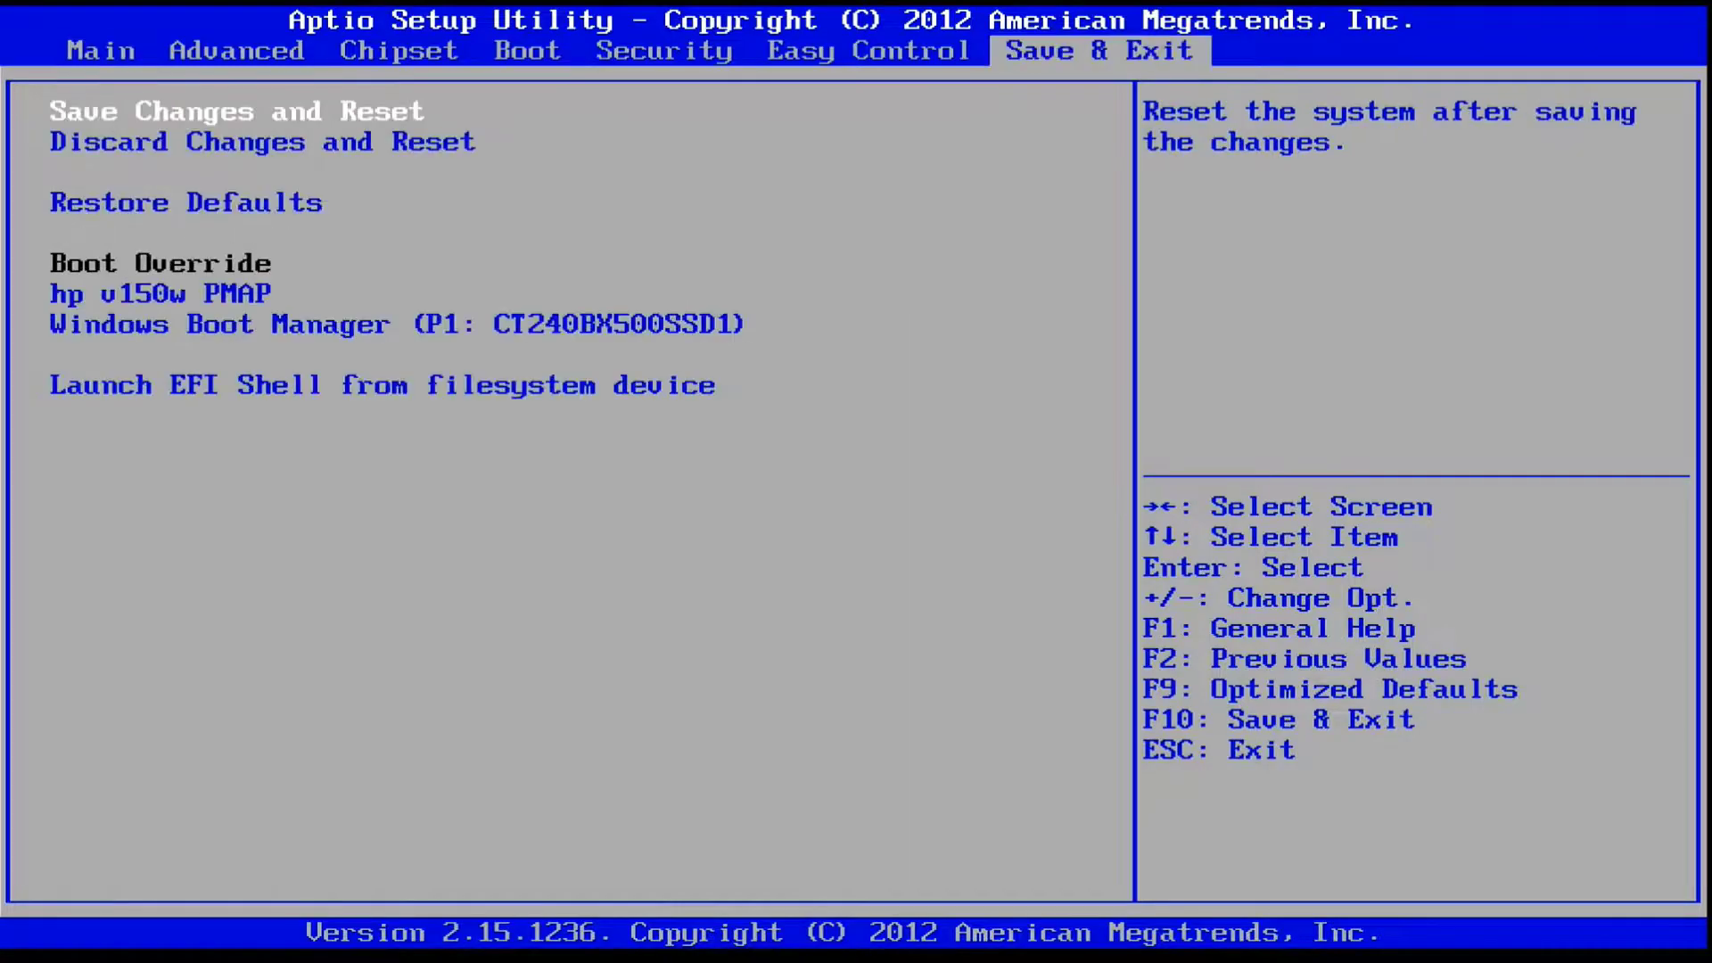
{"action": "key", "text": "Down"}
{"action": "key", "text": "Down"}
{"action": "key", "text": "Down"}
{"action": "key", "text": "Down"}
{"action": "key", "text": "Up"}
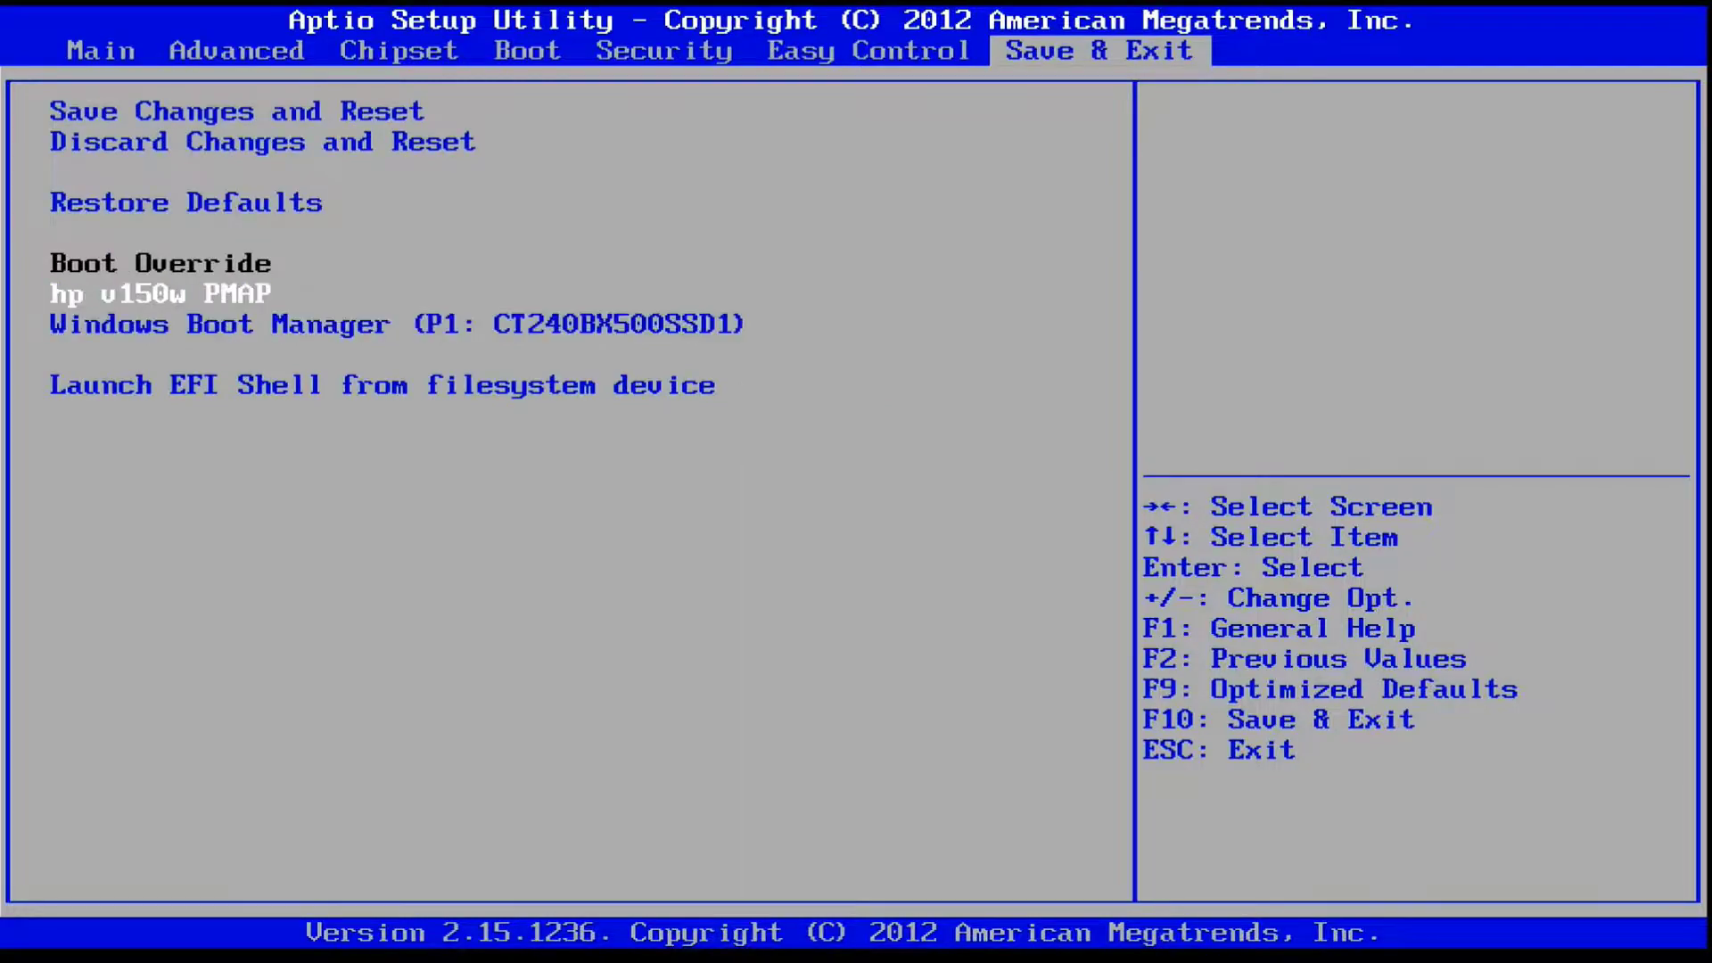
{"action": "key", "text": "Return"}
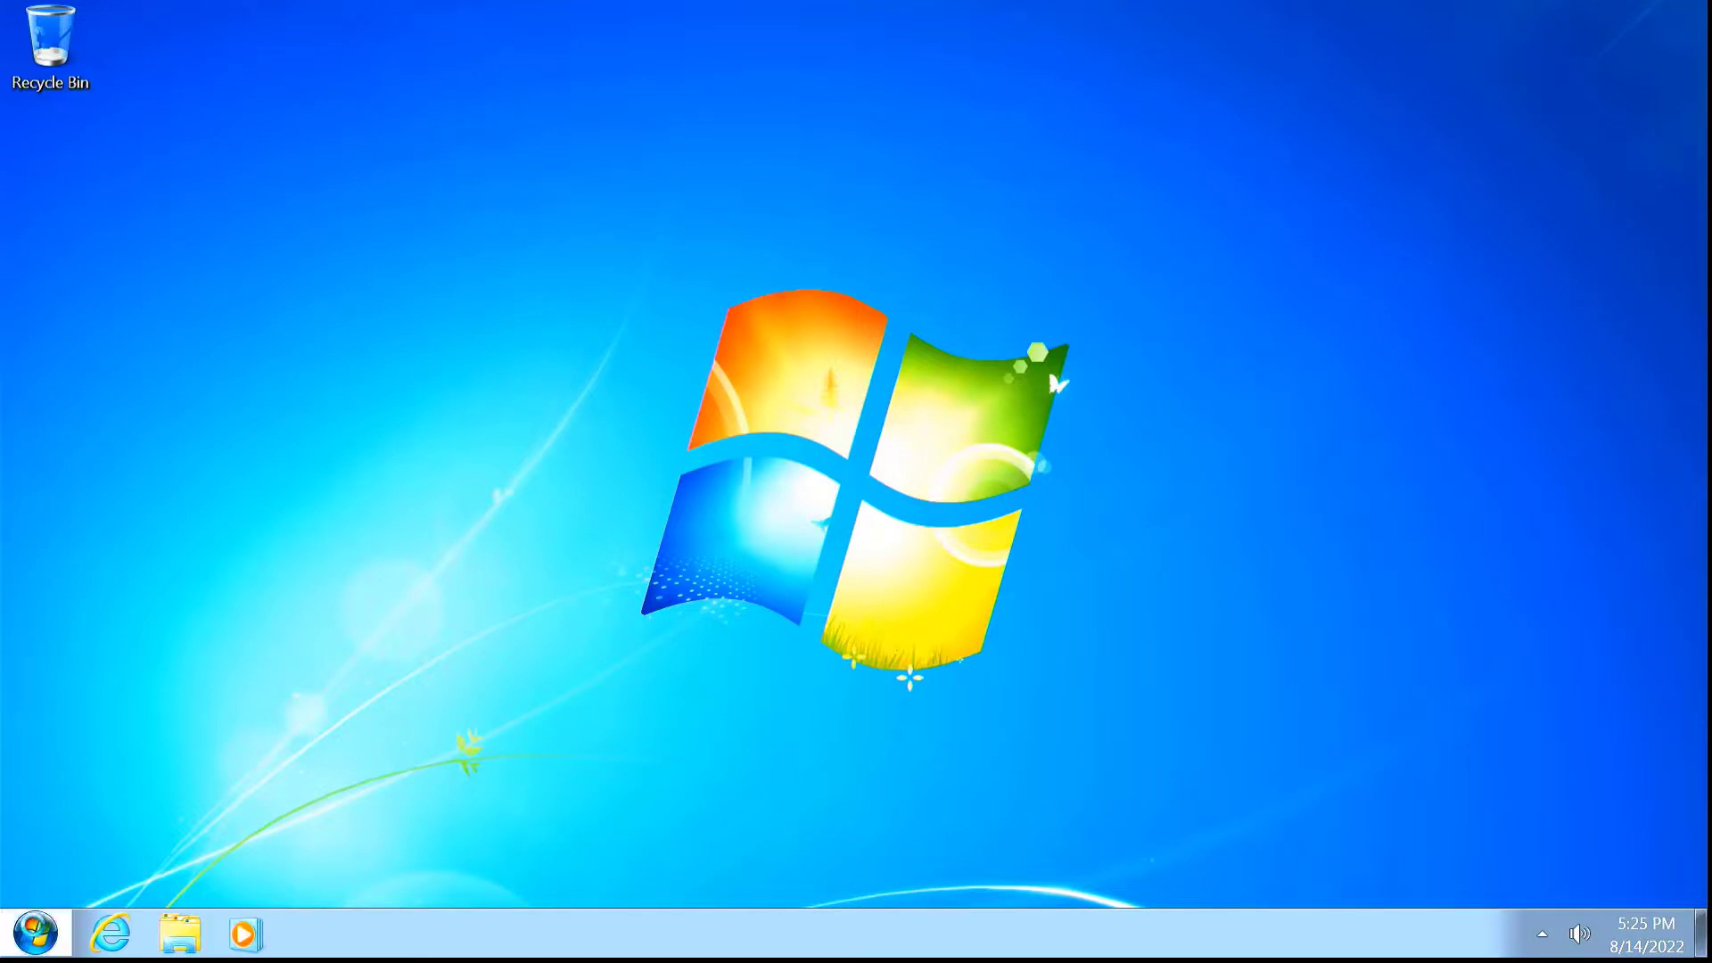
- Open Computer in Windows 7, inspect the WinToUSB (C:) and Win 11 ssd (D:) drives, and close the window
{"action": "left_click", "coordinate": [36, 933]}
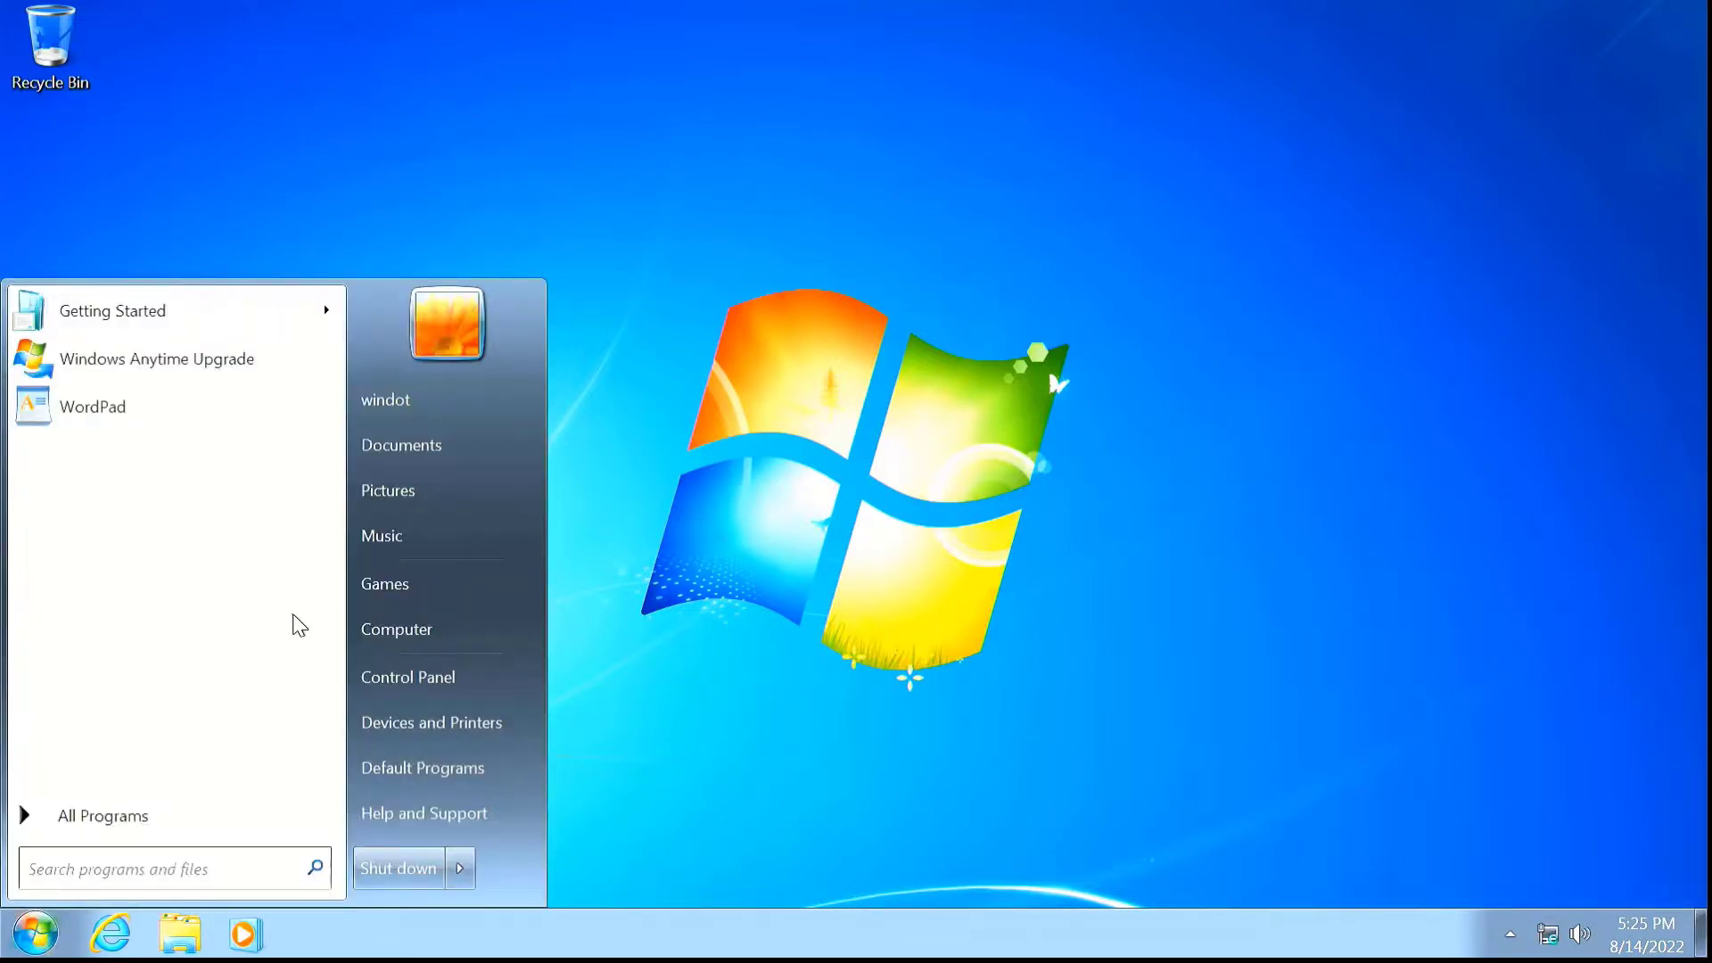
{"action": "left_click", "coordinate": [373, 627]}
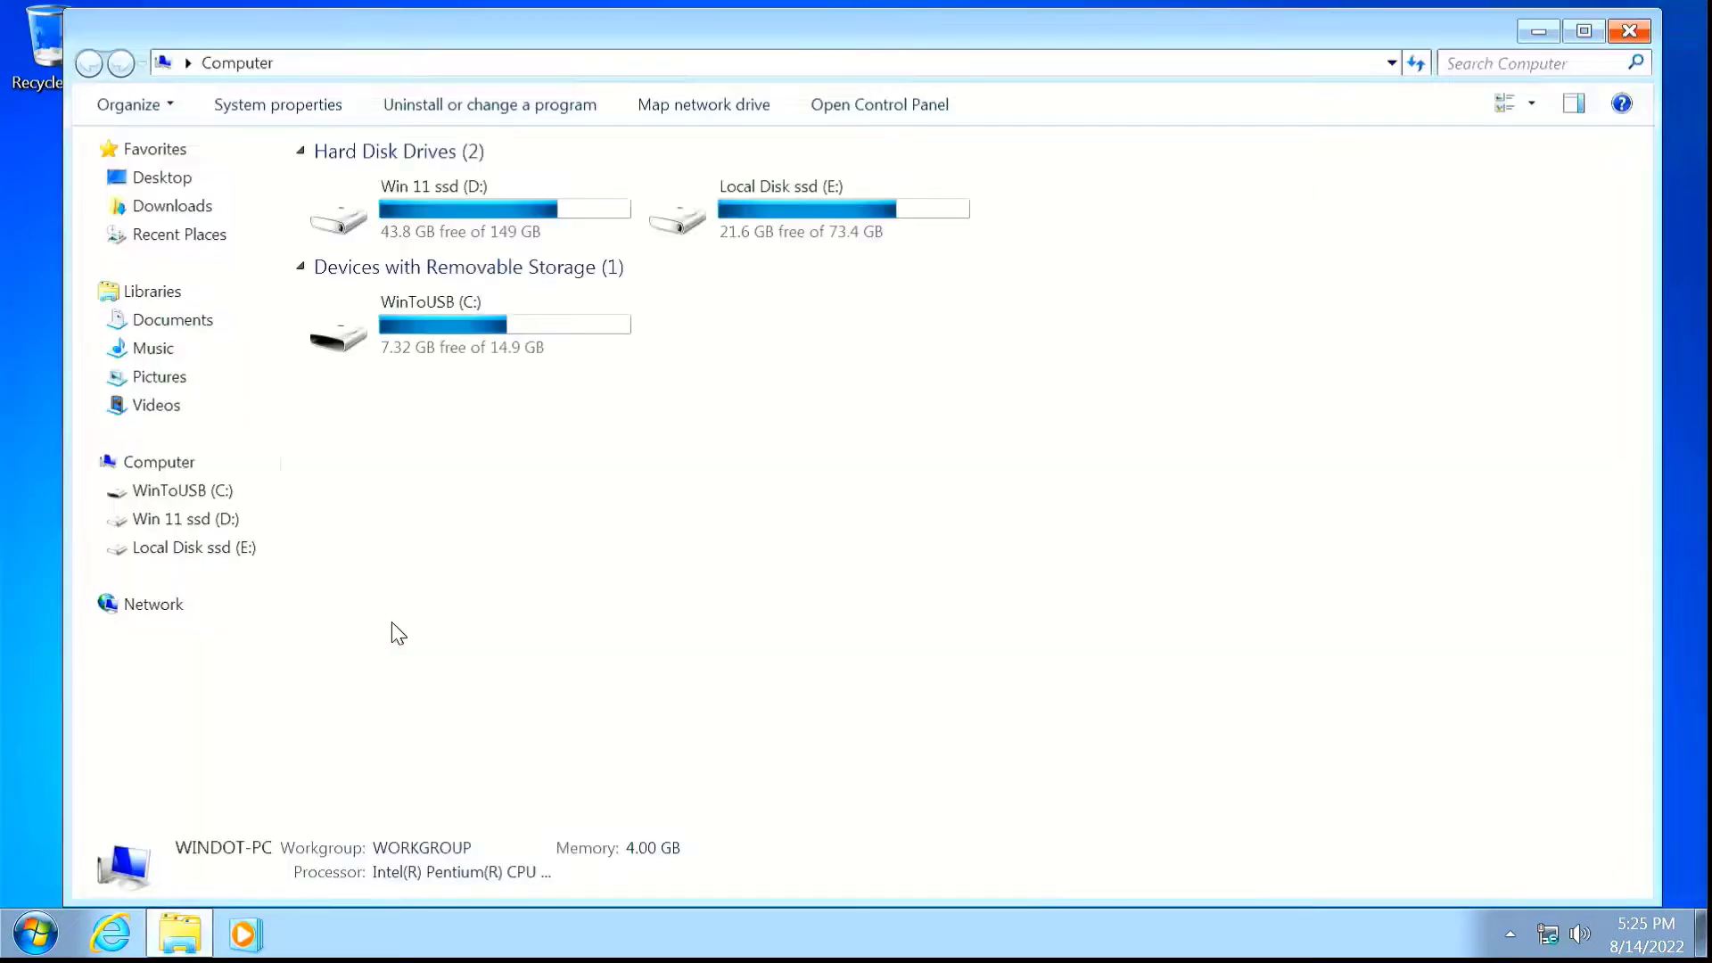
{"action": "left_click", "coordinate": [464, 339]}
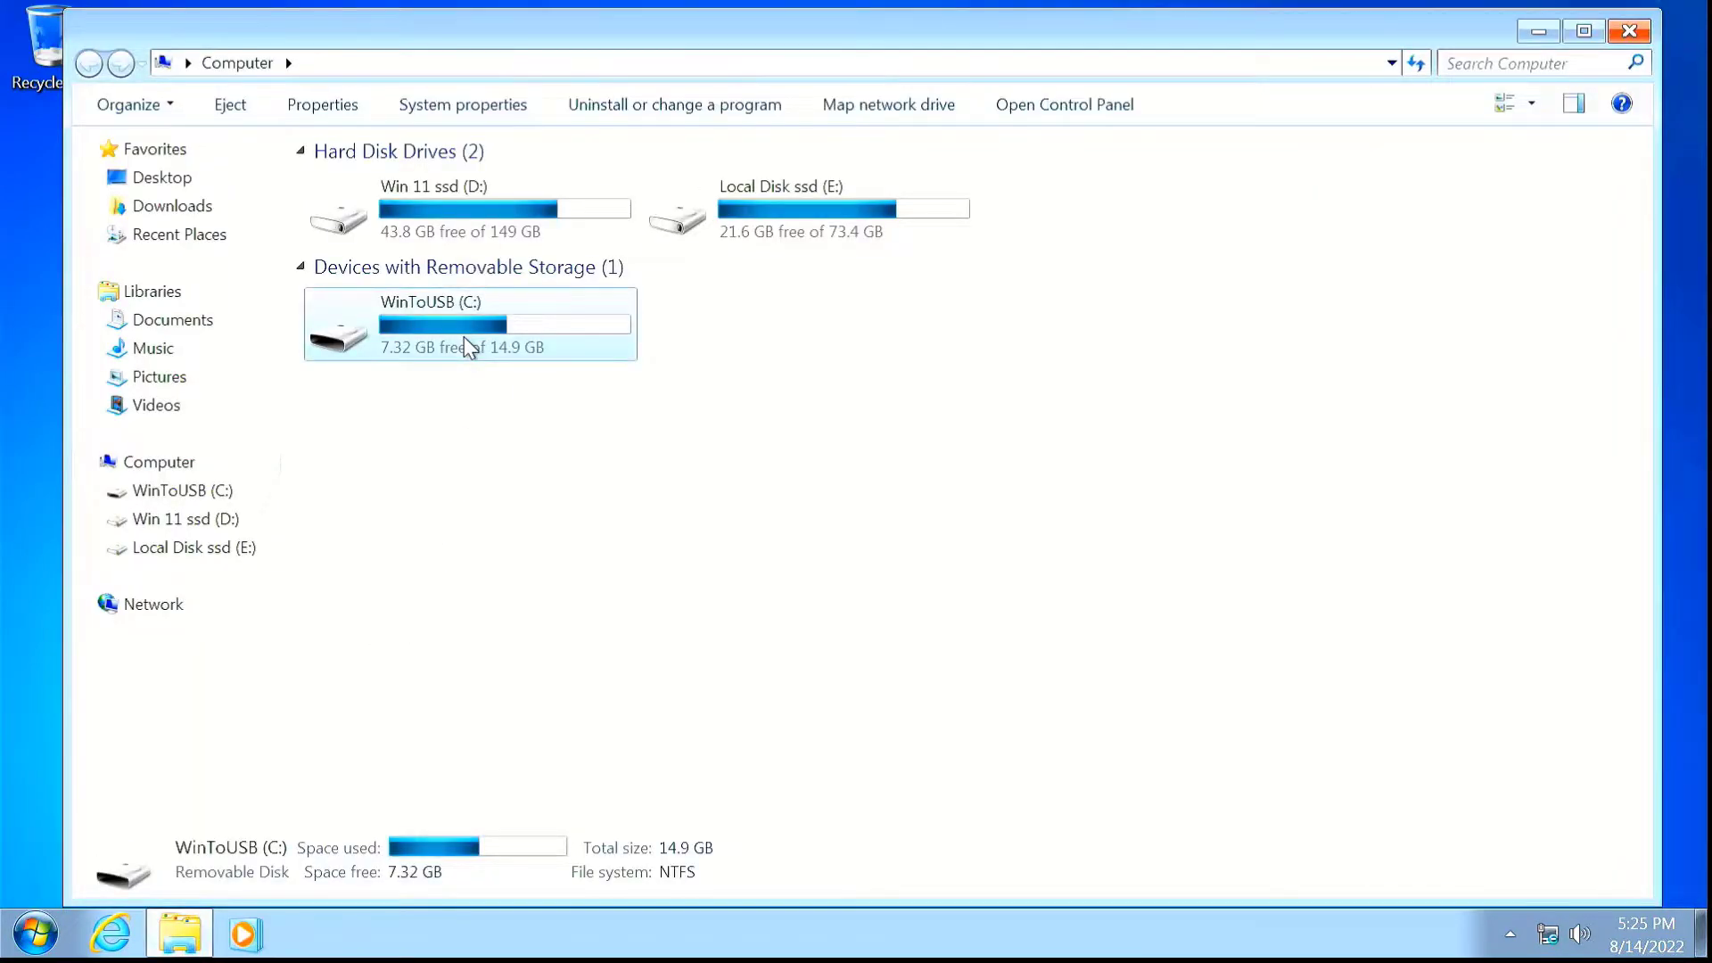
{"action": "left_click", "coordinate": [678, 218]}
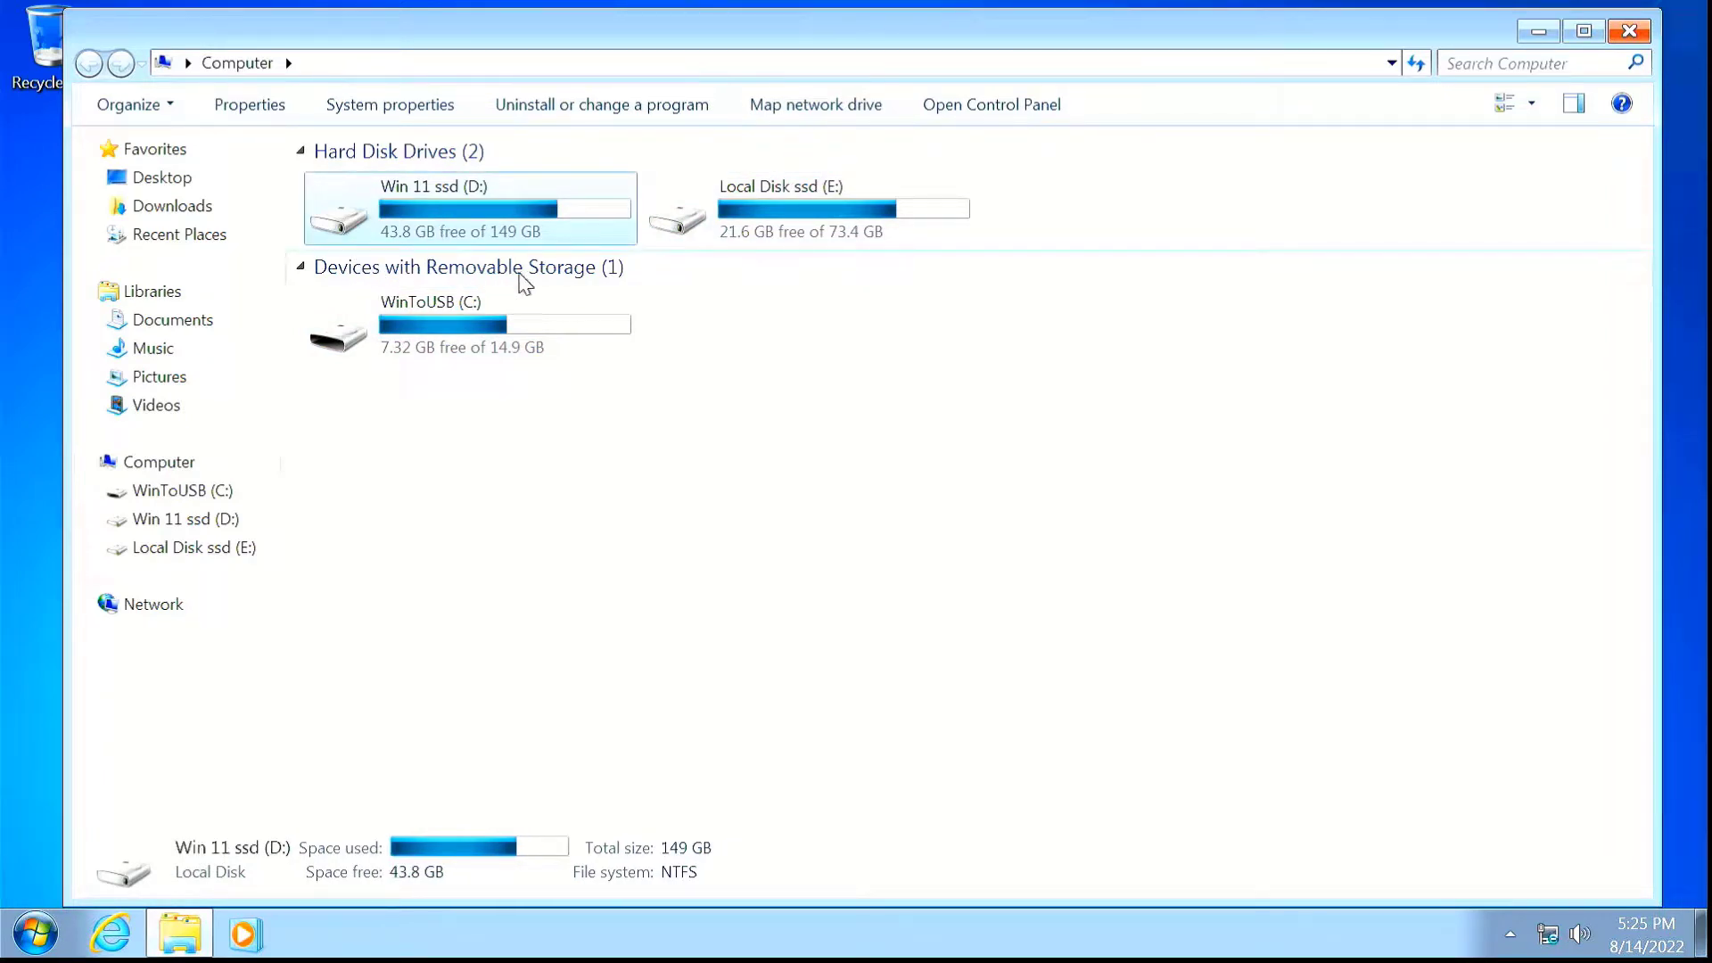
{"action": "left_click", "coordinate": [1124, 508]}
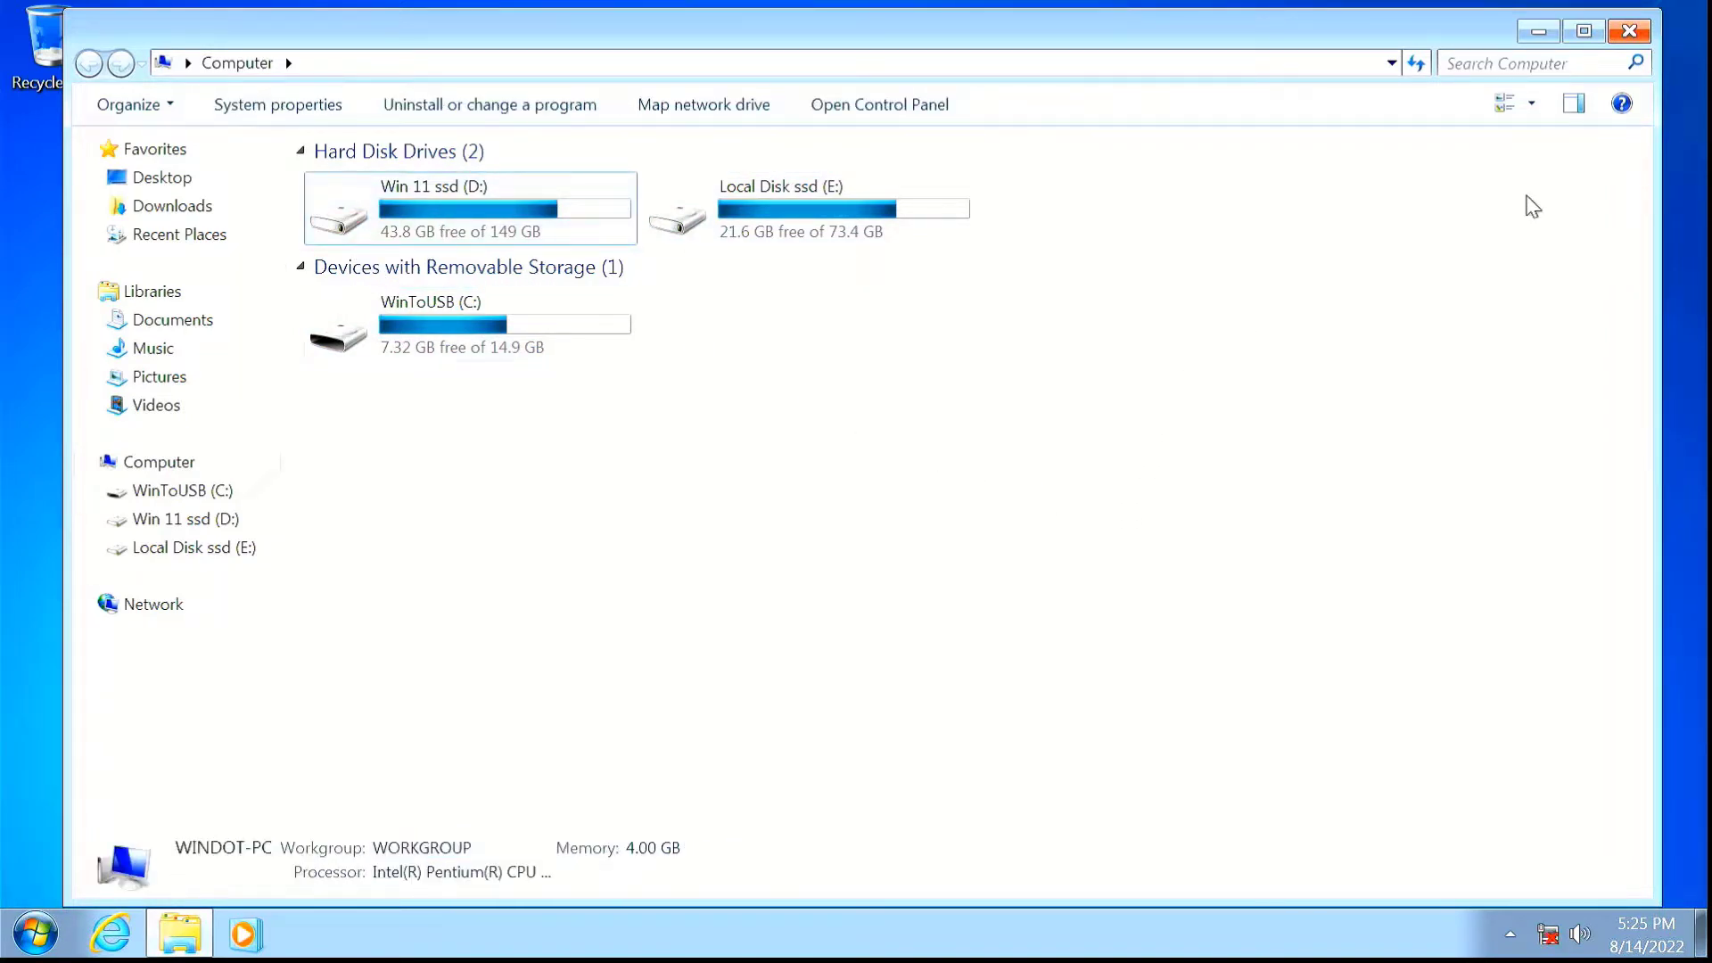
{"action": "left_click", "coordinate": [1631, 31]}
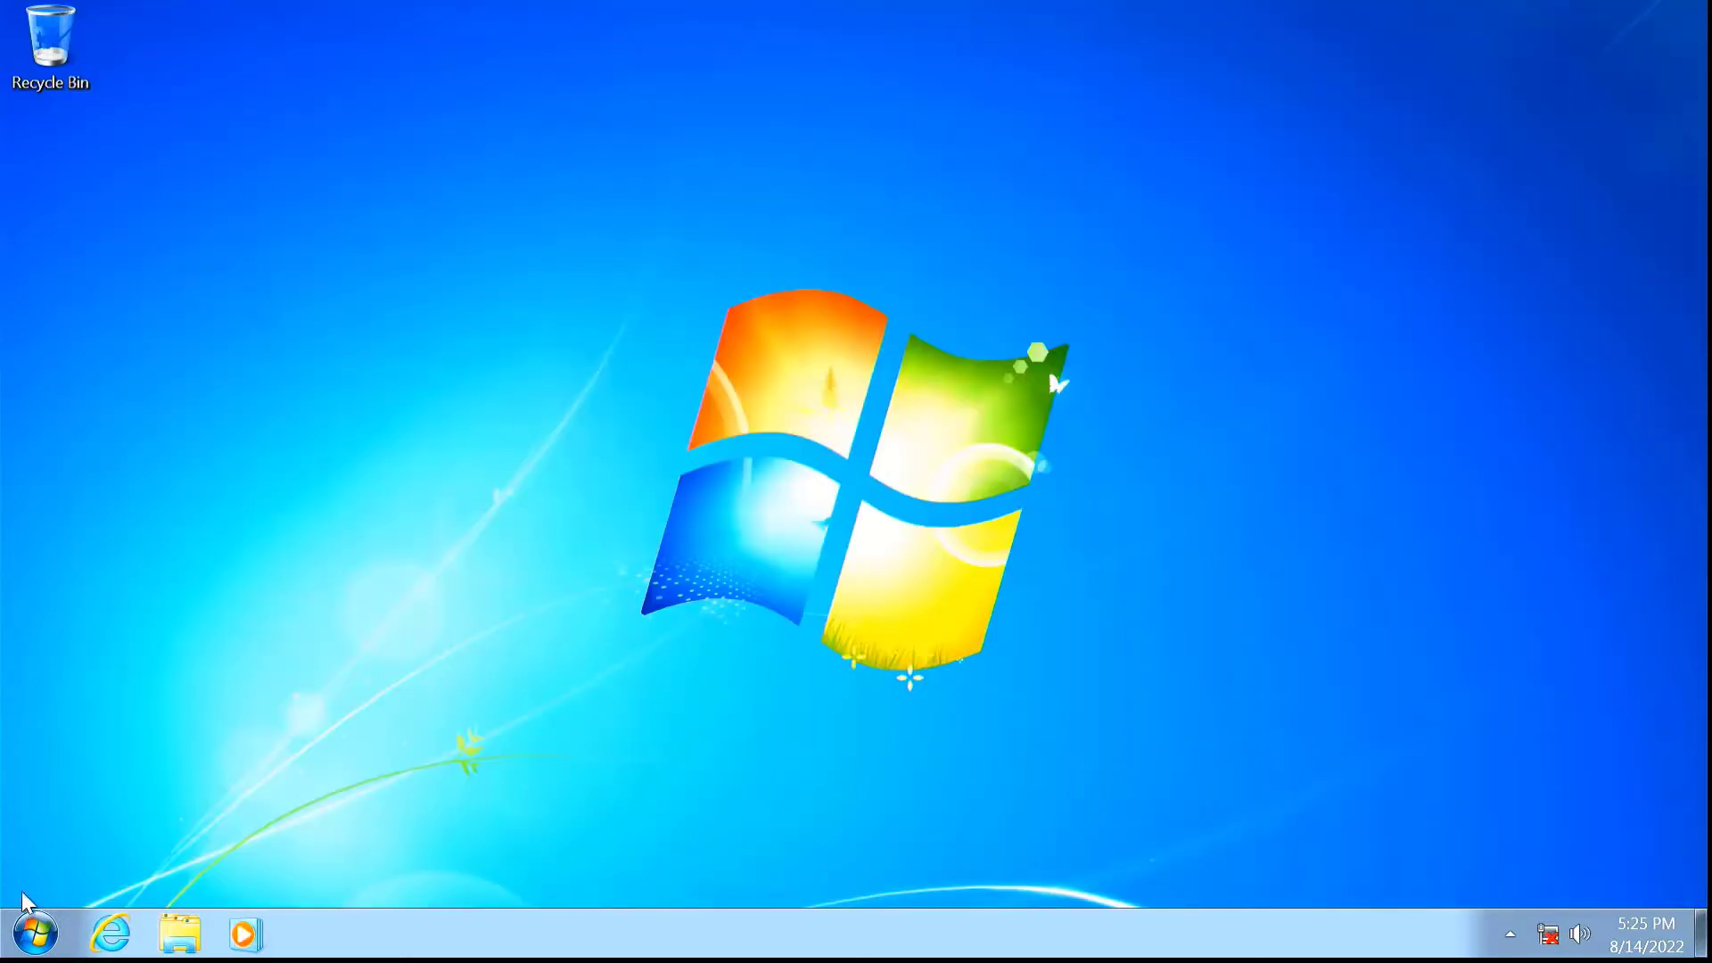
- Shut down the Windows 7 system running from the USB drive
{"action": "left_click", "coordinate": [35, 932]}
{"action": "left_click", "coordinate": [431, 870]}
{"action": "left_click", "coordinate": [32, 929]}
{"action": "left_click", "coordinate": [367, 876]}
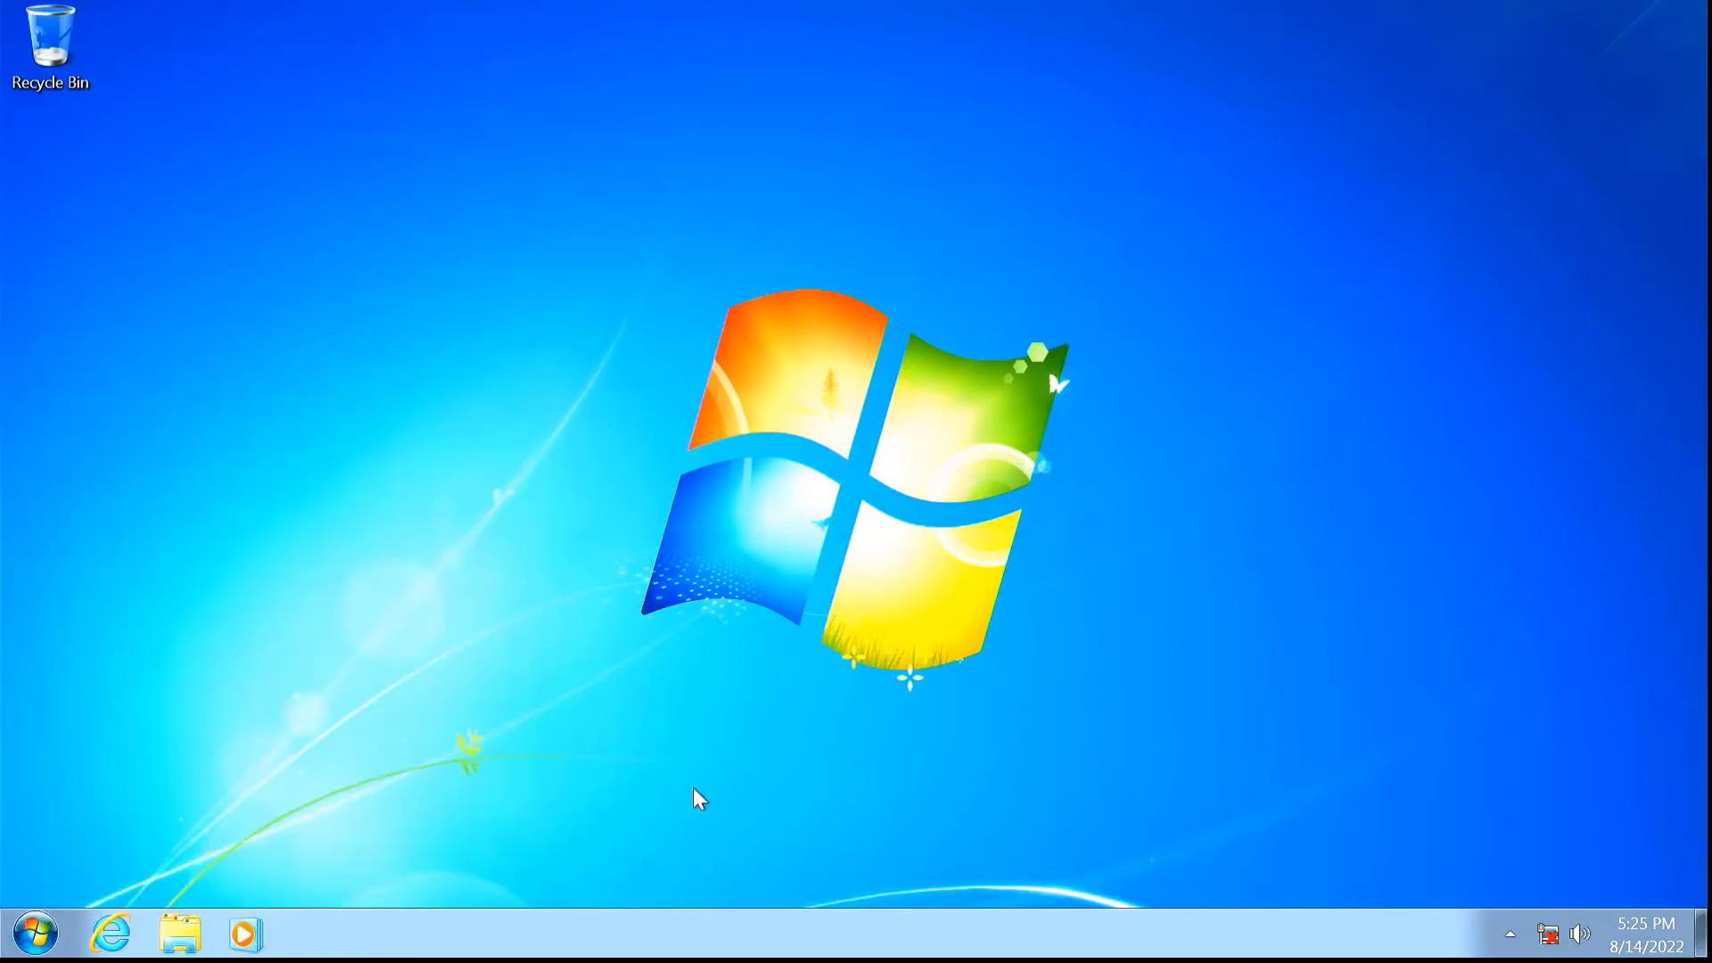